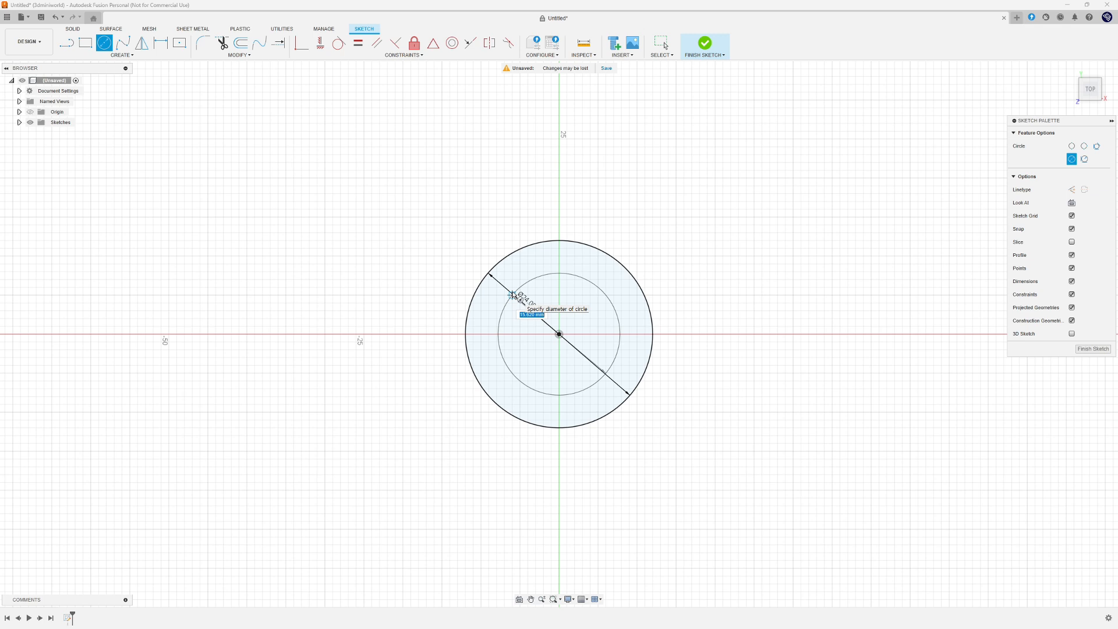
# - Complete the inner circle concentric with the large circle at a diameter of 13 mm
pyautogui.write('13')
pyautogui.press('Return')
pyautogui.press('Escape')
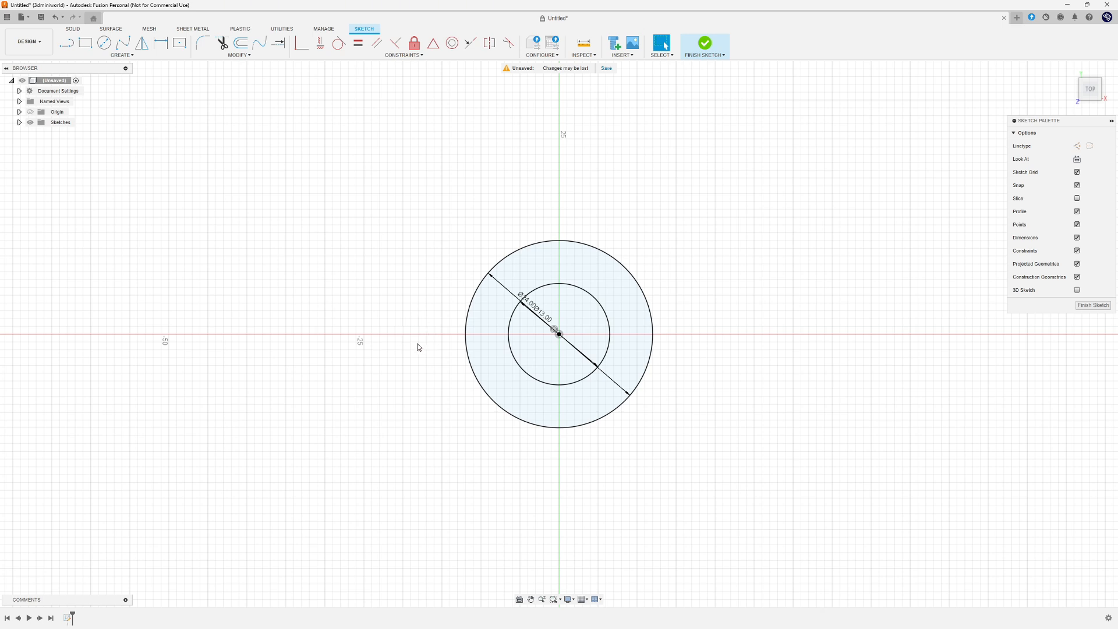
# - Draw an 8 mm diameter circle on the horizontal axis, about 18 mm from the origin on the negative X side
pyautogui.press('c')
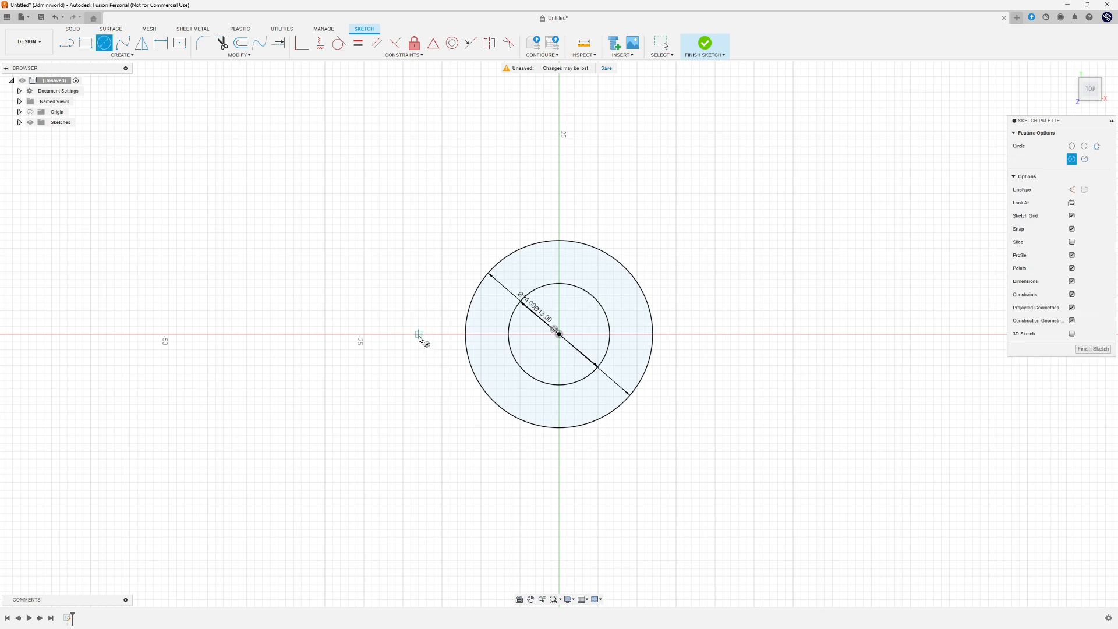
pyautogui.click(418, 333)
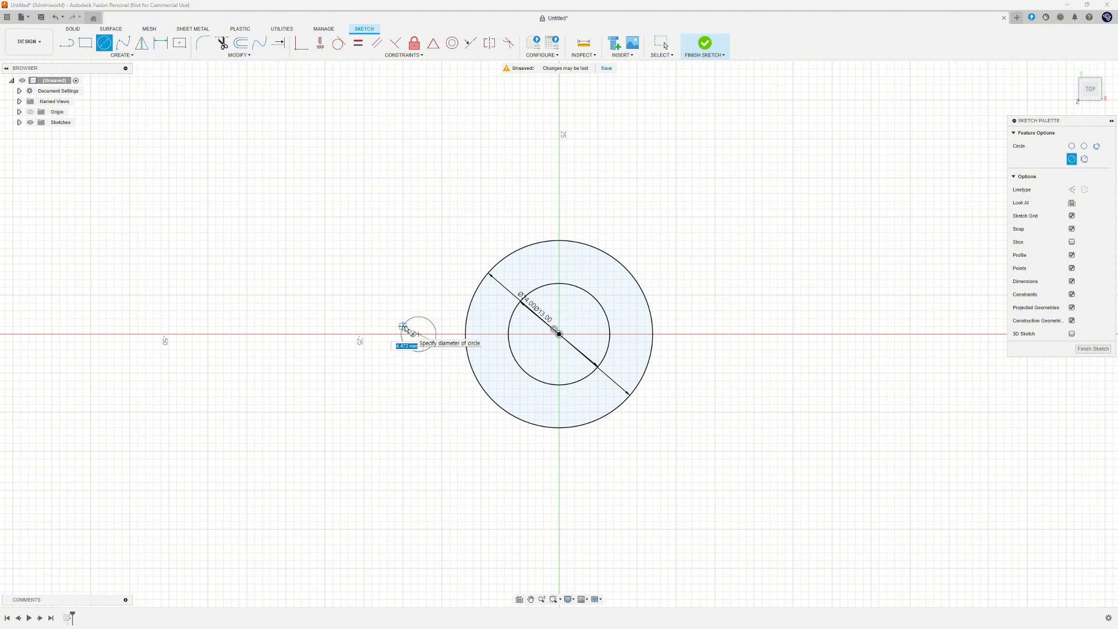
pyautogui.write('8')
pyautogui.press('Return')
pyautogui.press('Escape')
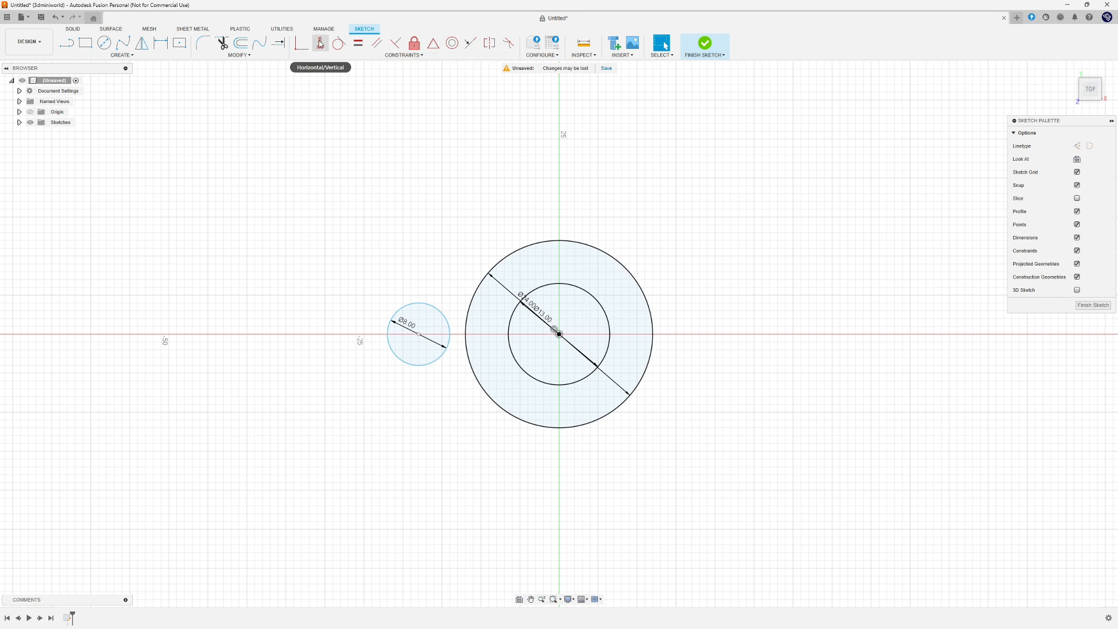
# - Apply a Horizontal/Vertical constraint between the 8 mm circle's centre and the origin
pyautogui.click(321, 46)
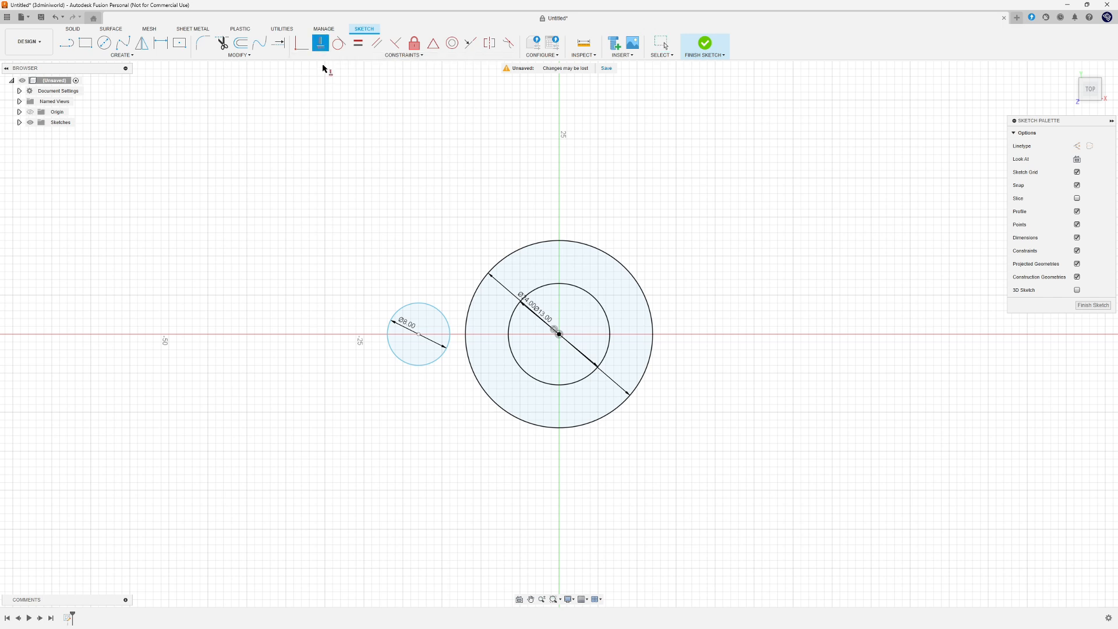
pyautogui.click(418, 336)
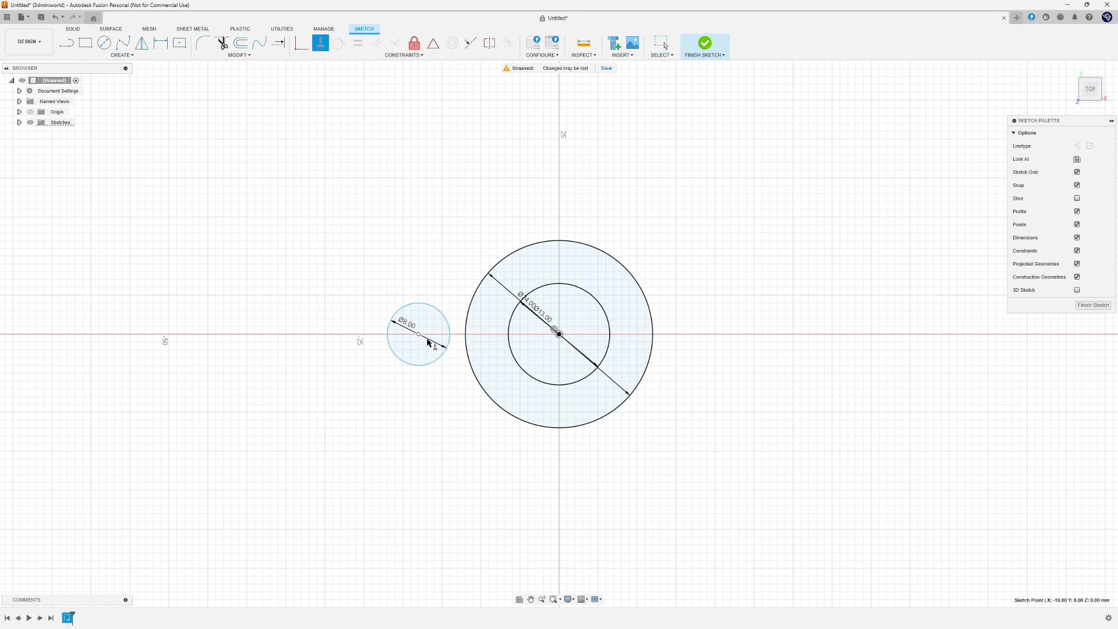
pyautogui.click(558, 334)
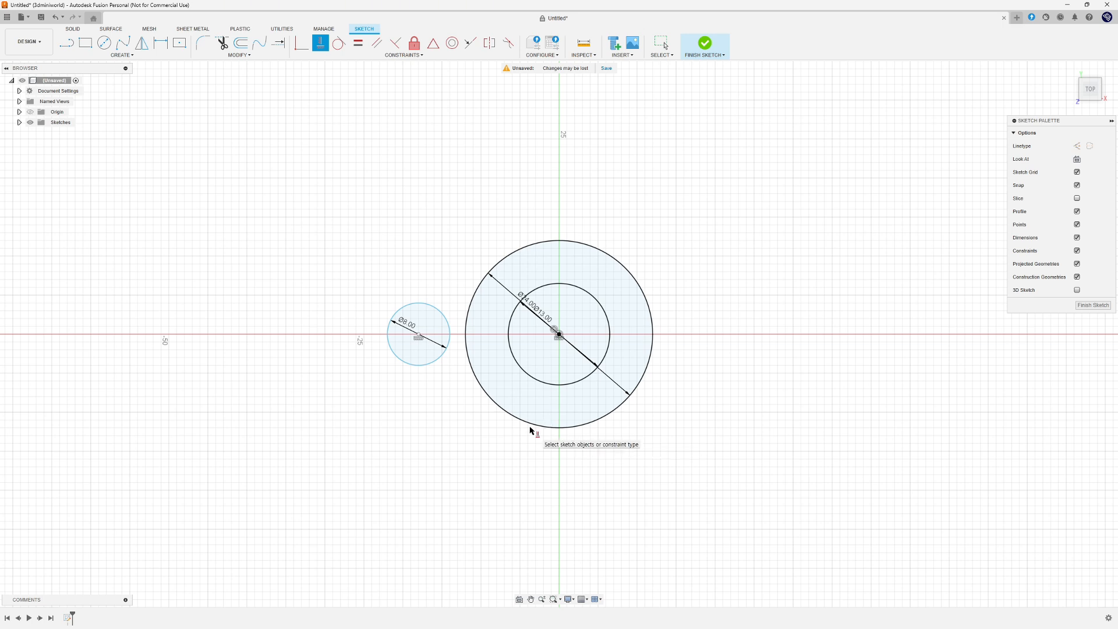
# - Mirror the 8 mm circle about the origin's YZ plane, showing the origin geometry only for picking the mirror line
pyautogui.click(122, 55)
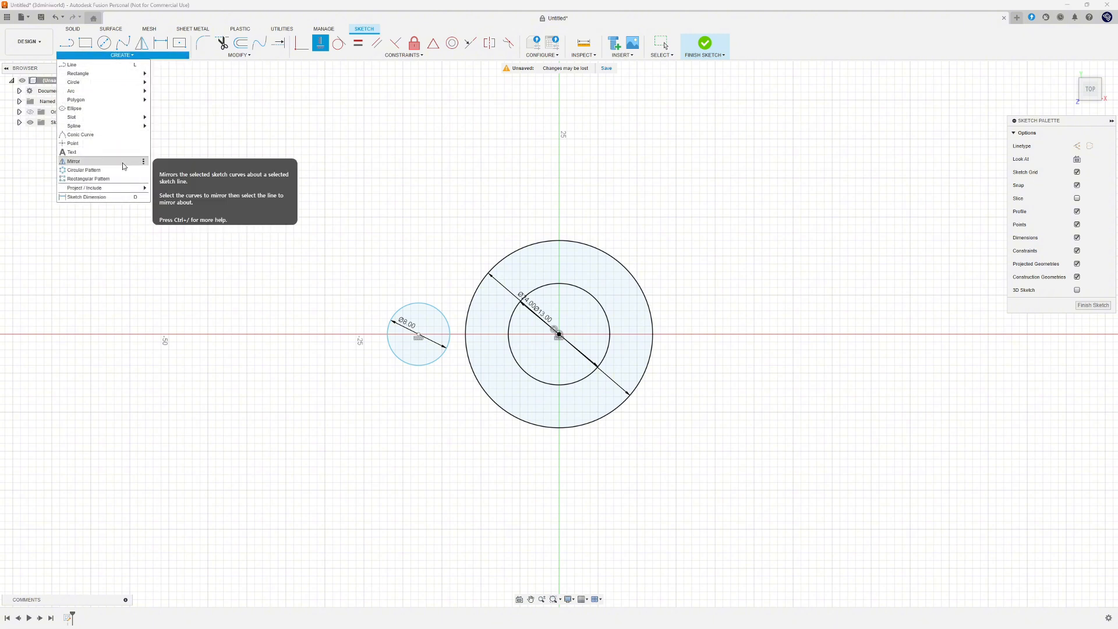
pyautogui.click(124, 163)
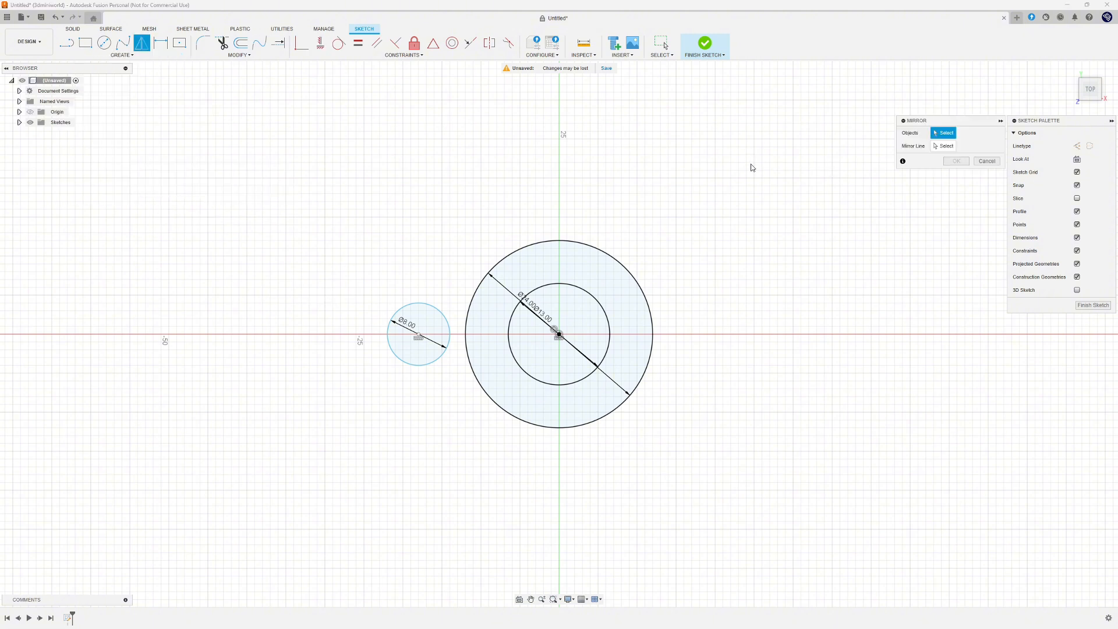
pyautogui.click(424, 305)
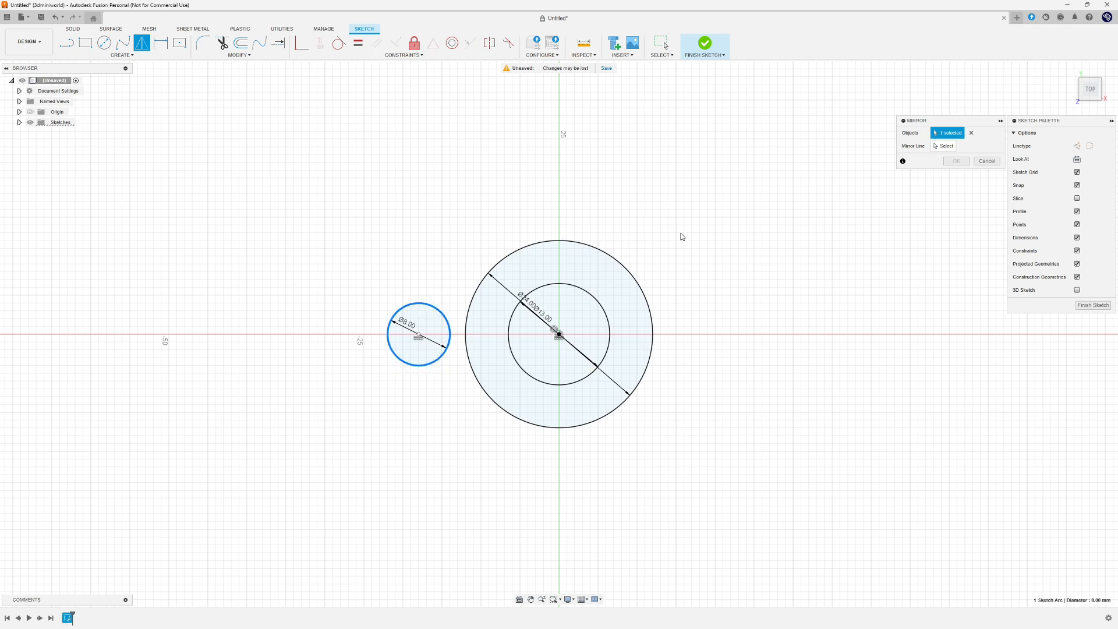
pyautogui.click(944, 147)
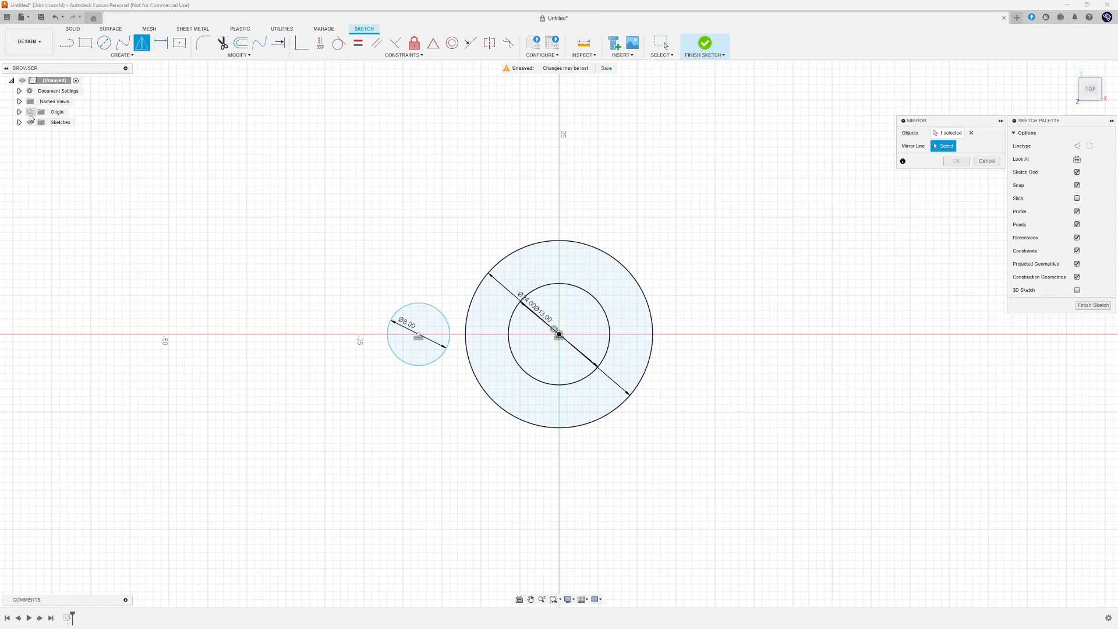
pyautogui.click(30, 113)
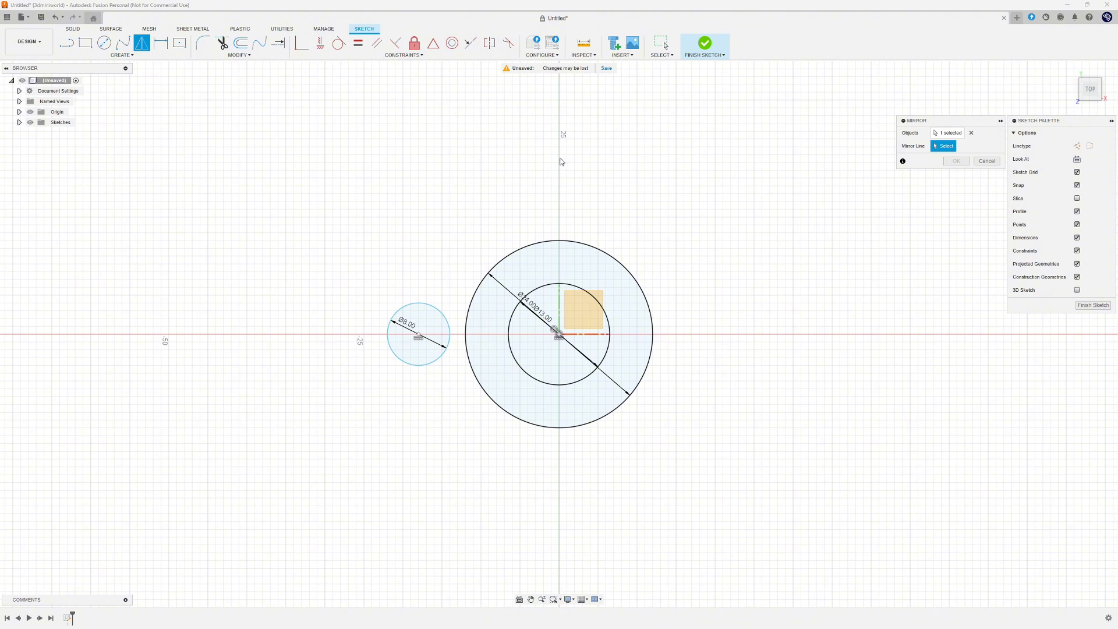
pyautogui.click(559, 319)
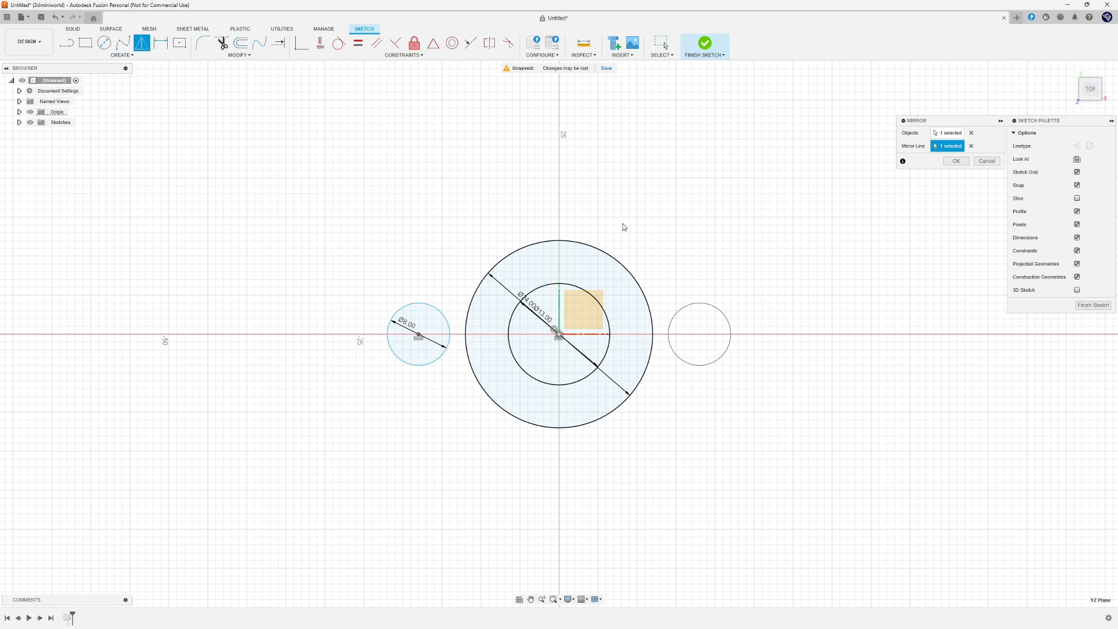
pyautogui.click(953, 162)
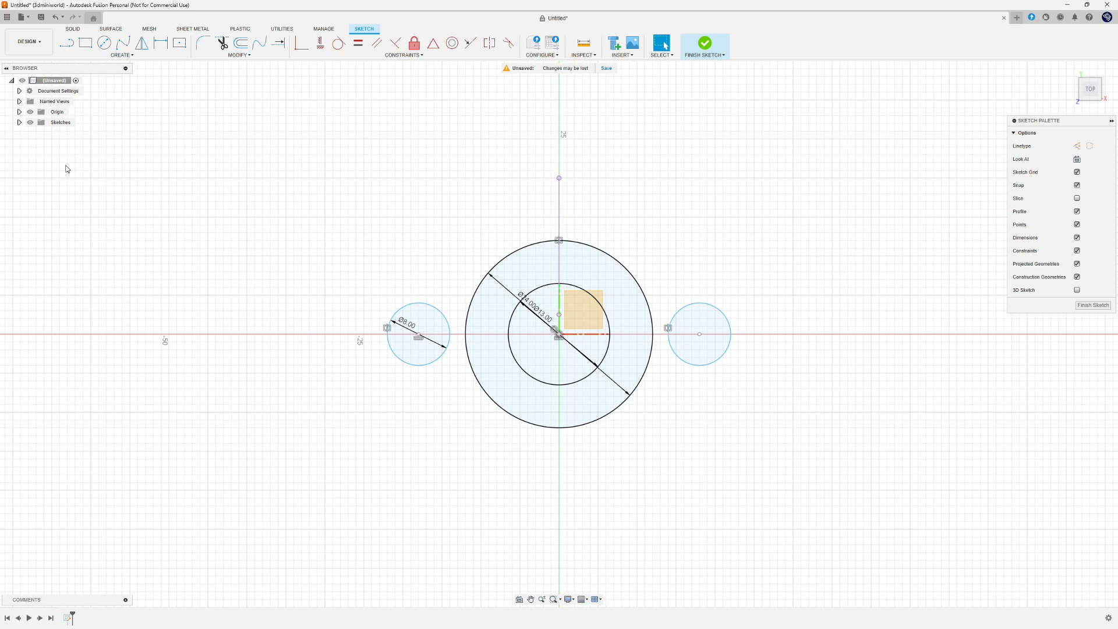
pyautogui.click(30, 112)
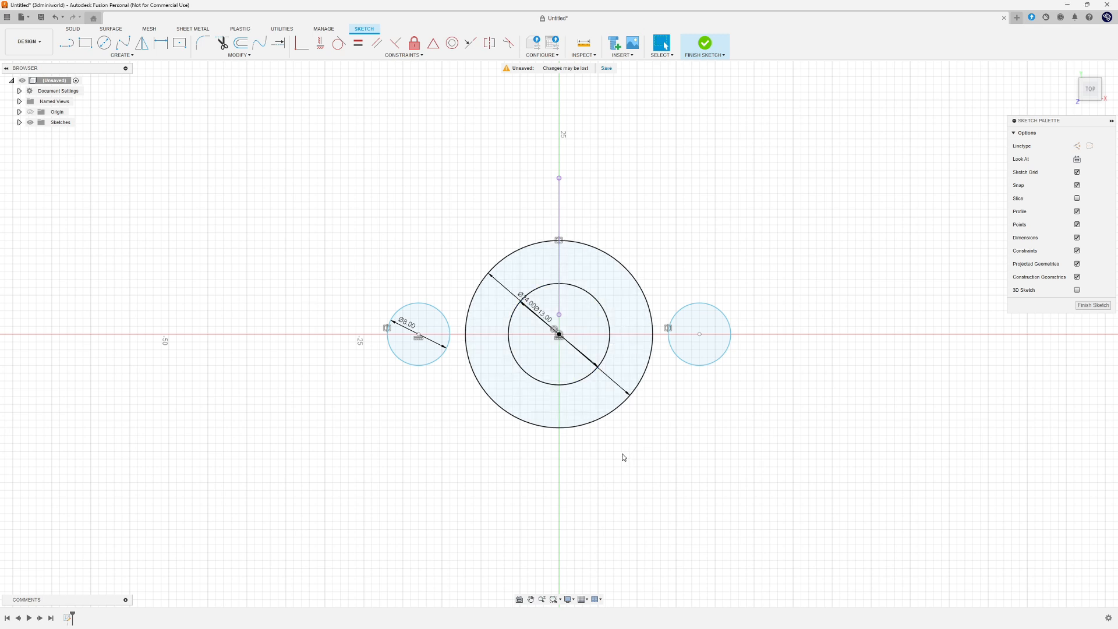
# - Dimension the distance between the two small circles' centres at 28 mm
pyautogui.press('d')
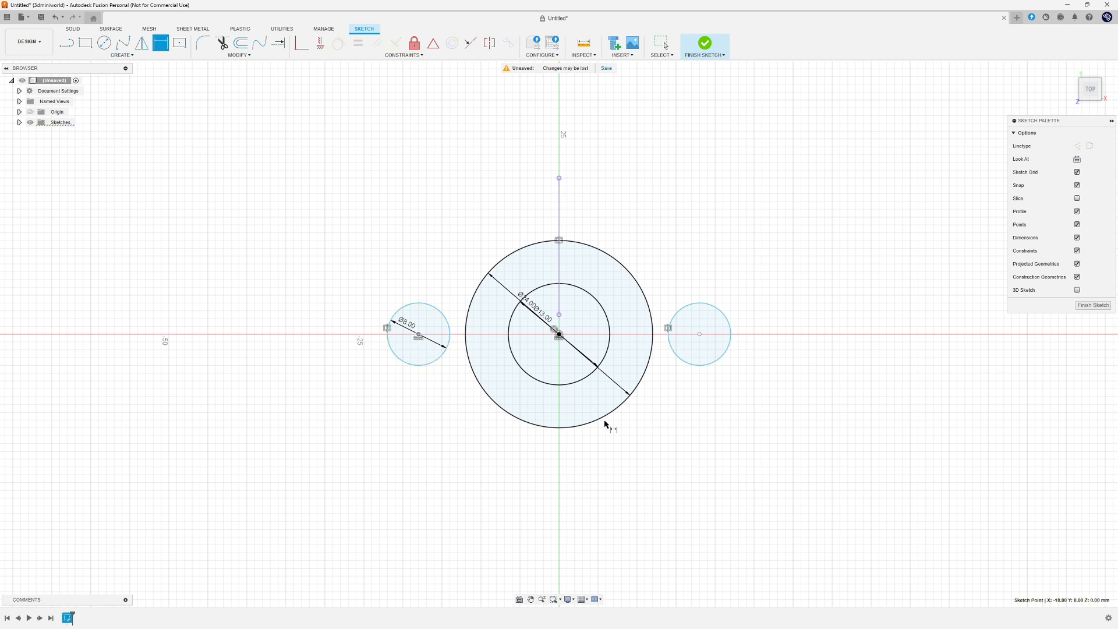
pyautogui.click(700, 334)
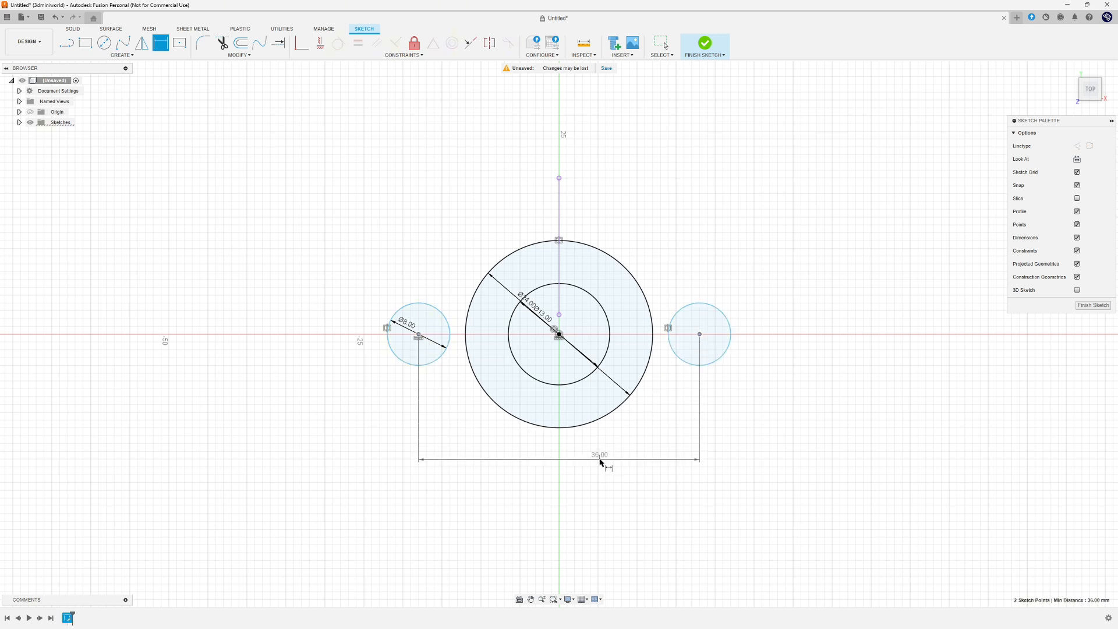
pyautogui.click(559, 462)
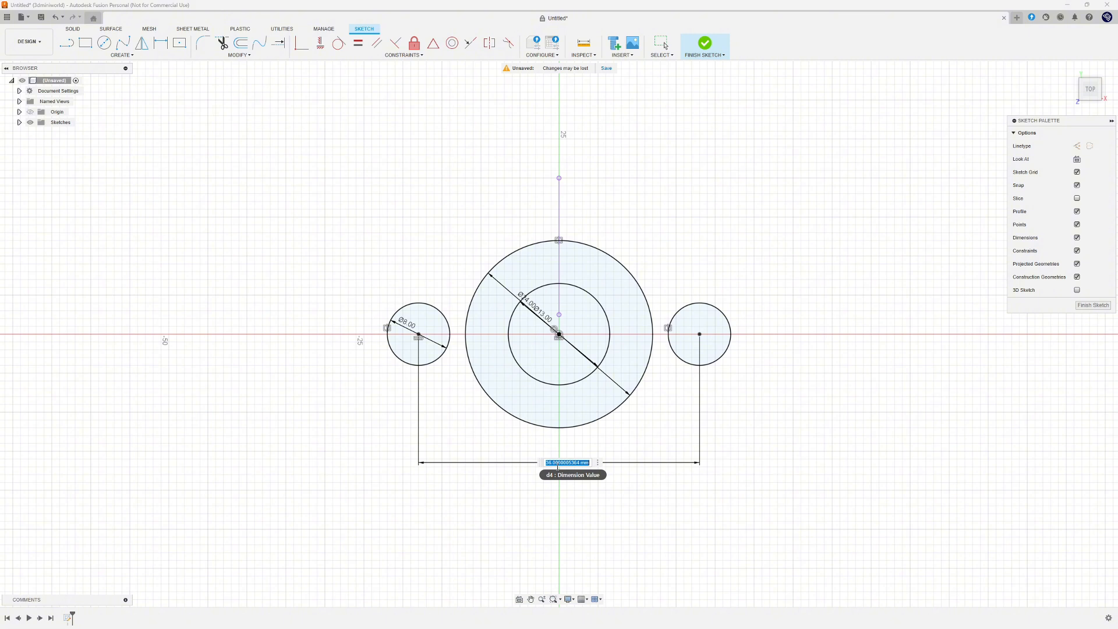
pyautogui.write('28')
pyautogui.press('Return')
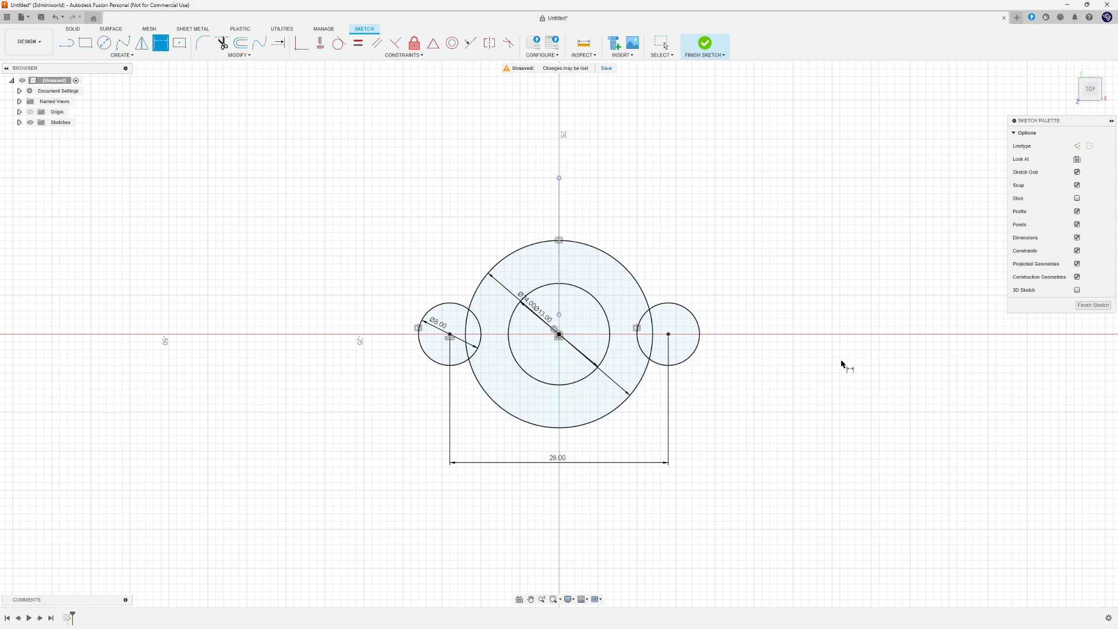
pyautogui.press('Escape')
# - Finish the sketch and extrude all four profiles inside the large circle symmetrically as a new body, with a whole length of 22 mm
pyautogui.scroll(-3, 768, 370)
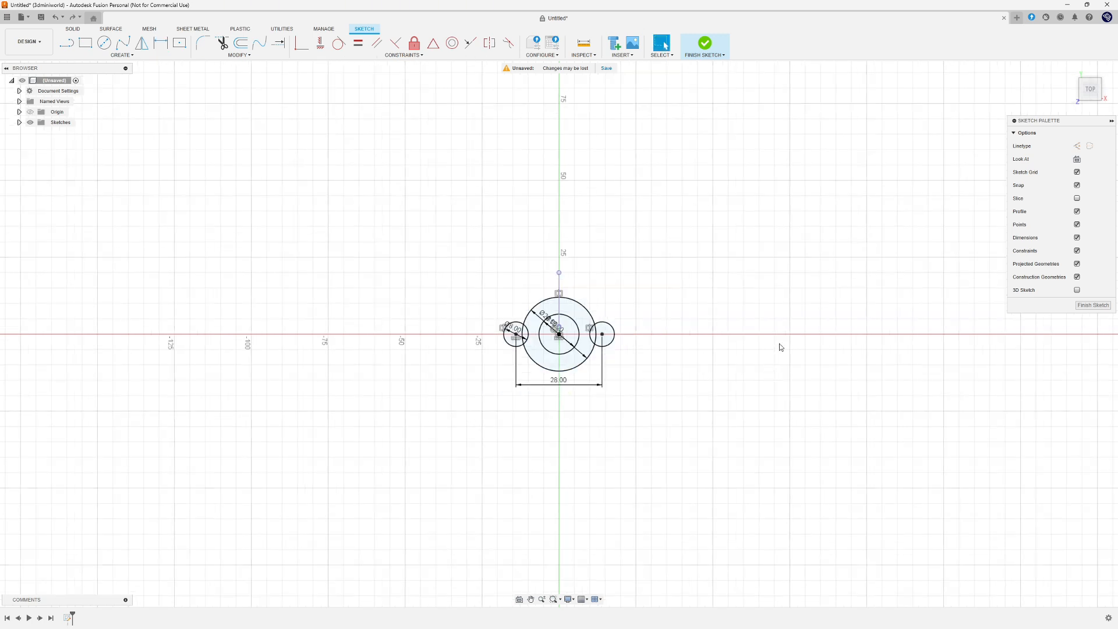
pyautogui.click(1088, 306)
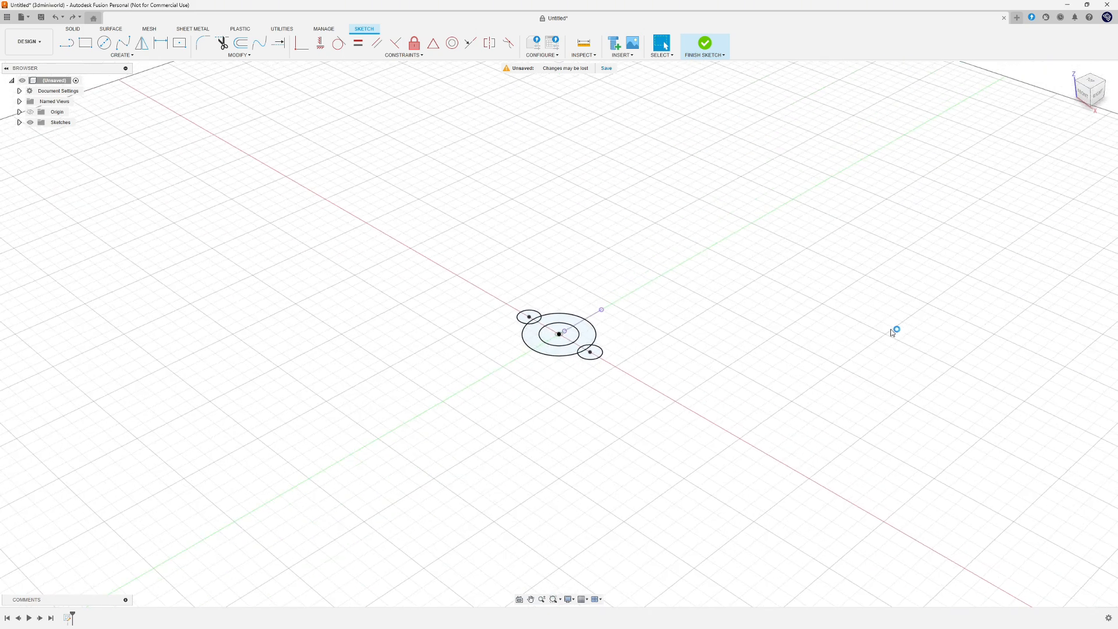
pyautogui.press('e')
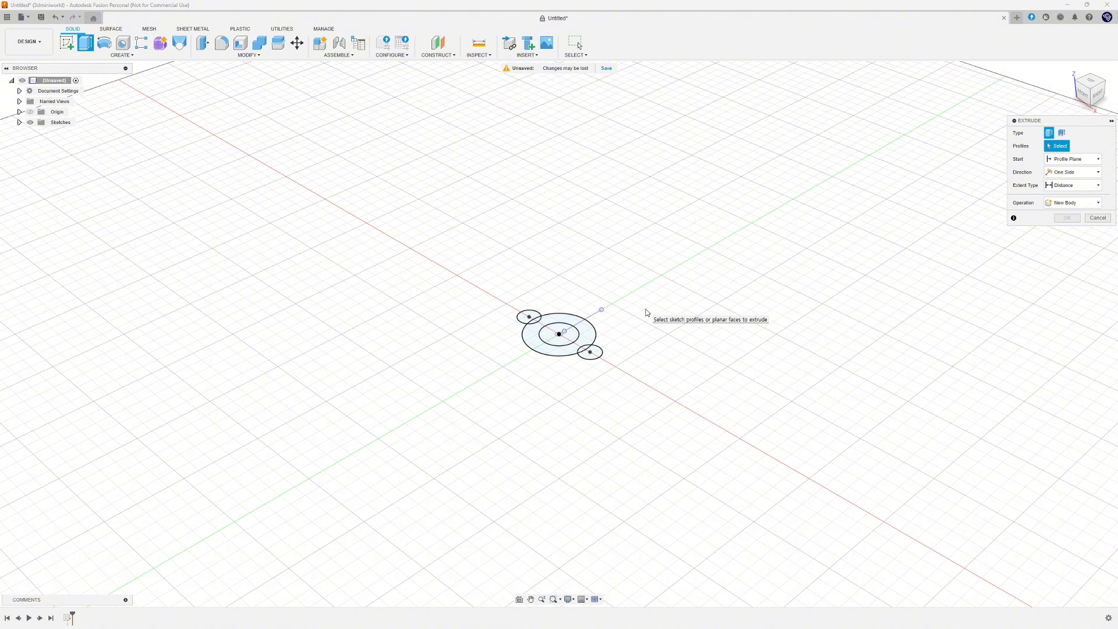
pyautogui.click(554, 335)
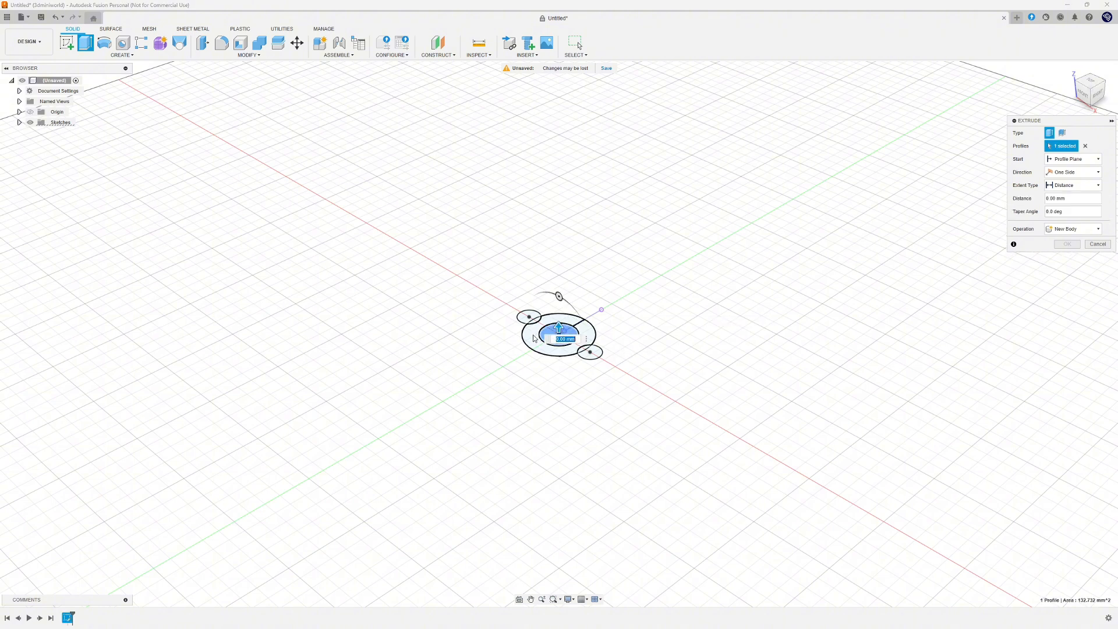
pyautogui.click(533, 337)
pyautogui.click(582, 349)
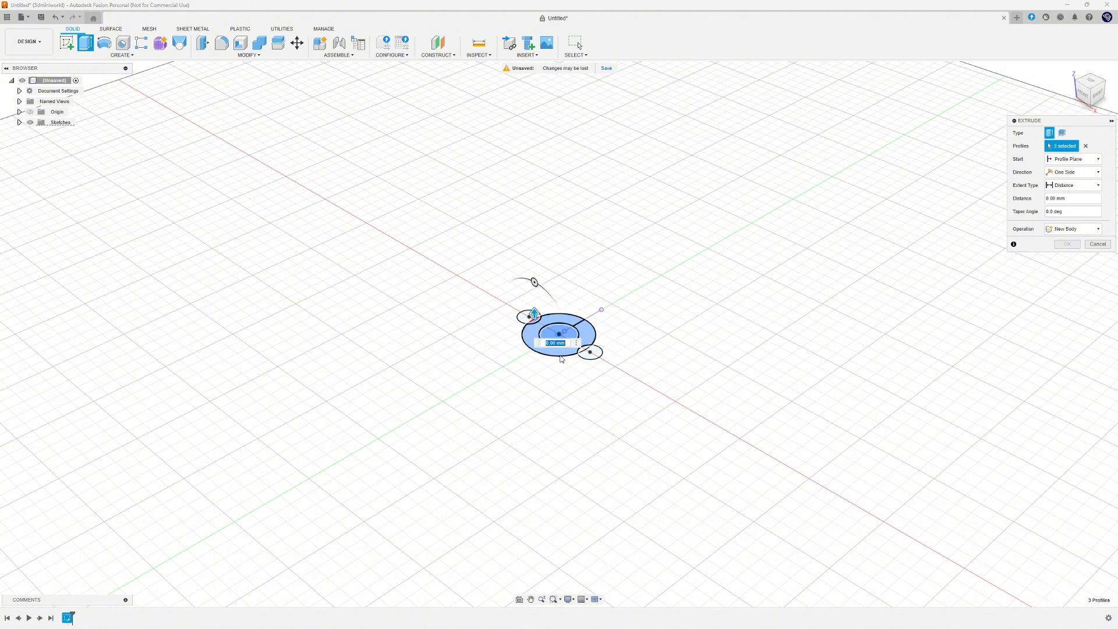
pyautogui.click(581, 350)
pyautogui.click(587, 350)
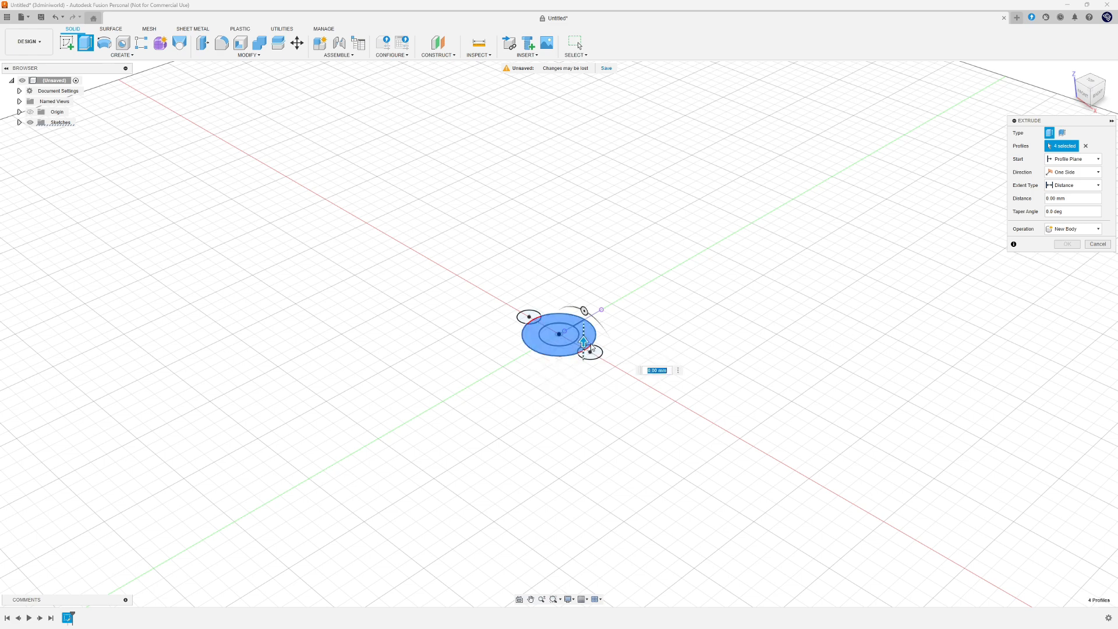
pyautogui.click(1073, 174)
pyautogui.click(1073, 198)
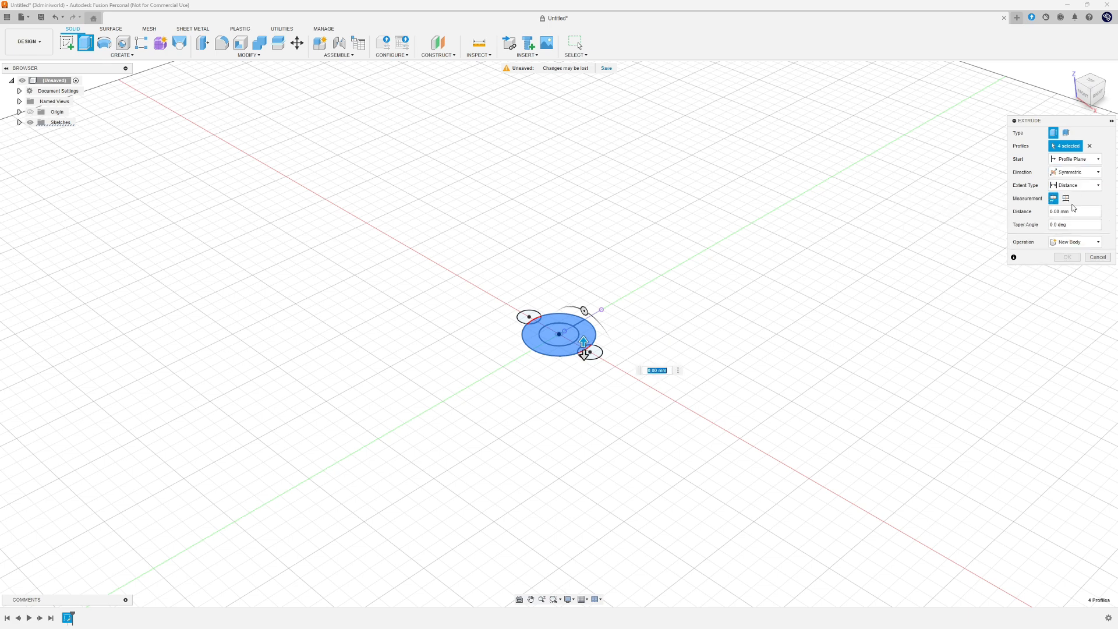
pyautogui.click(1066, 198)
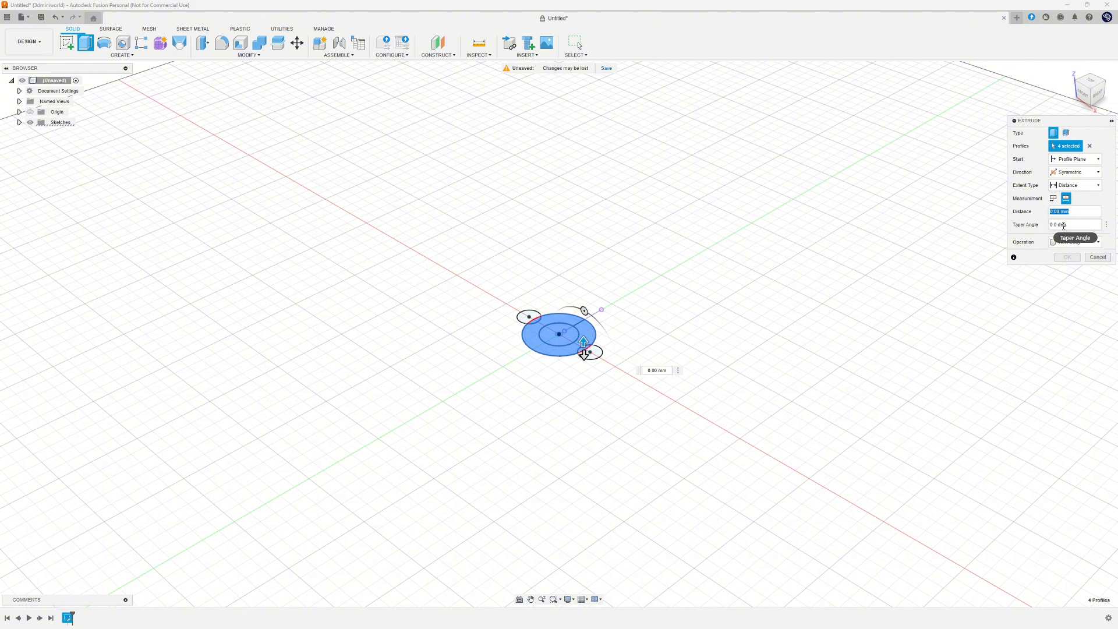
pyautogui.write('22')
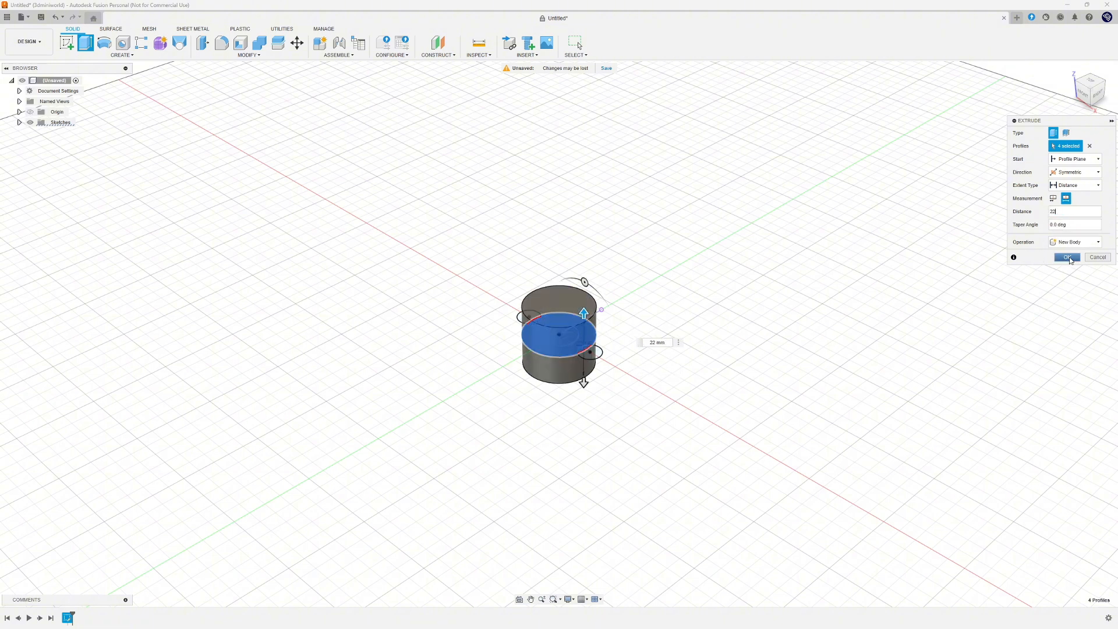
pyautogui.click(1068, 258)
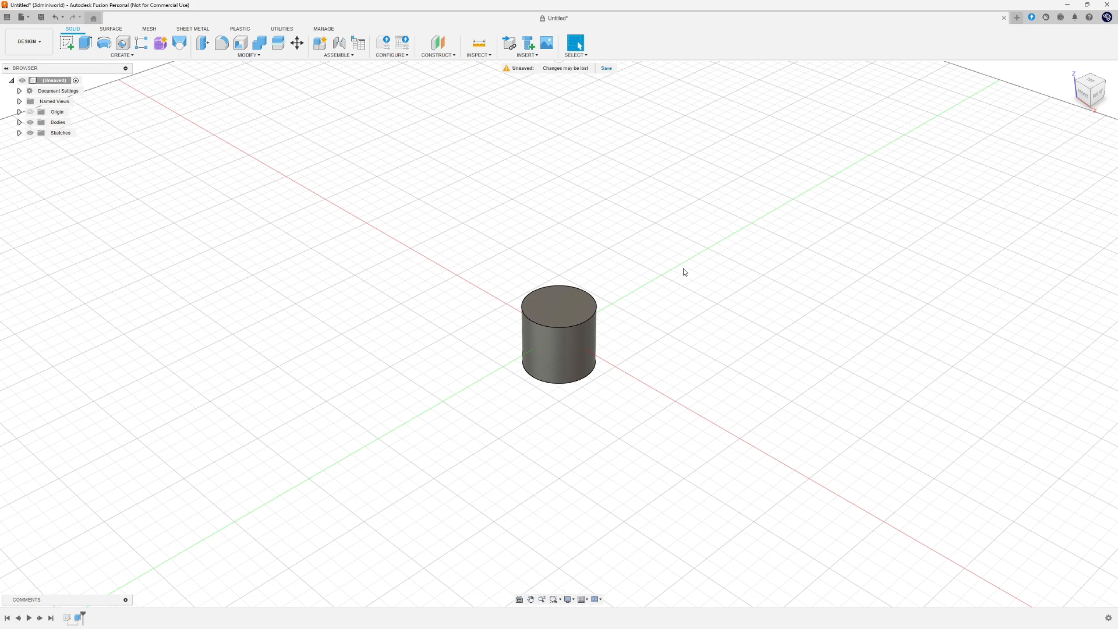
# - Start another extrusion and make Sketch1 visible again for profile selection
pyautogui.press('e')
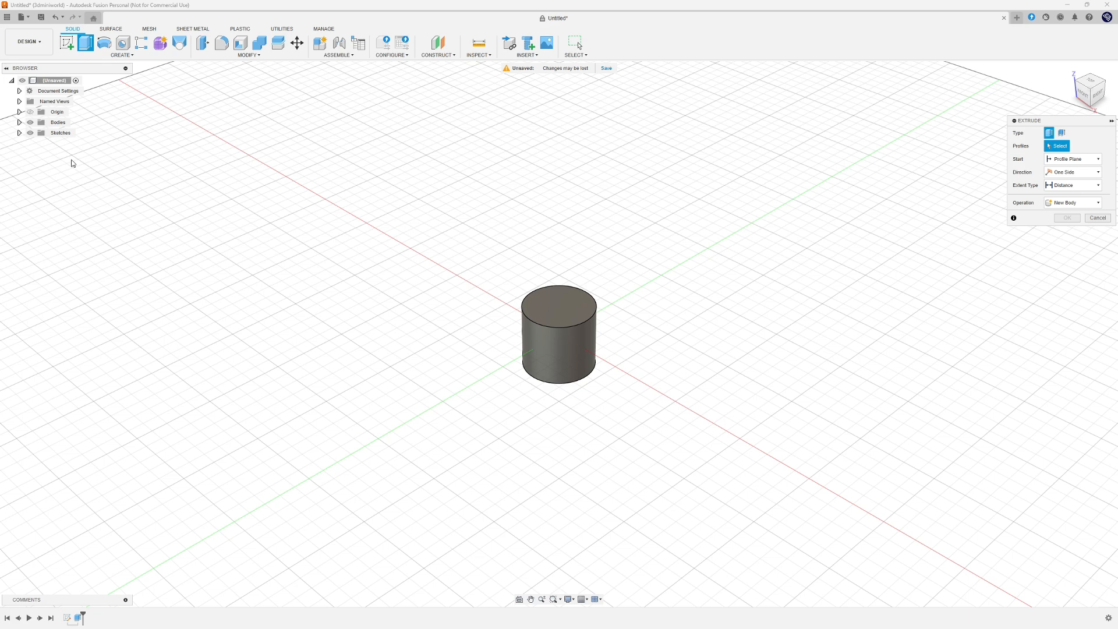
pyautogui.click(19, 132)
pyautogui.click(38, 143)
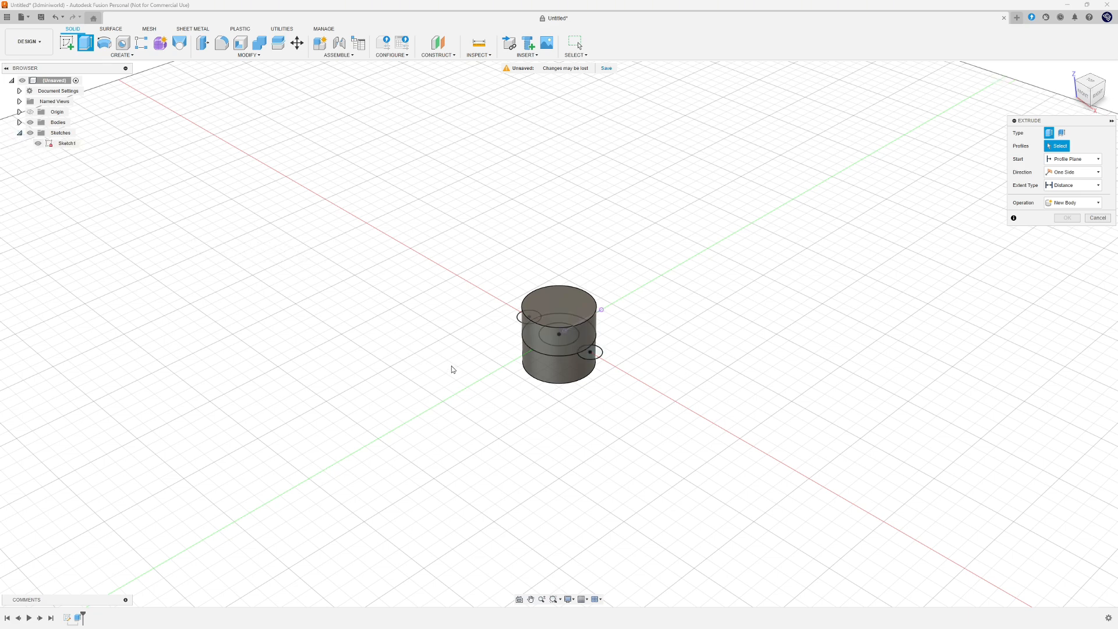
pyautogui.click(535, 349)
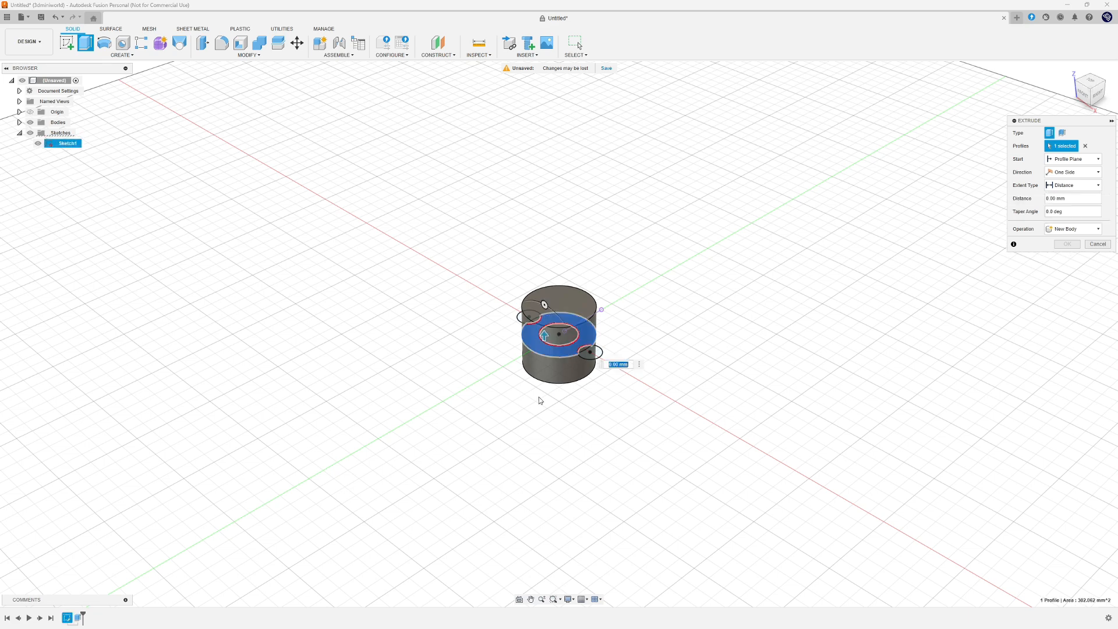
pyautogui.click(584, 353)
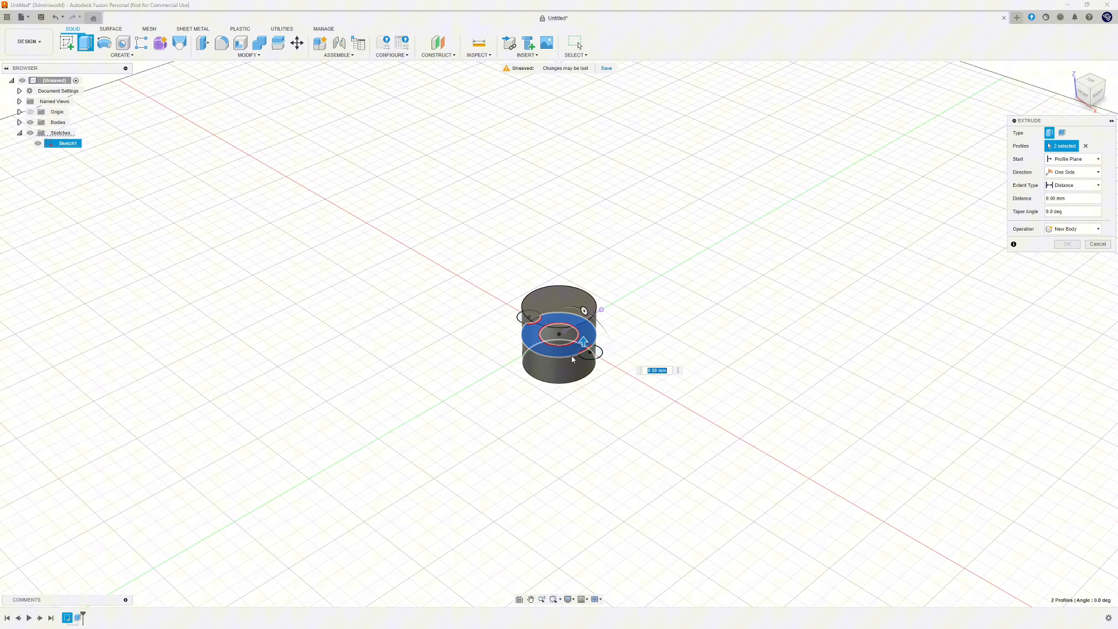
pyautogui.click(533, 325)
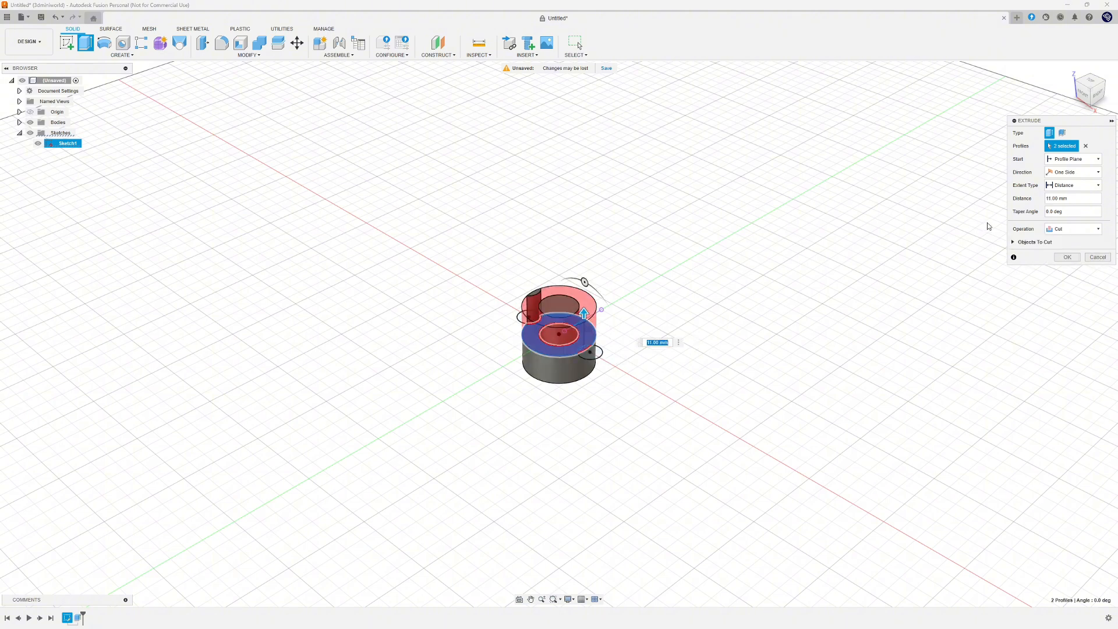
pyautogui.click(1085, 146)
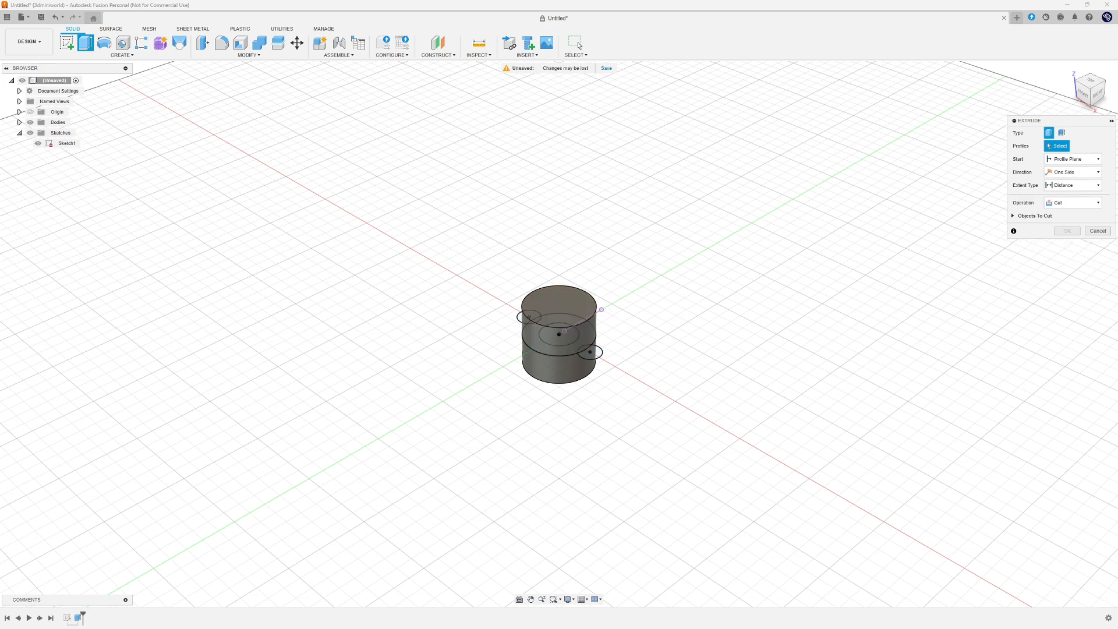
# - Cut the ring around the inner circle, including both side-circle overlaps, symmetrically from Sketch1 with a whole length of 14 mm
pyautogui.click(568, 351)
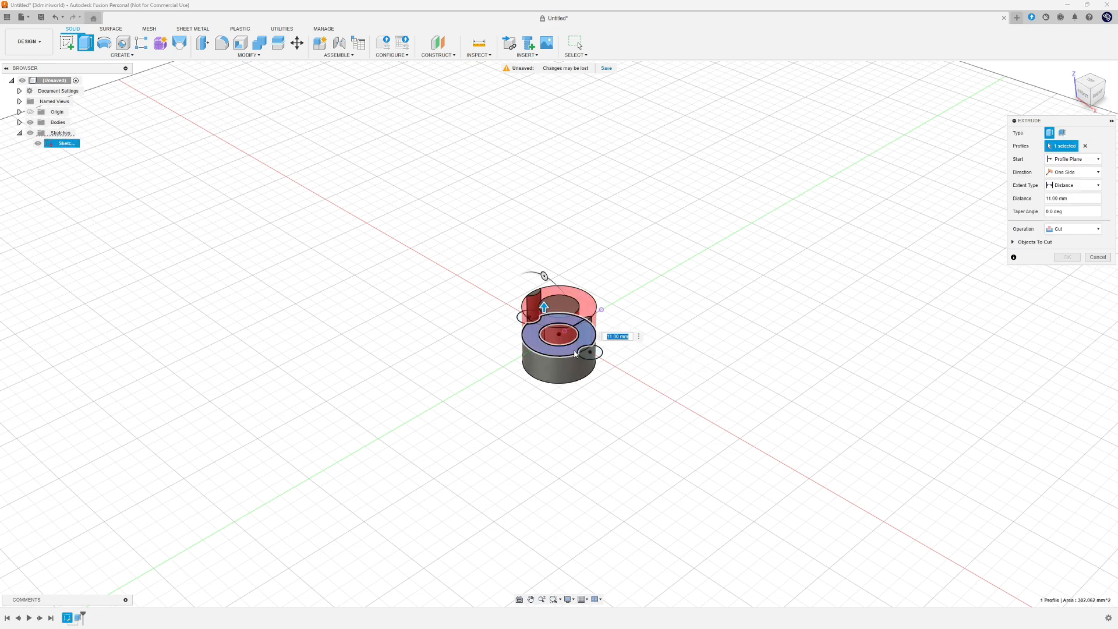
pyautogui.click(583, 350)
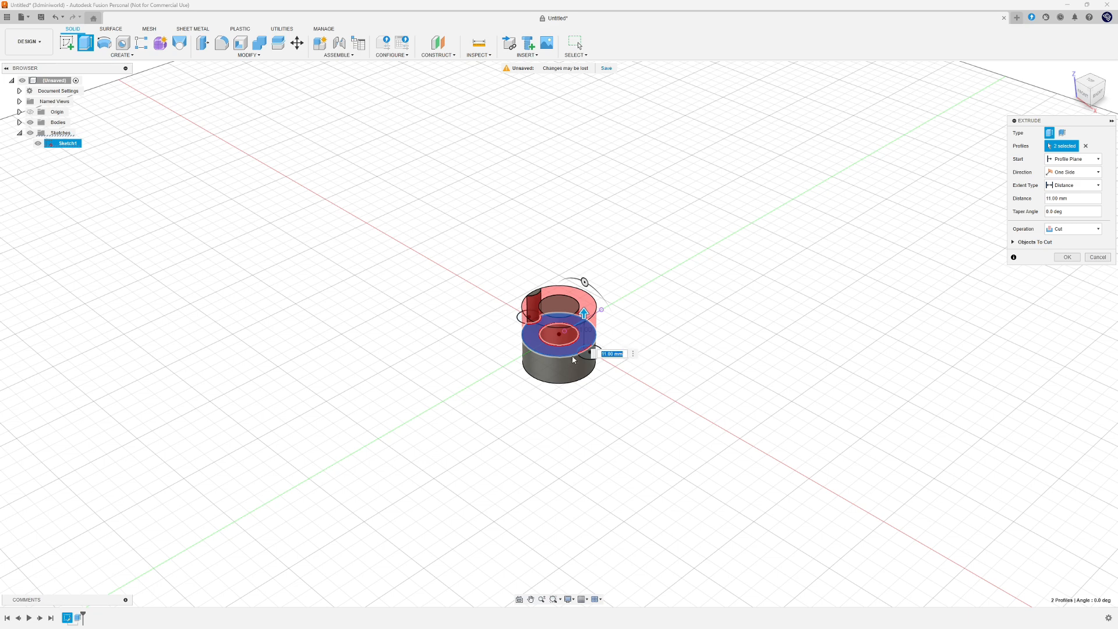
pyautogui.click(1046, 198)
pyautogui.write('0')
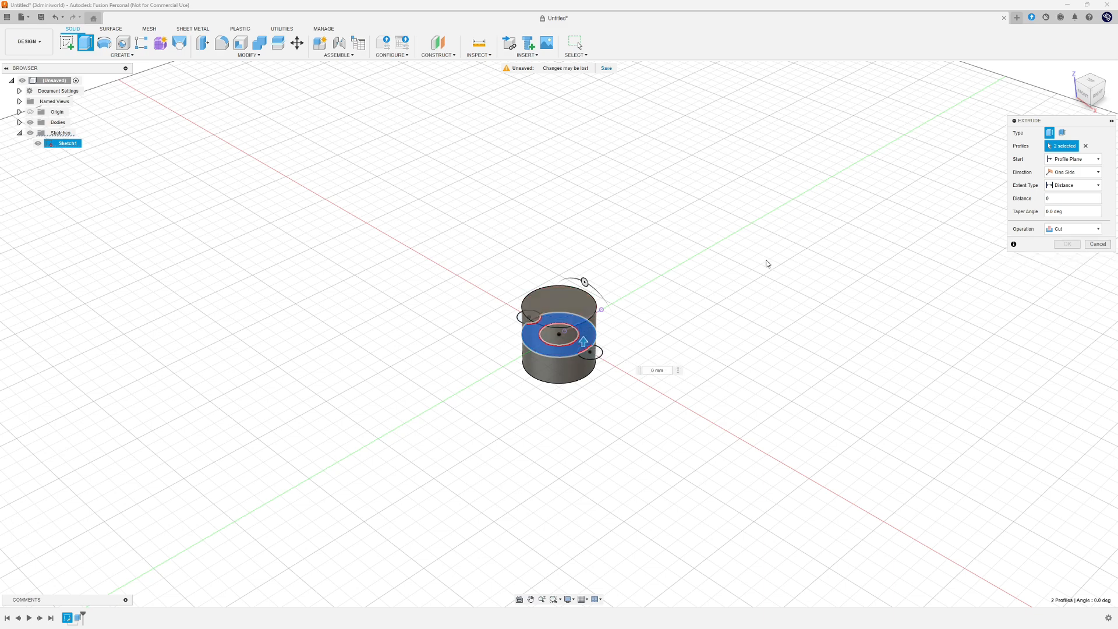
pyautogui.scroll(5, 546, 336)
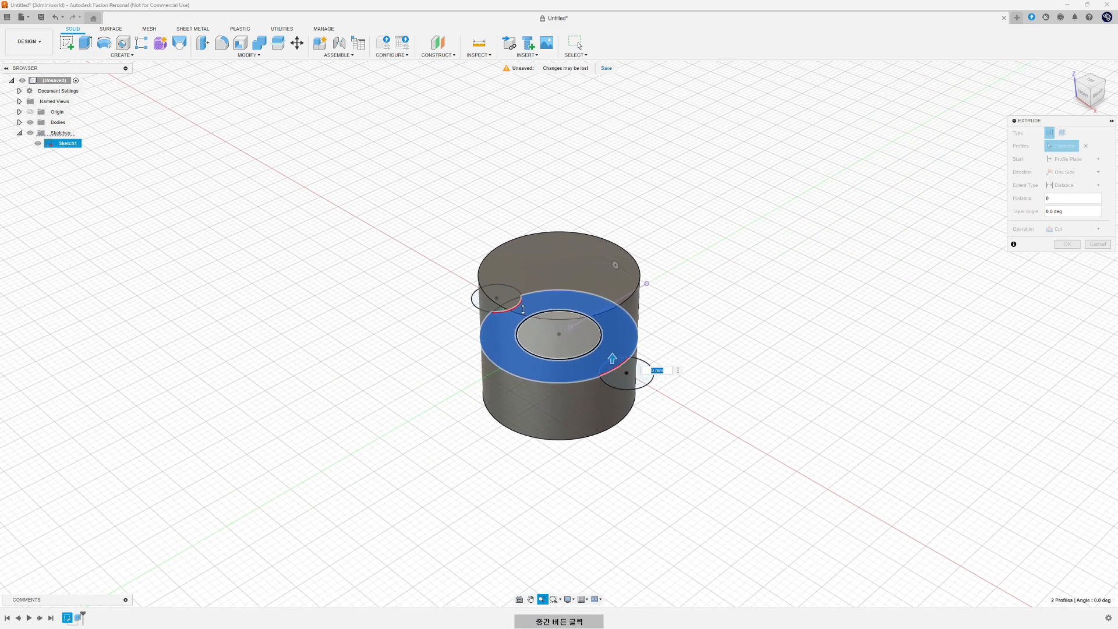
pyautogui.click(490, 295)
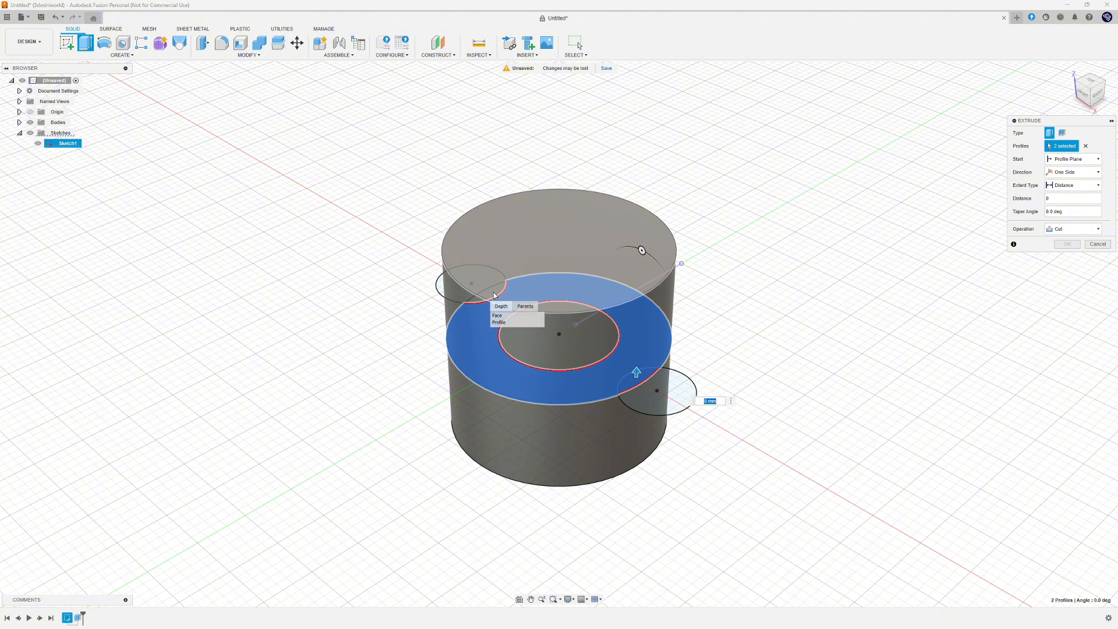
pyautogui.click(504, 324)
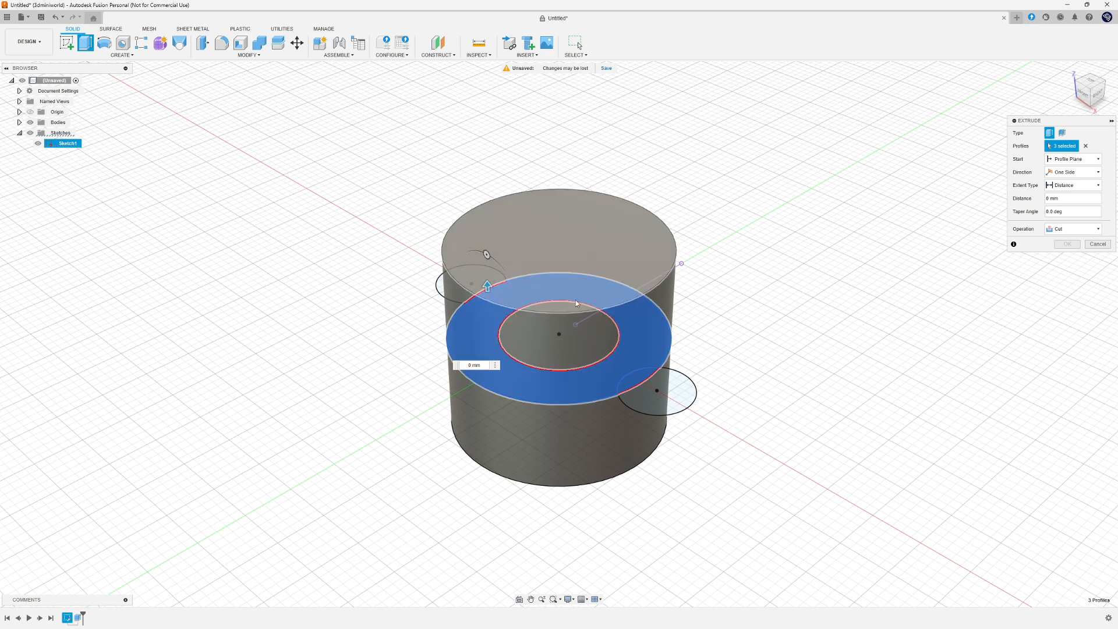
pyautogui.click(1071, 172)
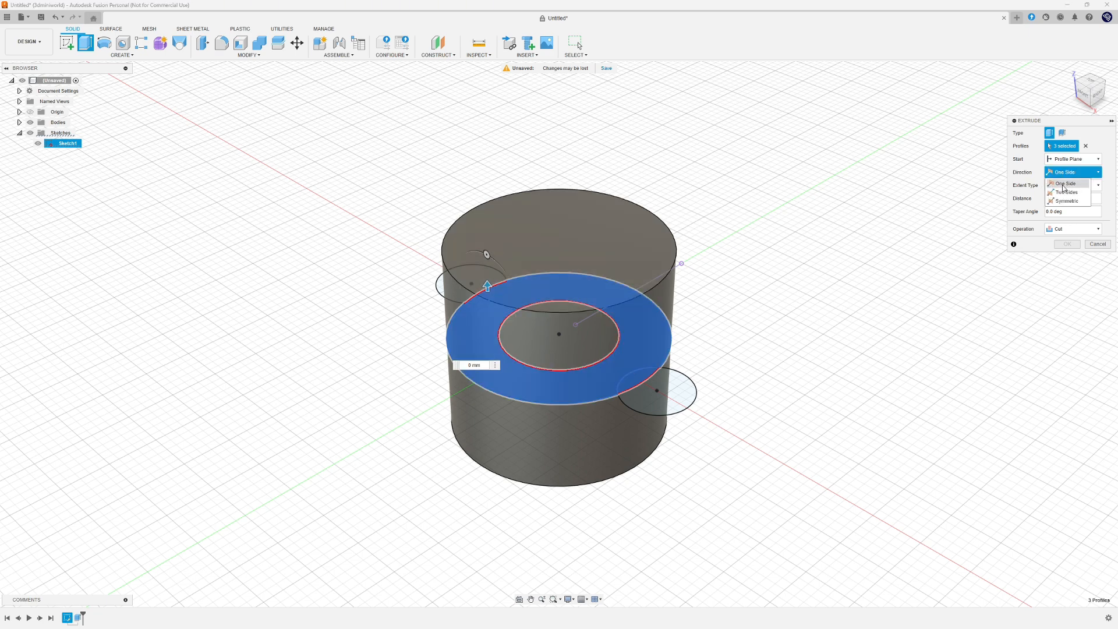
pyautogui.click(1061, 201)
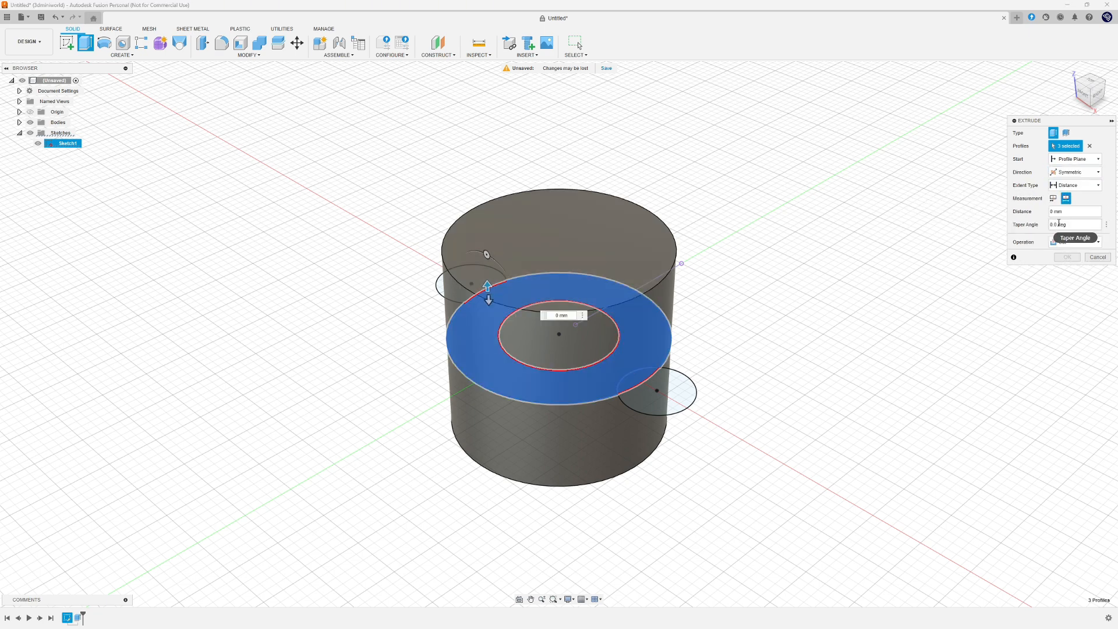
pyautogui.click(1067, 213)
pyautogui.write('14')
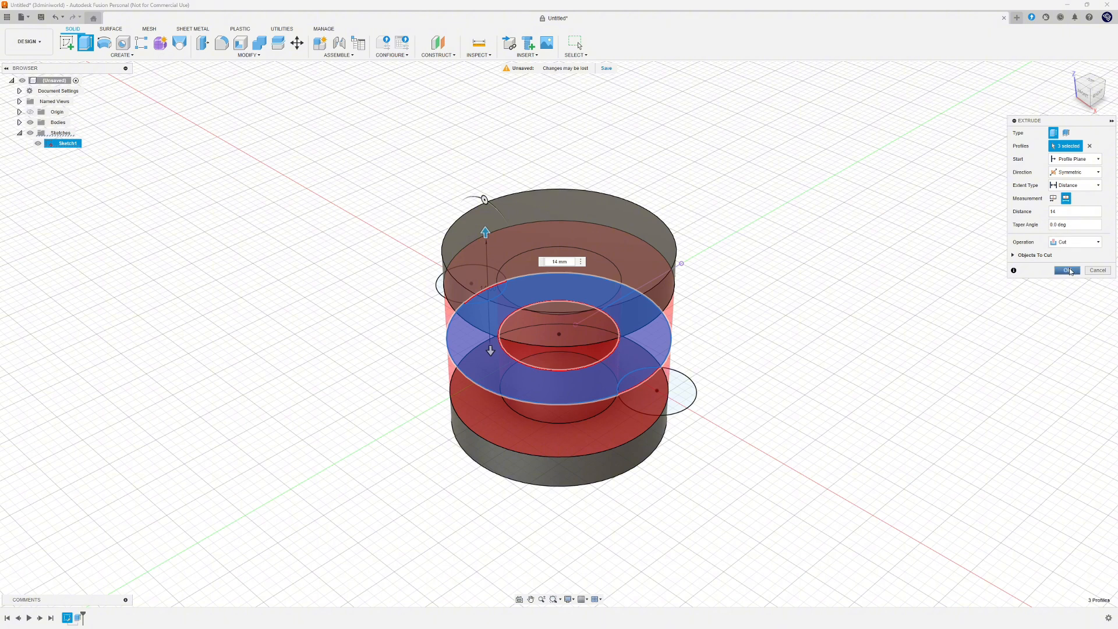
pyautogui.click(1067, 265)
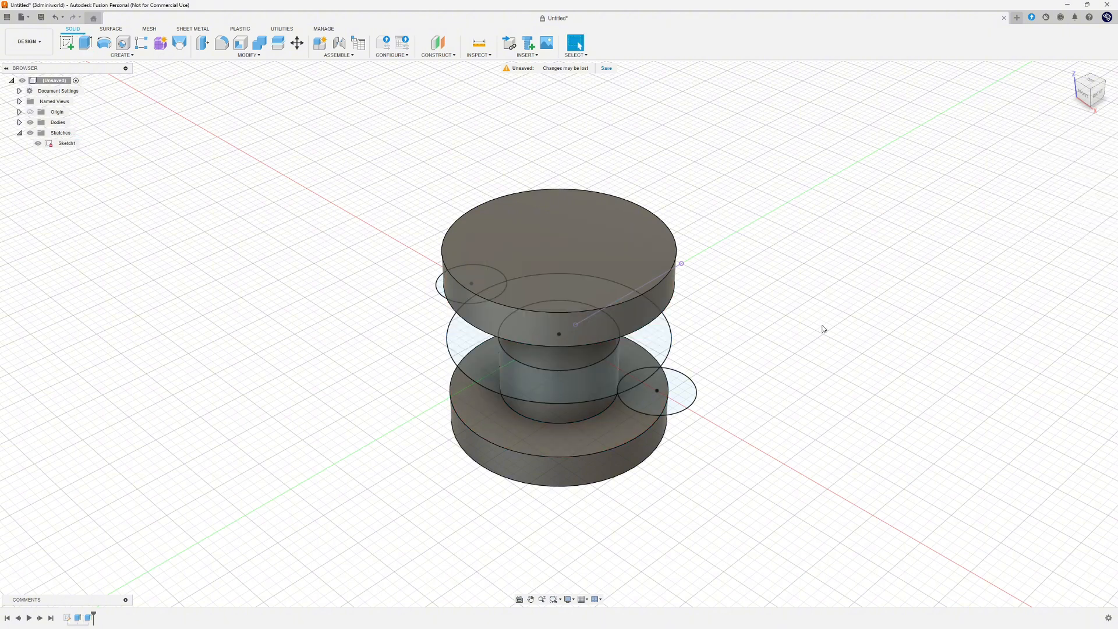
# - Extrude-cut the two overlaps of the side circles with the large circle 16 mm upward through the upper disc, and hide Sketch1
pyautogui.press('e')
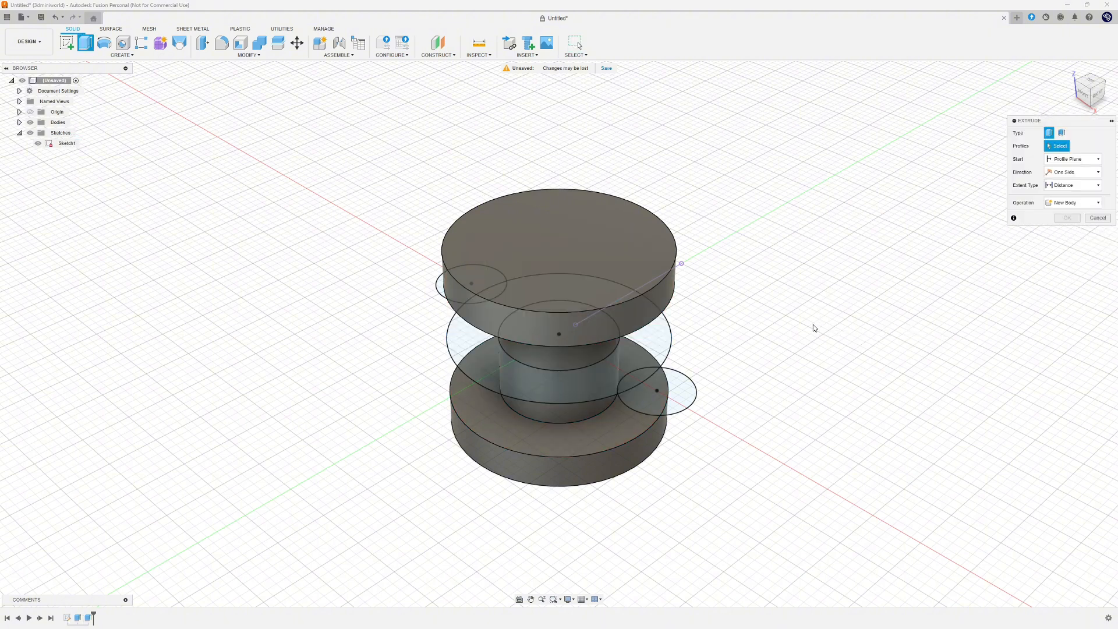
pyautogui.click(640, 379)
pyautogui.click(490, 295)
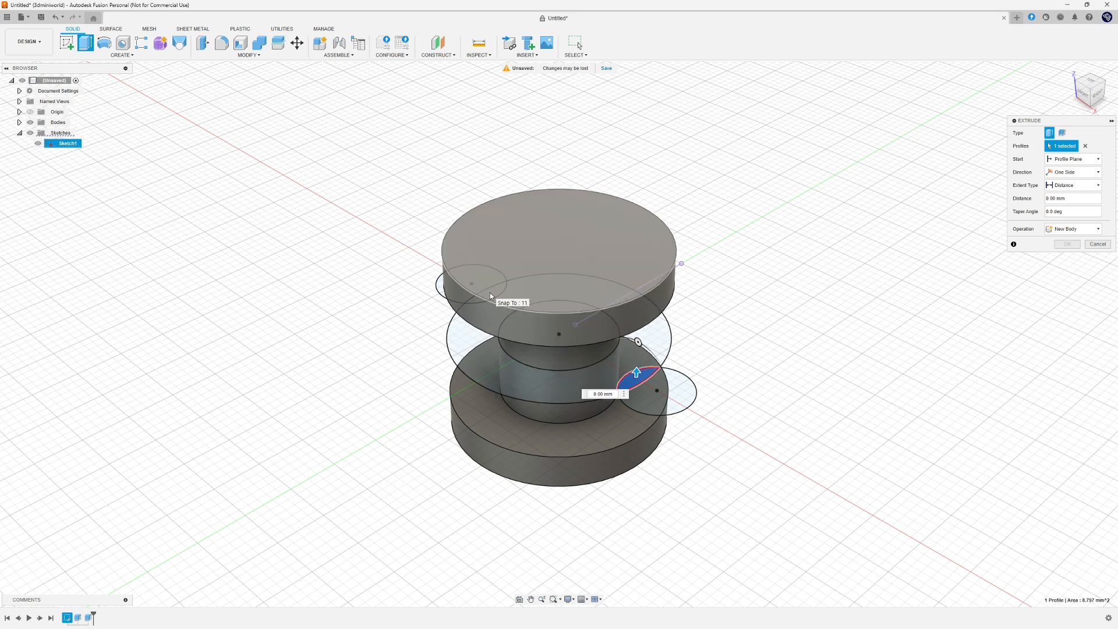
pyautogui.click(509, 330)
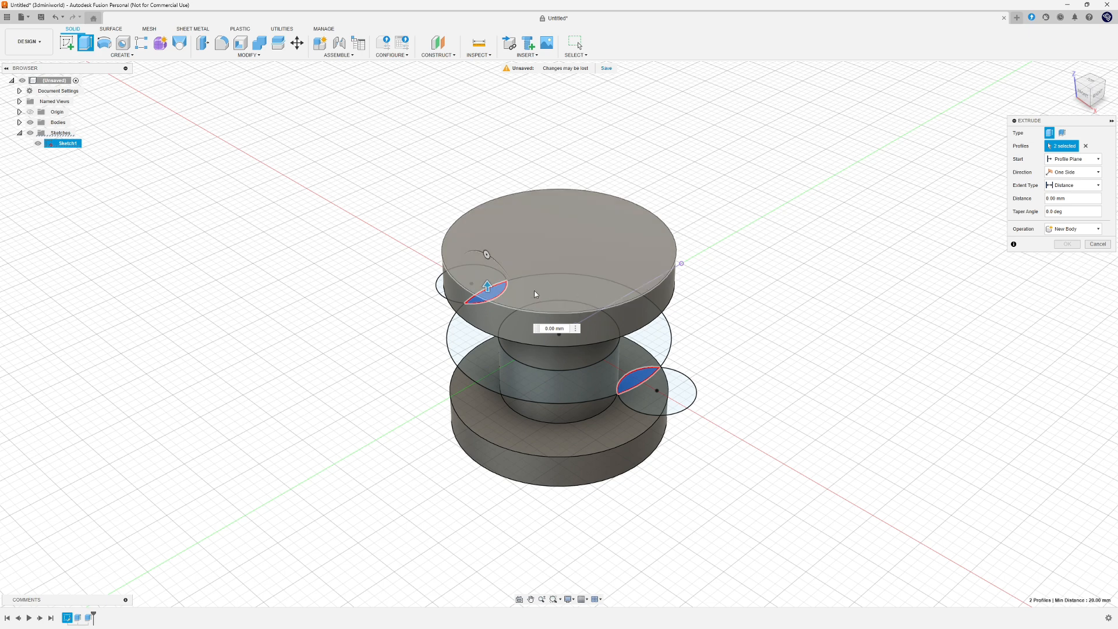
pyautogui.moveTo(484, 285); pyautogui.dragTo(485, 160)
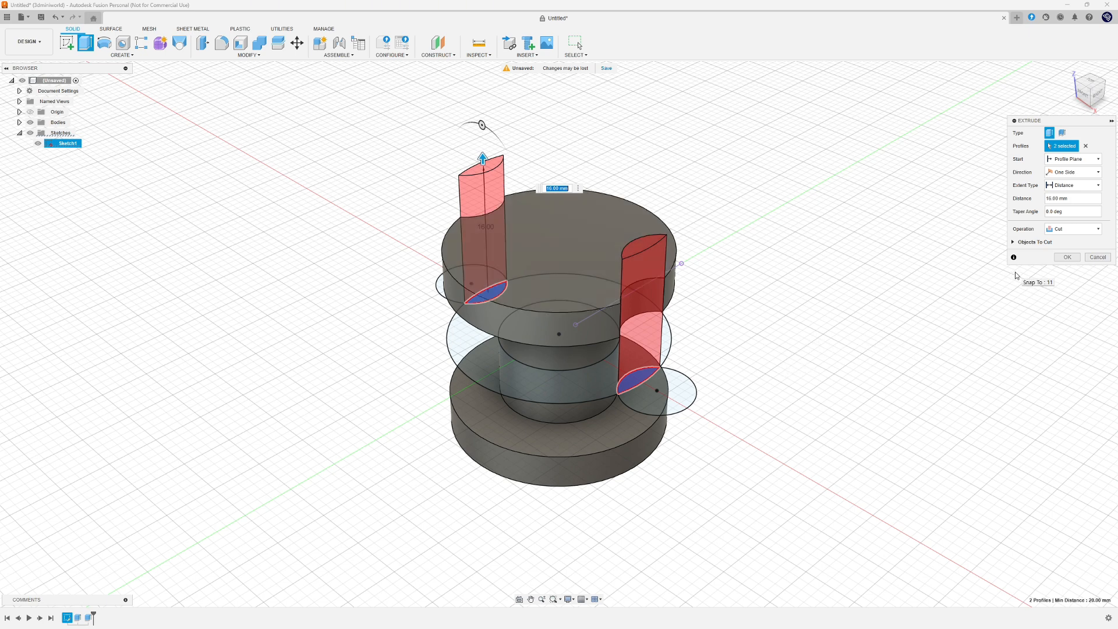
pyautogui.click(1070, 258)
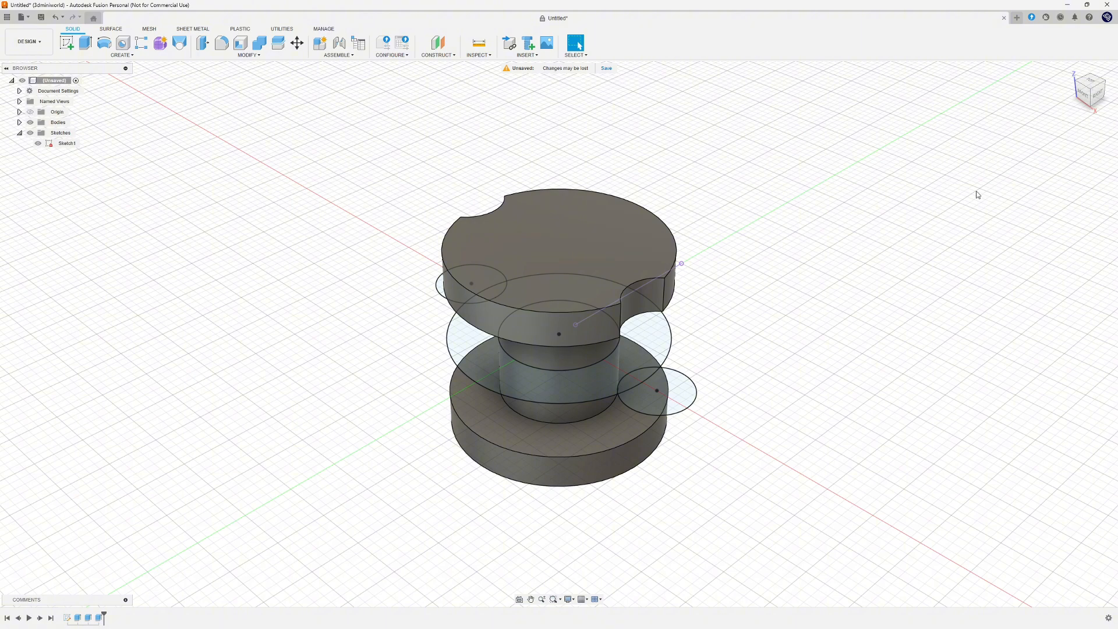
pyautogui.click(1070, 66)
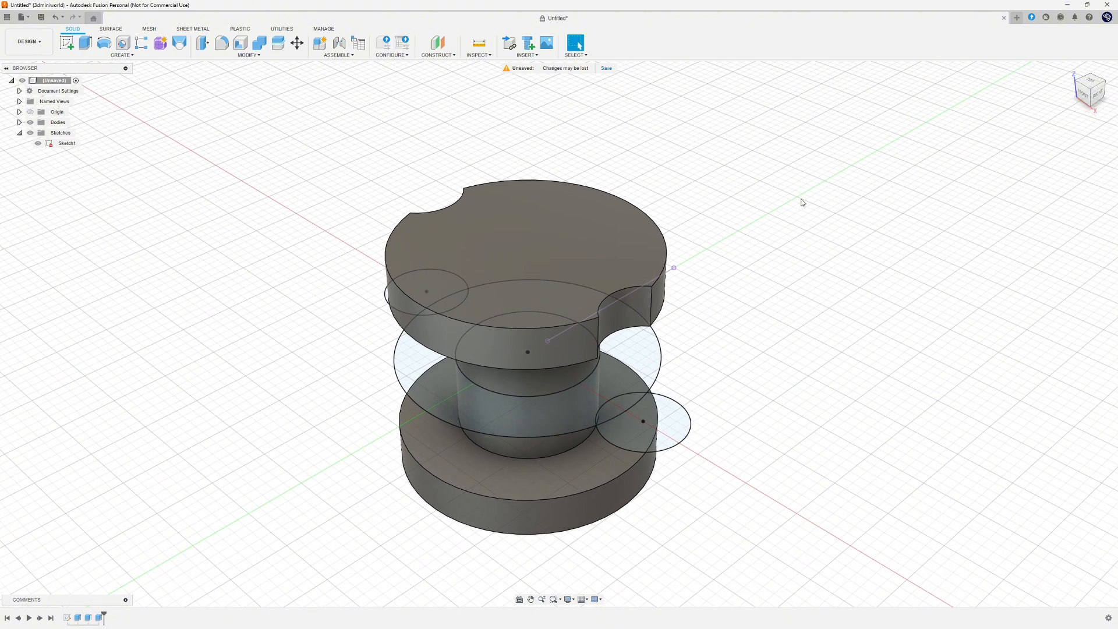
pyautogui.click(38, 143)
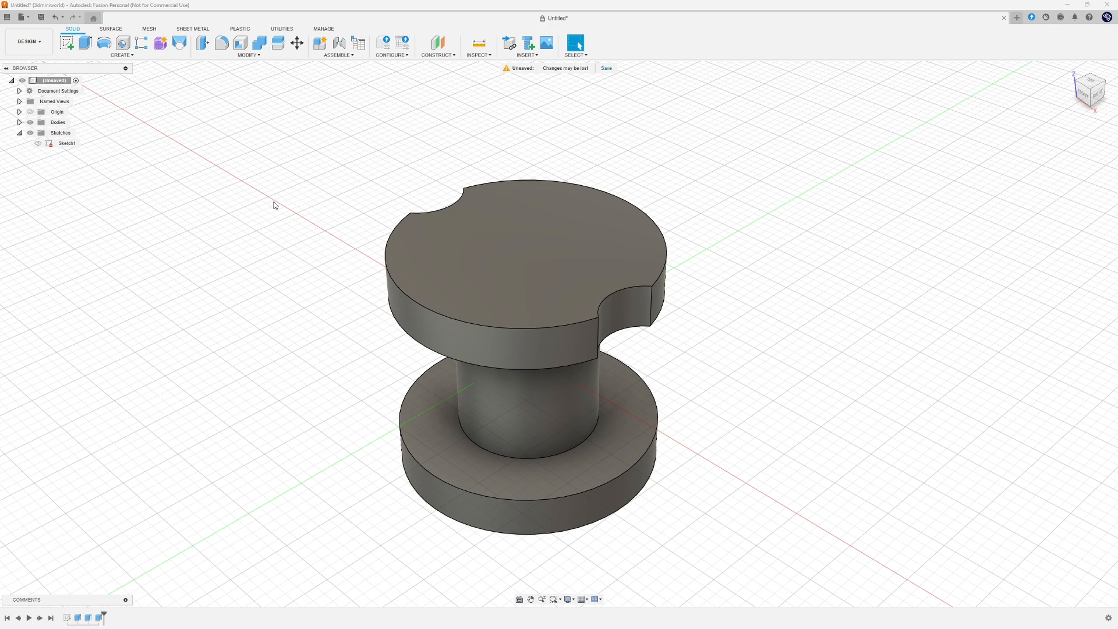
# - Start a sketch on the upper disc's top face and place a square text frame enclosing the whole disc
pyautogui.keyDown('shift'); pyautogui.moveTo(254, 302); pyautogui.dragTo(308, 367, button='middle'); pyautogui.keyUp('shift')
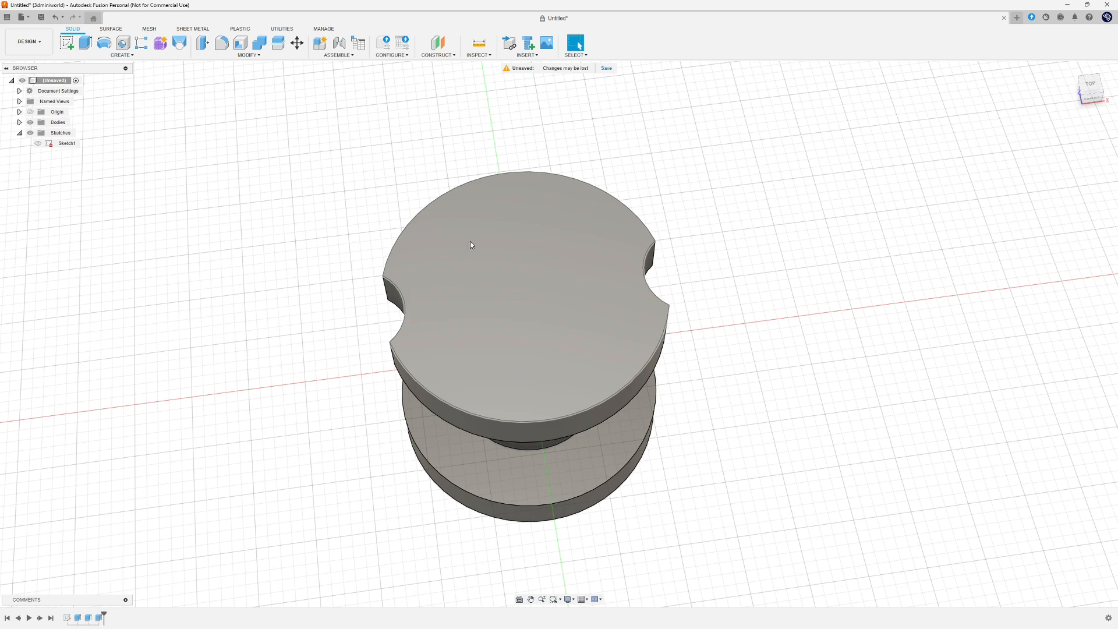
pyautogui.keyDown('shift'); pyautogui.moveTo(469, 245); pyautogui.dragTo(451, 317, button='middle'); pyautogui.keyUp('shift')
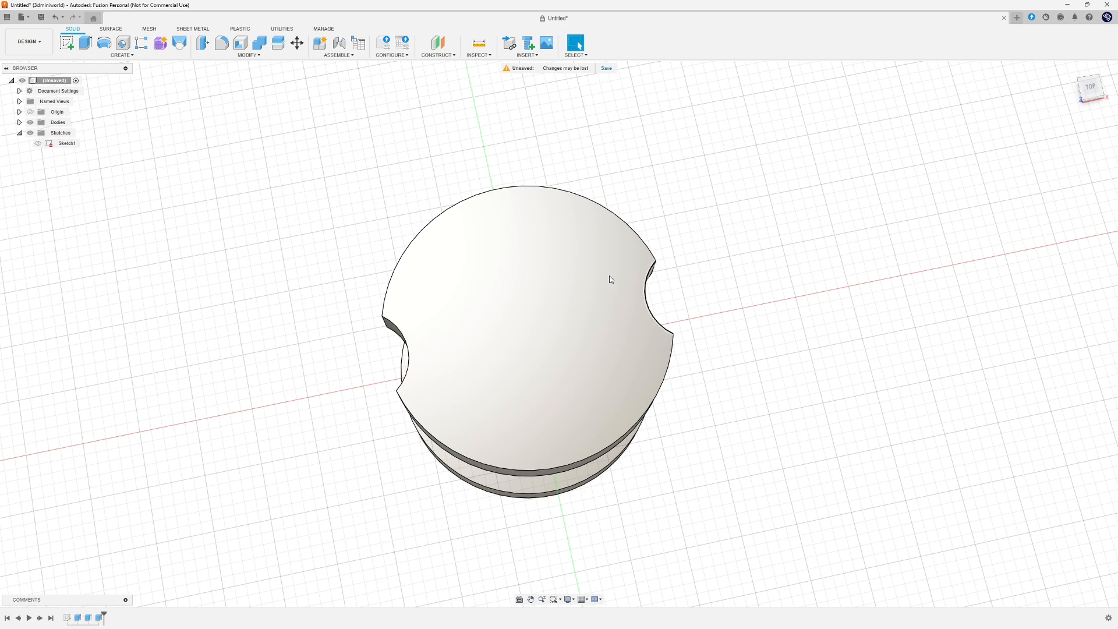
pyautogui.click(61, 49)
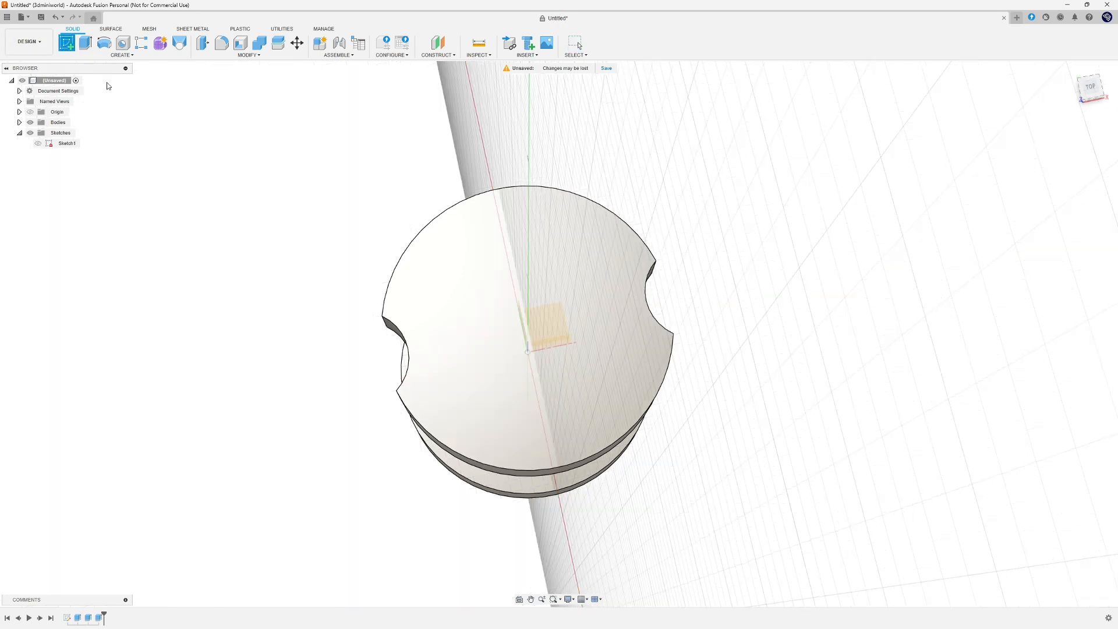
pyautogui.click(449, 269)
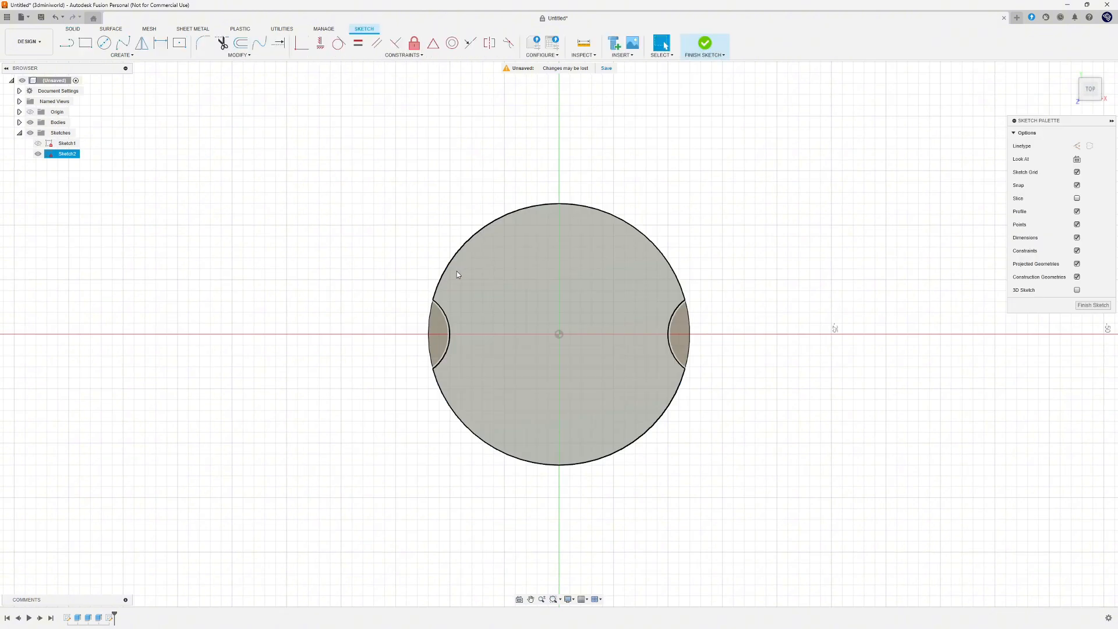
pyautogui.click(121, 55)
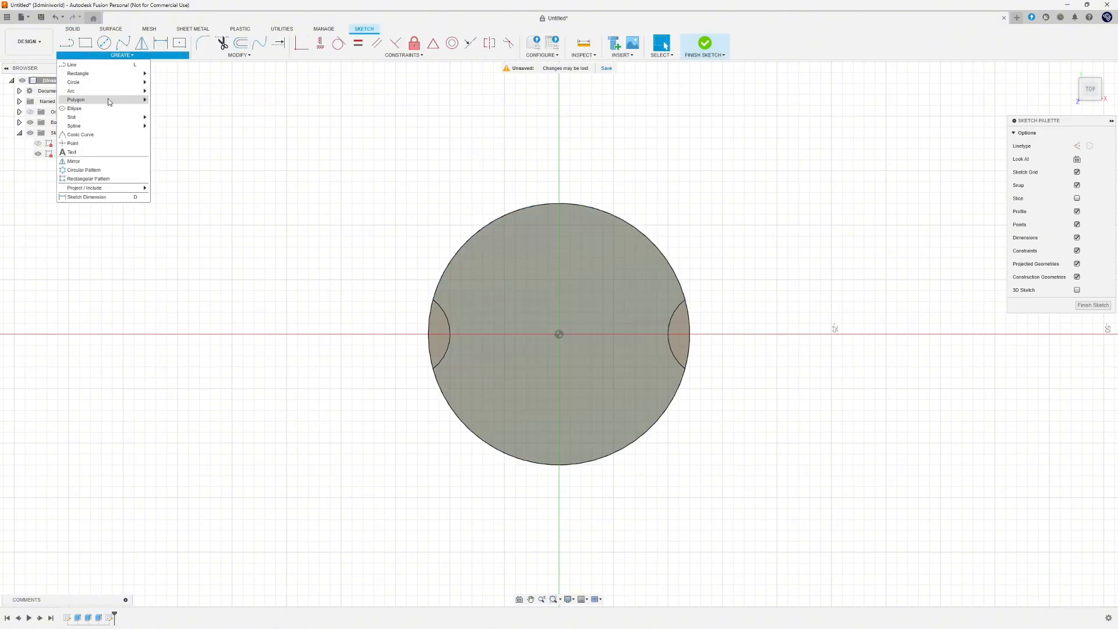
pyautogui.click(113, 151)
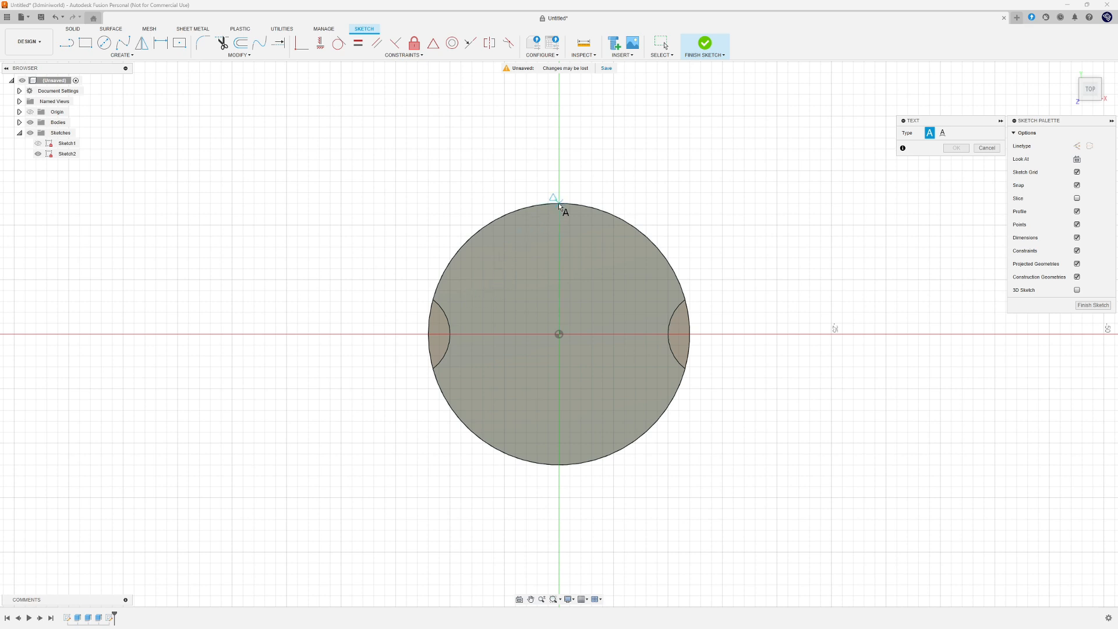
pyautogui.click(428, 204)
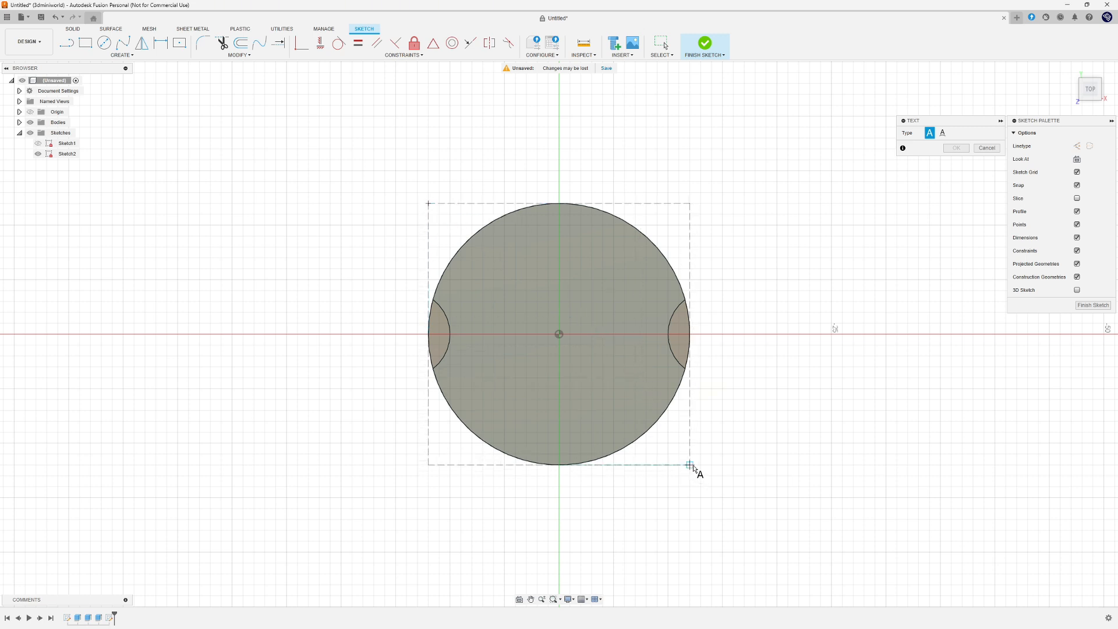
pyautogui.click(690, 466)
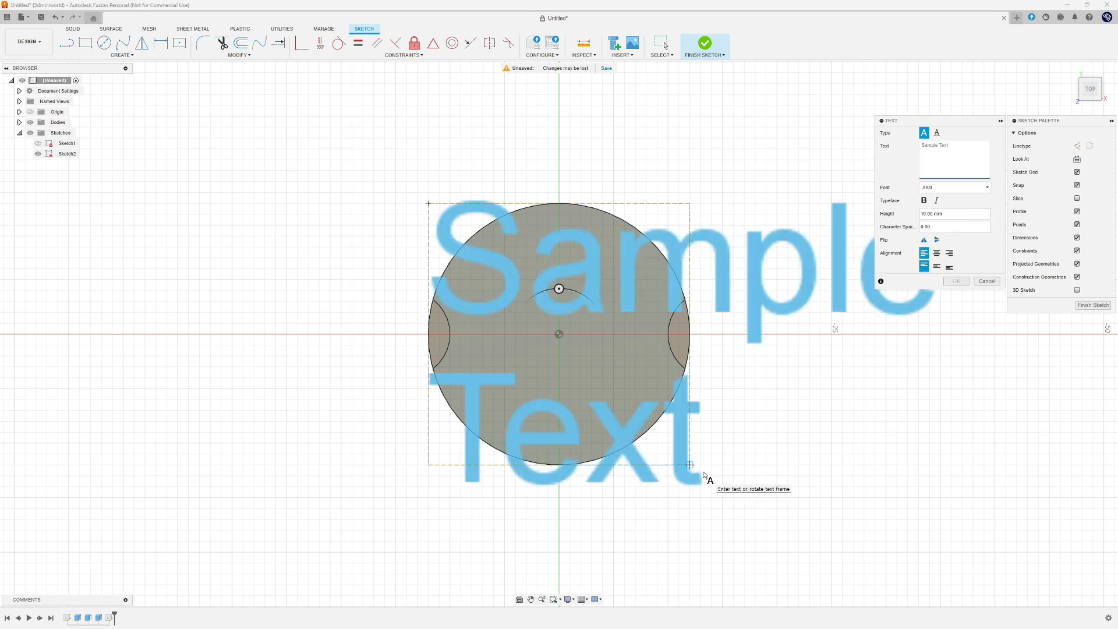
# - Enter the text 27, align it to the centre horizontally and the middle vertically, and finish the sketch
pyautogui.write('27')
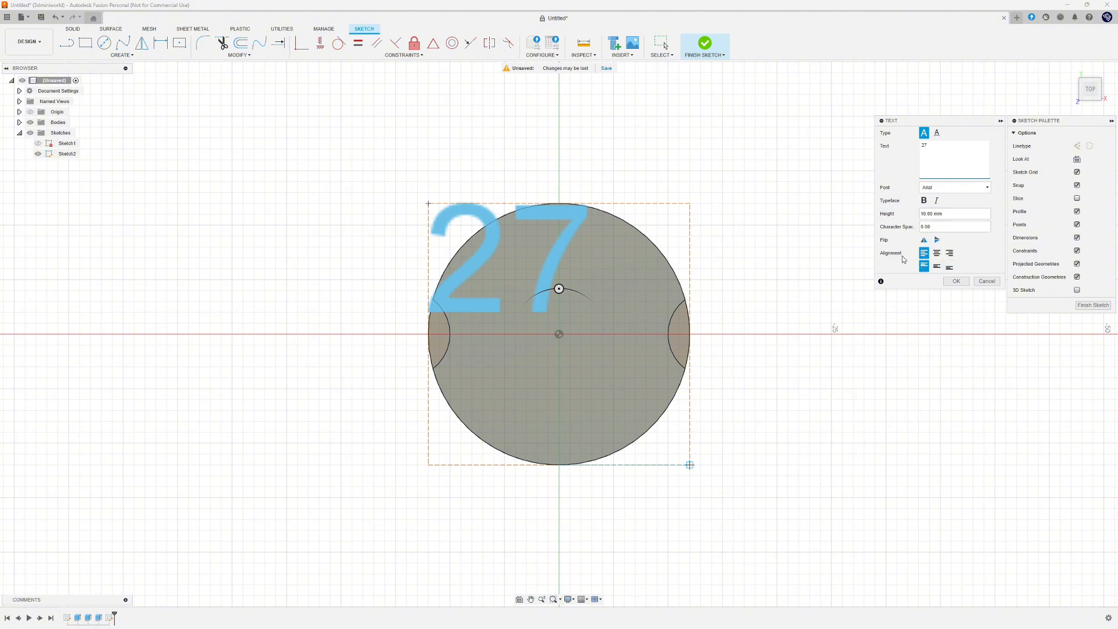
pyautogui.click(938, 253)
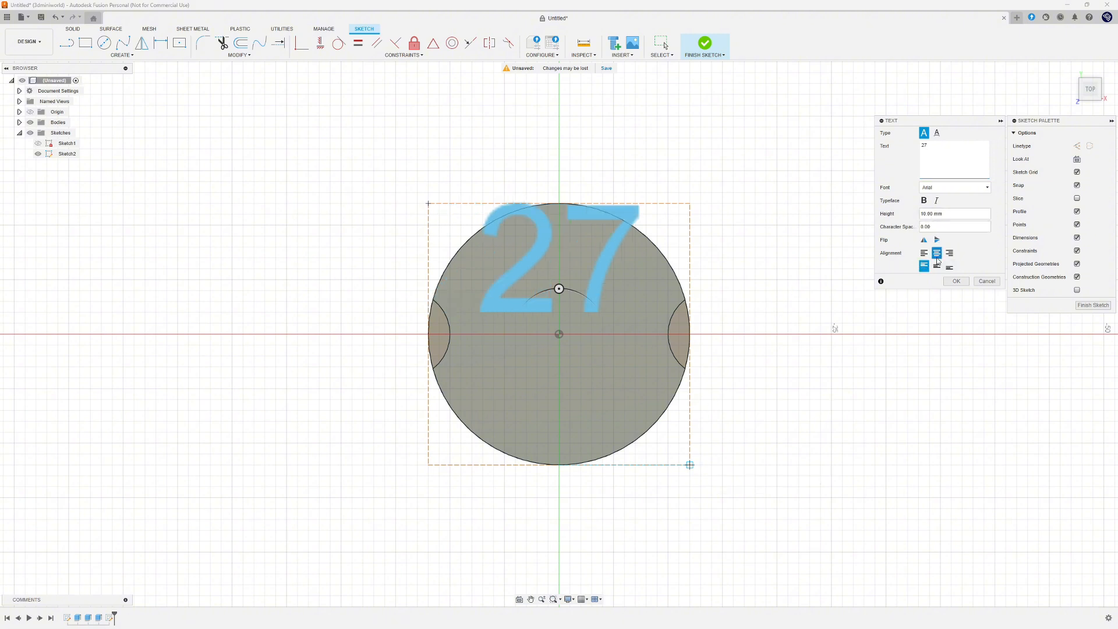
pyautogui.click(936, 265)
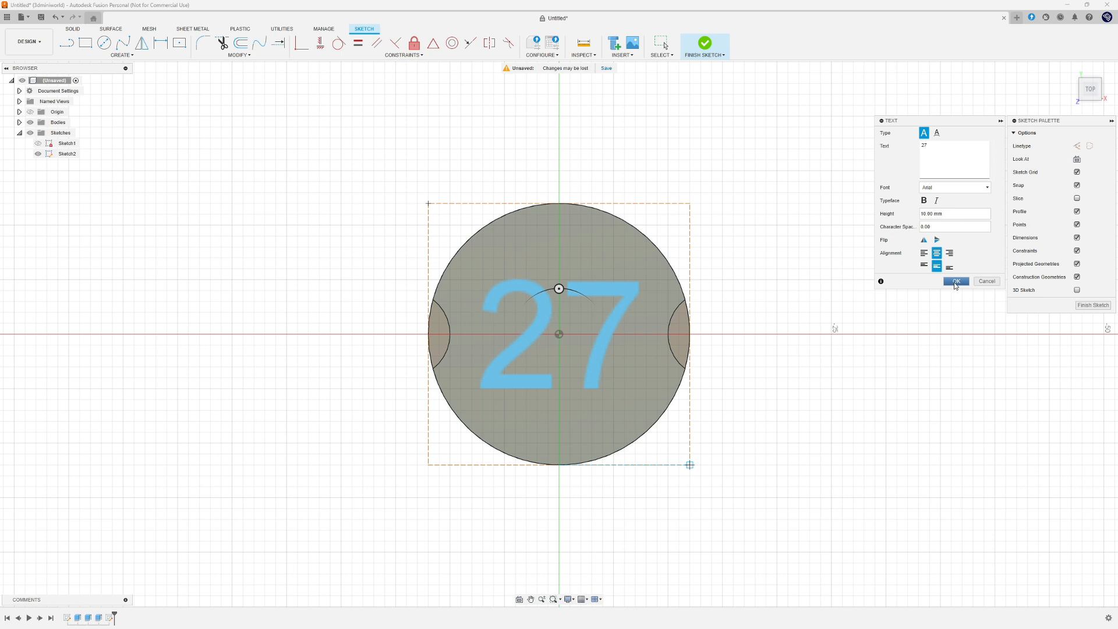
pyautogui.click(955, 284)
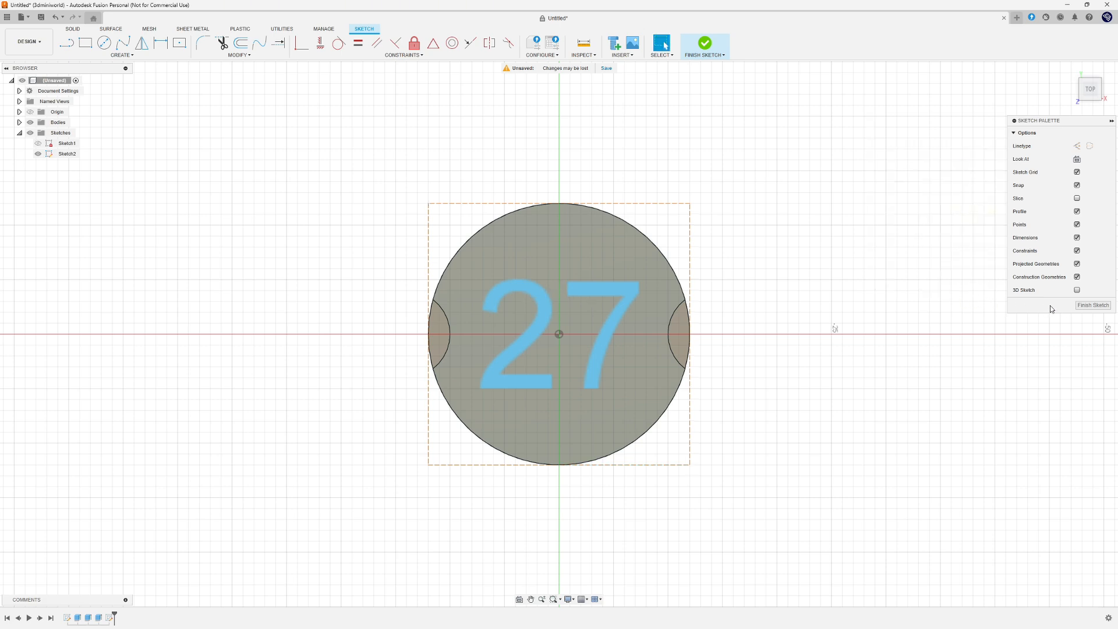
pyautogui.click(1093, 305)
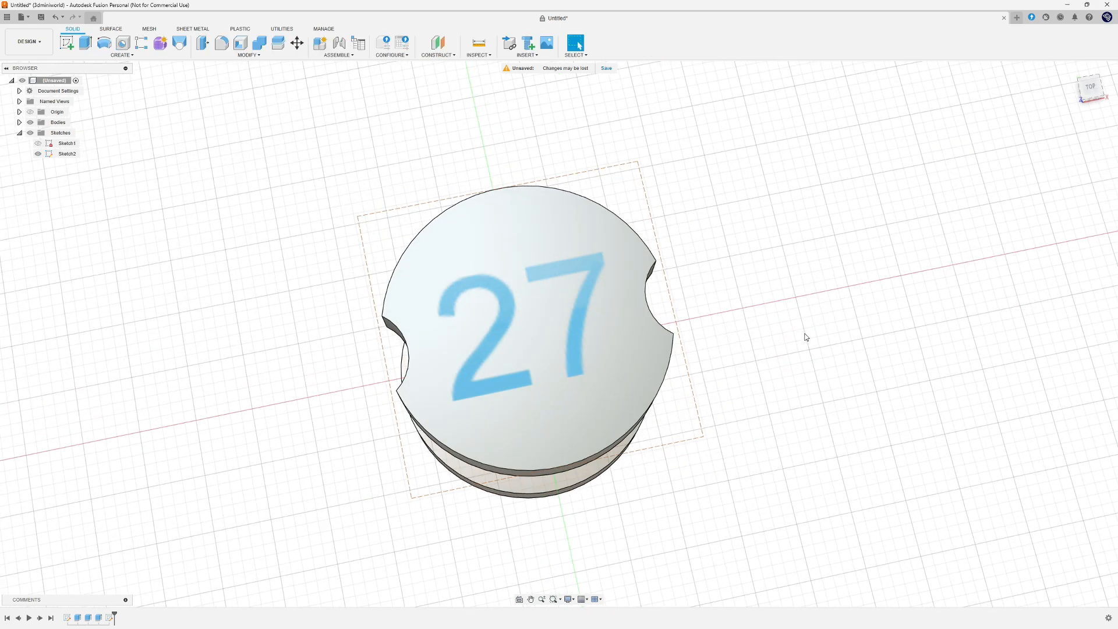
# - Replace the face profile with the 27 text as the extrusion profile and cut it 1 mm deep into the top face
pyautogui.press('e')
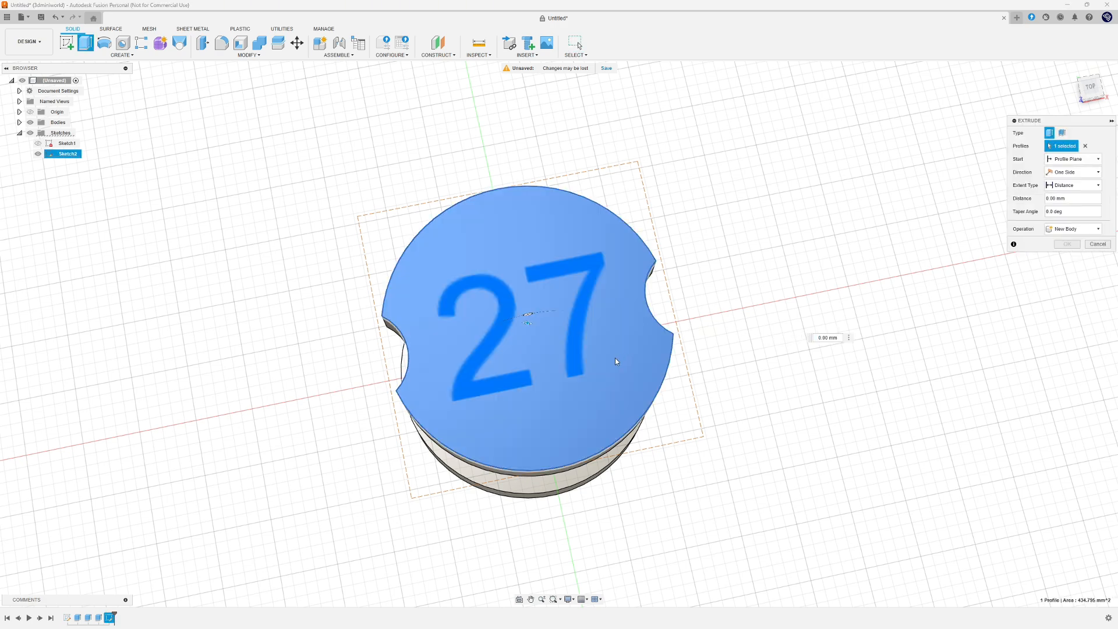
pyautogui.click(608, 330)
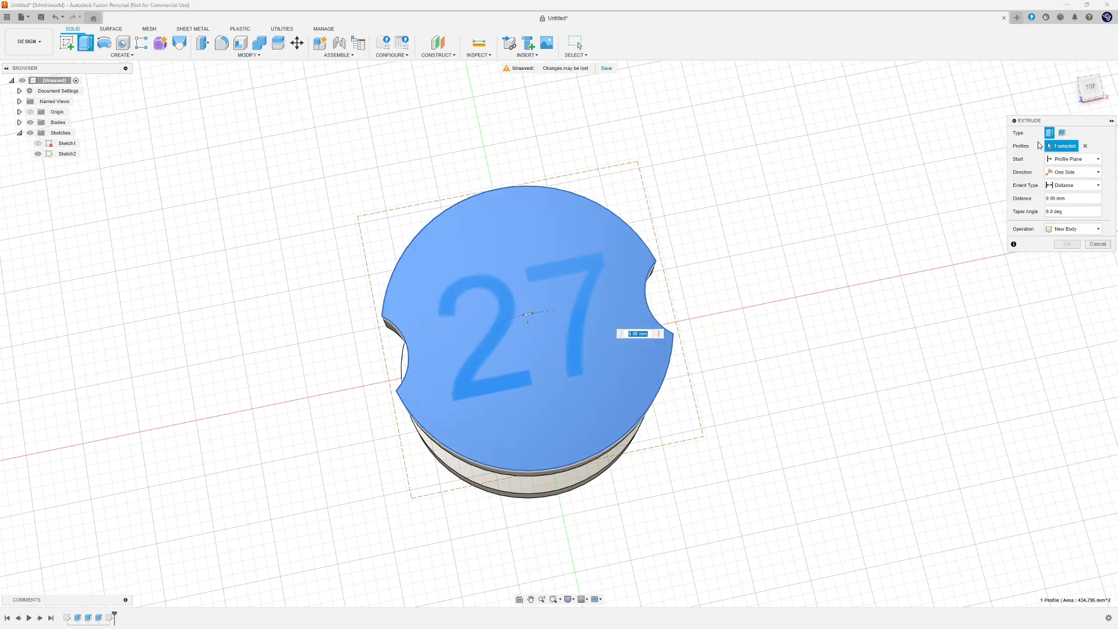
pyautogui.click(1085, 147)
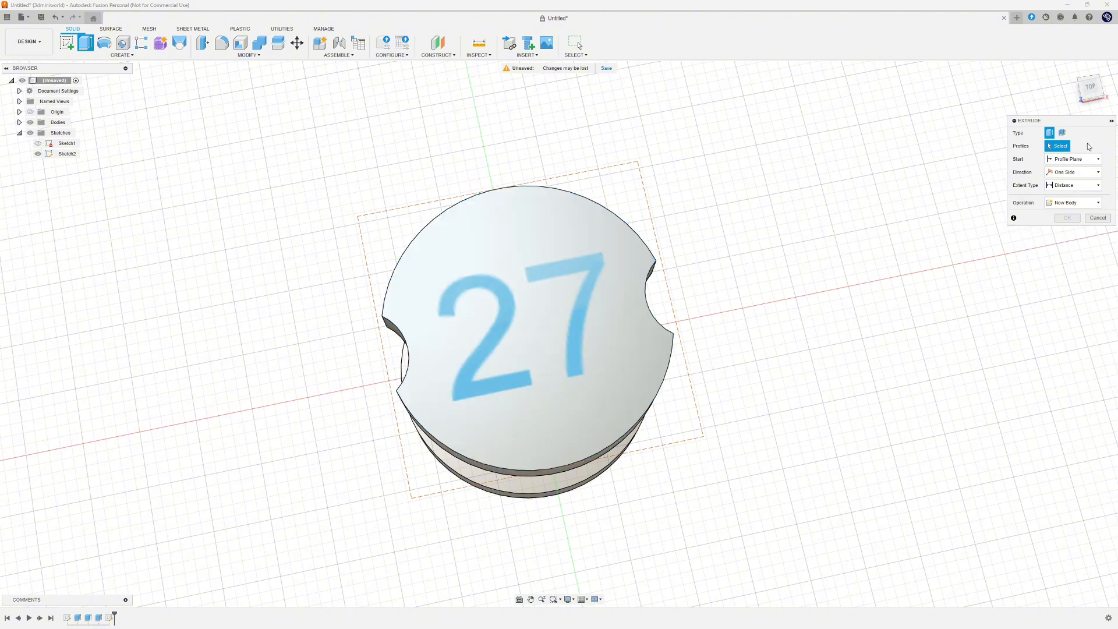
pyautogui.click(580, 336)
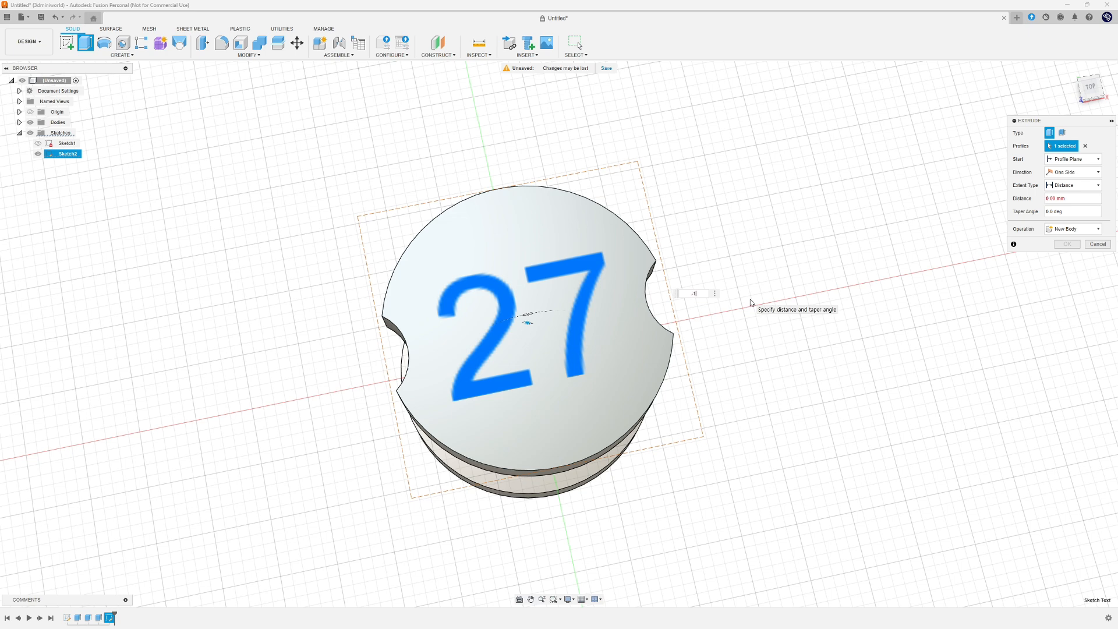
pyautogui.write('-1')
pyautogui.press('Return')
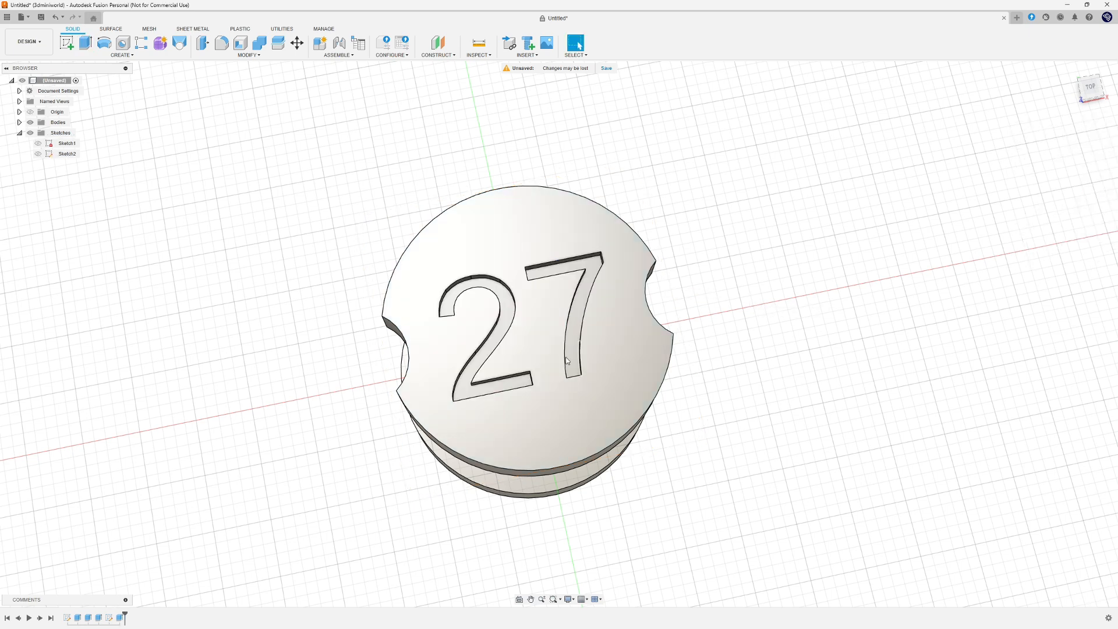
# - Switch to the reference drawing and examine the plan view of the second part, including its square flange, oval flange and corner holes
pyautogui.keyDown('shift'); pyautogui.moveTo(413, 431); pyautogui.dragTo(466, 349, button='middle'); pyautogui.keyUp('shift')
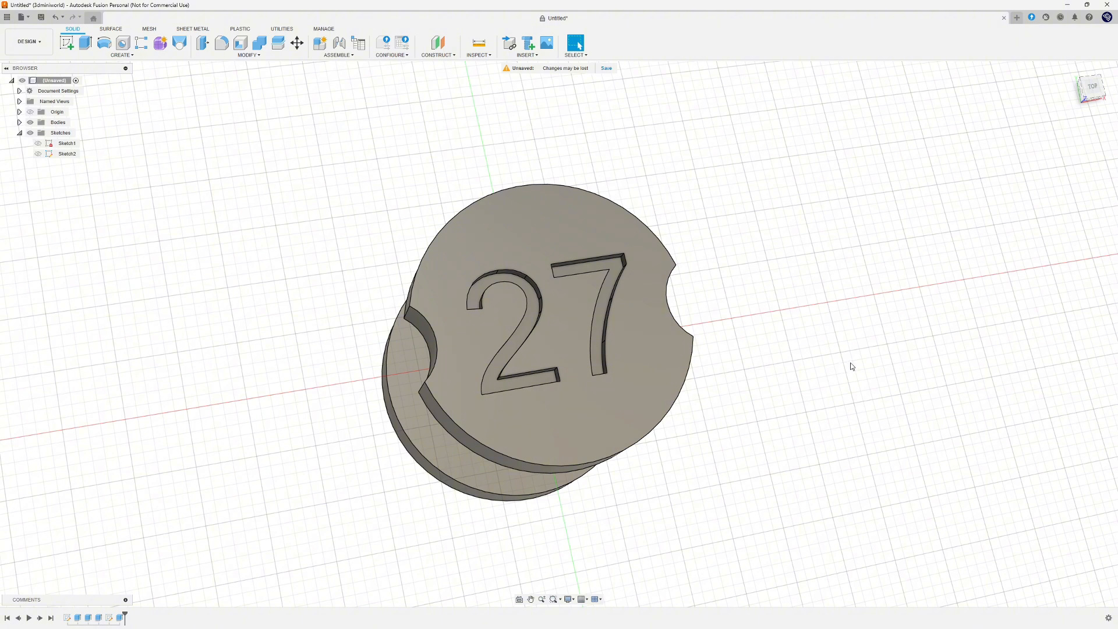
pyautogui.hotkey('alt', 'Tab')
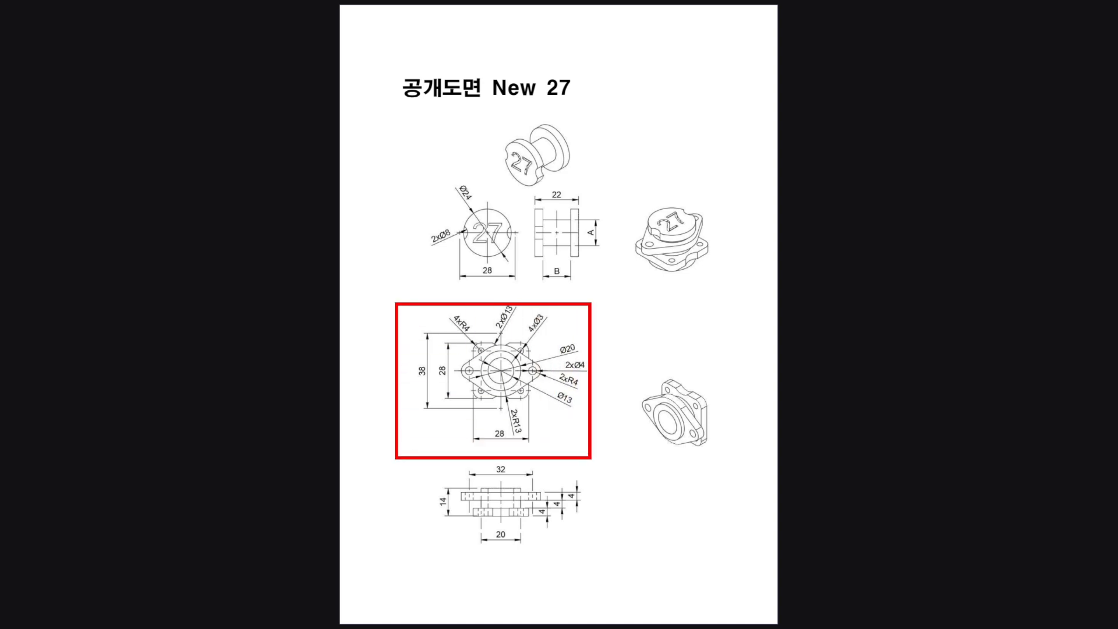
pyautogui.moveTo(497, 347)
pyautogui.mouseDown()
pyautogui.moveTo(462, 379)
pyautogui.moveTo(496, 394)
pyautogui.moveTo(518, 384)
pyautogui.moveTo(531, 361)
pyautogui.moveTo(508, 350)
pyautogui.moveTo(533, 401)
pyautogui.mouseUp()
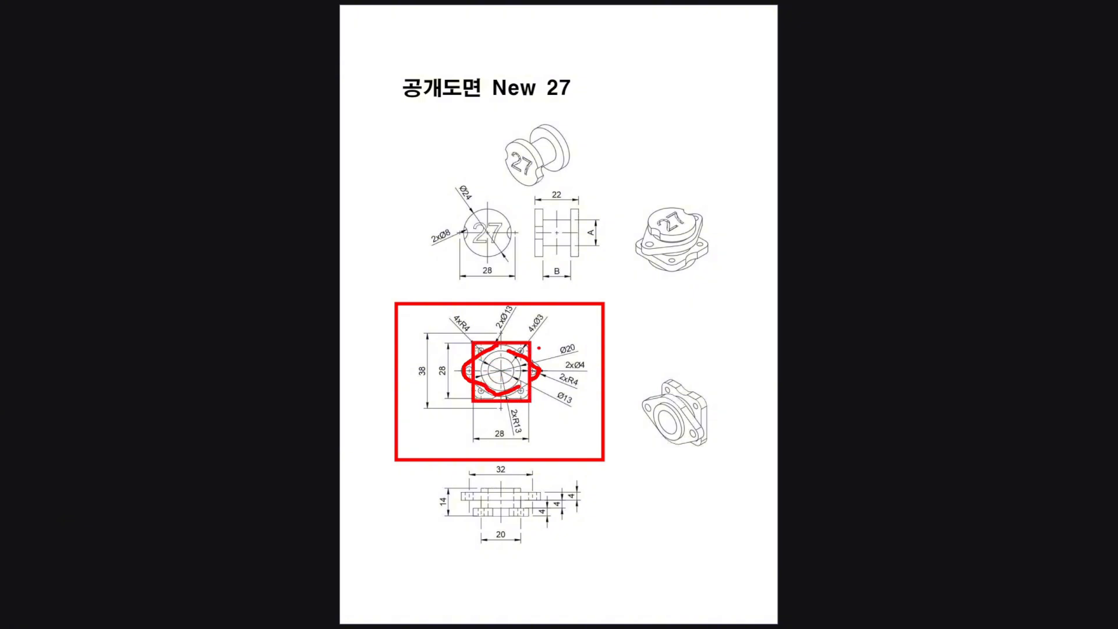
pyautogui.moveTo(532, 337)
pyautogui.mouseDown()
pyautogui.moveTo(551, 317)
pyautogui.moveTo(543, 336)
pyautogui.mouseUp()
pyautogui.moveTo(574, 317)
pyautogui.mouseDown()
pyautogui.moveTo(566, 323)
pyautogui.moveTo(586, 326)
pyautogui.mouseUp()
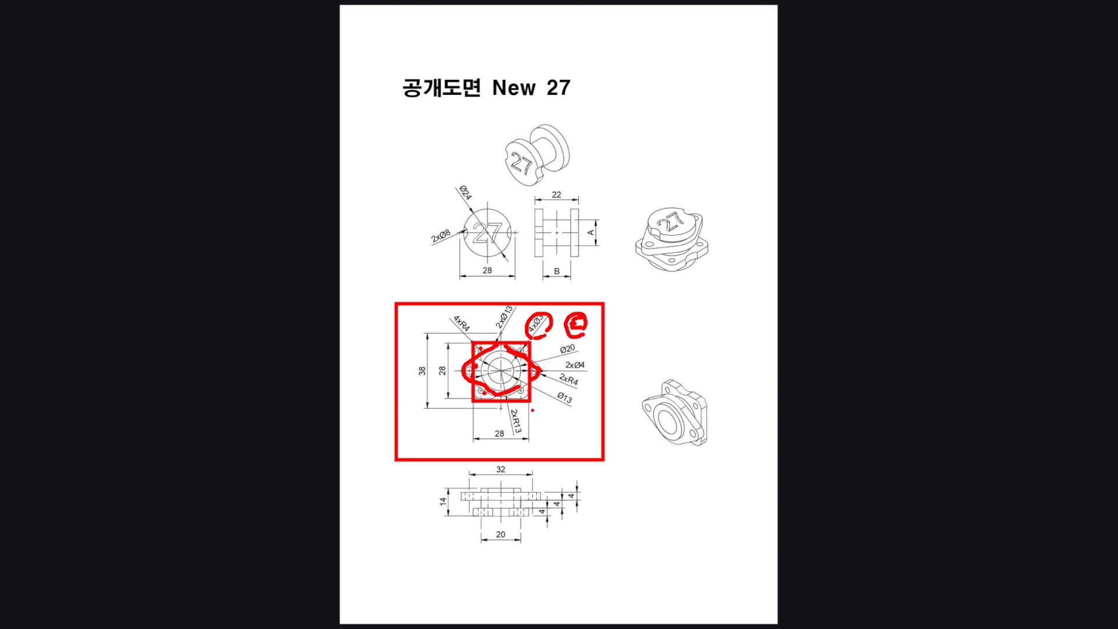
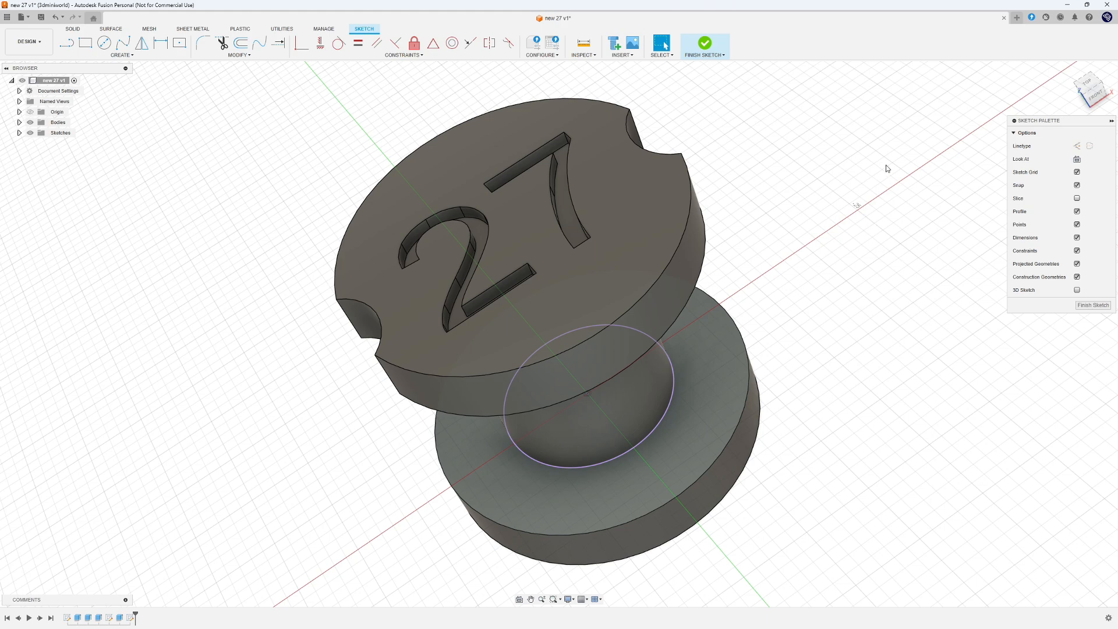
# - Hide the spool body, Body1, while keeping the new sketch open
pyautogui.click(1085, 86)
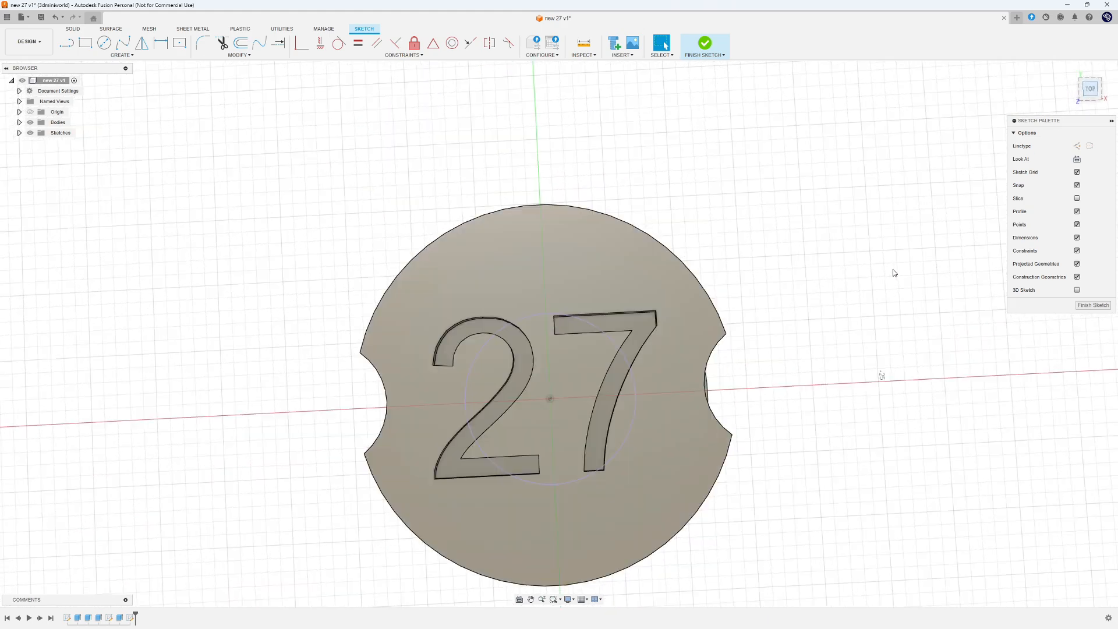
pyautogui.moveTo(836, 404); pyautogui.dragTo(814, 323, button='middle')
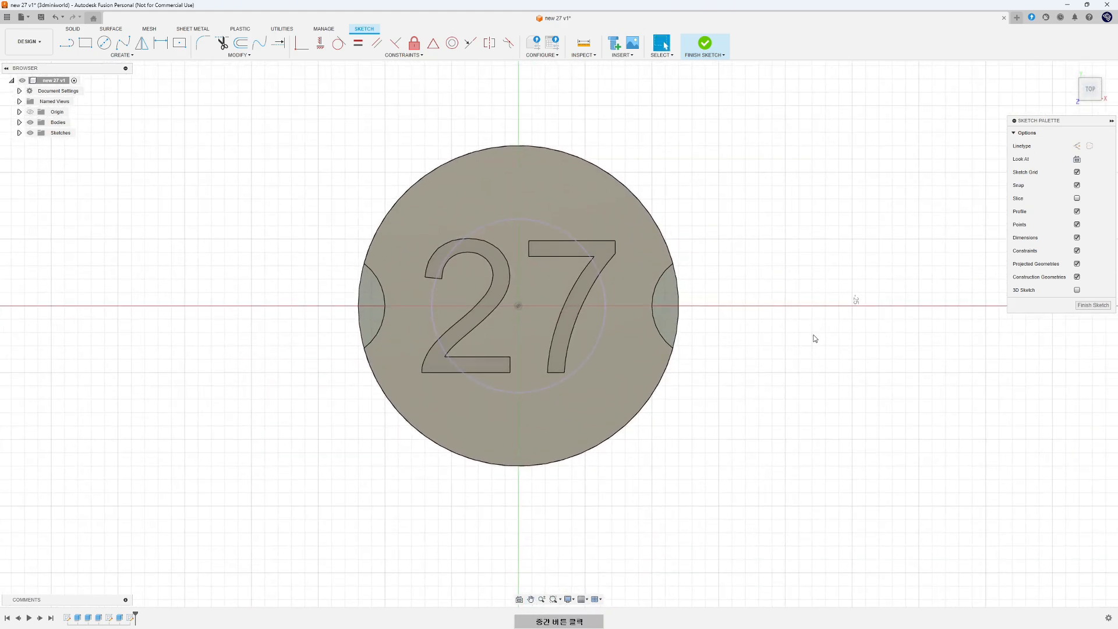
pyautogui.click(19, 122)
pyautogui.click(38, 133)
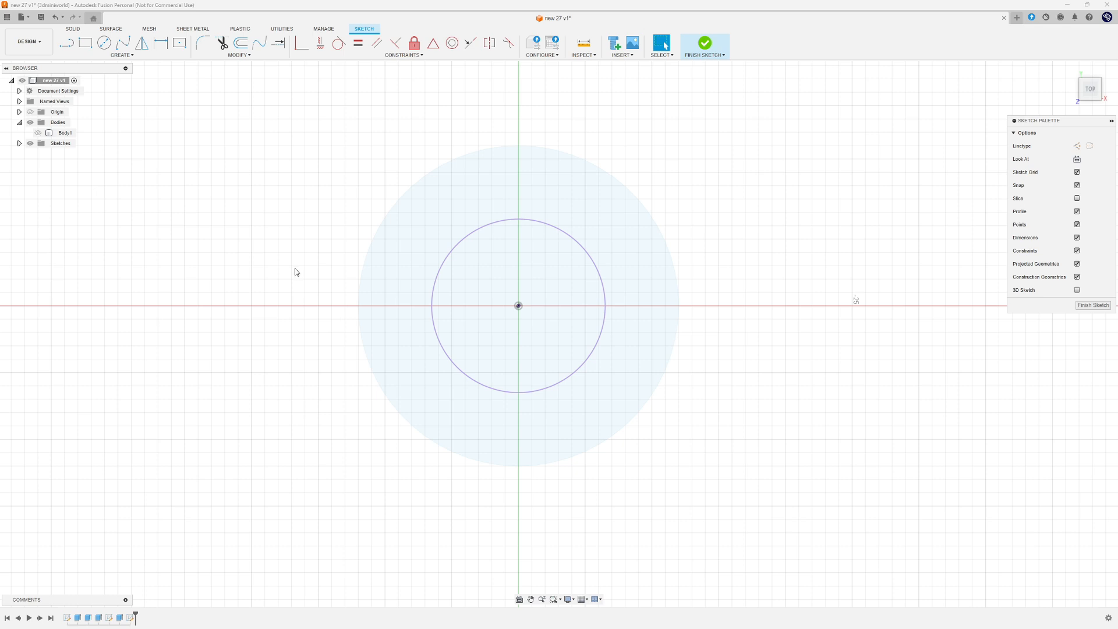
# - Draw a 28 by 28 mm centre rectangle on the origin
pyautogui.click(180, 42)
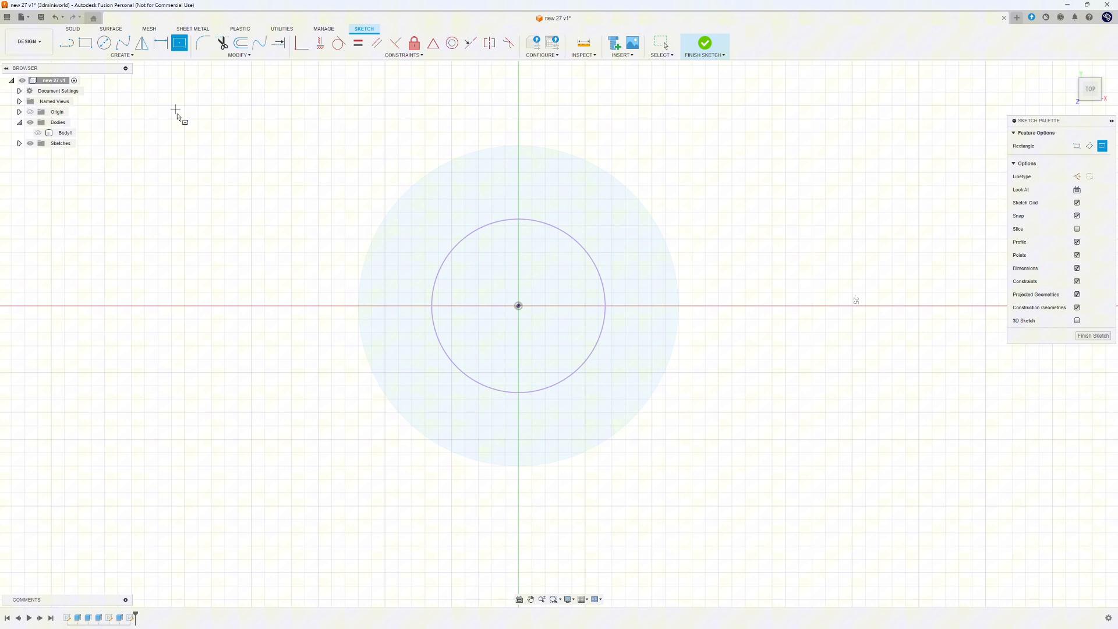
pyautogui.click(518, 306)
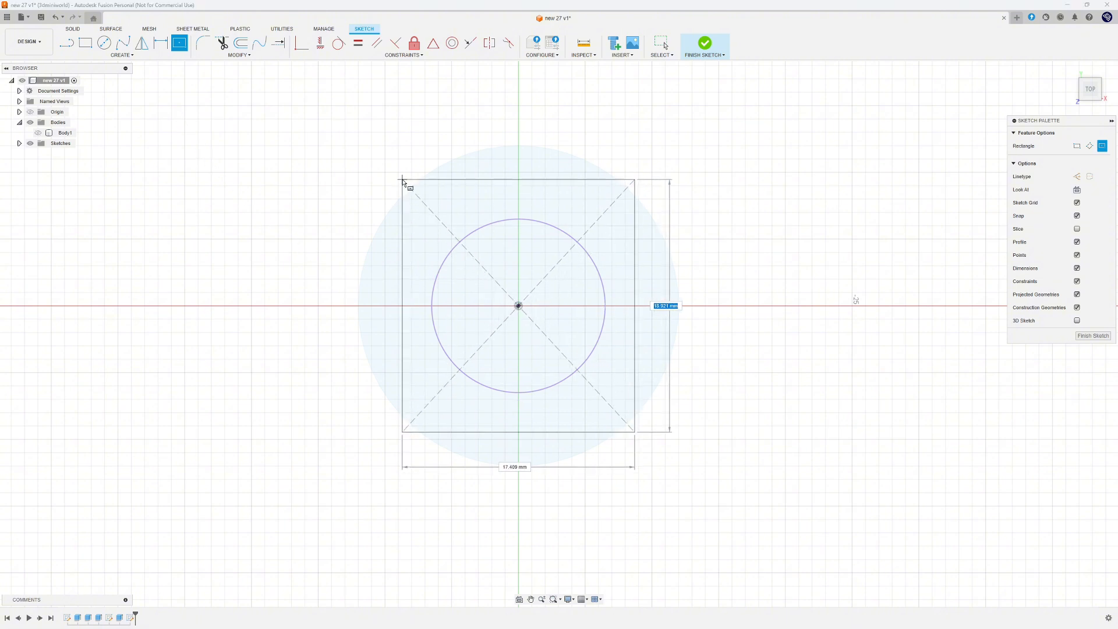
pyautogui.write('28')
pyautogui.press('Tab')
pyautogui.write('28')
pyautogui.press('Return')
pyautogui.press('Escape')
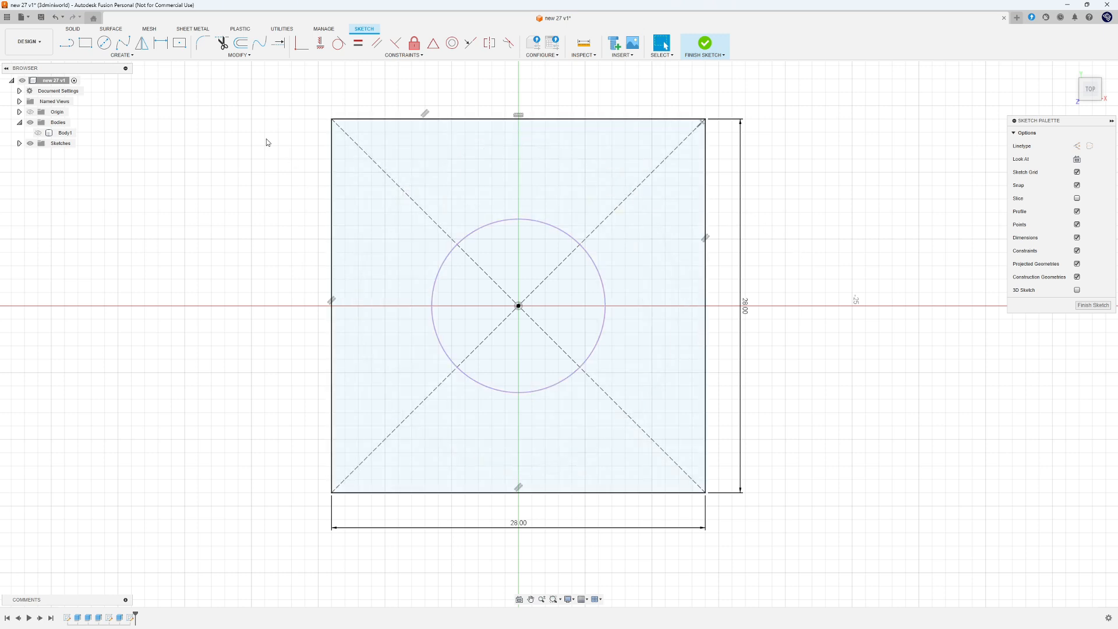
# - Fillet all four corners of the square with a 4 mm radius
pyautogui.click(203, 43)
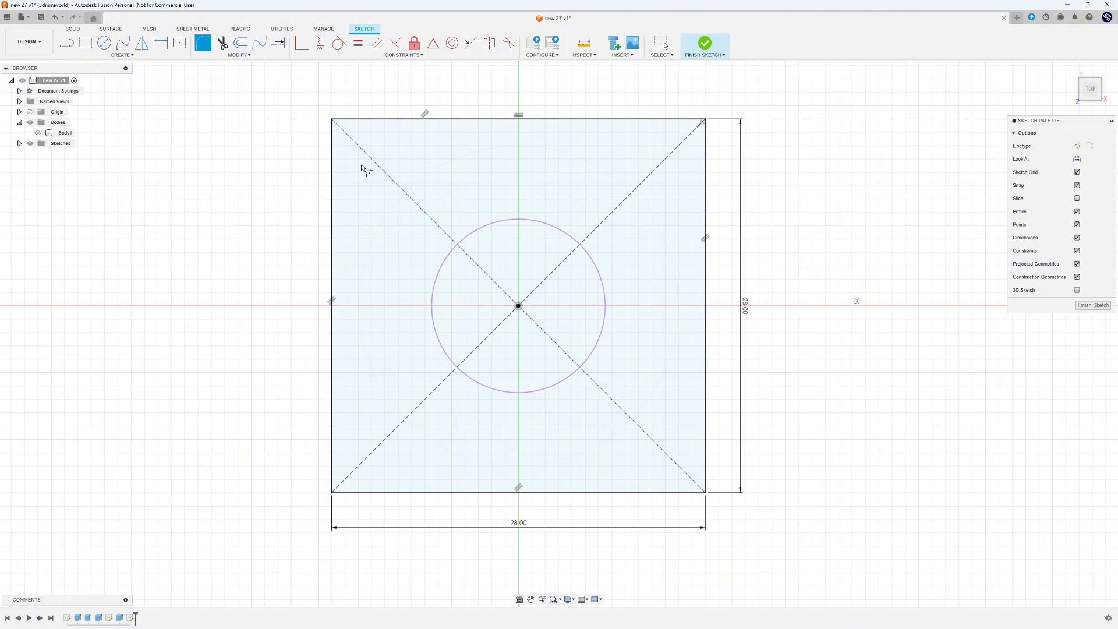
pyautogui.click(333, 180)
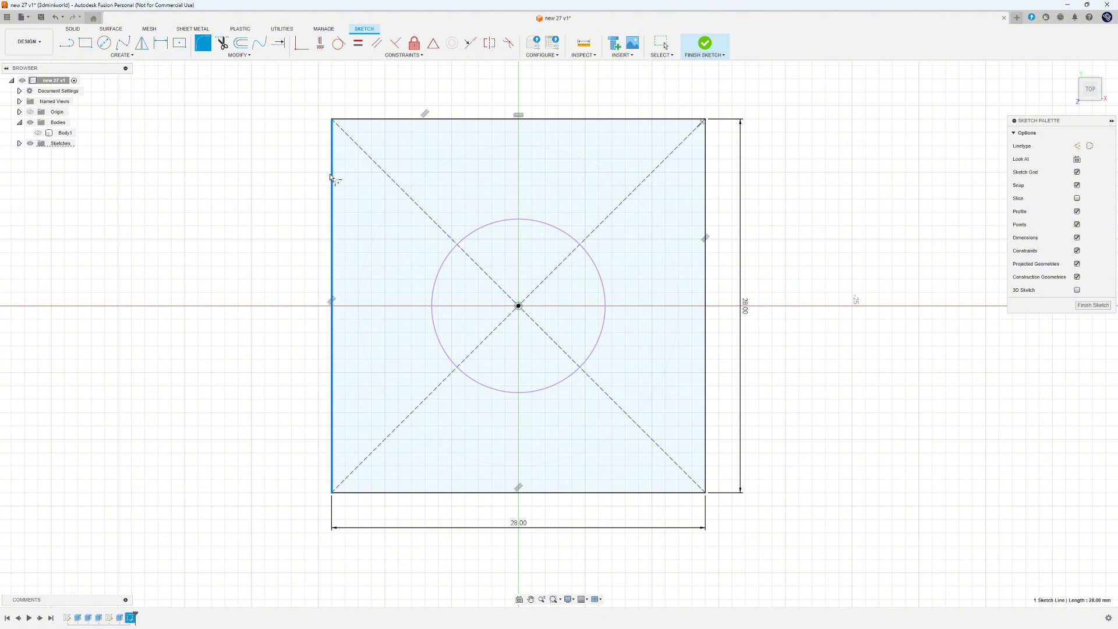
pyautogui.click(365, 118)
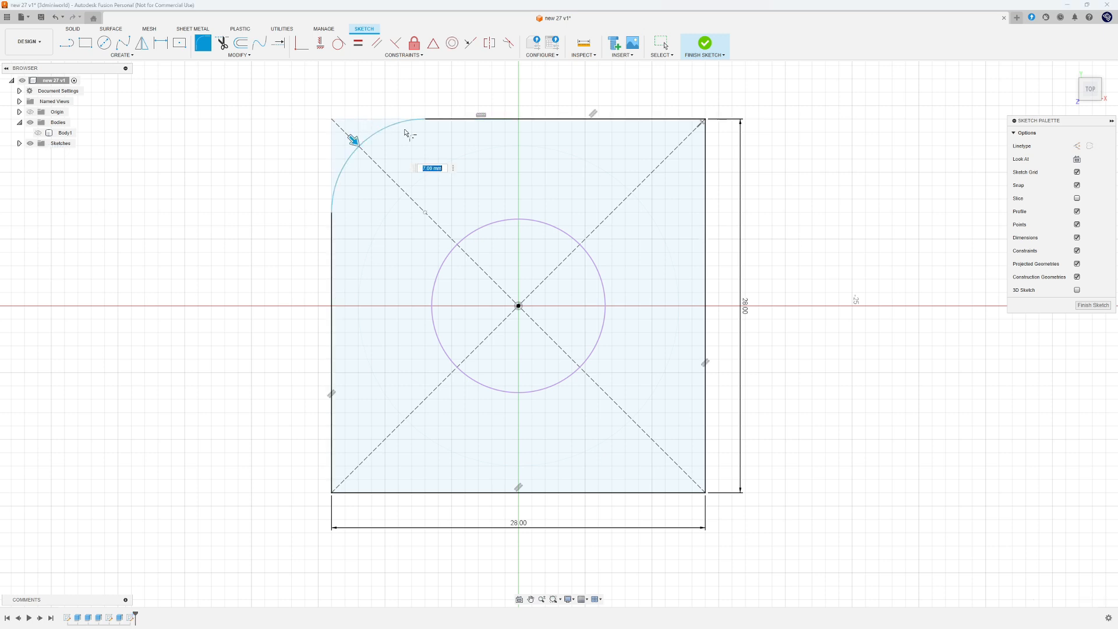
pyautogui.click(640, 119)
pyautogui.click(705, 225)
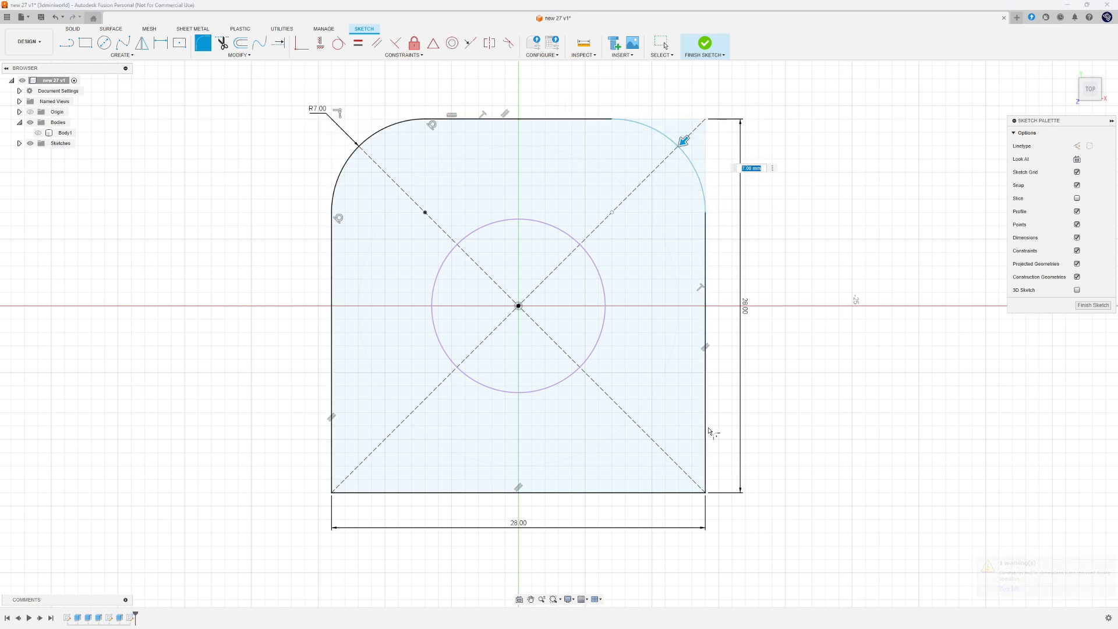
pyautogui.click(705, 378)
pyautogui.click(680, 493)
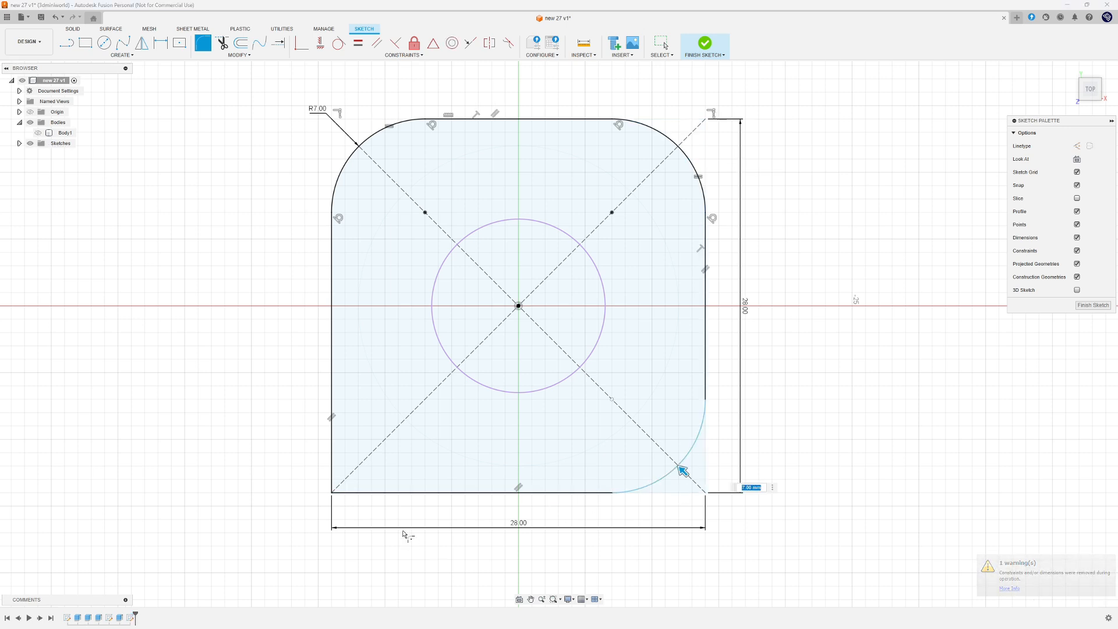
pyautogui.click(400, 492)
pyautogui.click(332, 452)
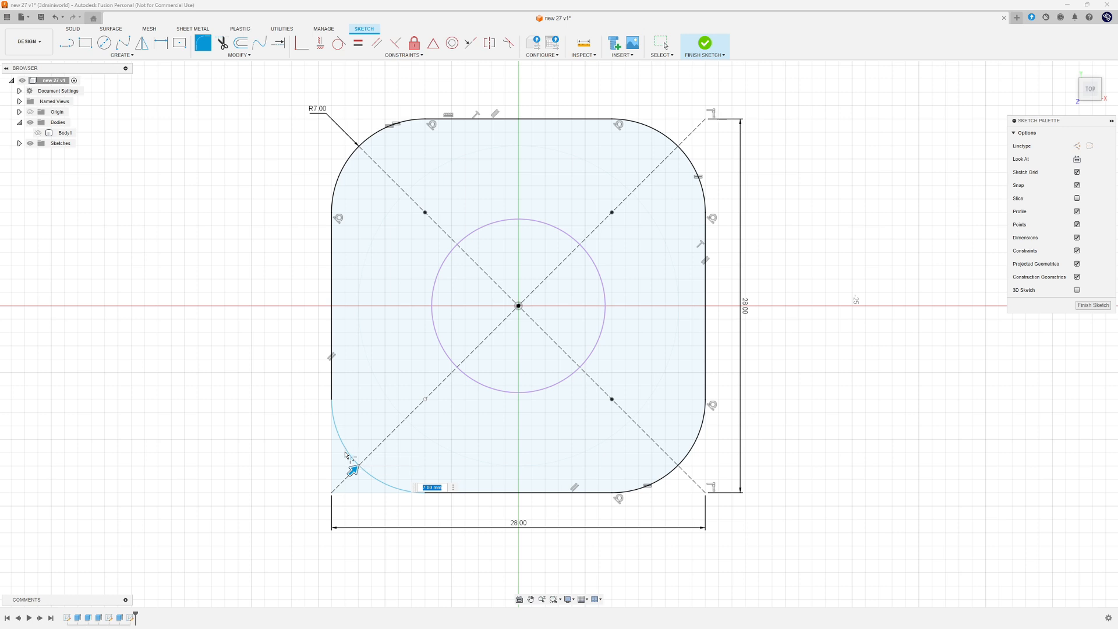
pyautogui.write('4')
pyautogui.press('Return')
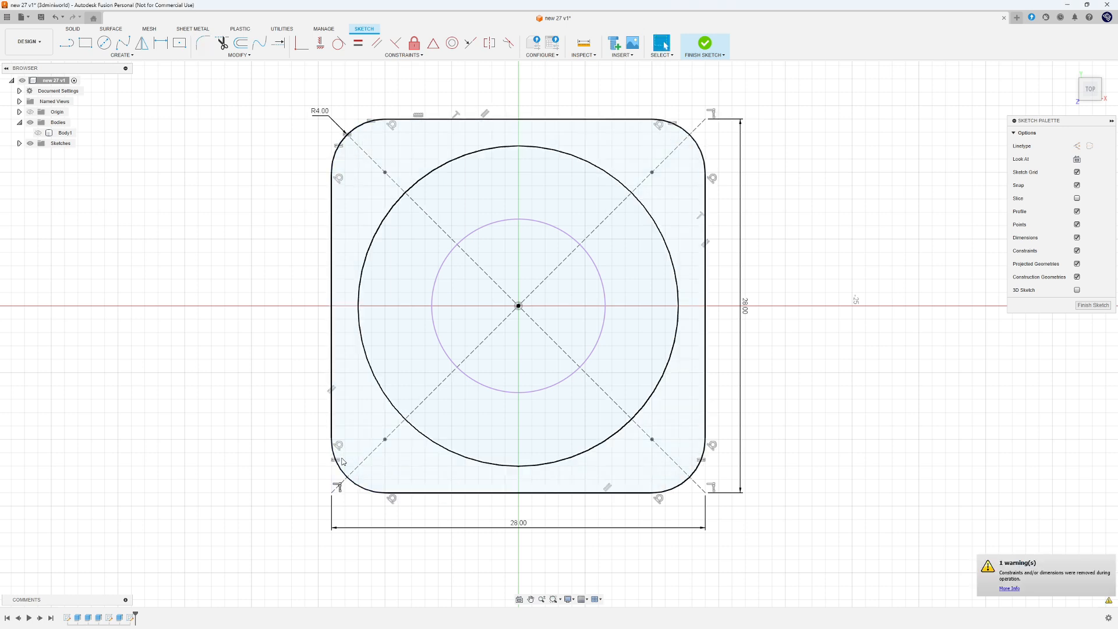
pyautogui.press('Escape')
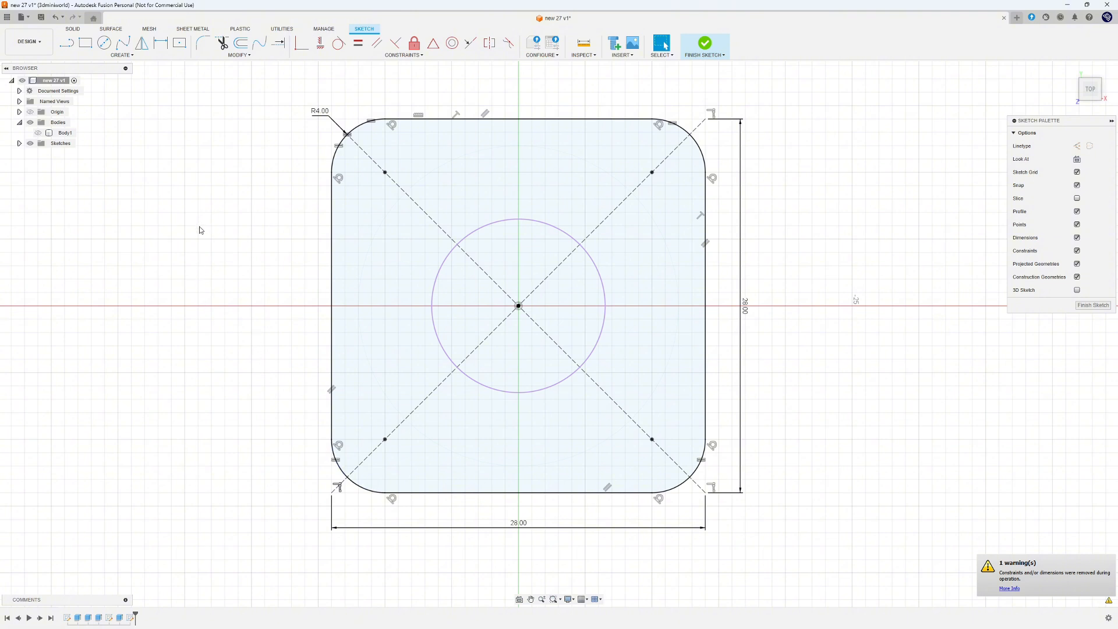
# - Draw a 3 mm diameter circle on the centre point of each of the two upper corner fillets
pyautogui.click(104, 42)
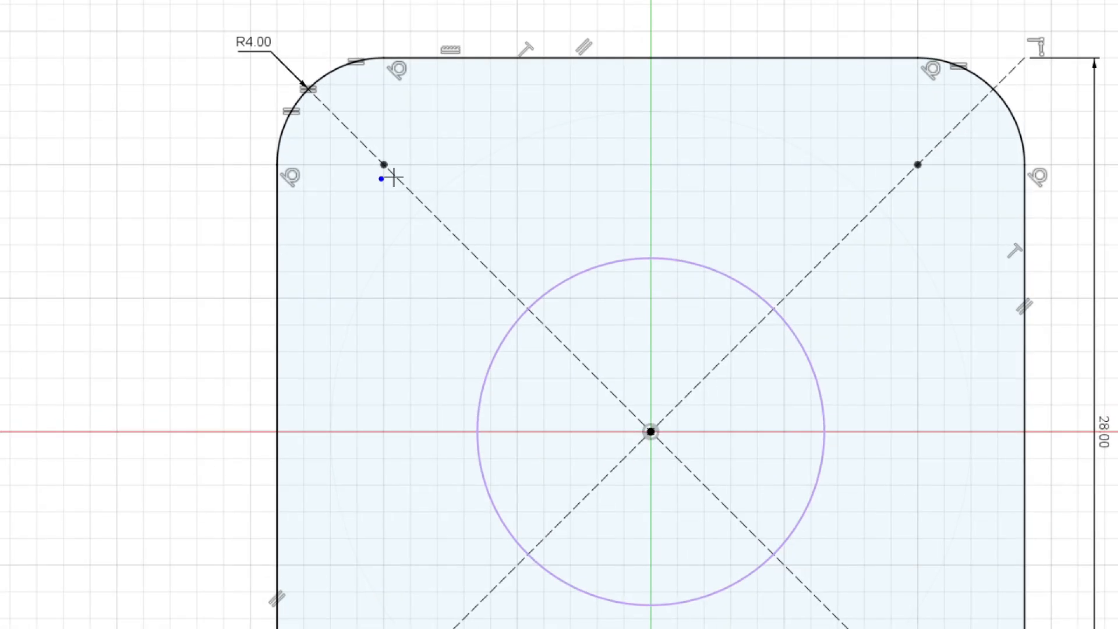
pyautogui.moveTo(391, 174)
pyautogui.mouseDown()
pyautogui.moveTo(361, 172)
pyautogui.moveTo(384, 138)
pyautogui.moveTo(411, 166)
pyautogui.moveTo(378, 184)
pyautogui.mouseUp()
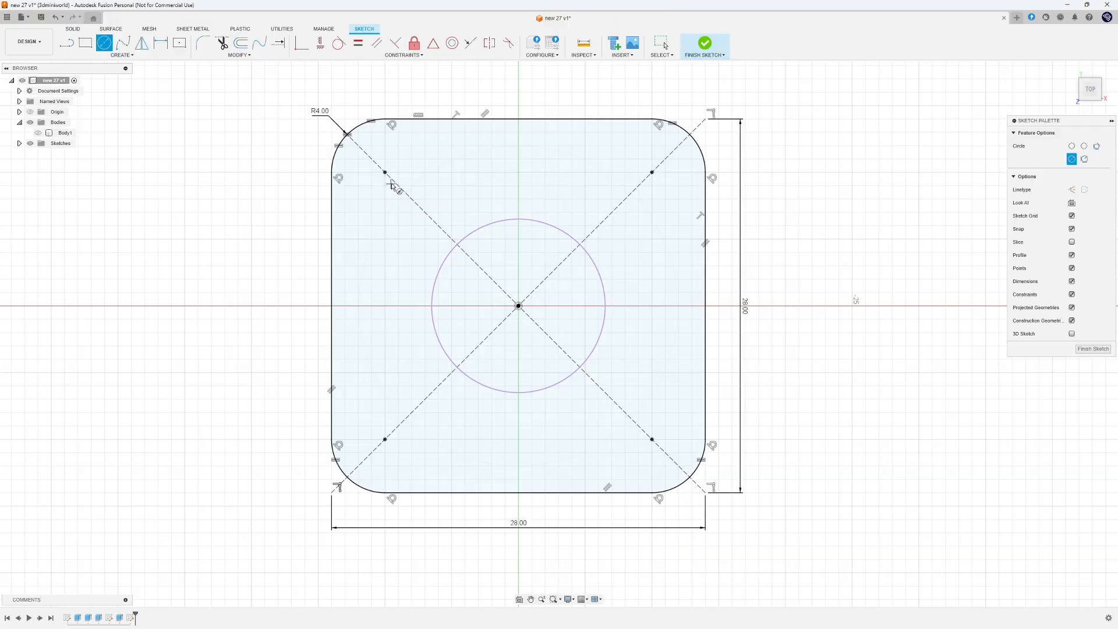
pyautogui.click(383, 164)
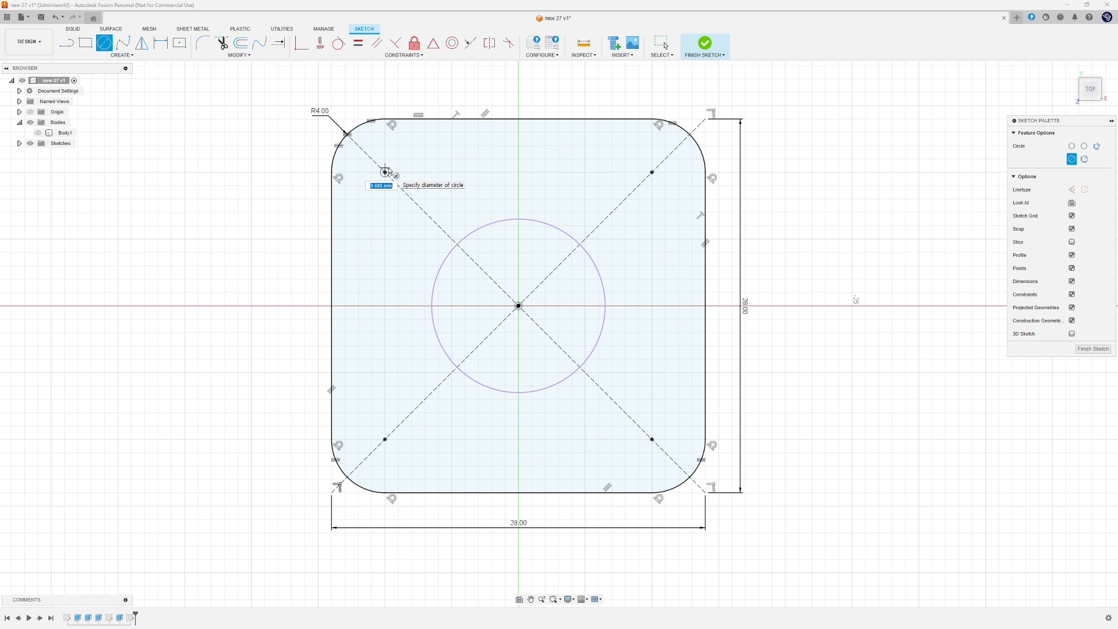
pyautogui.write('3')
pyautogui.press('Return')
pyautogui.press('Escape')
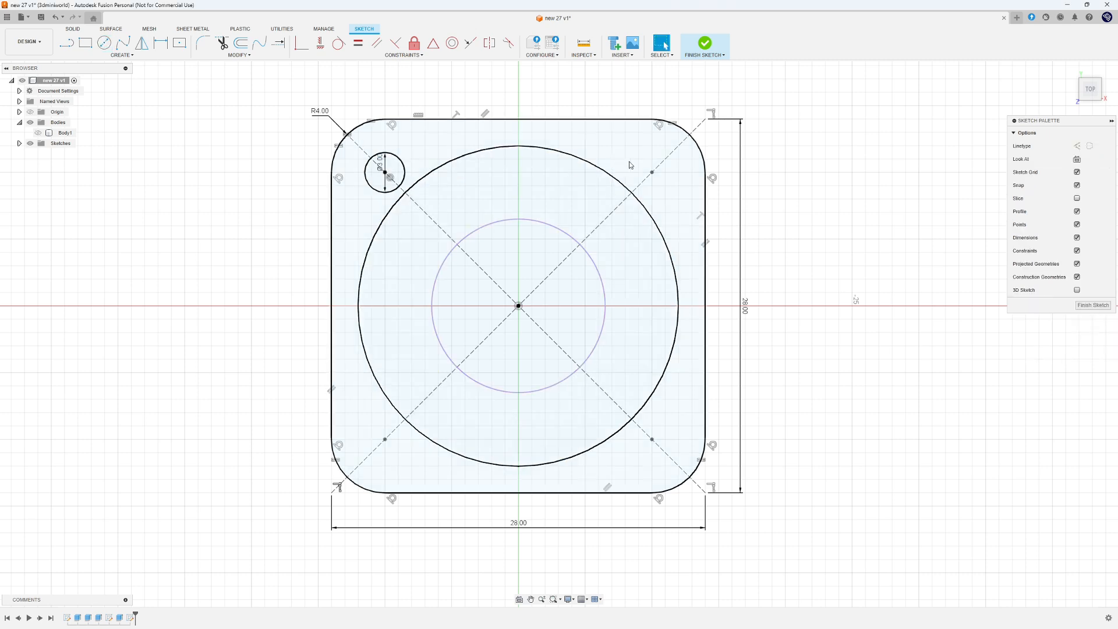
pyautogui.press('c')
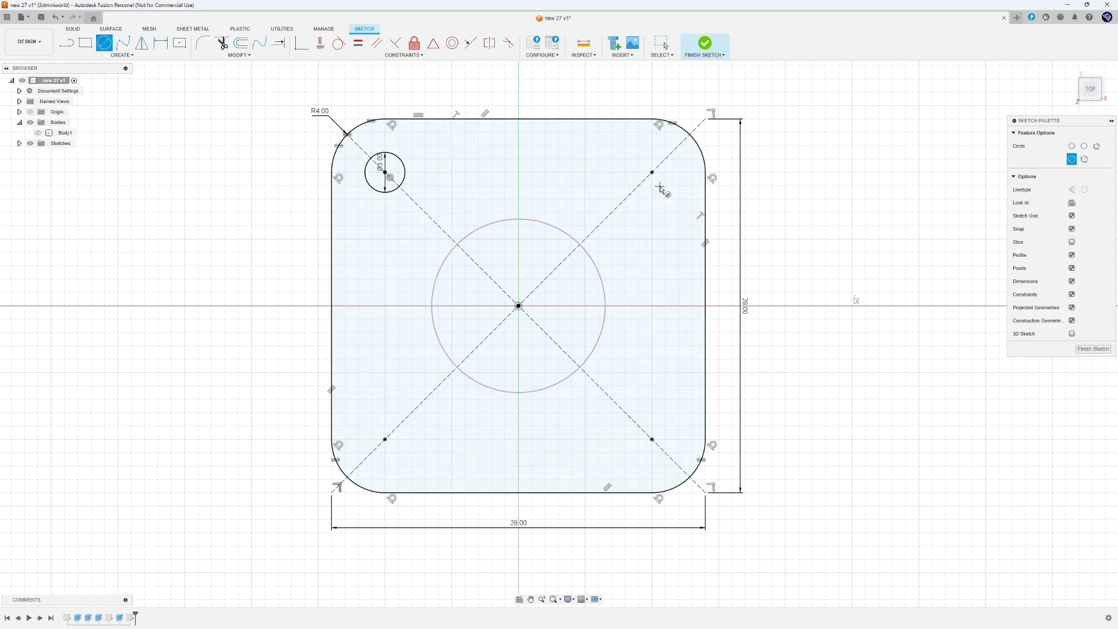
pyautogui.click(652, 175)
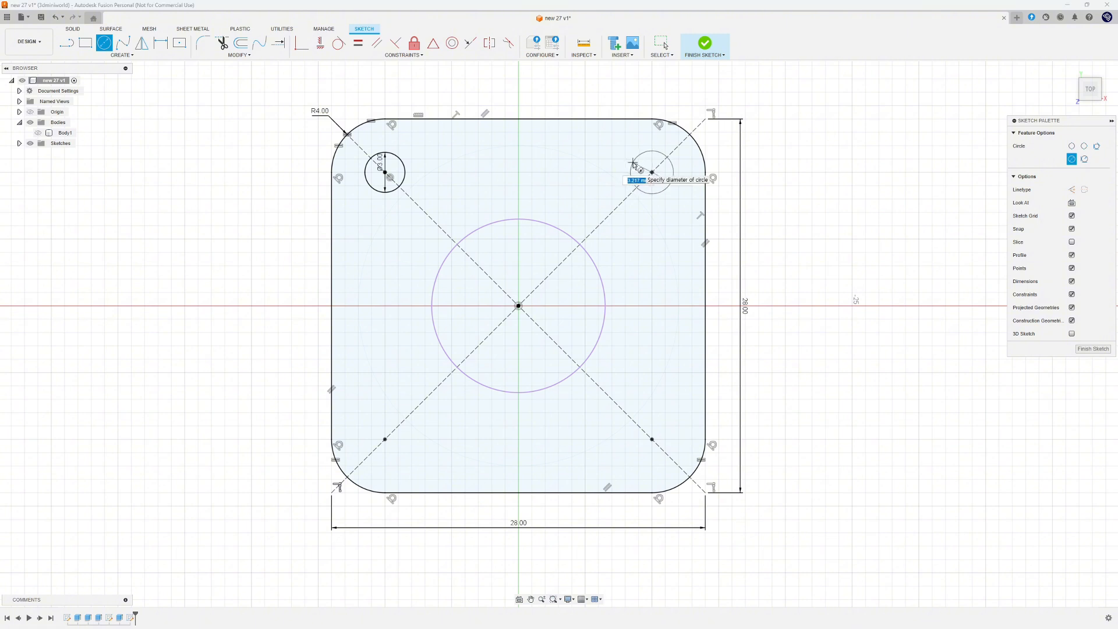
pyautogui.write('3')
pyautogui.press('Return')
pyautogui.press('Escape')
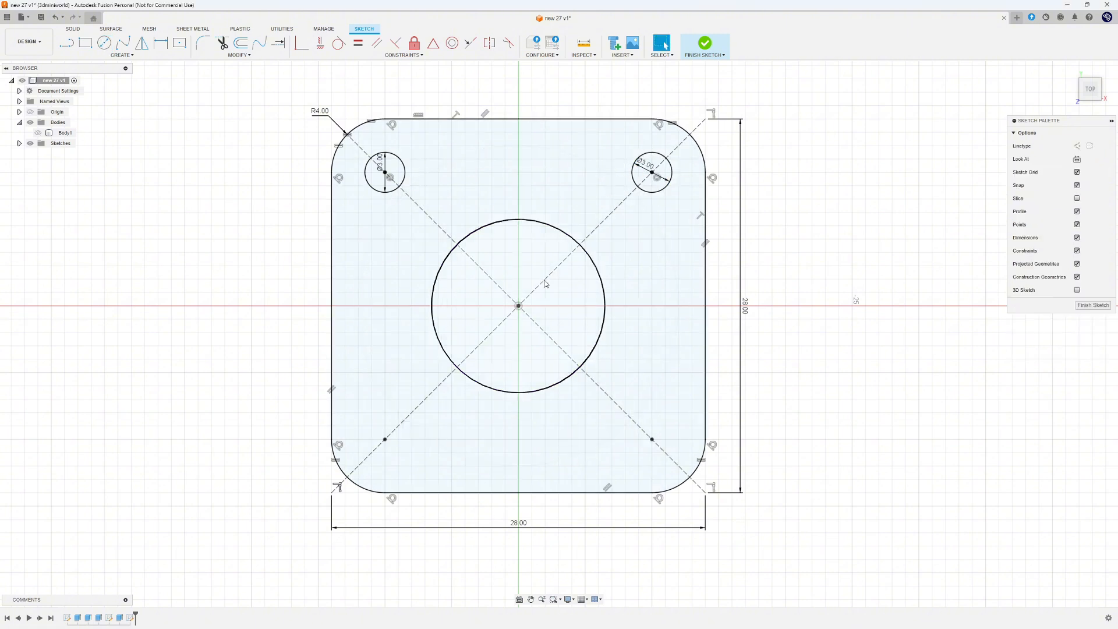
# - Draw a 3 mm diameter circle on the centre point of each of the two lower corner fillets
pyautogui.press('c')
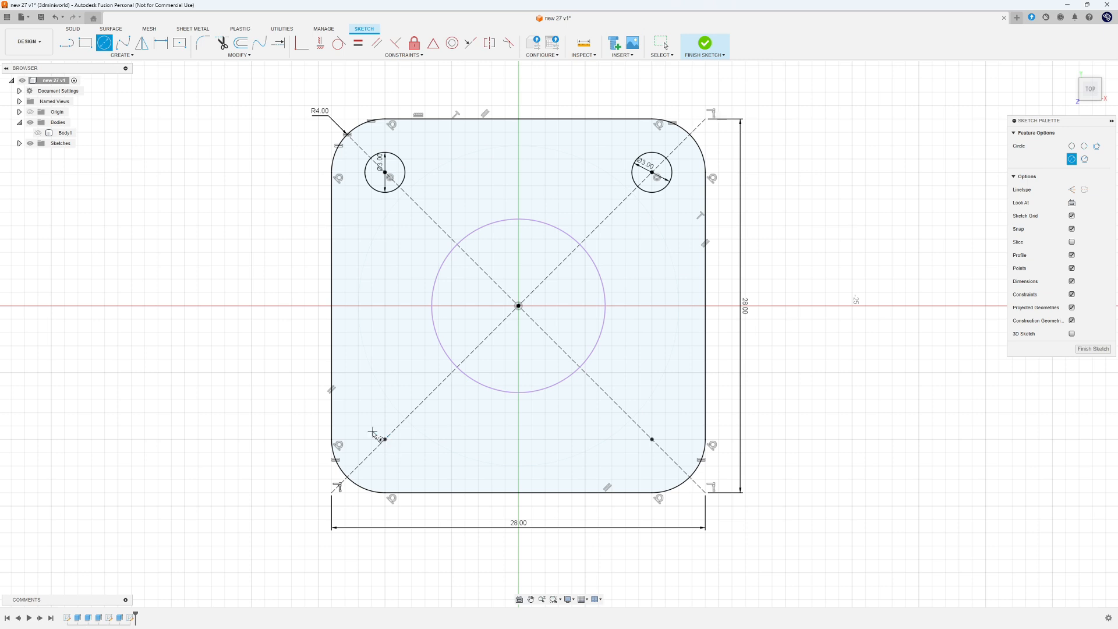
pyautogui.click(384, 440)
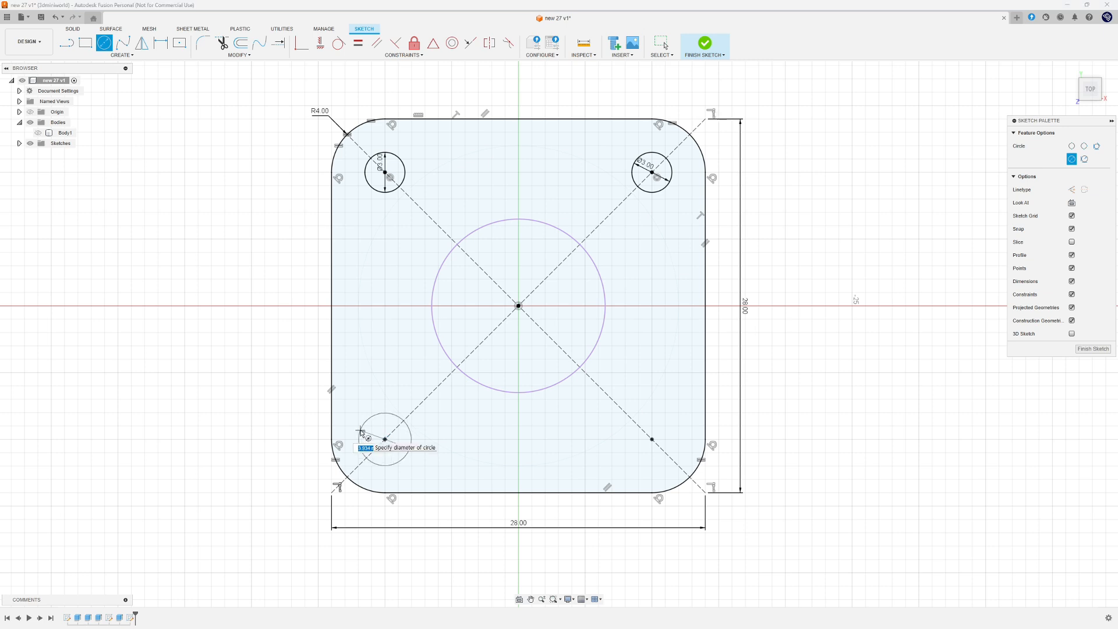
pyautogui.click(361, 432)
pyautogui.press('Escape')
pyautogui.press('c')
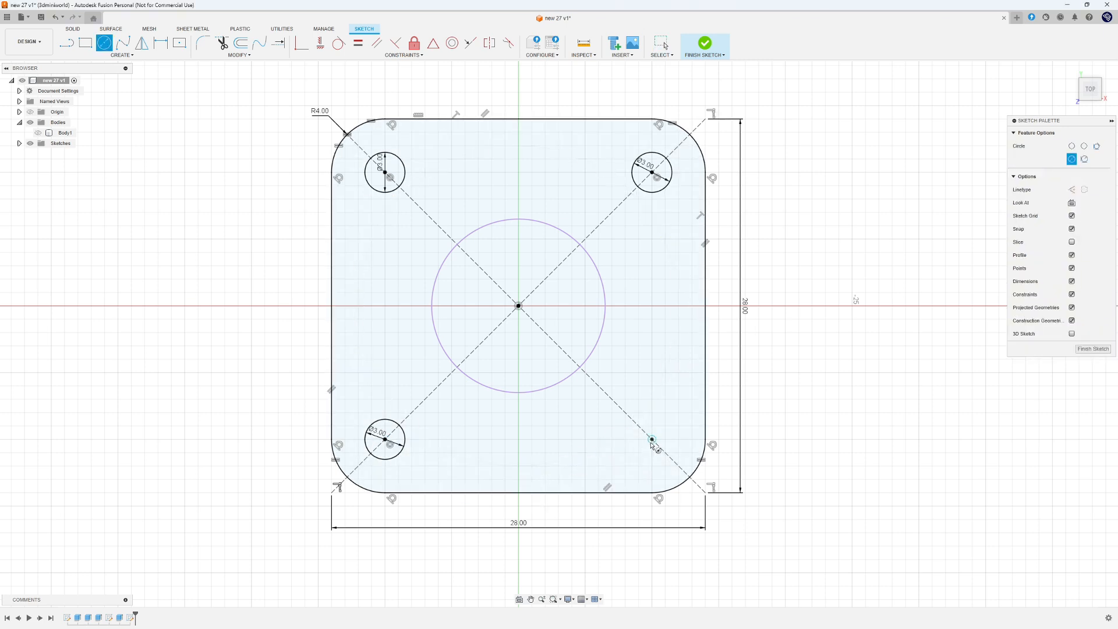
pyautogui.click(652, 440)
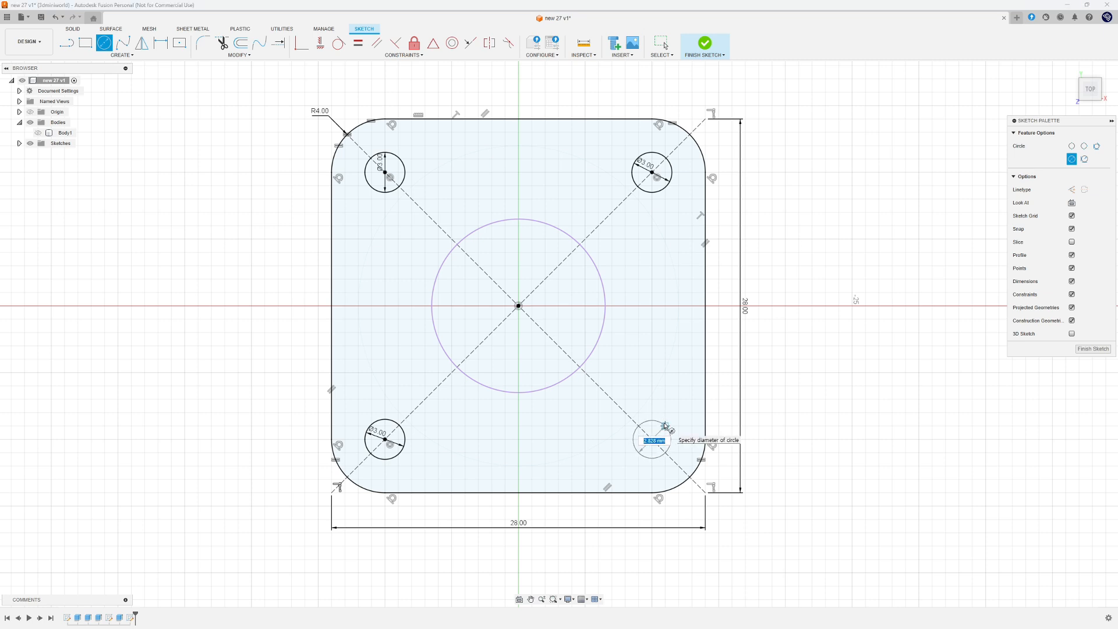
pyautogui.click(664, 427)
pyautogui.press('Escape')
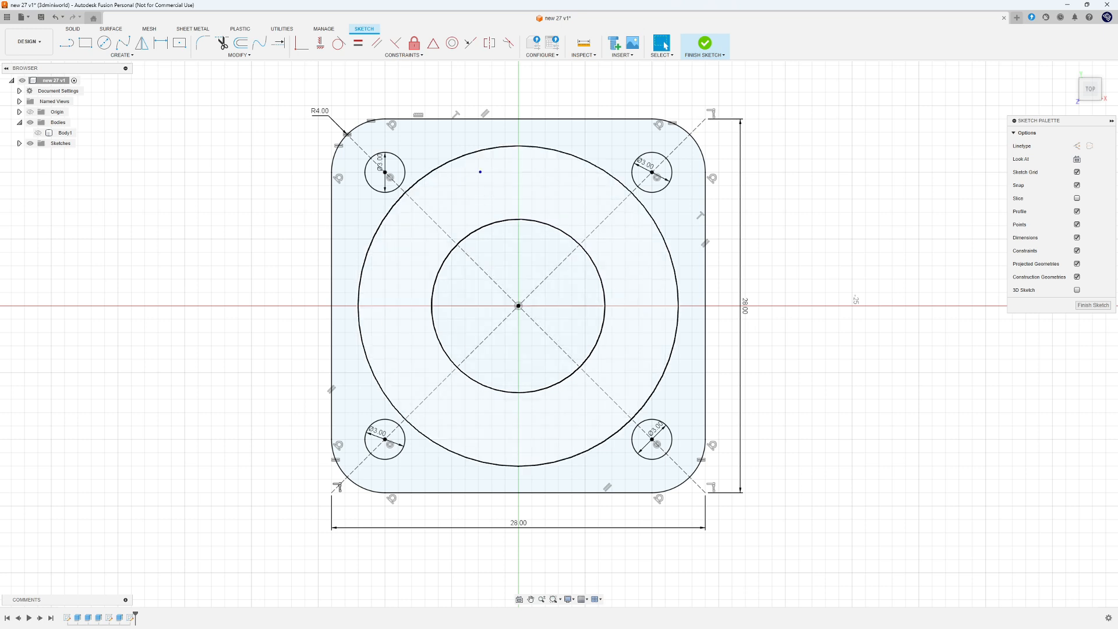
pyautogui.moveTo(481, 122); pyautogui.dragTo(541, 118)
pyautogui.moveTo(517, 313); pyautogui.dragTo(531, 524)
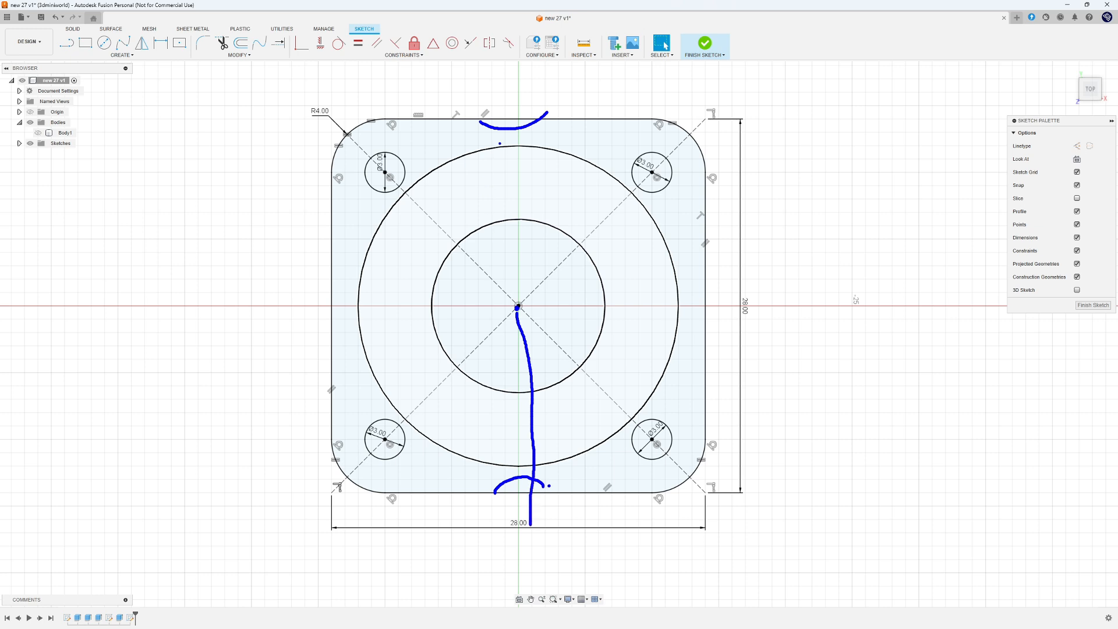
pyautogui.moveTo(517, 126); pyautogui.dragTo(517, 74)
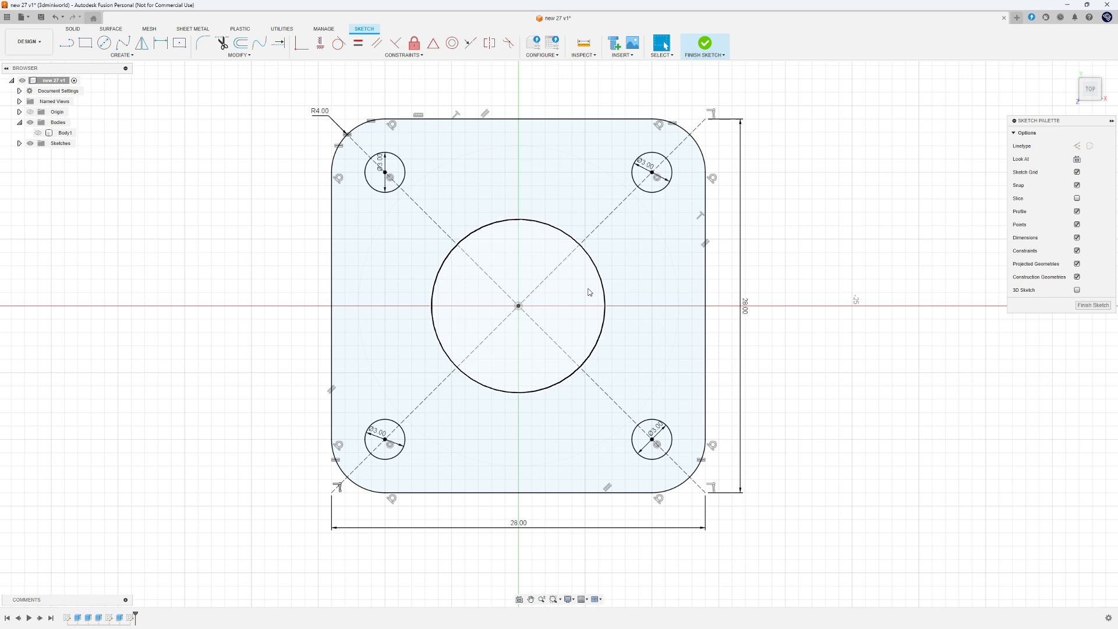
pyautogui.hotkey('ctrl', 'z')
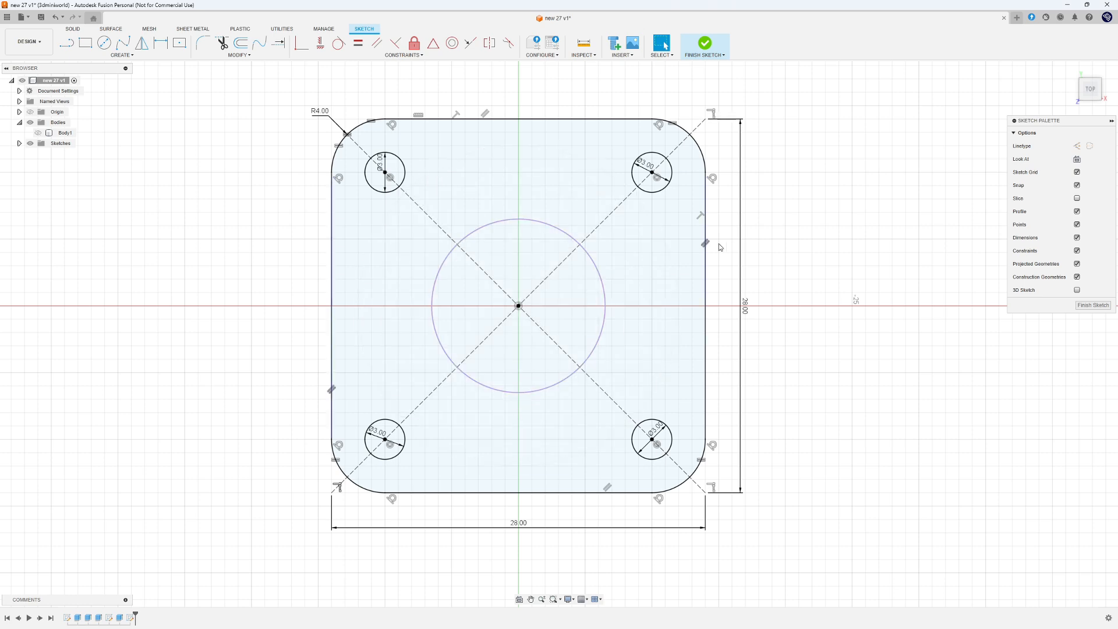
pyautogui.scroll(-1, 762, 238)
pyautogui.scroll(-3, 762, 236)
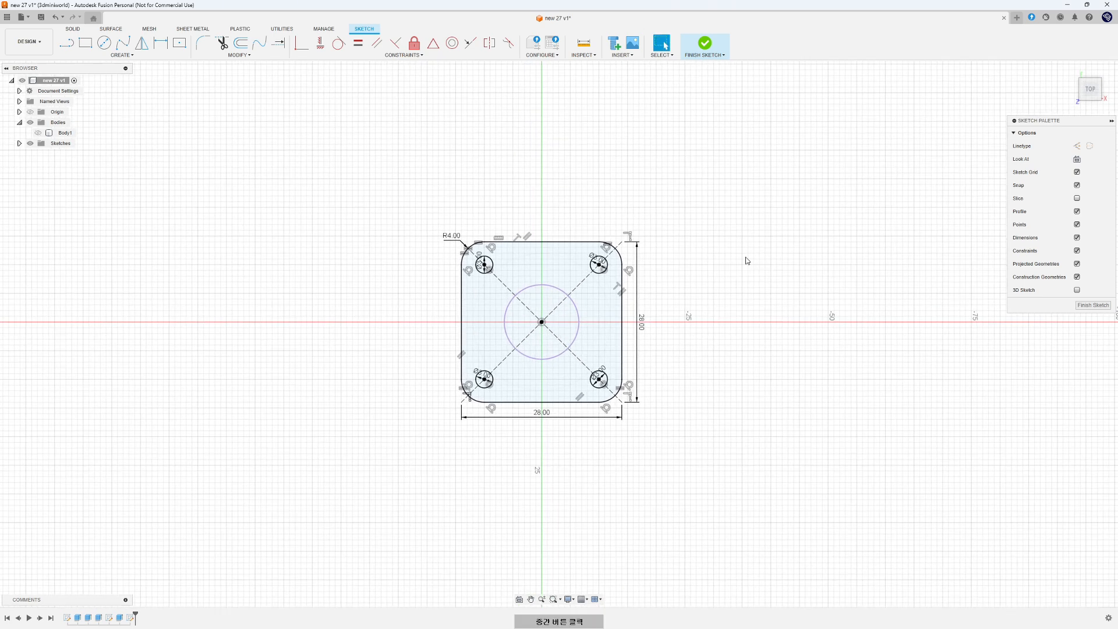
# - Draw a 13 mm diameter circle on the vertical axis just above the square plate
pyautogui.press('c')
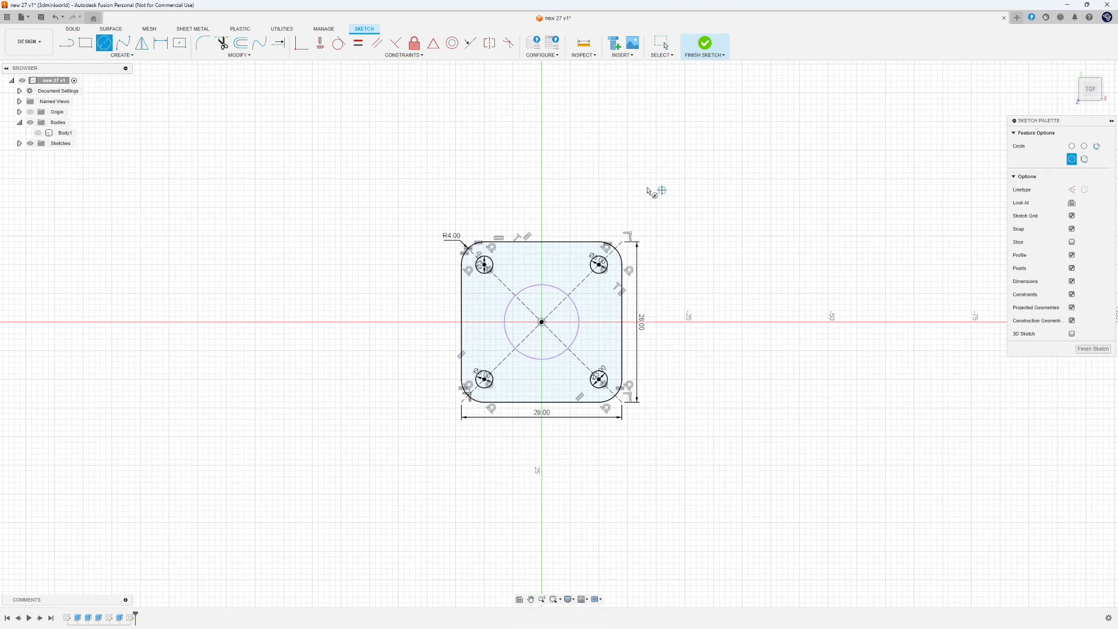
pyautogui.click(541, 196)
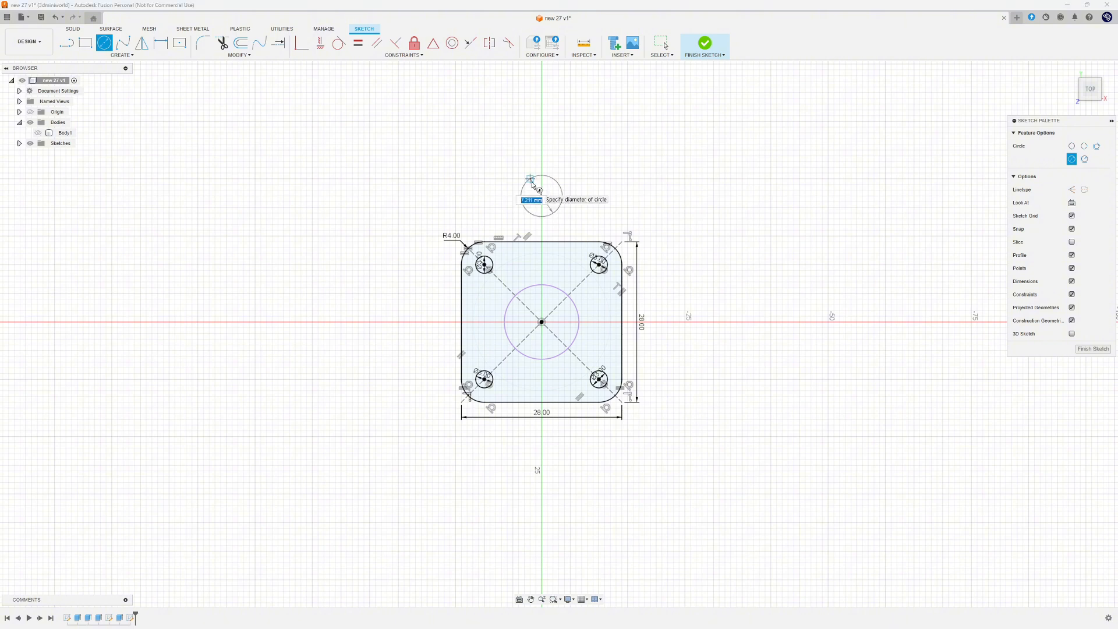
pyautogui.write('13')
pyautogui.press('Return')
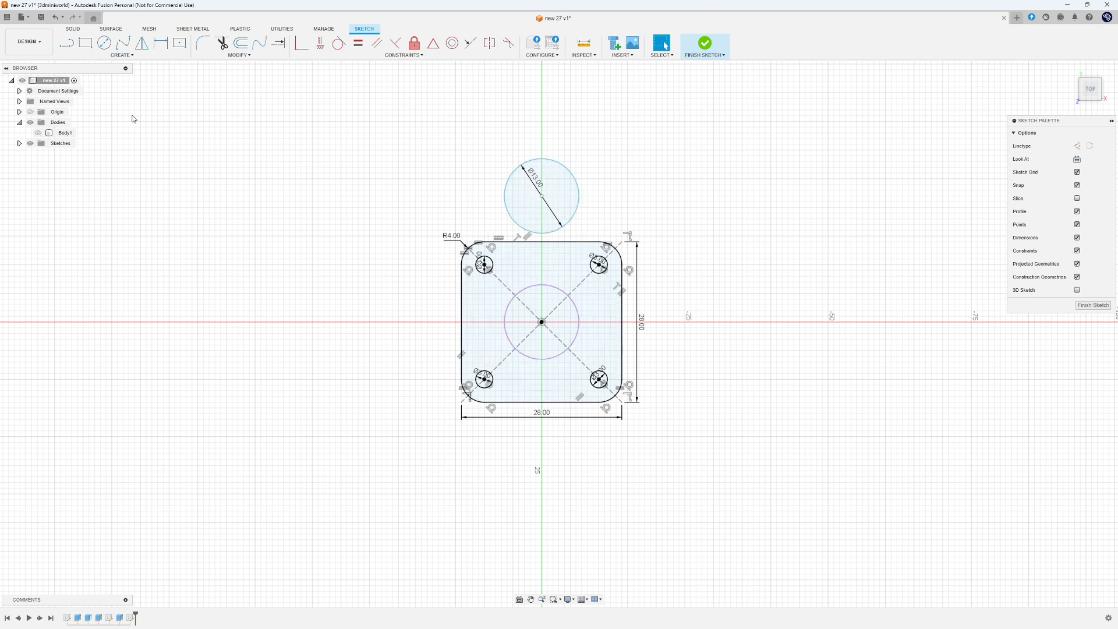
# - Show the origin and mirror the 13 mm circle to the opposite side of the plate across the XZ plane
pyautogui.click(142, 44)
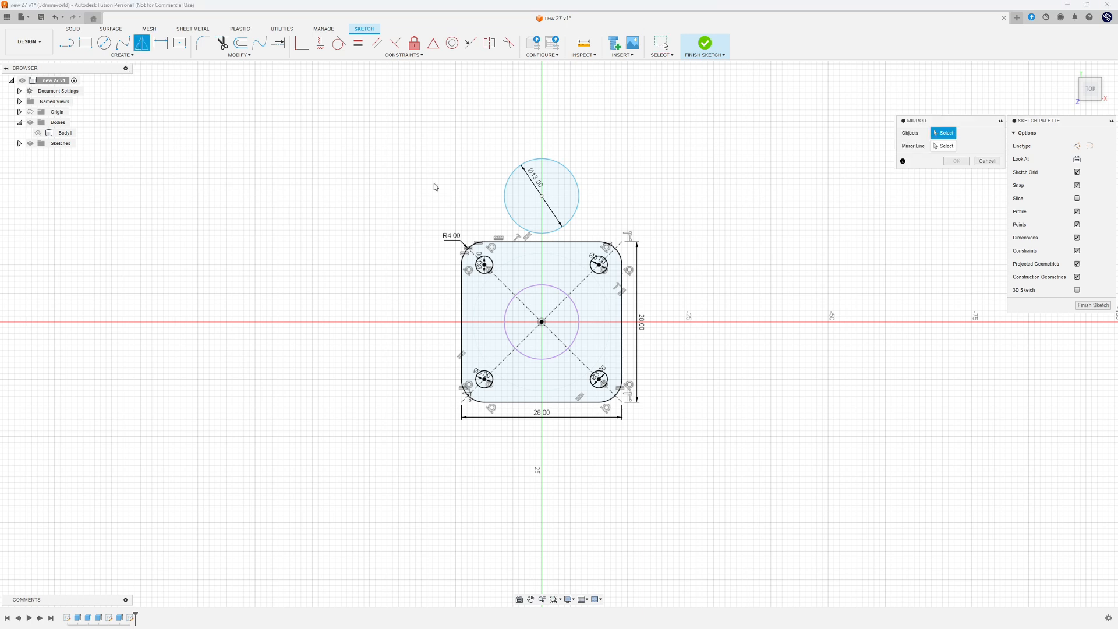
pyautogui.click(505, 198)
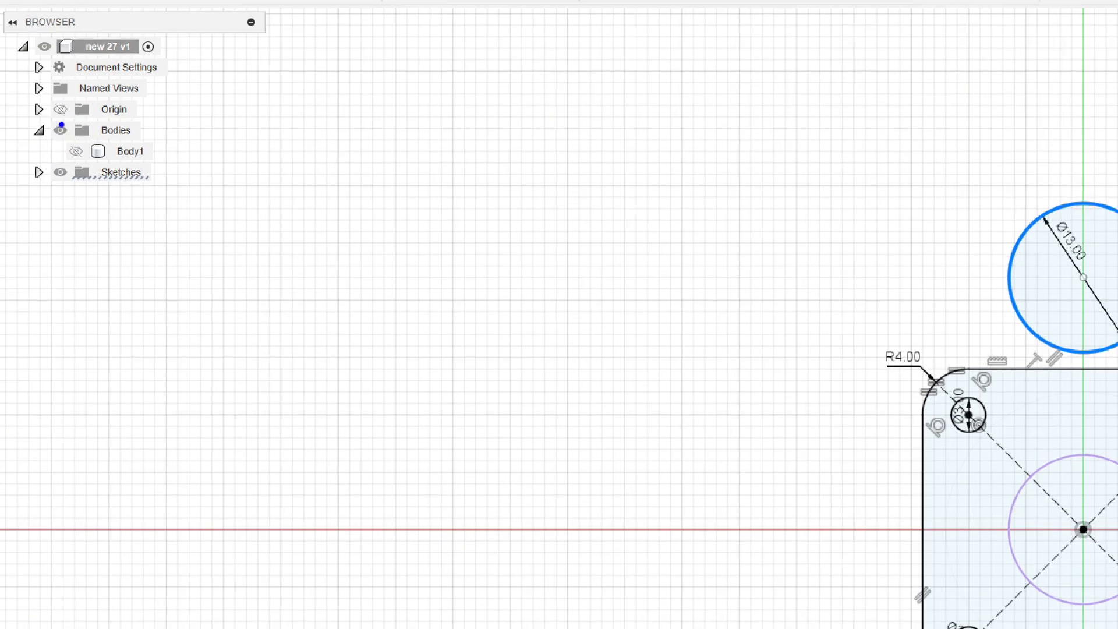
pyautogui.moveTo(61, 124); pyautogui.dragTo(136, 111)
pyautogui.moveTo(62, 119)
pyautogui.mouseDown()
pyautogui.moveTo(48, 99)
pyautogui.moveTo(70, 117)
pyautogui.mouseUp()
pyautogui.press('Escape')
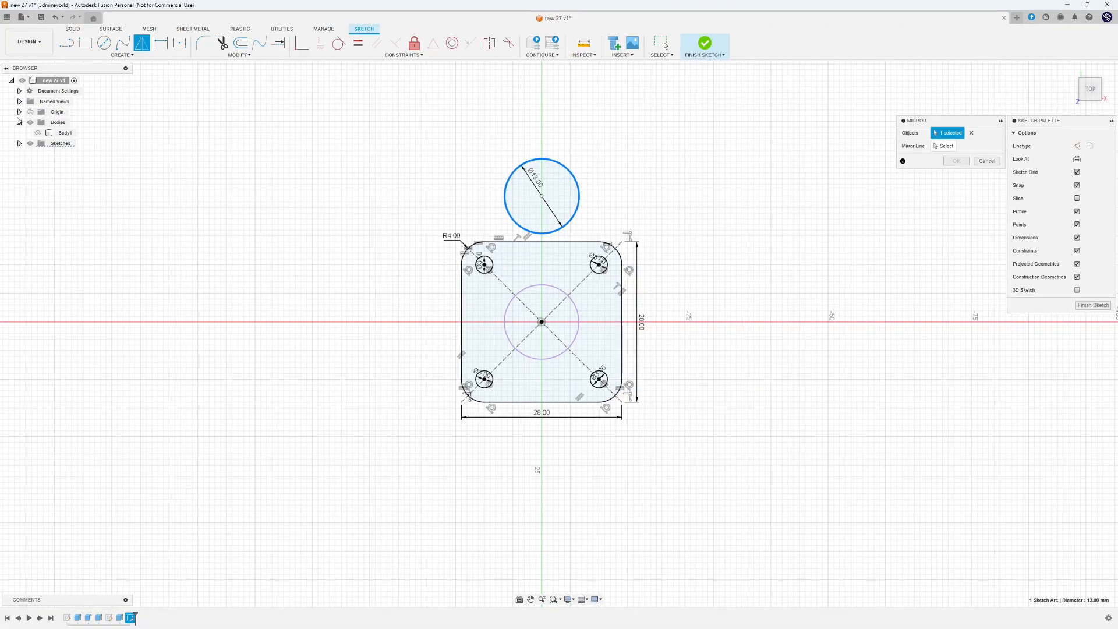
pyautogui.click(59, 109)
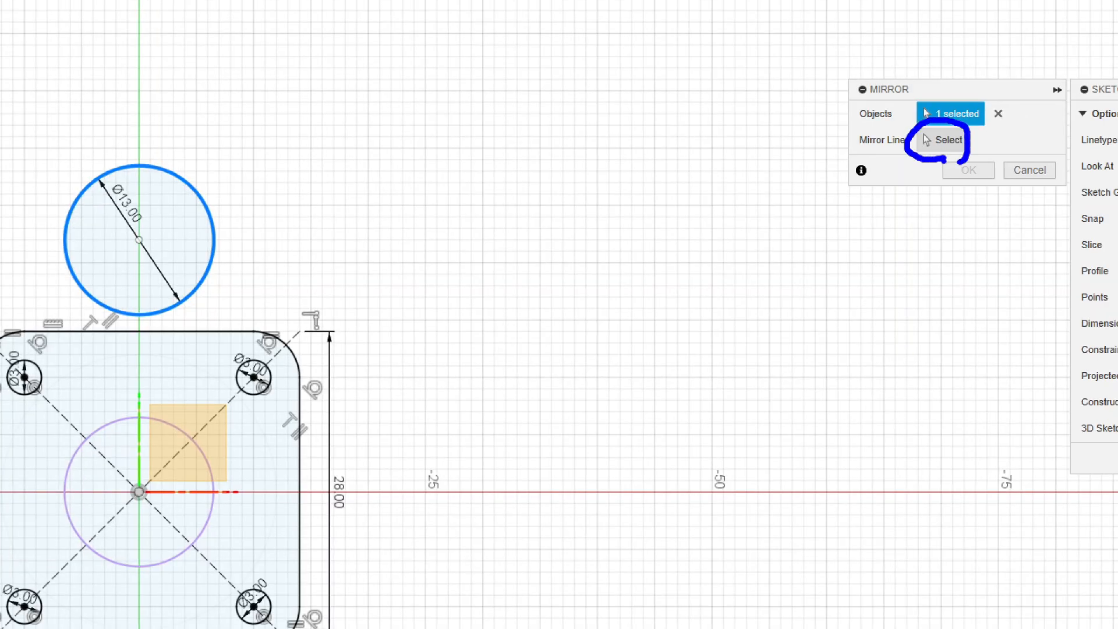
pyautogui.click(943, 139)
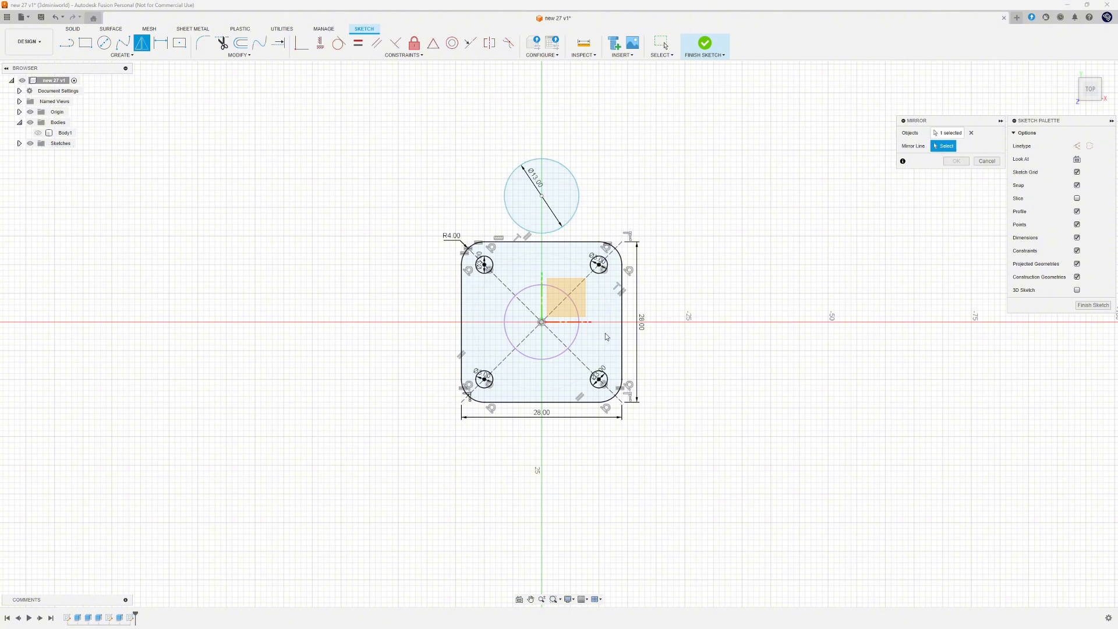
pyautogui.click(574, 323)
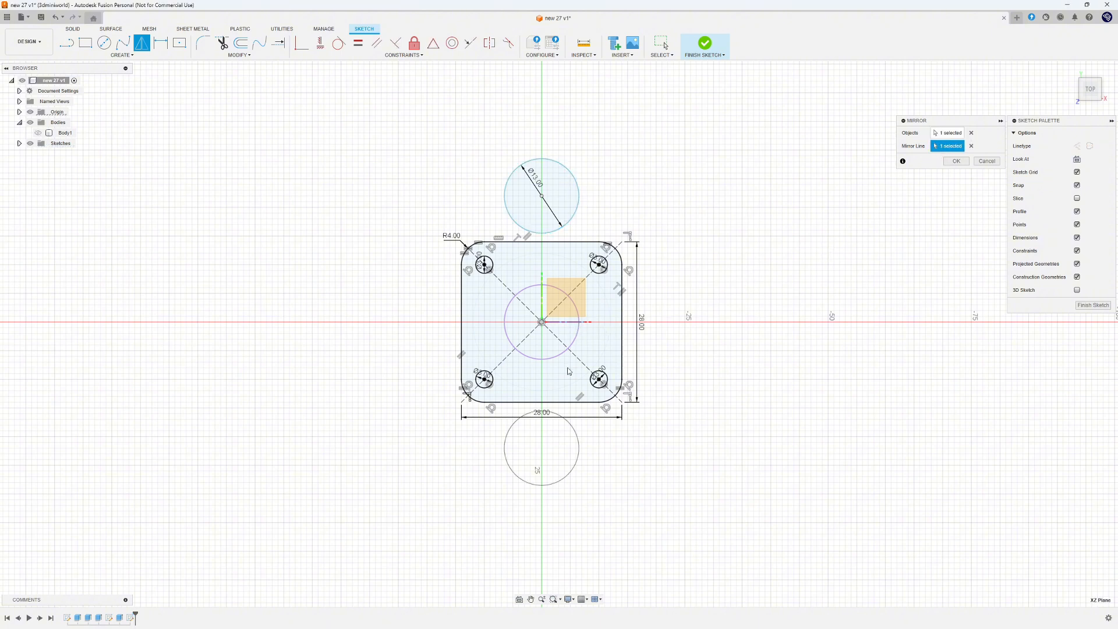
pyautogui.click(955, 162)
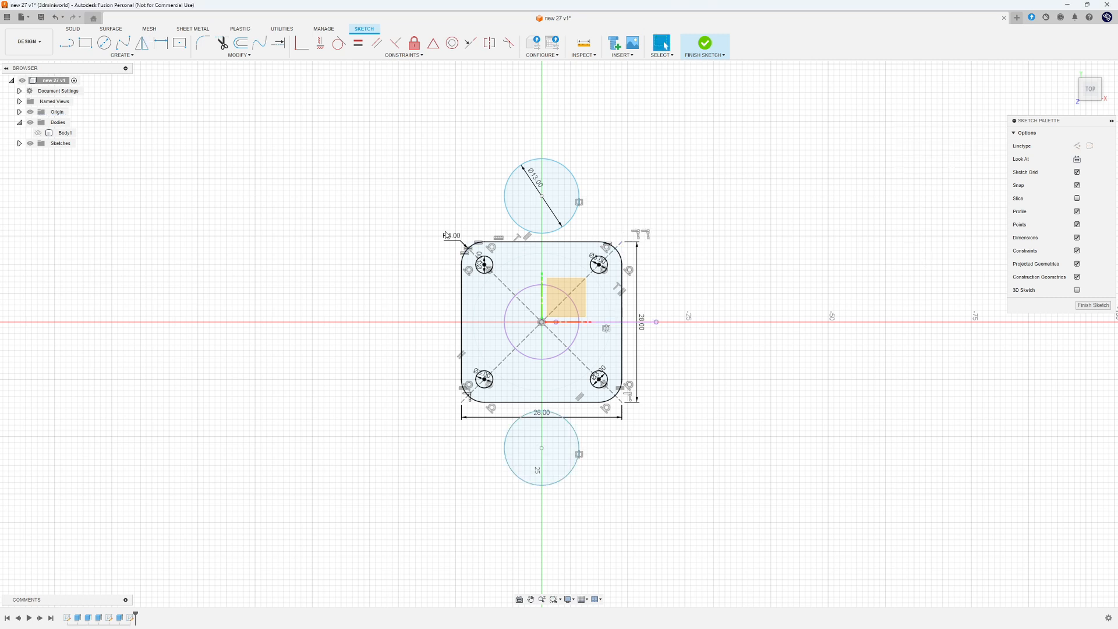
# - Align the upper 13 mm circle's centre vertically with the origin using a Horizontal/Vertical constraint
pyautogui.click(320, 43)
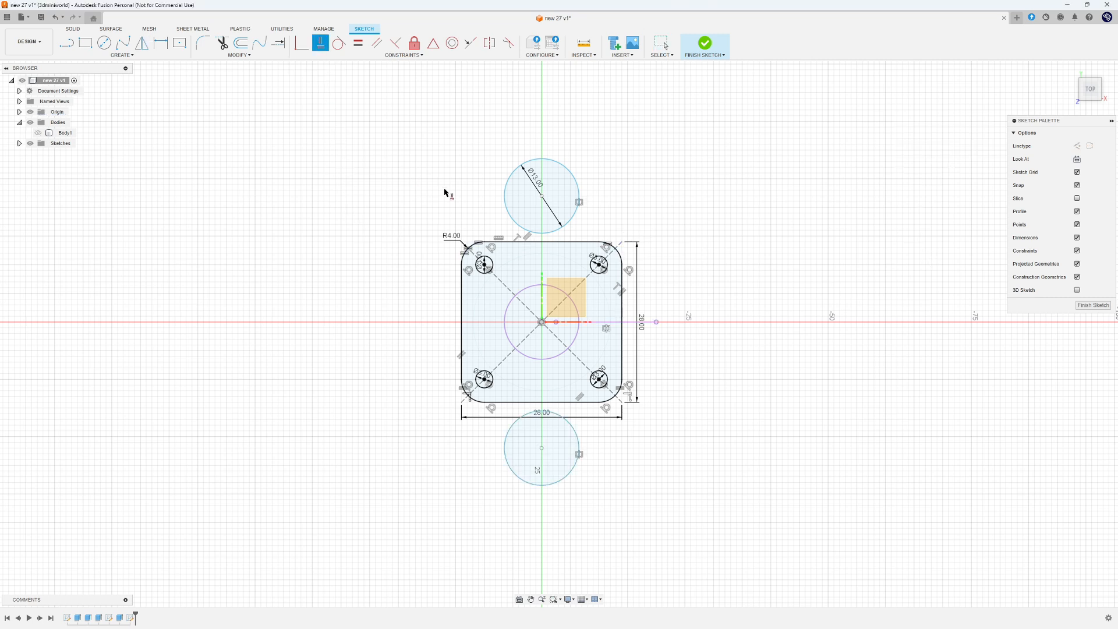
pyautogui.click(541, 197)
pyautogui.click(542, 322)
pyautogui.click(542, 448)
pyautogui.press('Escape')
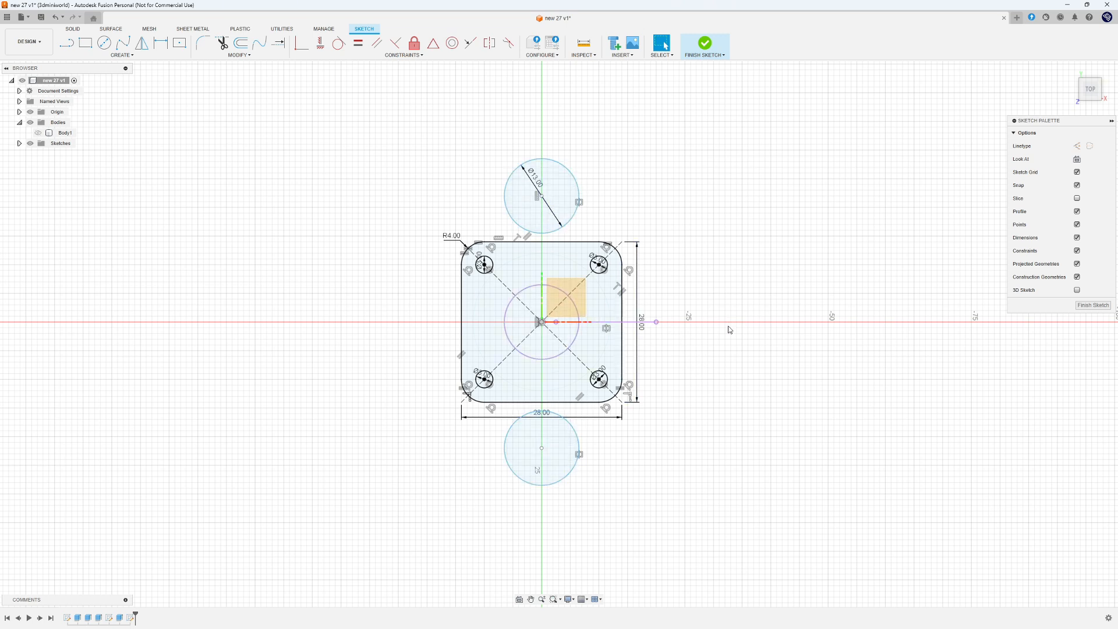
# - Dimension the vertical distance between the centres of the two outer circles to 38 mm
pyautogui.press('d')
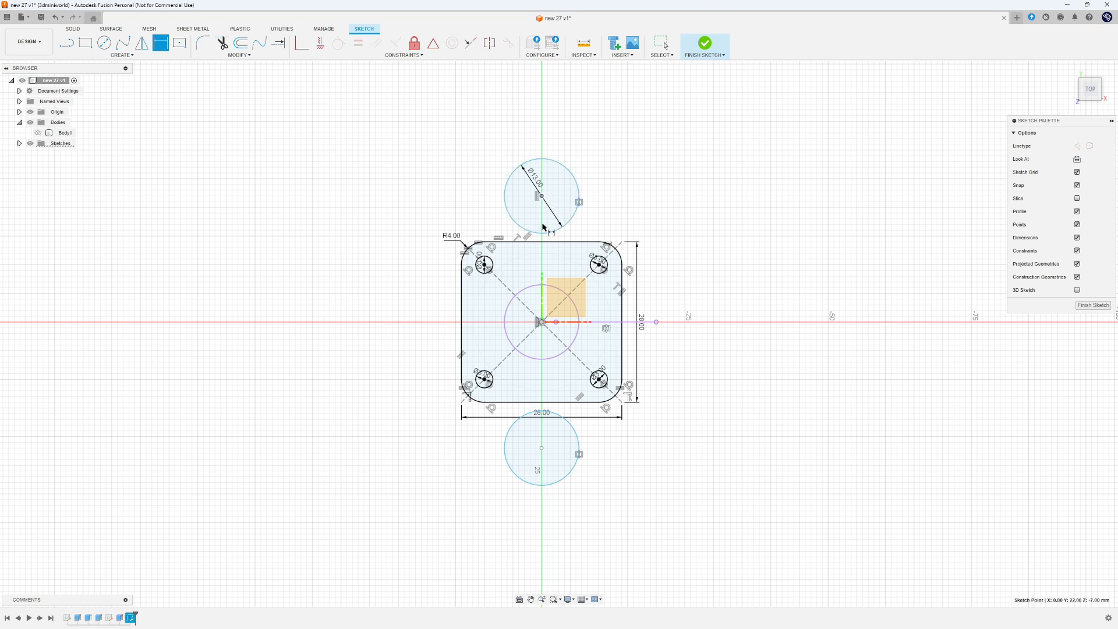
pyautogui.click(543, 448)
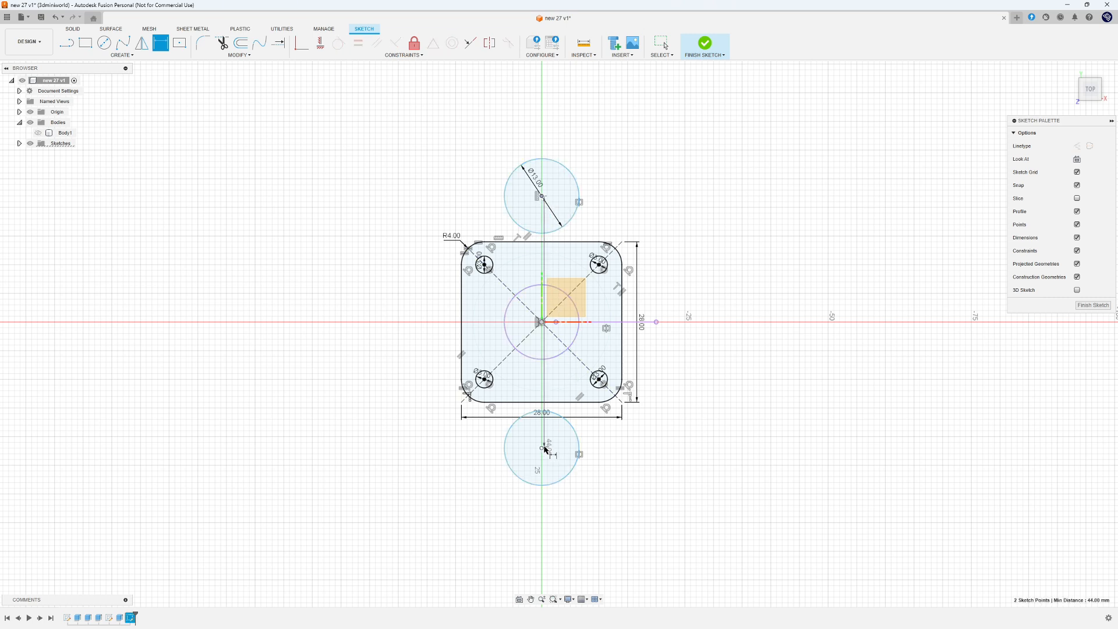
pyautogui.click(389, 326)
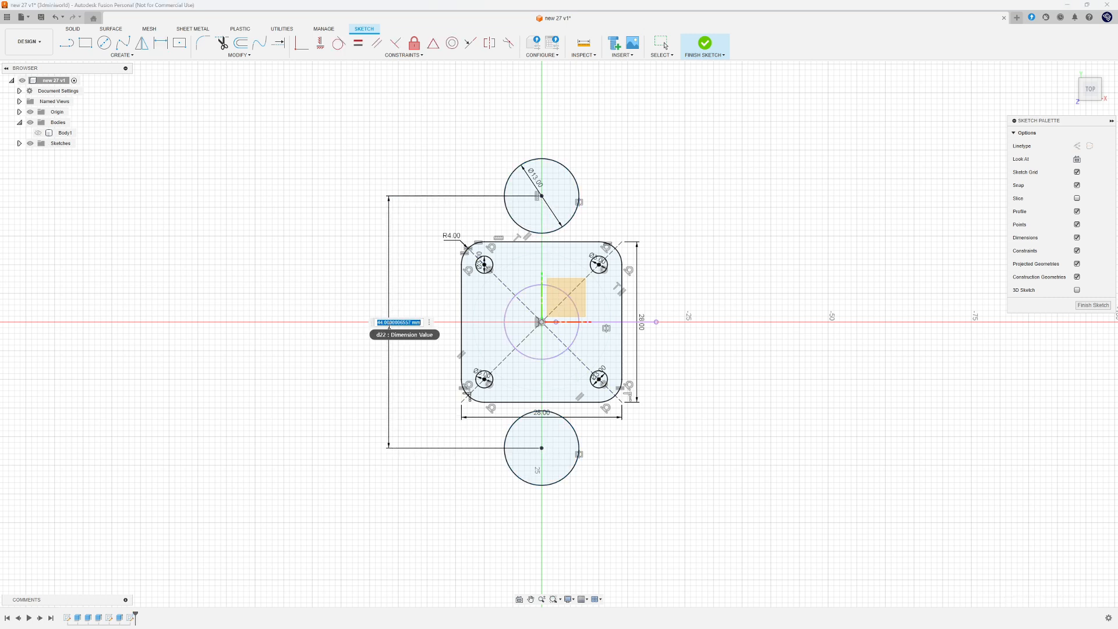
pyautogui.write('38')
pyautogui.press('Return')
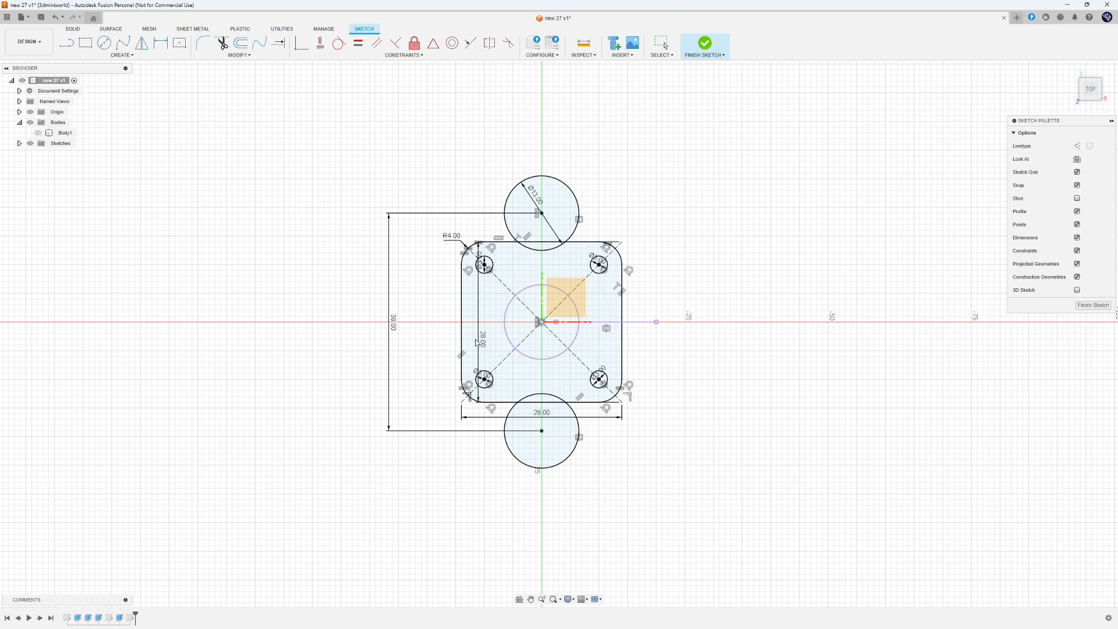
# - Move the two 28 mm plate dimensions and the R4 fillet dimension to clear spots around the sketch
pyautogui.click(419, 342)
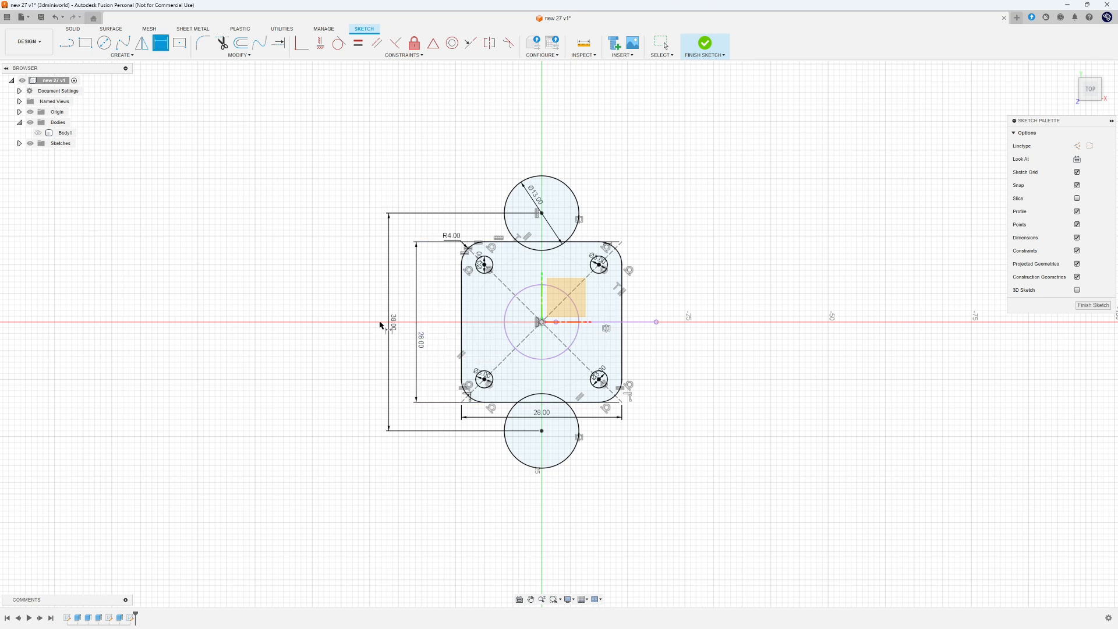
pyautogui.moveTo(535, 418); pyautogui.dragTo(539, 488)
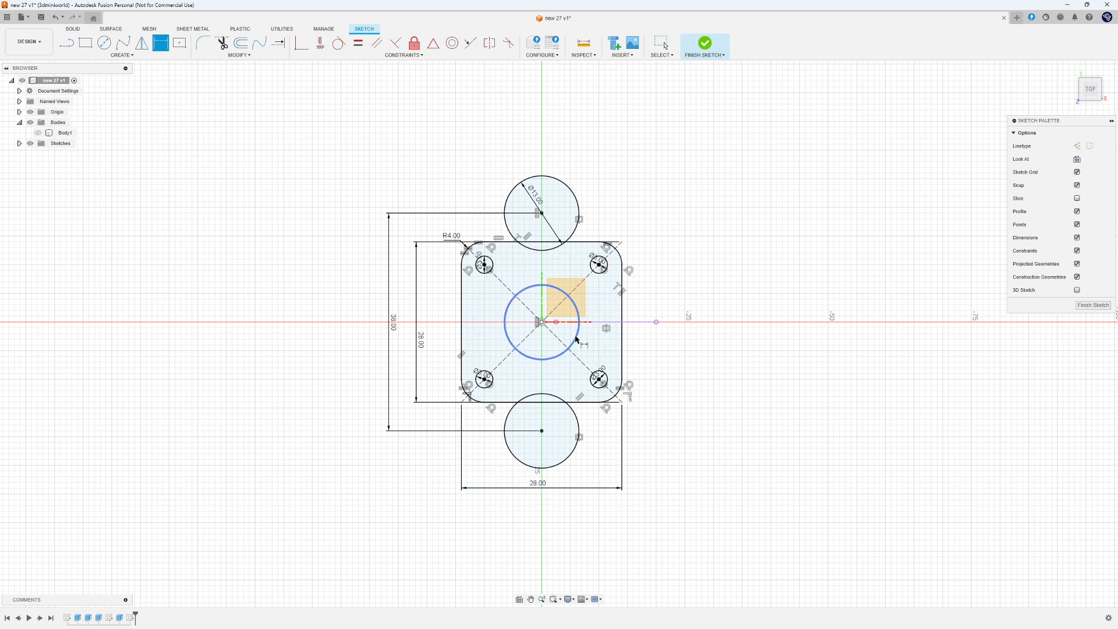
pyautogui.moveTo(454, 237); pyautogui.dragTo(460, 233)
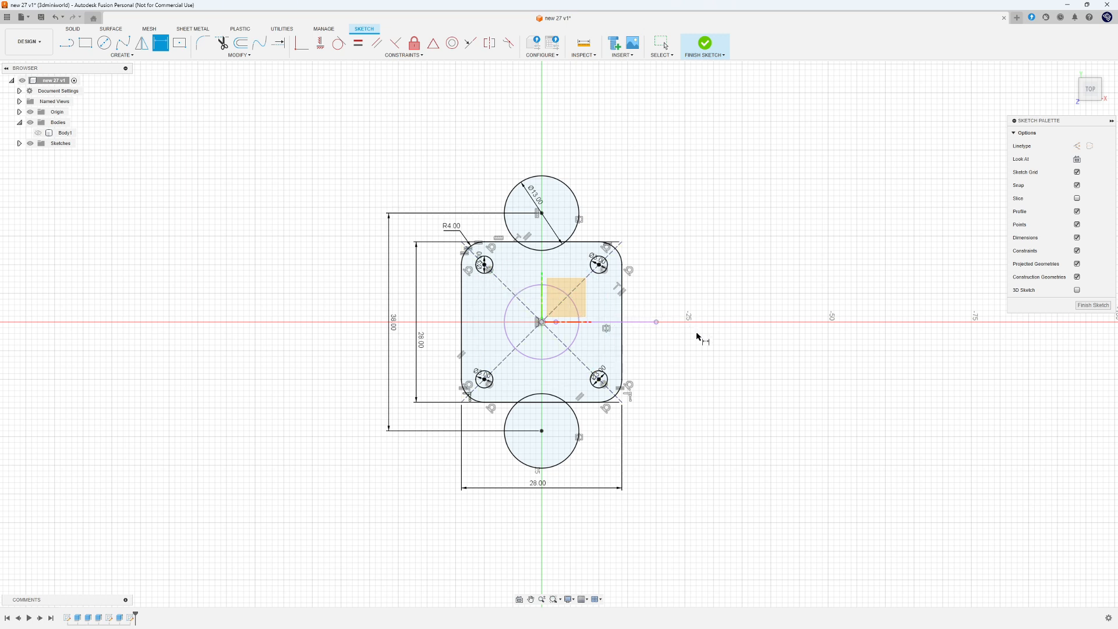
# - Add a driven diameter dimension to the projected circle at the plate's centre
pyautogui.click(576, 341)
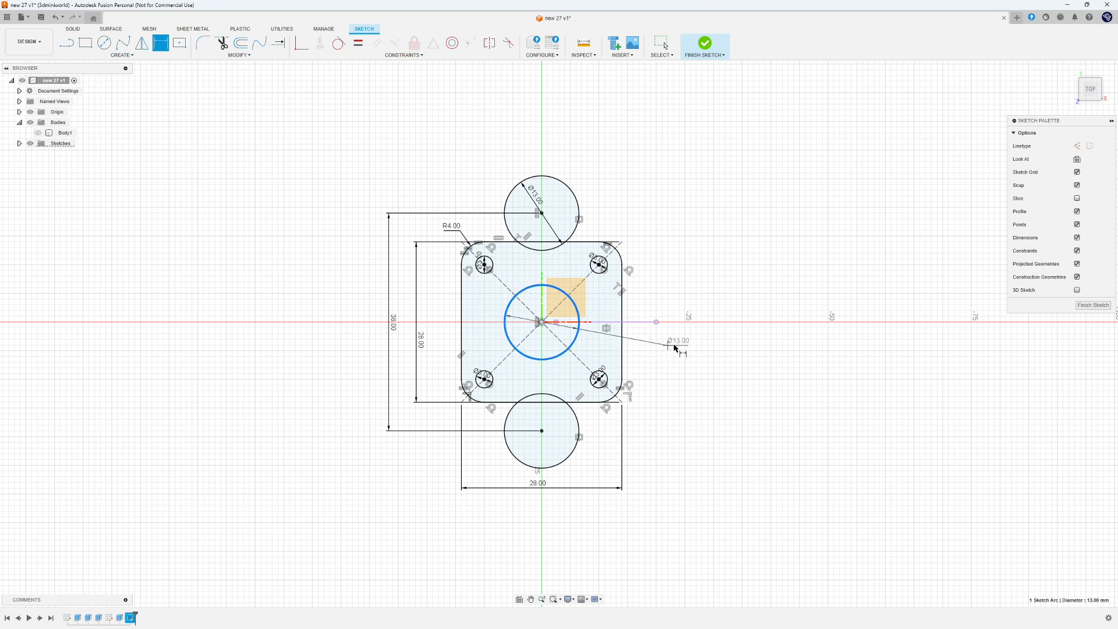
pyautogui.click(676, 379)
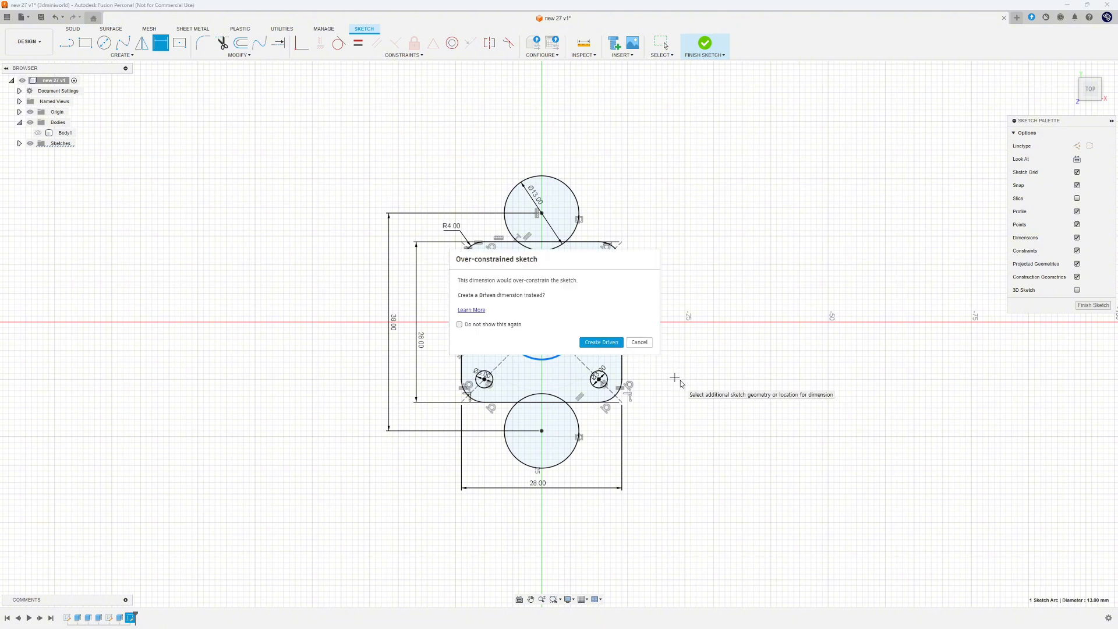
pyautogui.click(601, 349)
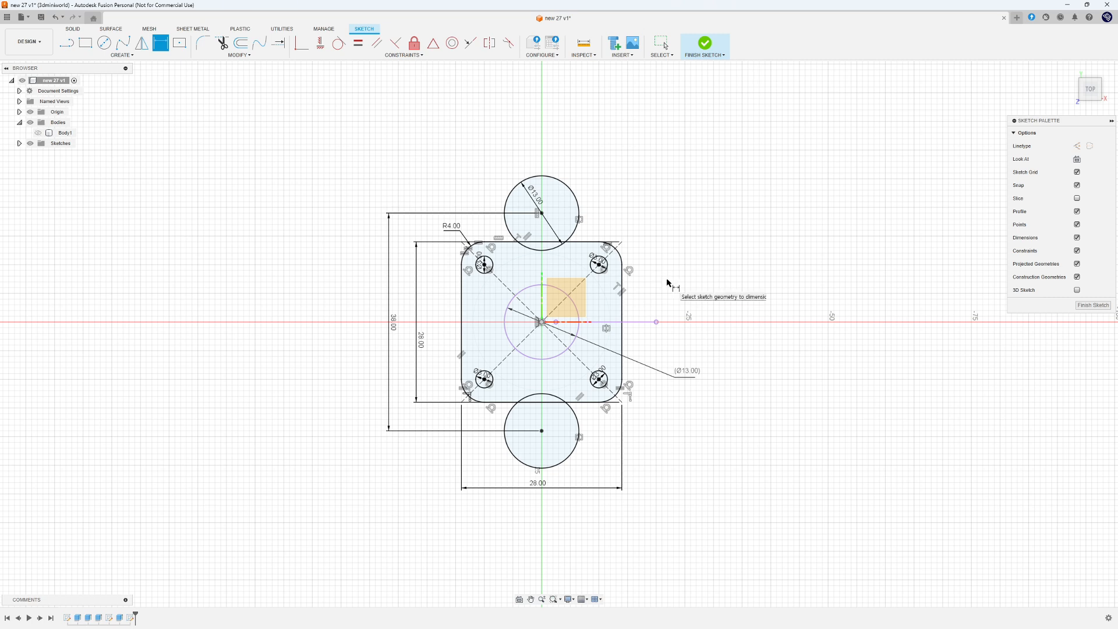
# - Draw a 20 mm diameter circle centred on the origin
pyautogui.press('c')
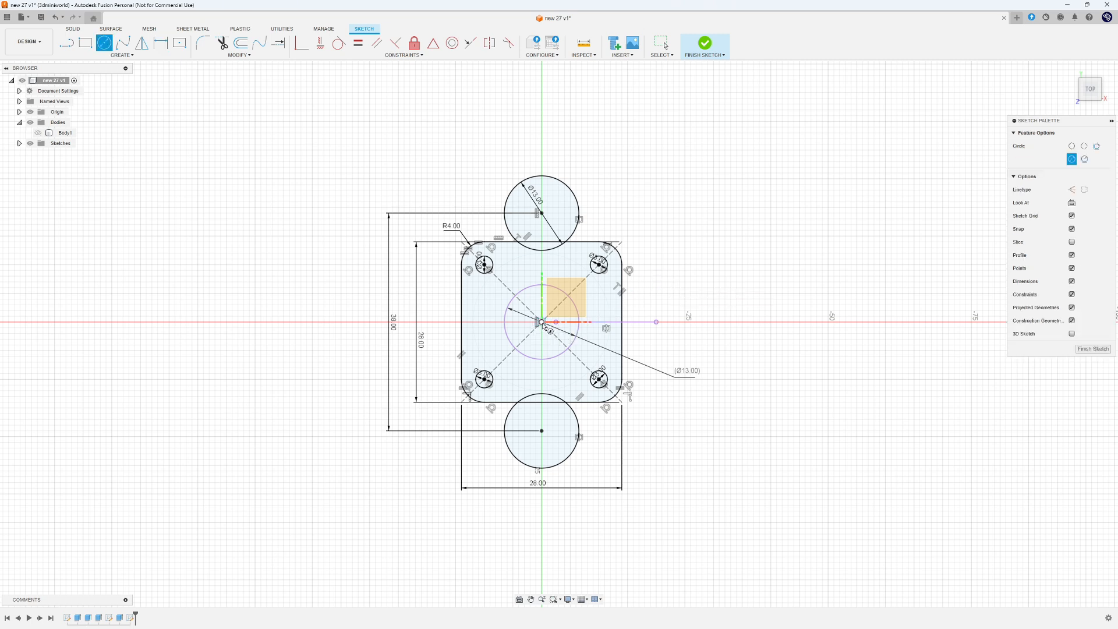
pyautogui.click(542, 322)
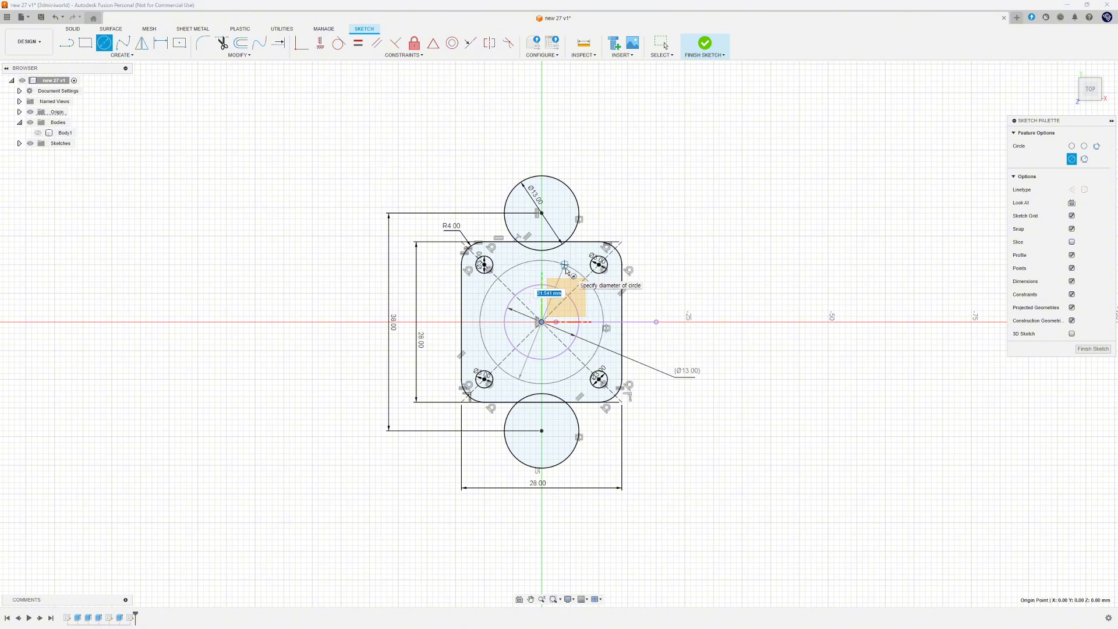
pyautogui.write('20')
pyautogui.press('Return')
pyautogui.press('Escape')
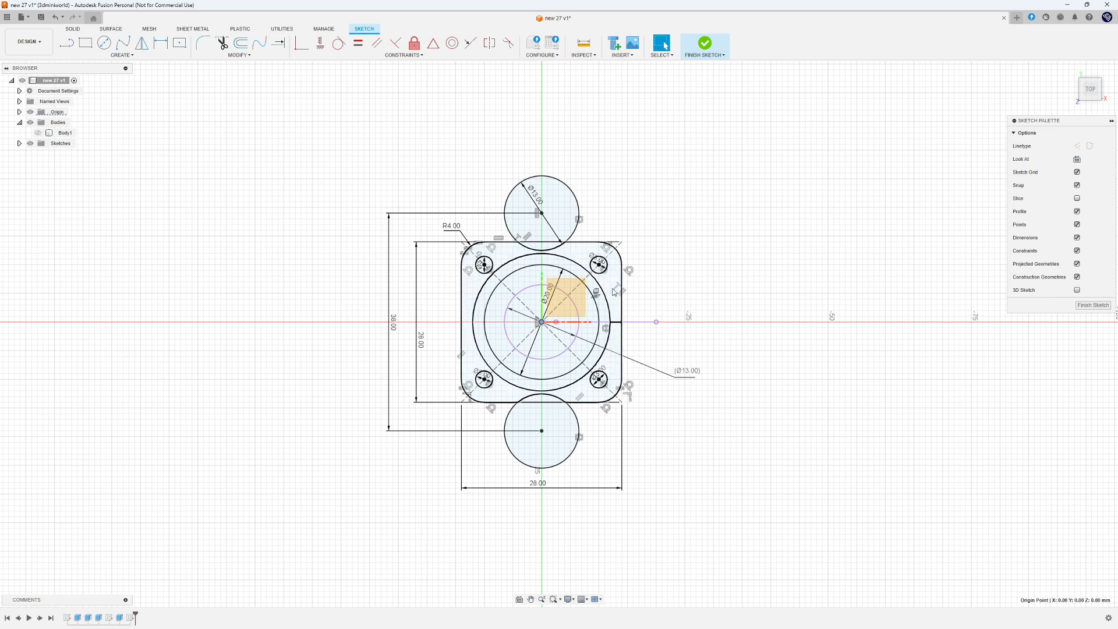
pyautogui.click(613, 291)
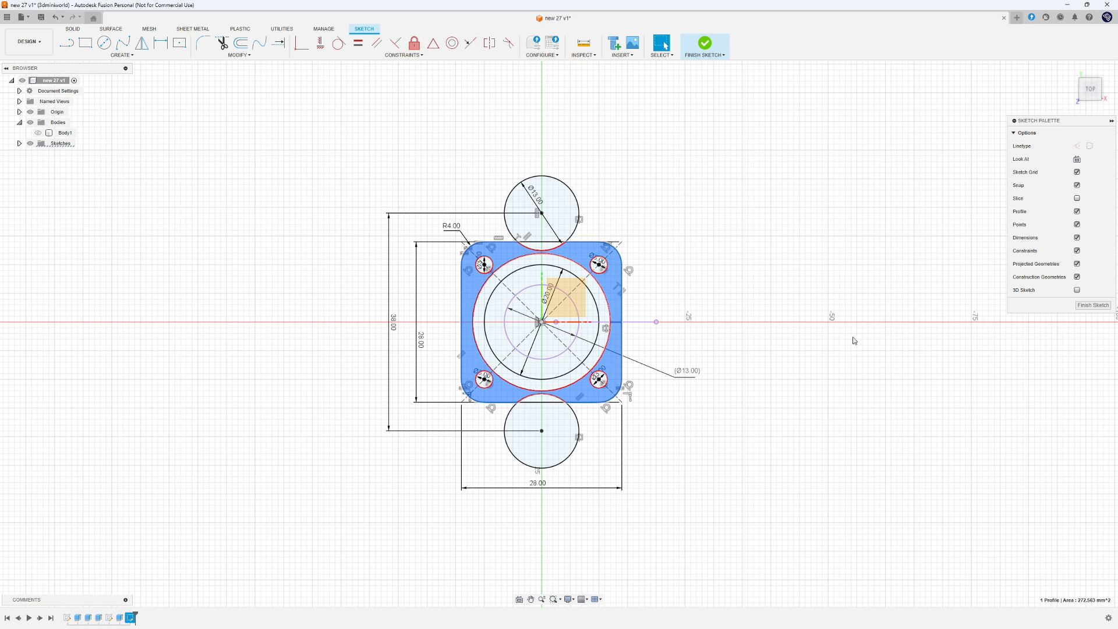
pyautogui.click(825, 334)
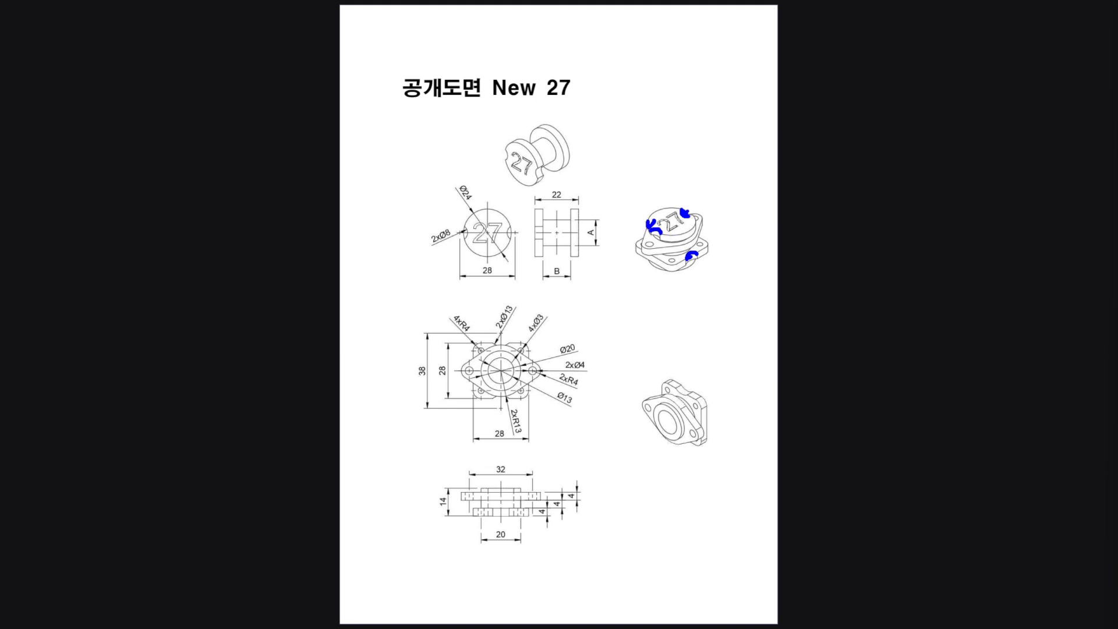
pyautogui.moveTo(687, 211)
pyautogui.mouseDown()
pyautogui.moveTo(649, 242)
pyautogui.moveTo(697, 253)
pyautogui.mouseUp()
pyautogui.press('Escape')
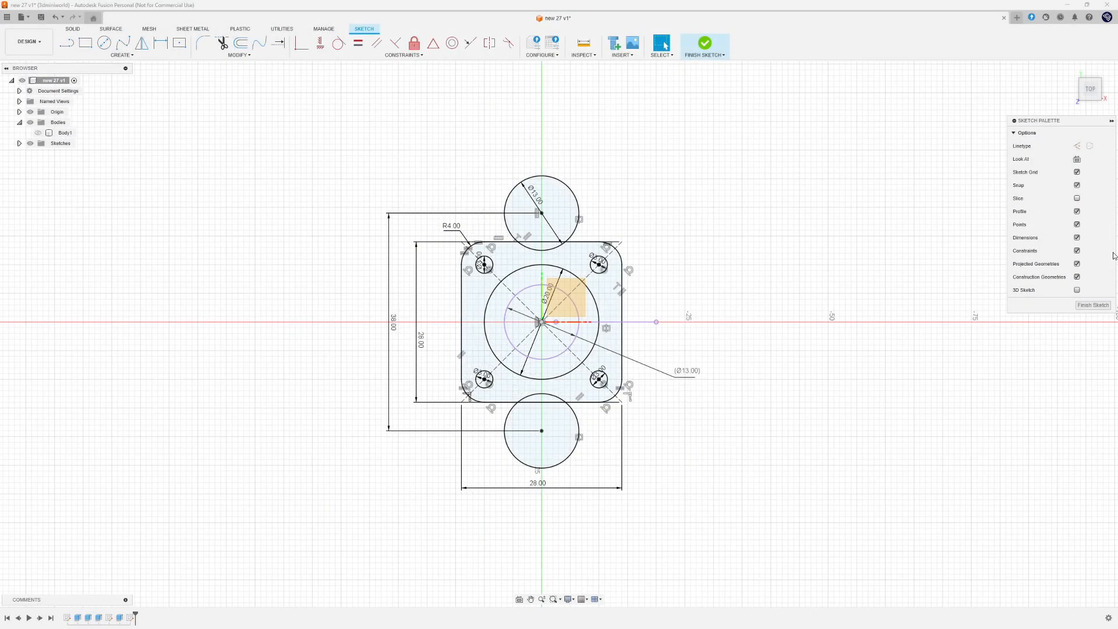
# - Finish the plate sketch and show the engraved spool body
pyautogui.click(1091, 305)
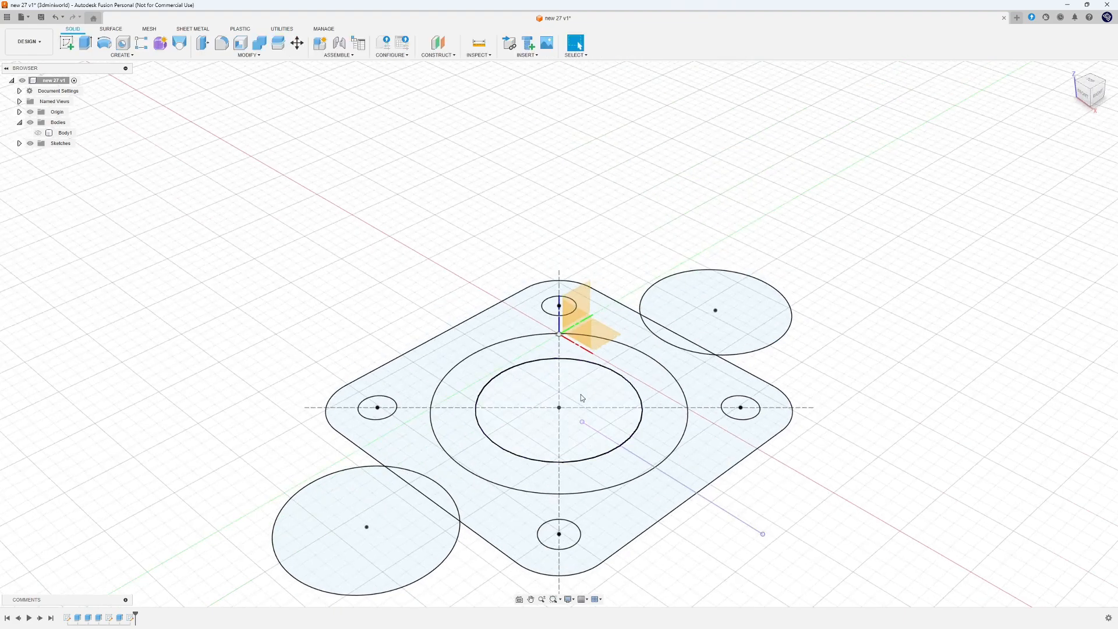
pyautogui.click(38, 133)
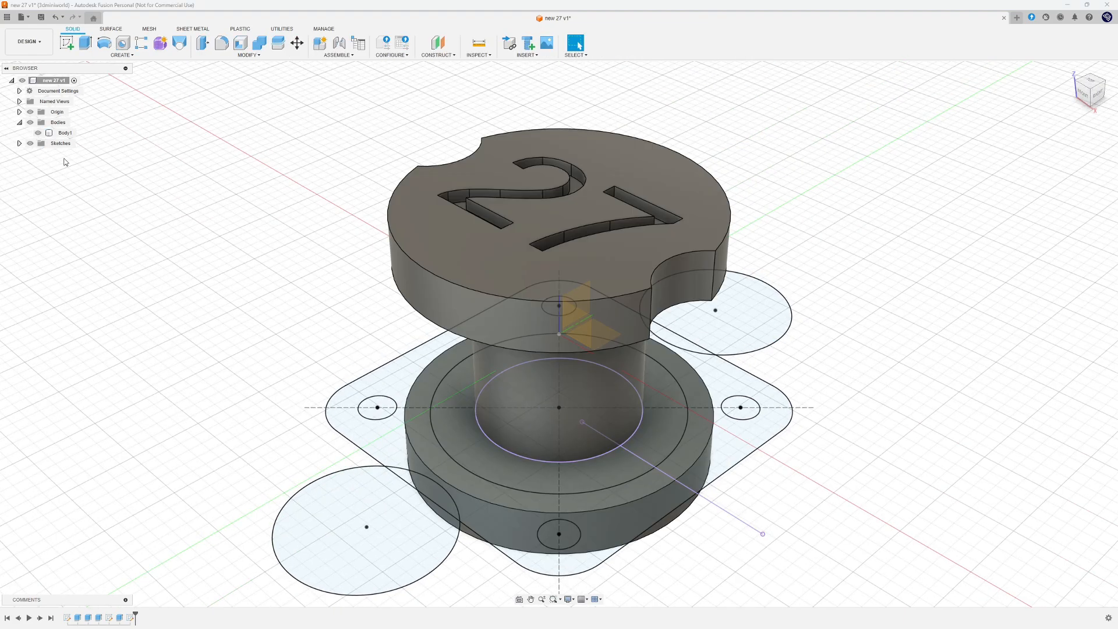
# - Inspect the spool over the plate sketch from above, comparing the side notches with the positions of the two outer circles
pyautogui.keyDown('shift'); pyautogui.moveTo(321, 233); pyautogui.dragTo(386, 276, button='middle'); pyautogui.keyUp('shift')
pyautogui.keyDown('shift'); pyautogui.moveTo(366, 189); pyautogui.dragTo(410, 234, button='middle'); pyautogui.keyUp('shift')
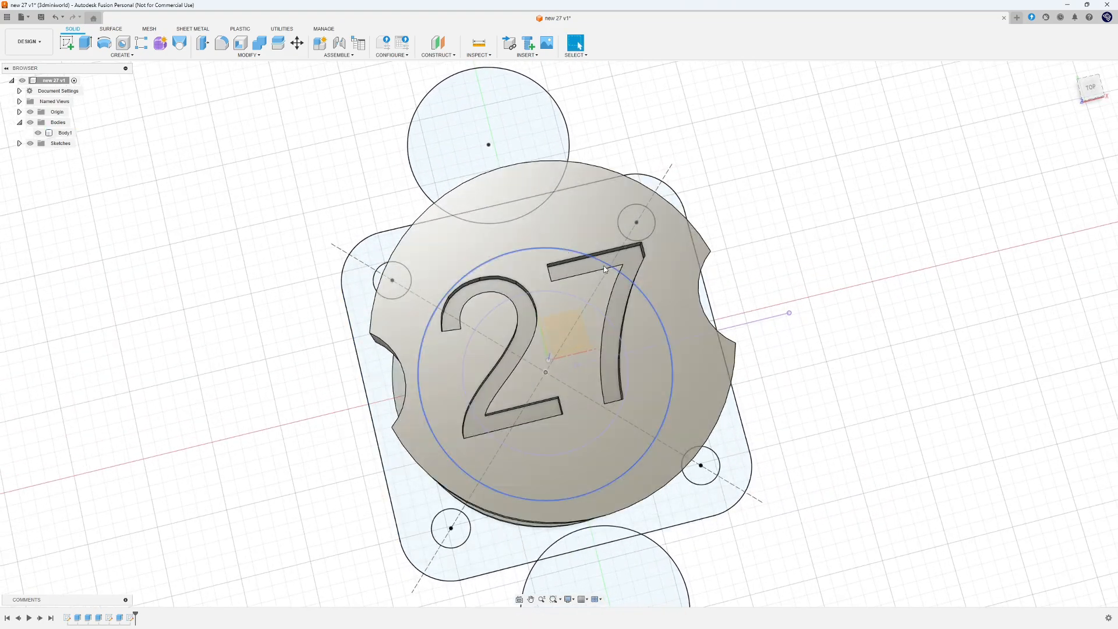
pyautogui.moveTo(747, 377)
pyautogui.keyDown('shift'); pyautogui.mouseDown(button='middle')
pyautogui.moveTo(712, 375)
pyautogui.moveTo(764, 402)
pyautogui.moveTo(756, 393)
pyautogui.mouseUp(button='middle'); pyautogui.keyUp('shift')
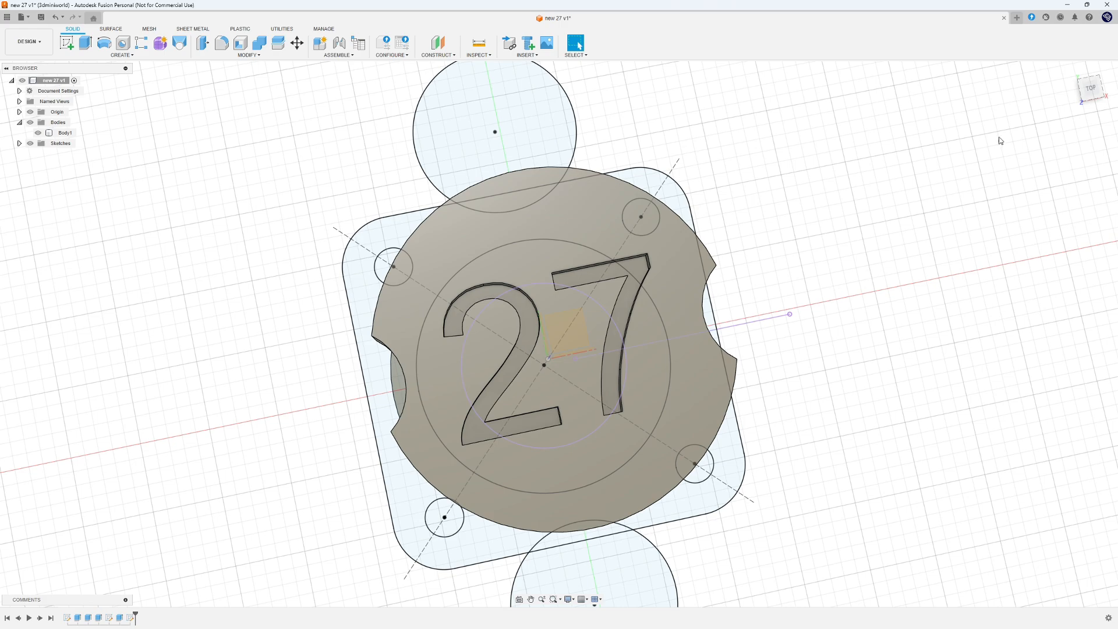
pyautogui.click(1093, 86)
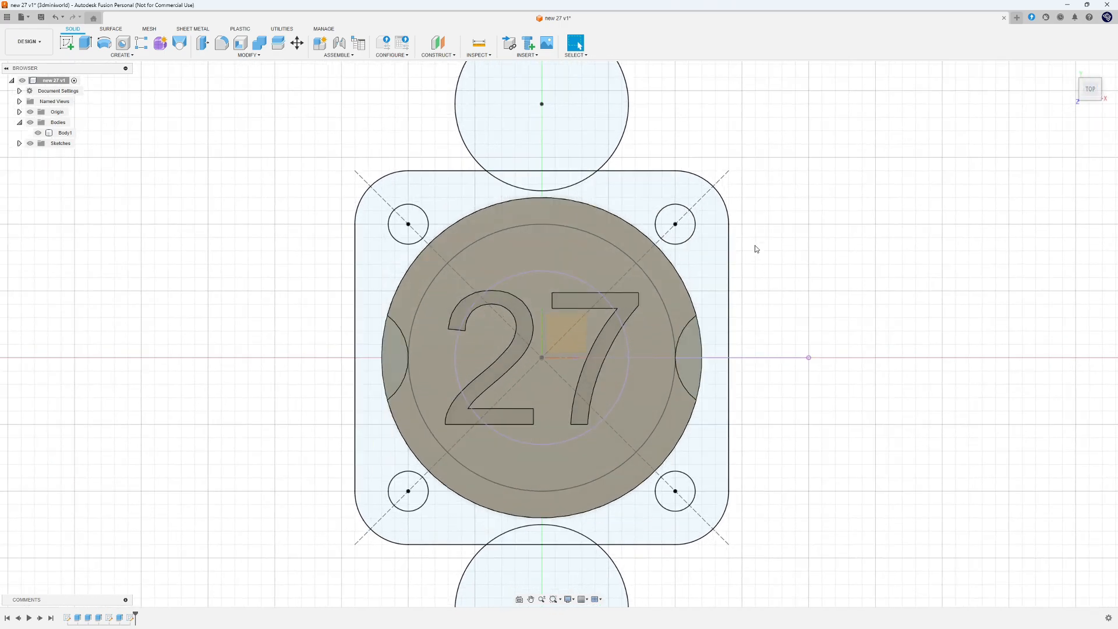
pyautogui.scroll(-5, 762, 282)
pyautogui.middleClick(766, 281)
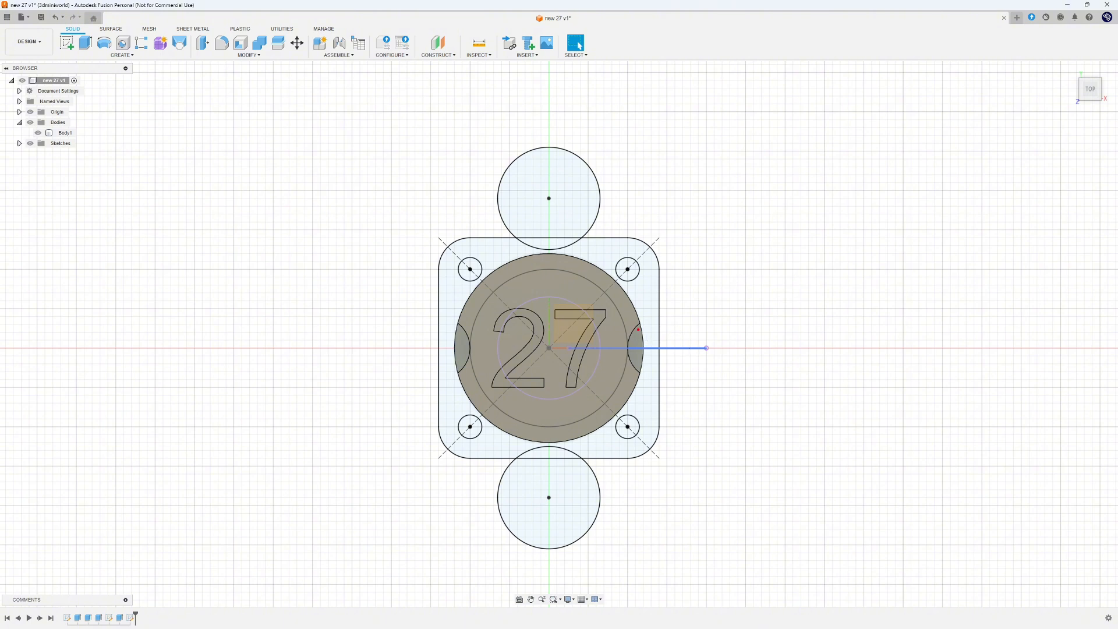
pyautogui.moveTo(634, 337); pyautogui.dragTo(640, 359)
pyautogui.moveTo(454, 330); pyautogui.dragTo(462, 350)
pyautogui.moveTo(526, 238); pyautogui.dragTo(559, 239)
pyautogui.moveTo(544, 454); pyautogui.dragTo(567, 450)
pyautogui.press('Escape')
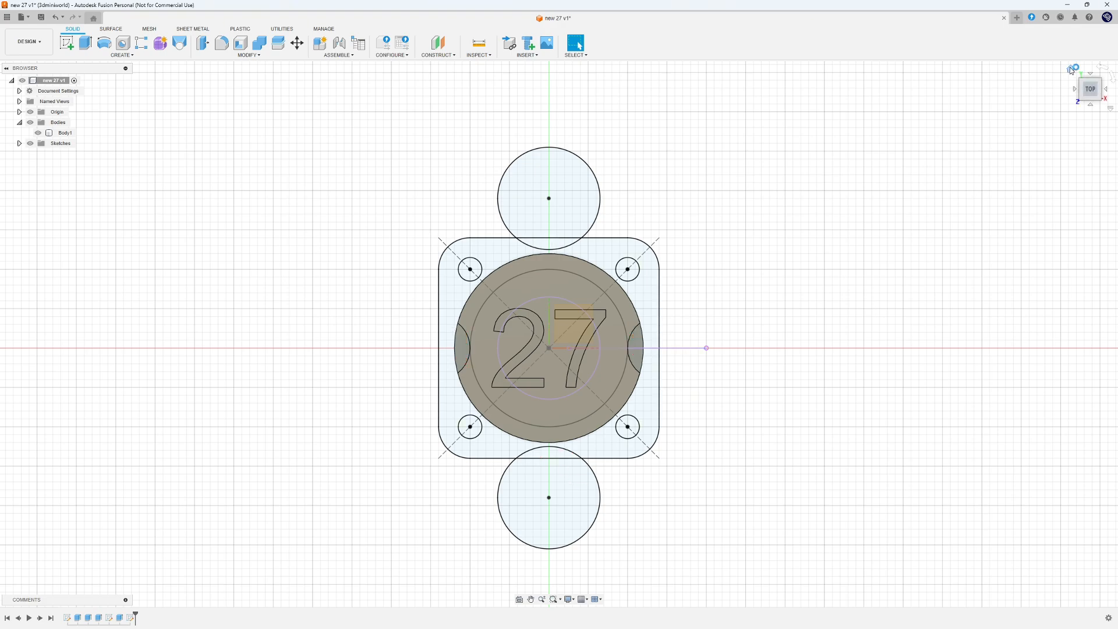
# - Hide the spool body and extrude the plate profiles 4 mm as a new body, leaving the corner holes, centre hole and edge cutouts open
pyautogui.click(1070, 70)
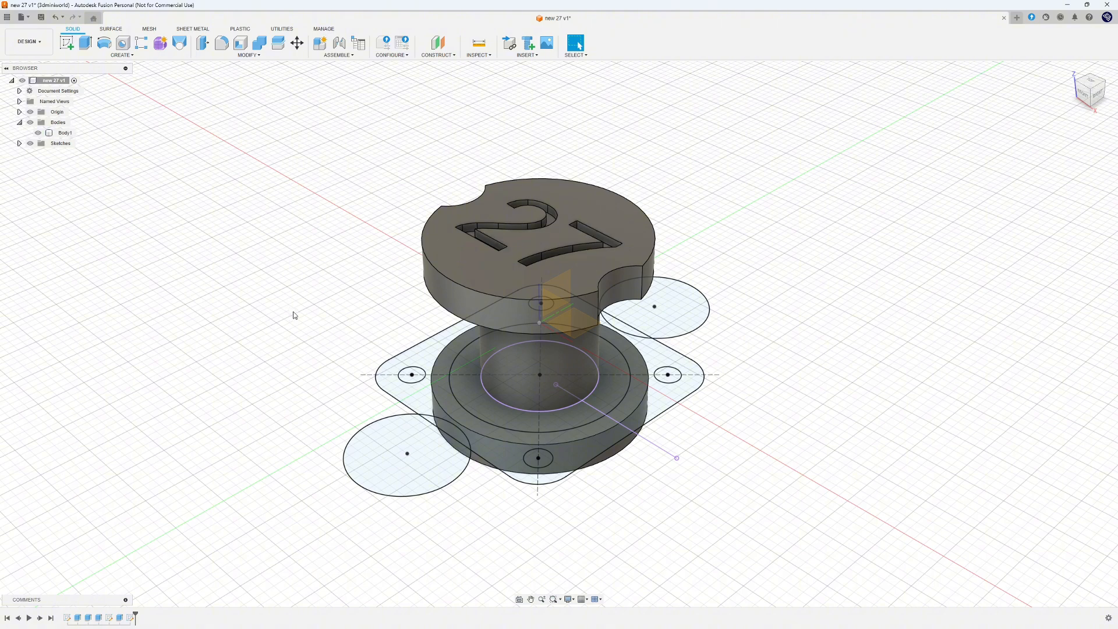
pyautogui.press('e')
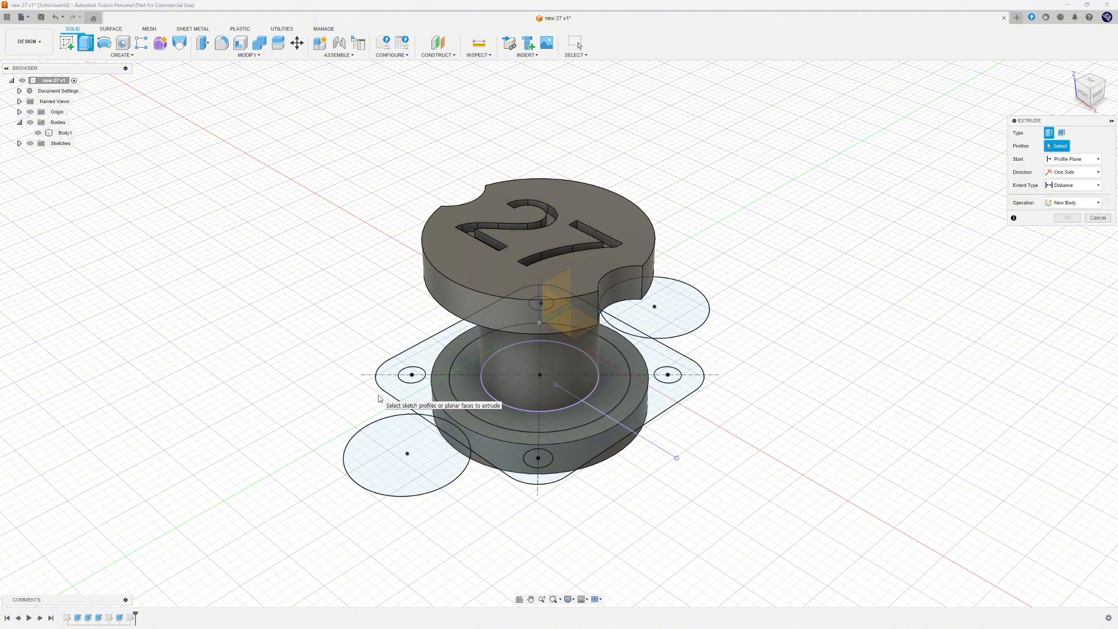
pyautogui.click(37, 134)
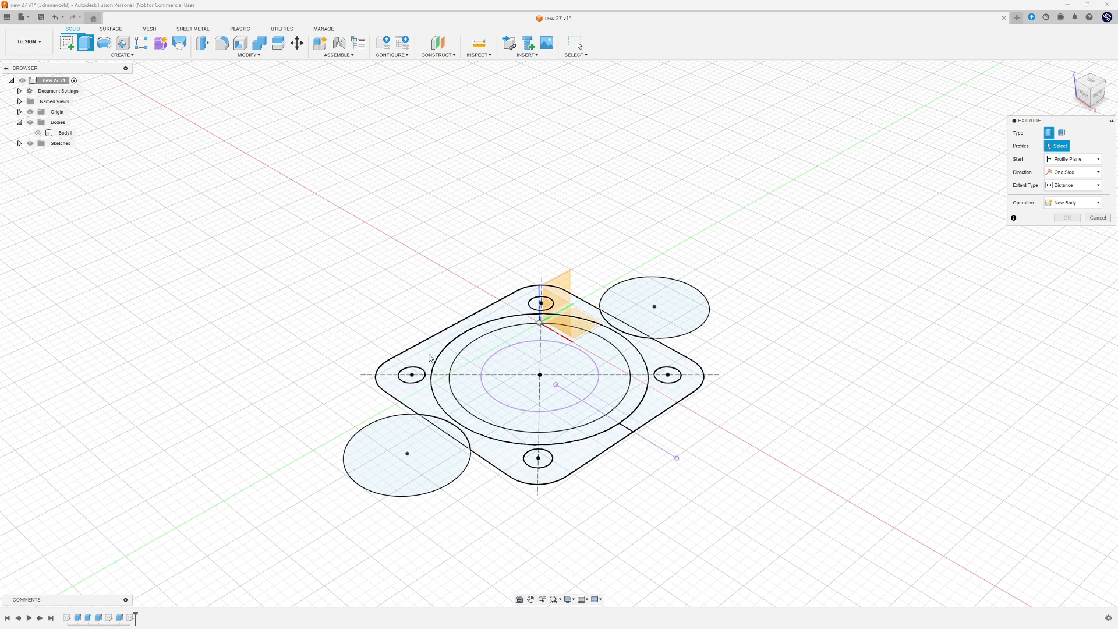
pyautogui.click(431, 353)
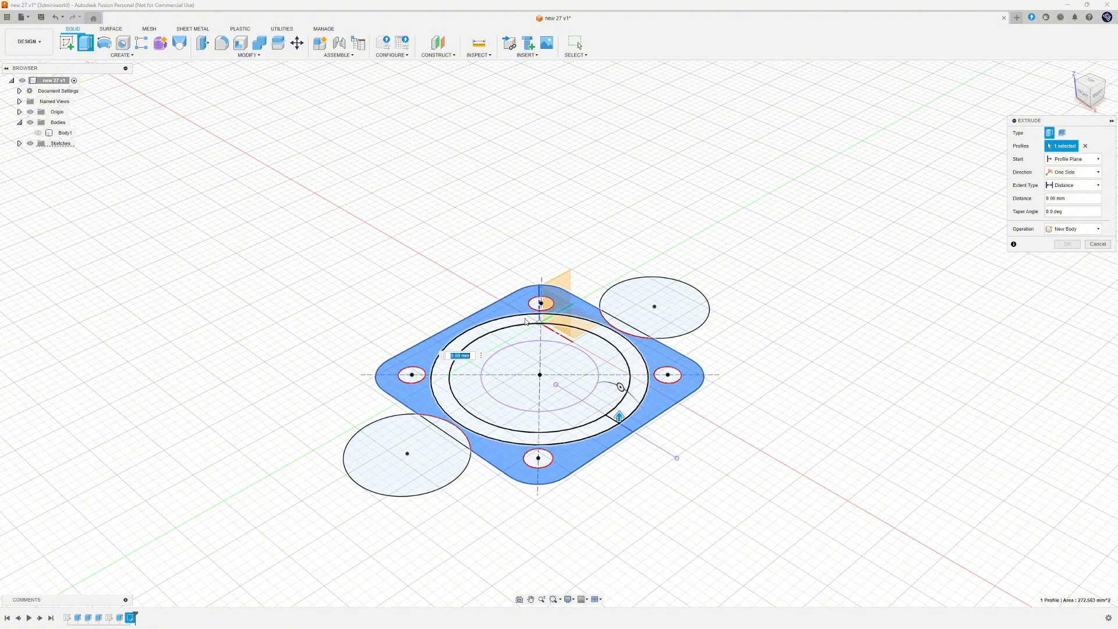
pyautogui.click(453, 387)
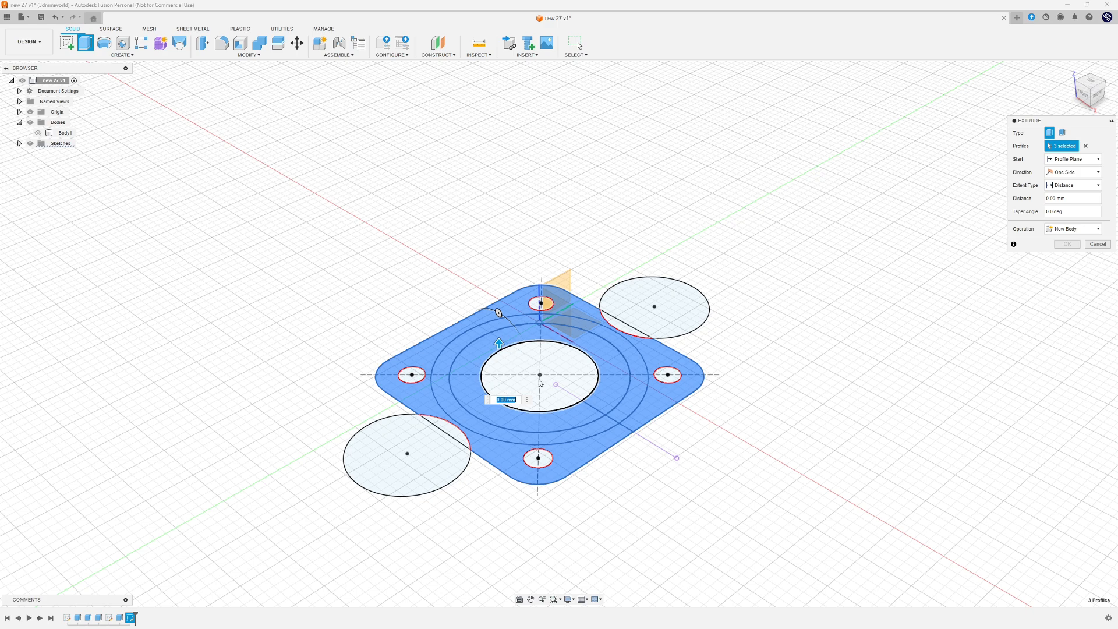
pyautogui.click(638, 377)
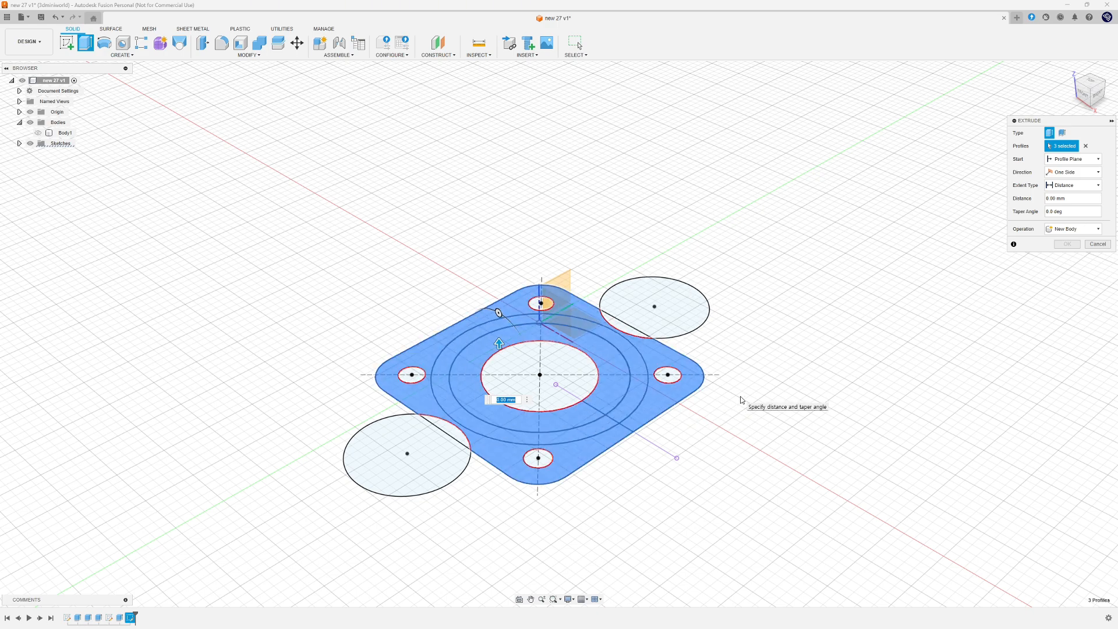
pyautogui.write('10')
pyautogui.press('Return')
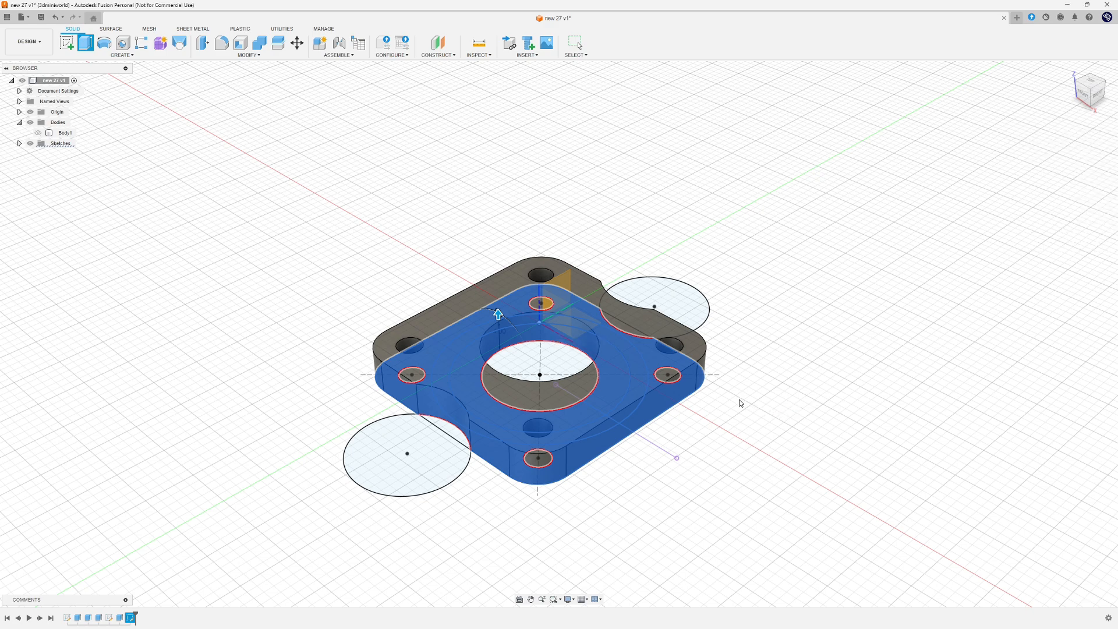
pyautogui.keyDown('shift'); pyautogui.moveTo(686, 268); pyautogui.dragTo(670, 305, button='middle'); pyautogui.keyUp('shift')
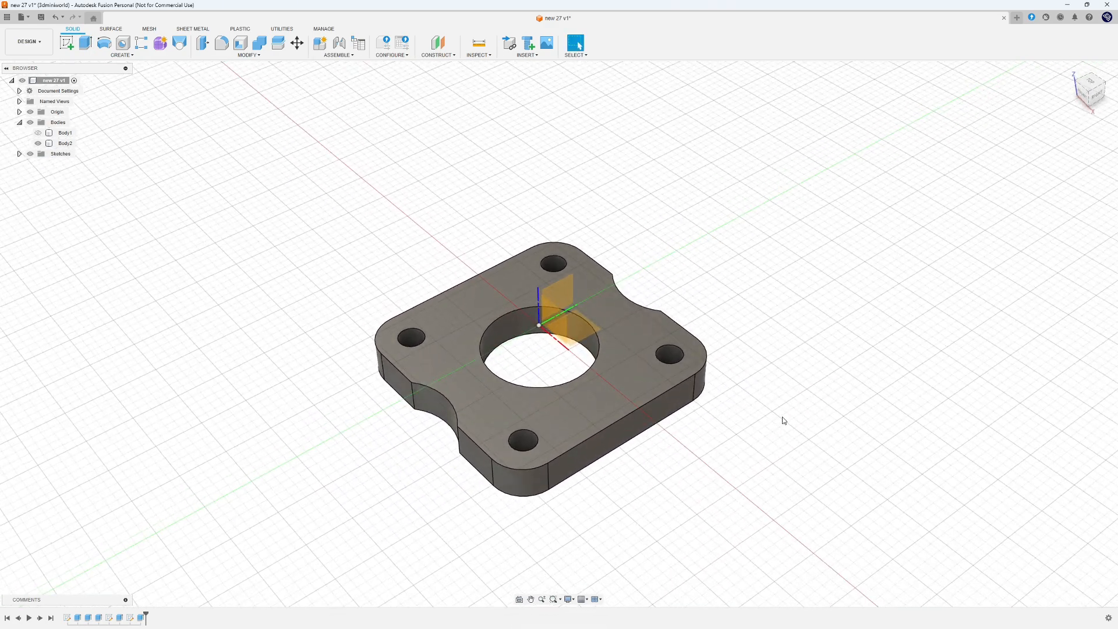
# - Show the engraved spool body and inspect how it sits in the plate
pyautogui.click(37, 133)
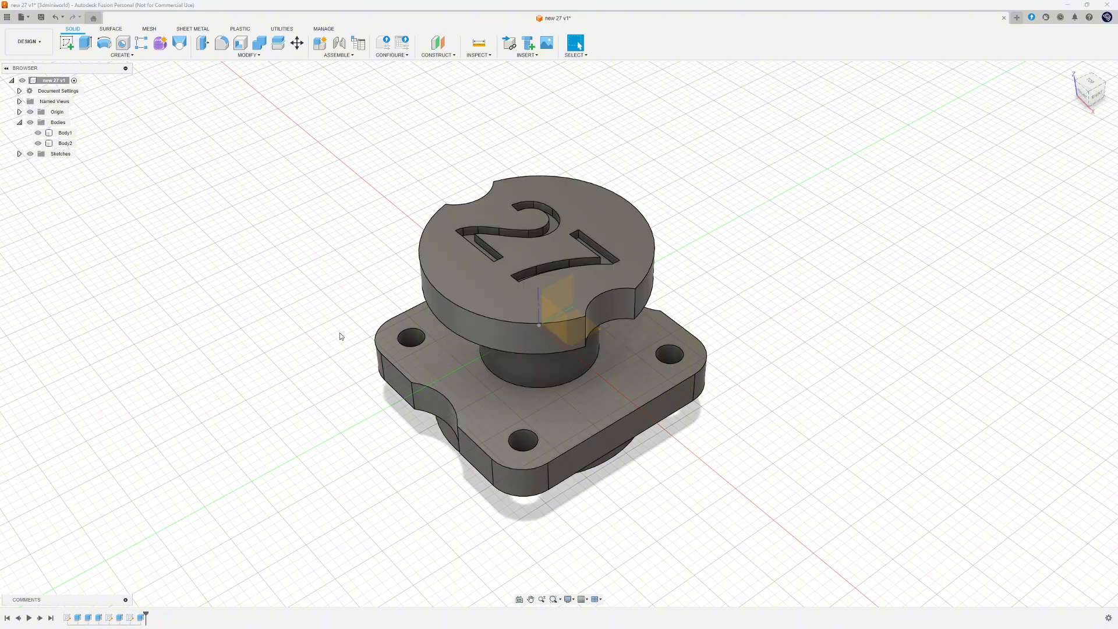
pyautogui.keyDown('shift'); pyautogui.moveTo(341, 336); pyautogui.dragTo(499, 482, button='middle'); pyautogui.keyUp('shift')
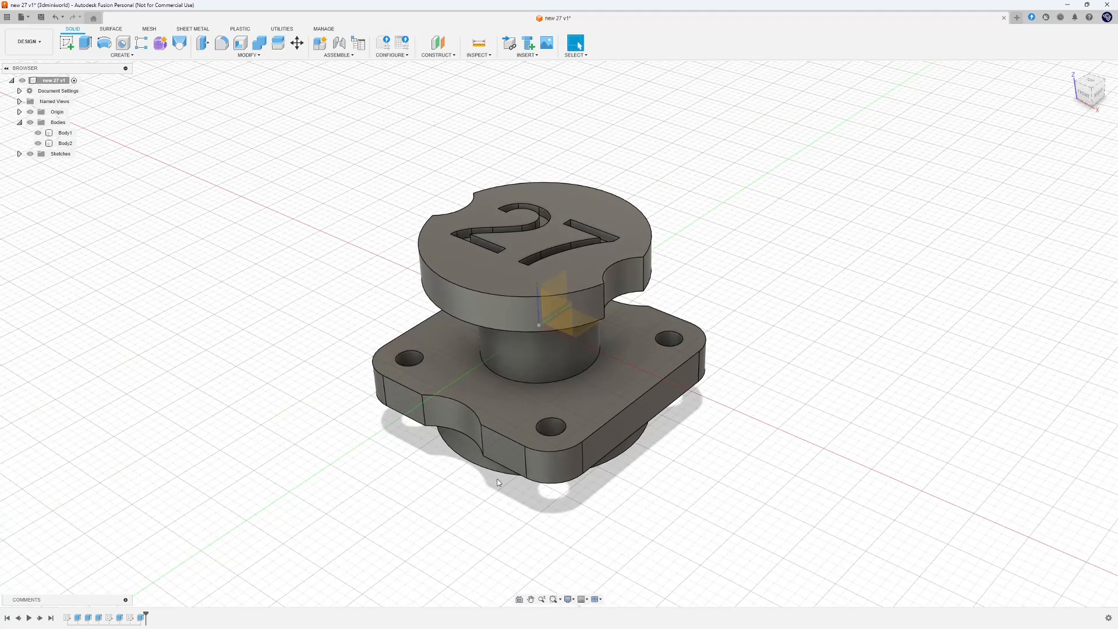
pyautogui.click(1071, 74)
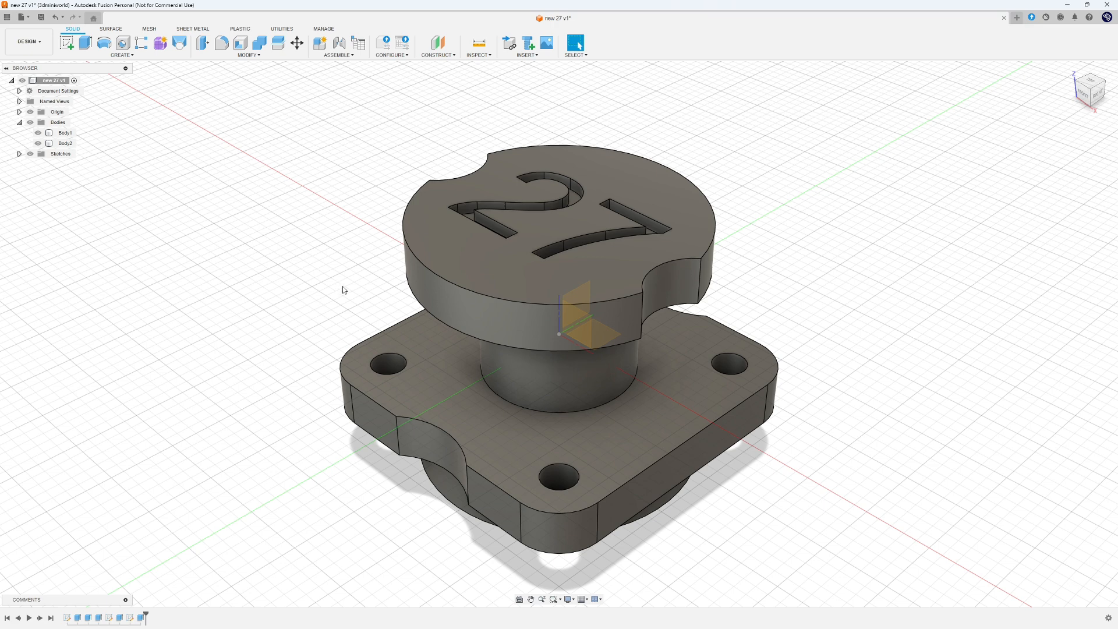
# - Show the plate sketch, hide the spool body and examine the ring area around the plate's centre hole from above
pyautogui.click(19, 155)
pyautogui.click(38, 185)
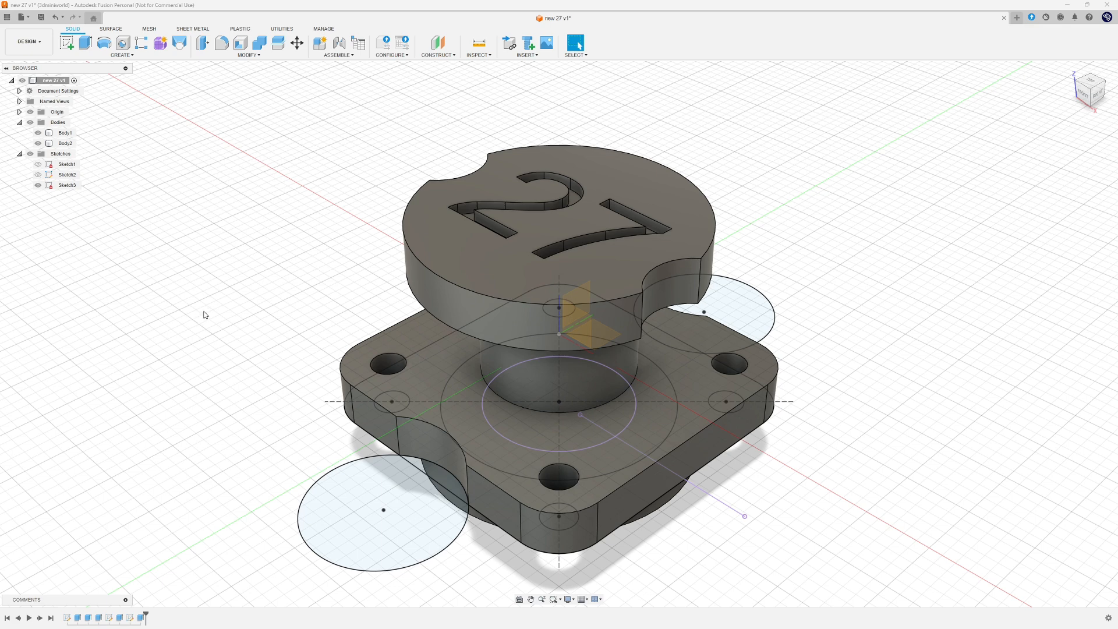
pyautogui.click(38, 143)
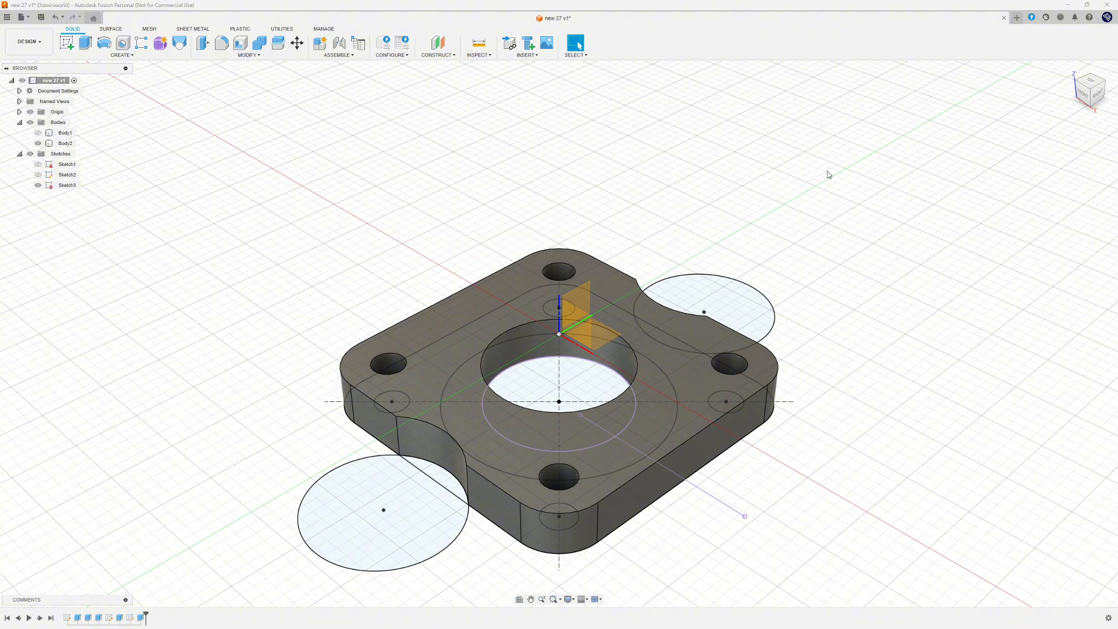
pyautogui.click(1087, 82)
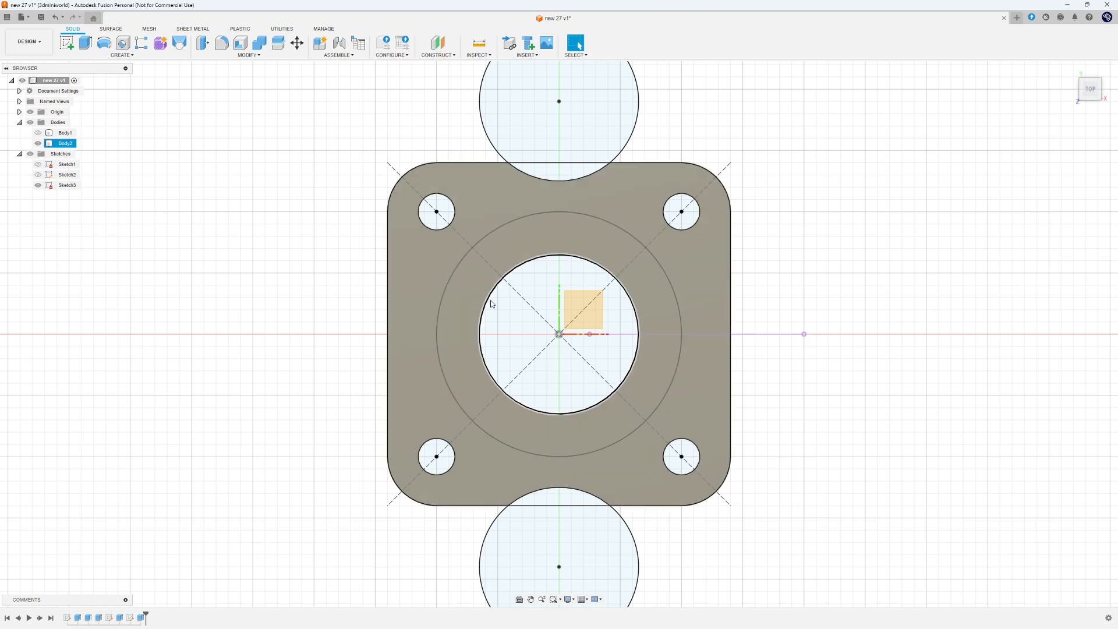
pyautogui.moveTo(480, 240); pyautogui.dragTo(457, 275)
pyautogui.moveTo(520, 261)
pyautogui.mouseDown()
pyautogui.moveTo(484, 287)
pyautogui.moveTo(497, 243)
pyautogui.moveTo(512, 262)
pyautogui.mouseUp()
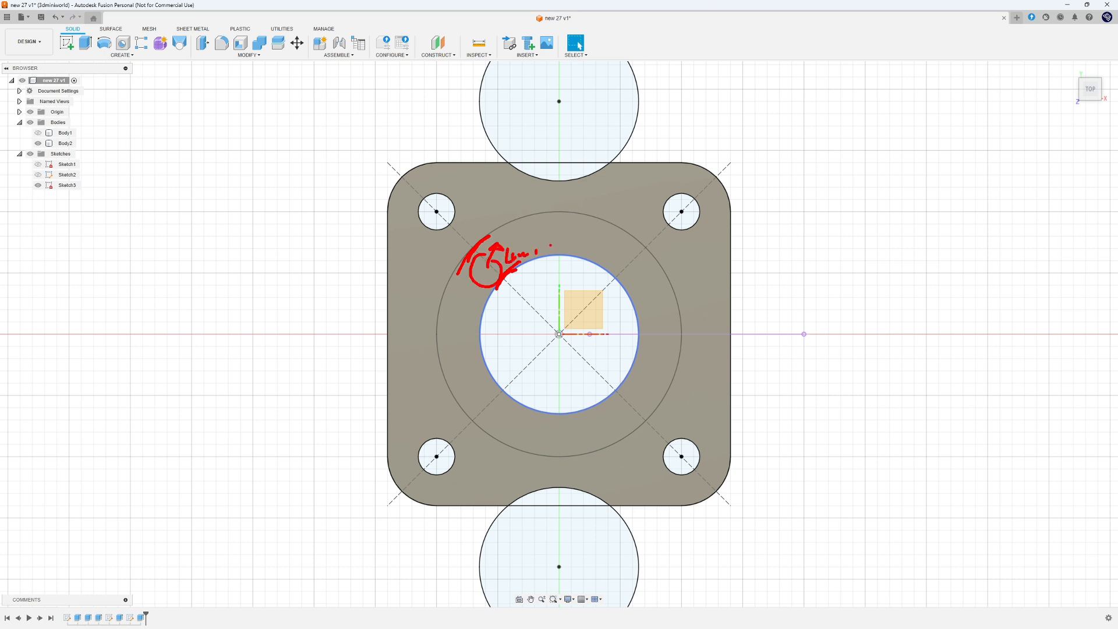
pyautogui.press('Escape')
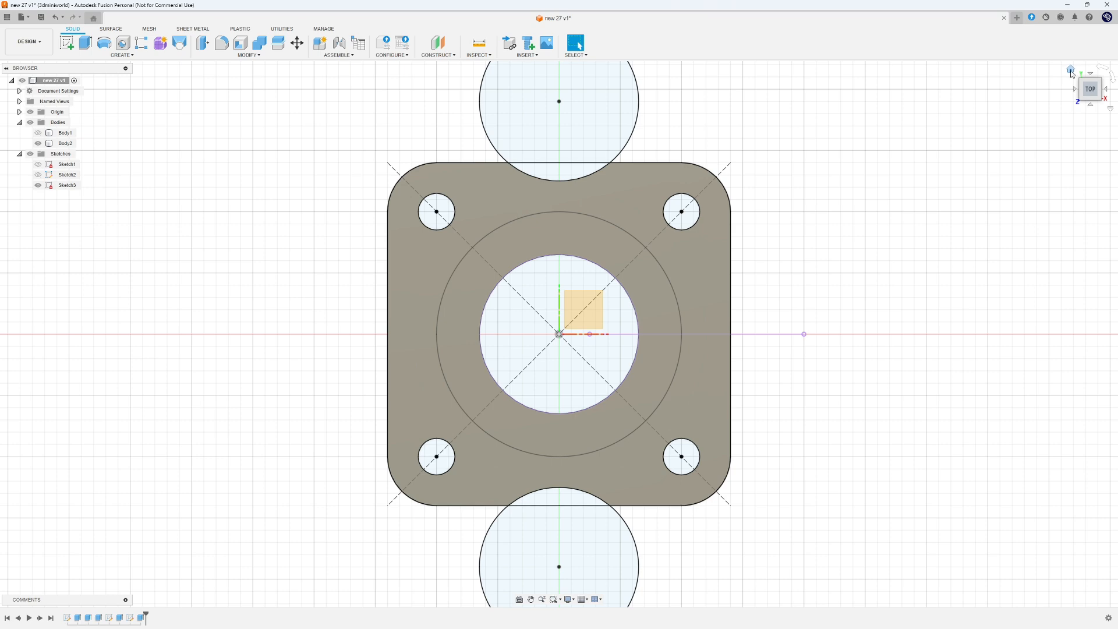
pyautogui.click(1070, 71)
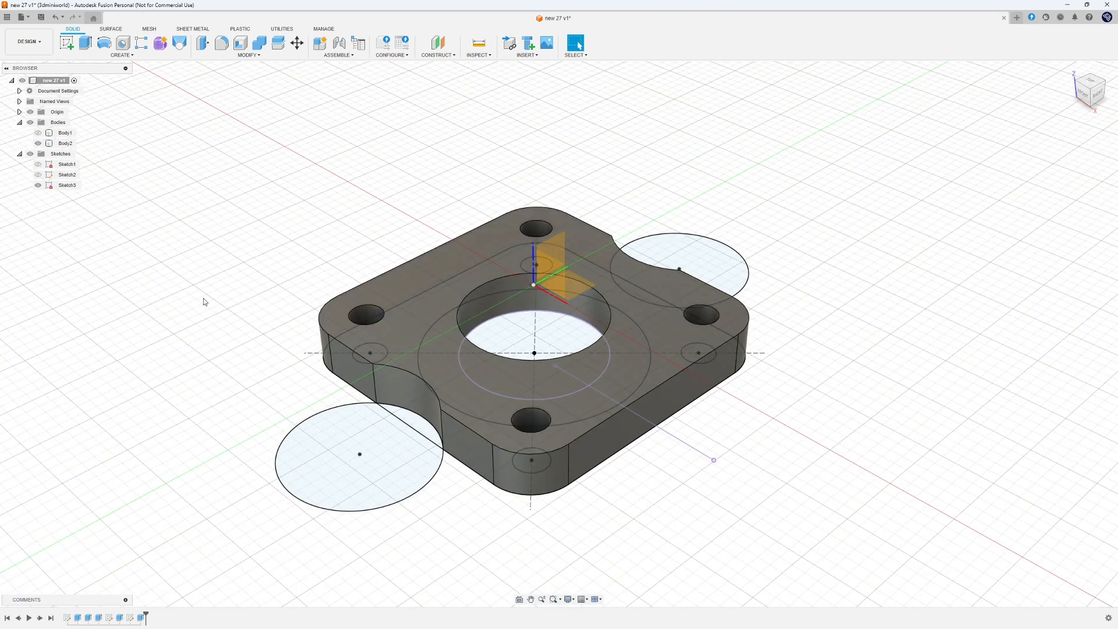
# - Set up an 8 mm Join extrusion of the ring profile between the centre hole and the 20 mm circle
pyautogui.press('e')
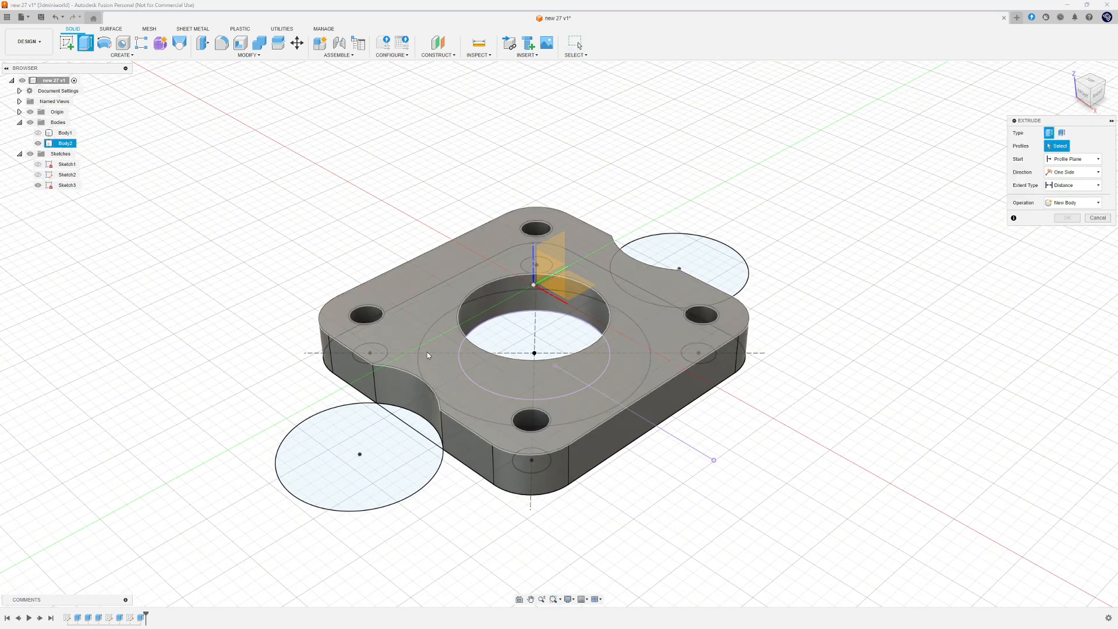
pyautogui.click(446, 361)
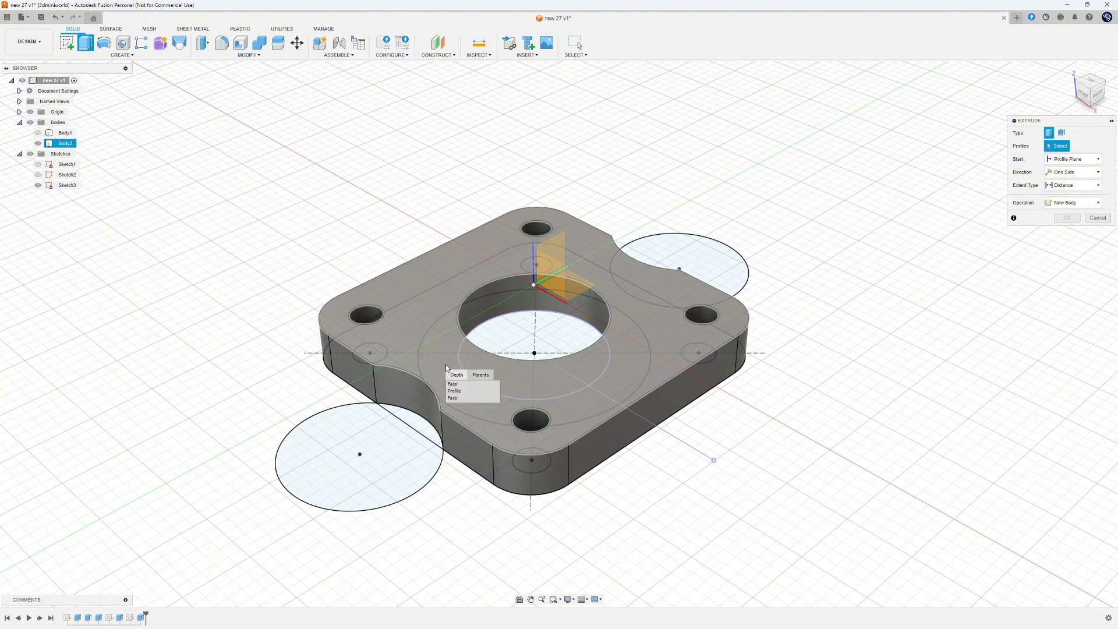
pyautogui.click(459, 391)
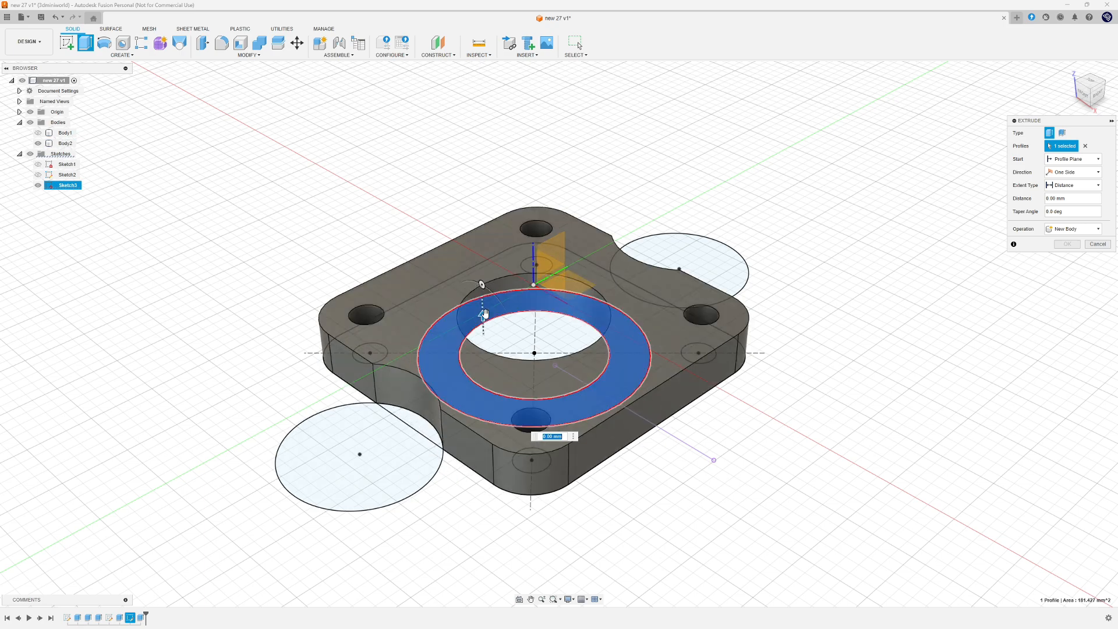
pyautogui.moveTo(482, 315); pyautogui.dragTo(480, 267)
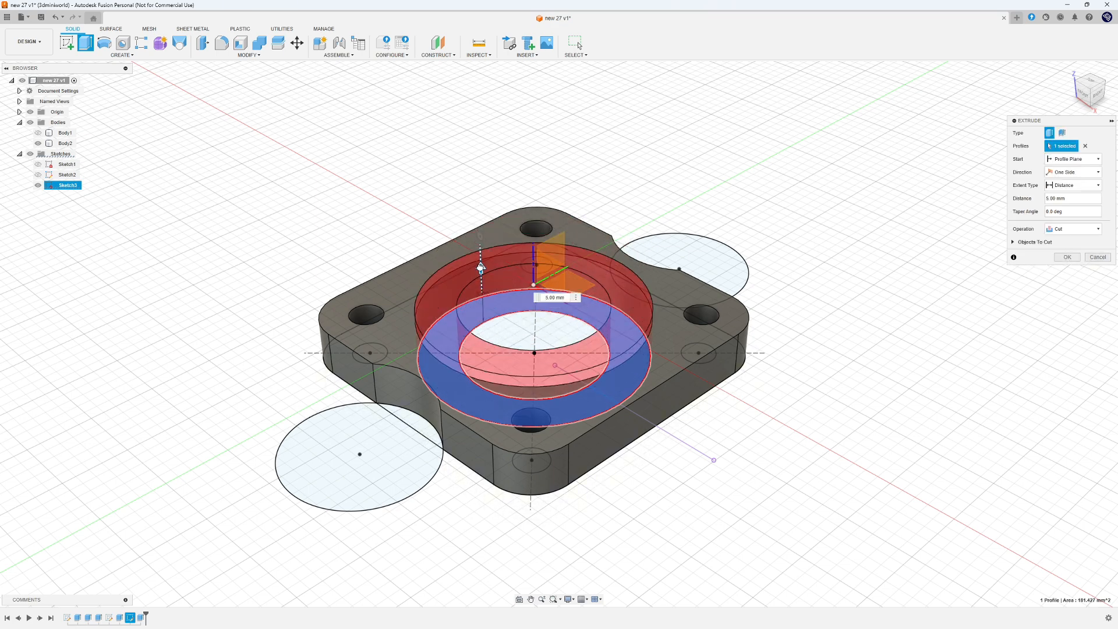
pyautogui.moveTo(481, 266); pyautogui.dragTo(479, 238)
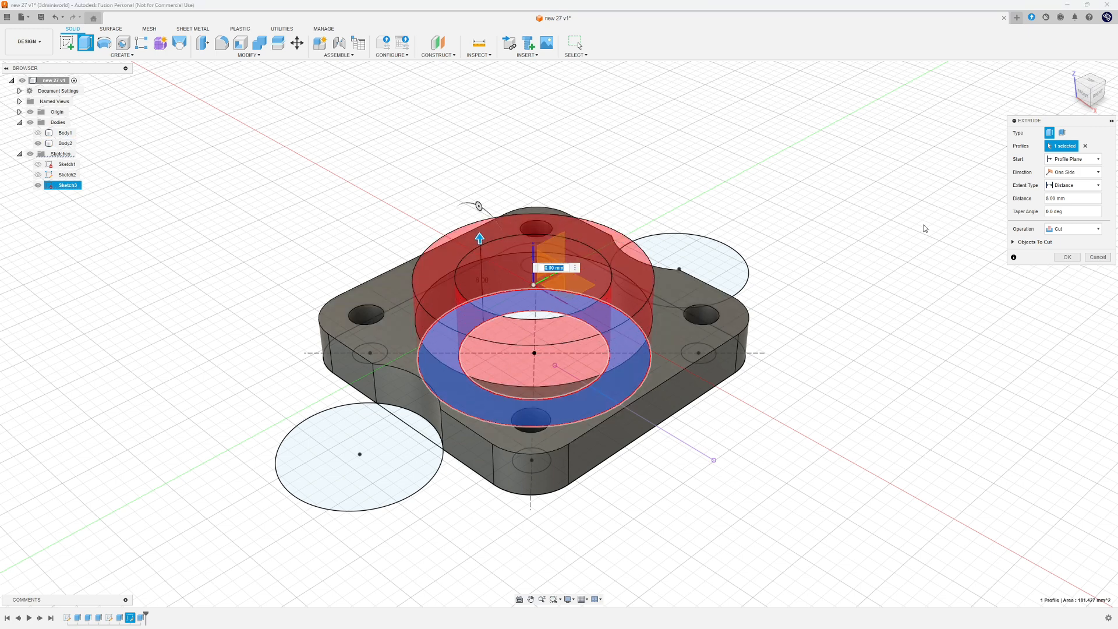
pyautogui.click(1072, 229)
pyautogui.click(1061, 240)
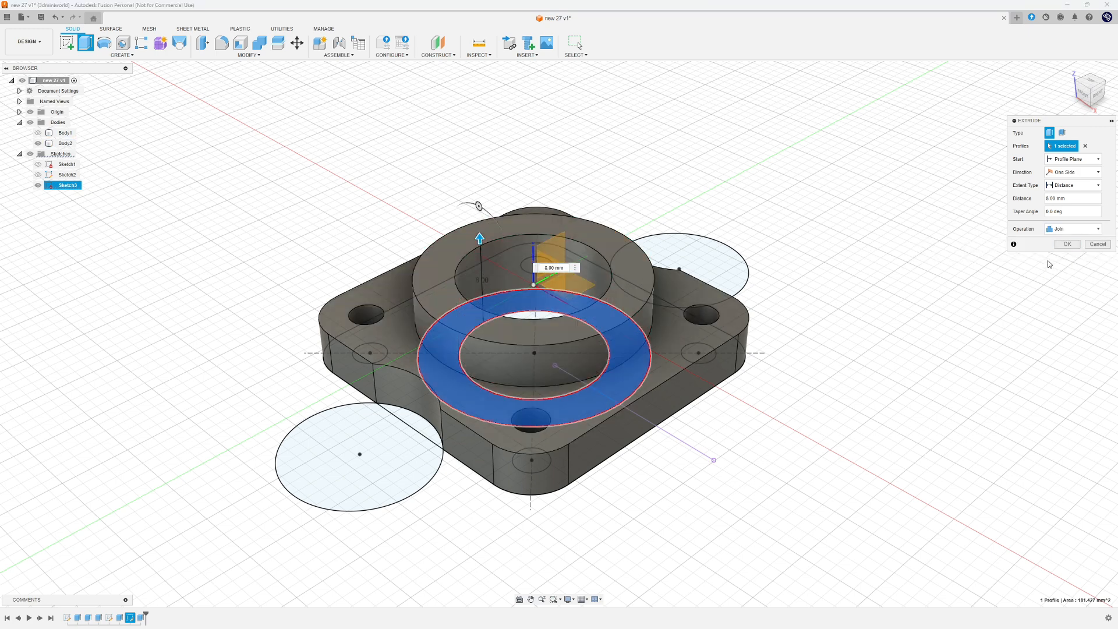
# - Start the ring extrusion from the plate's upper face, set its distance to 4 mm and complete it as a Join
pyautogui.click(1073, 233)
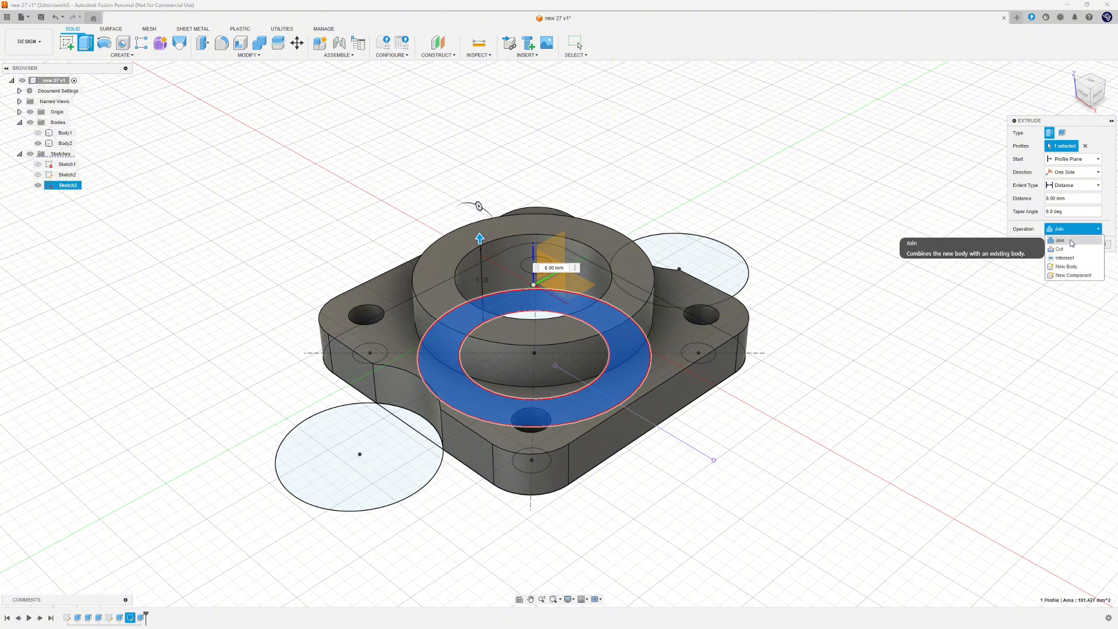
pyautogui.click(1081, 214)
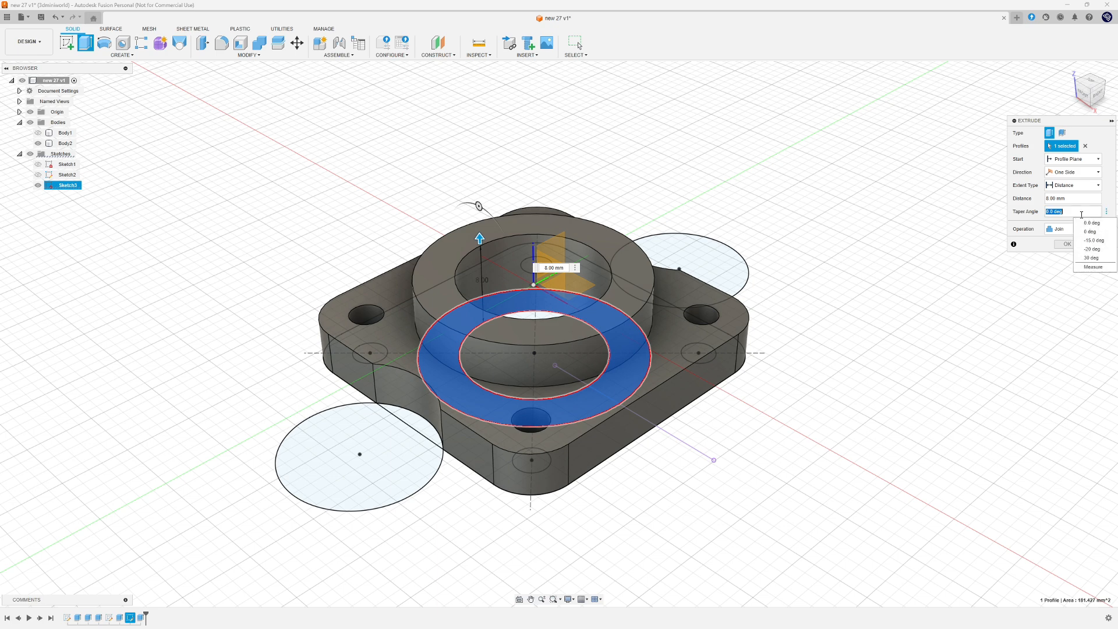
pyautogui.click(1071, 161)
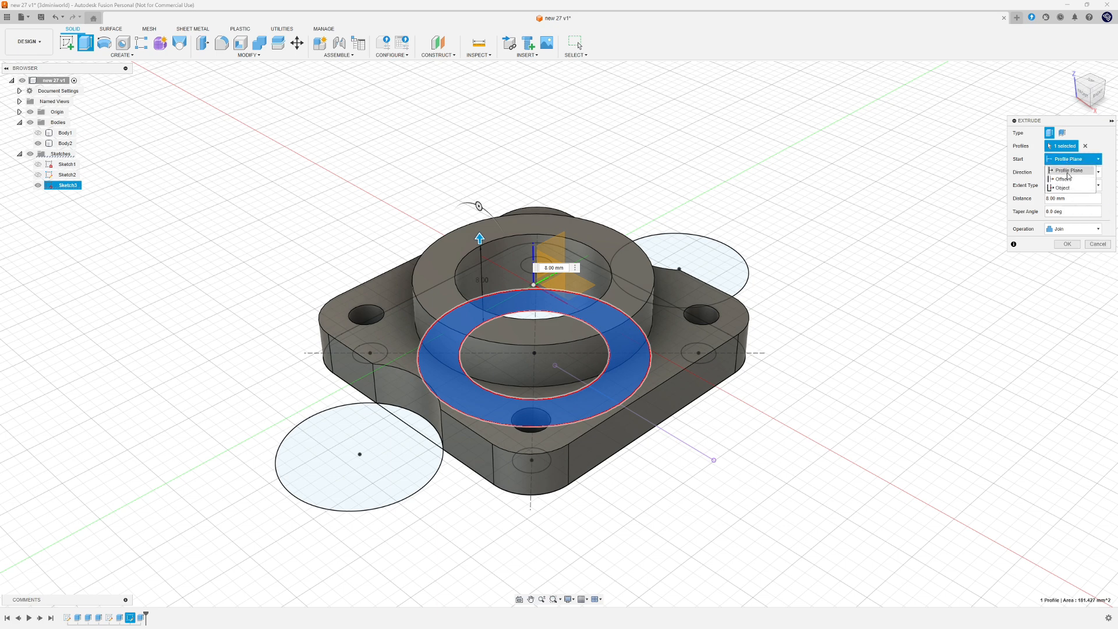
pyautogui.click(1068, 172)
pyautogui.write('0')
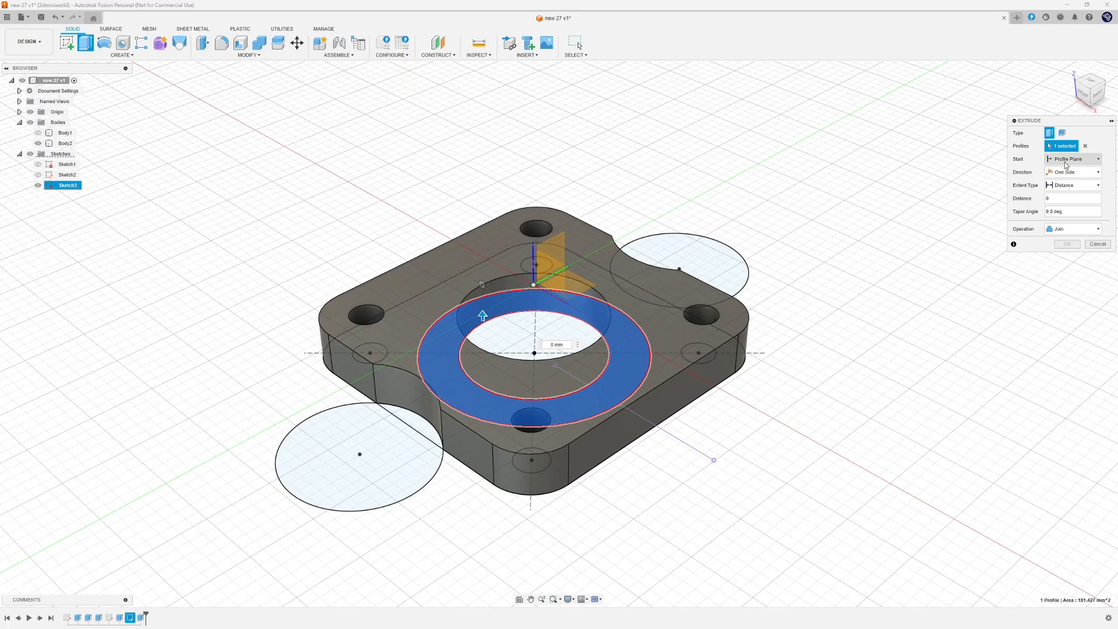
pyautogui.click(1065, 161)
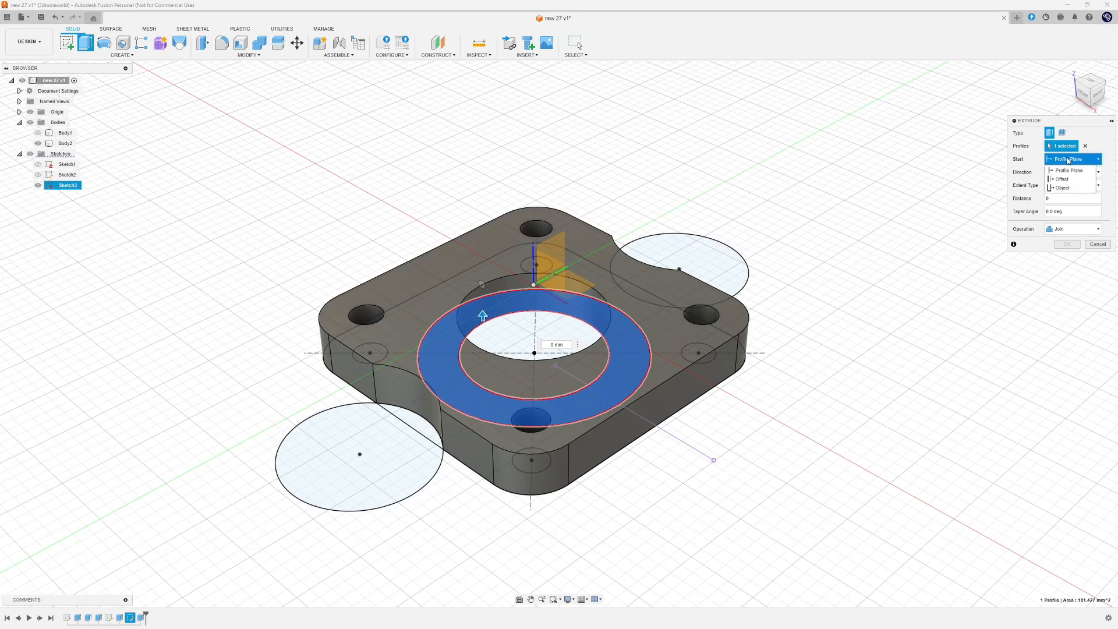
pyautogui.click(1064, 188)
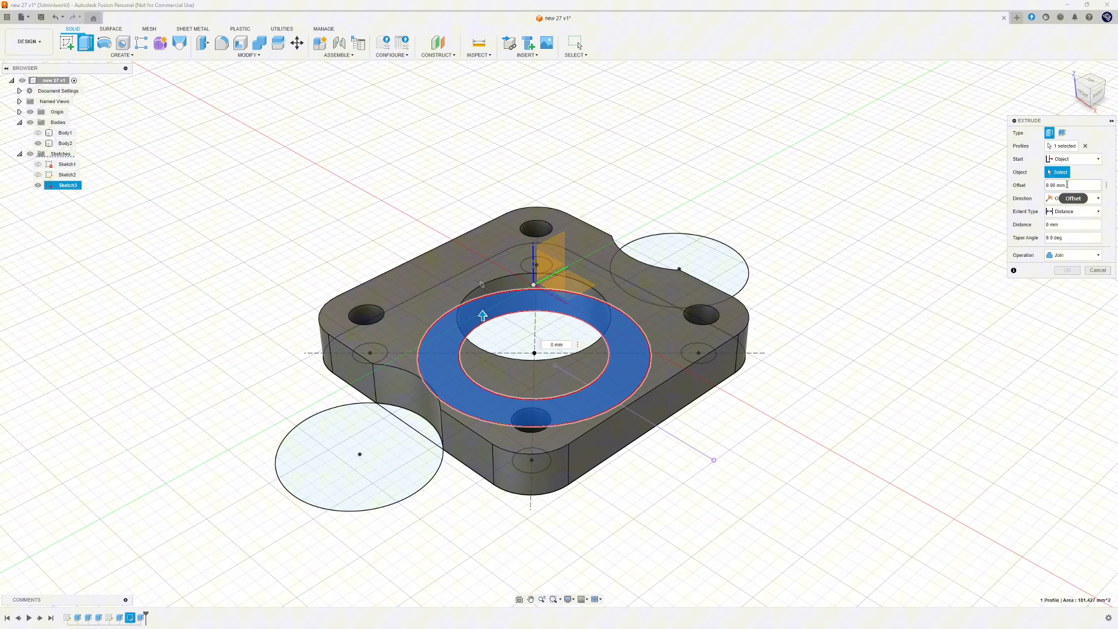
pyautogui.click(697, 337)
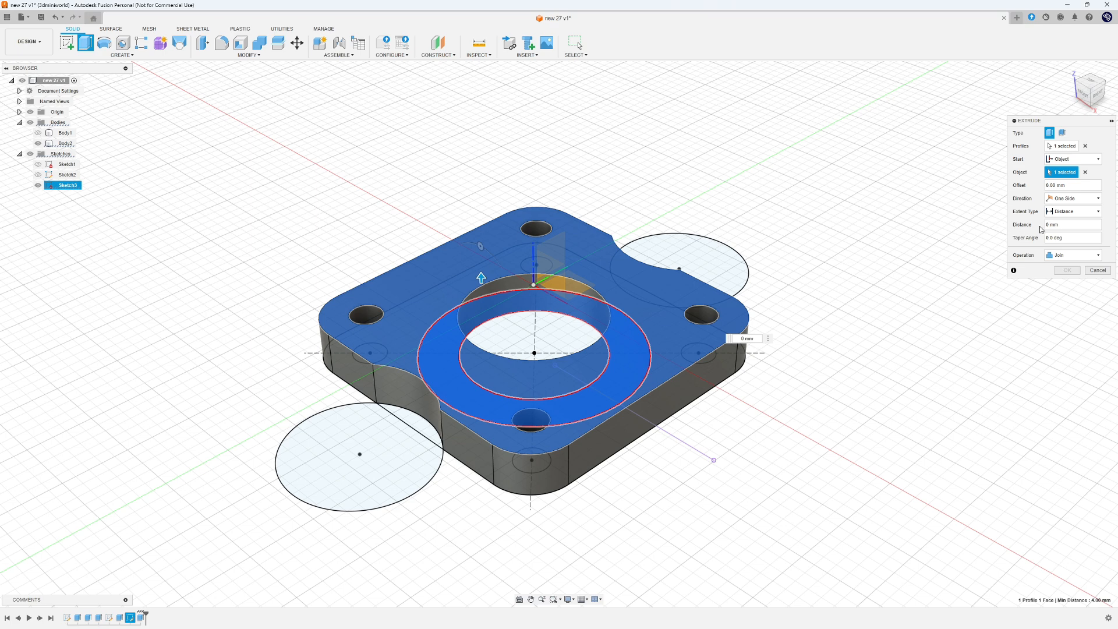
pyautogui.click(1064, 224)
pyautogui.write('4')
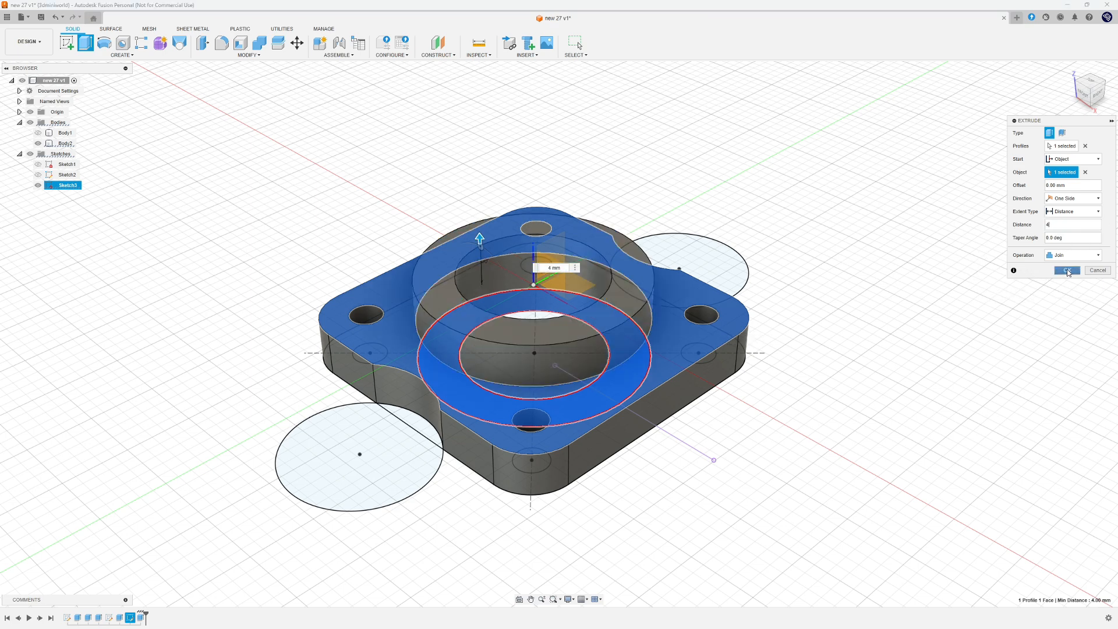
pyautogui.click(1067, 270)
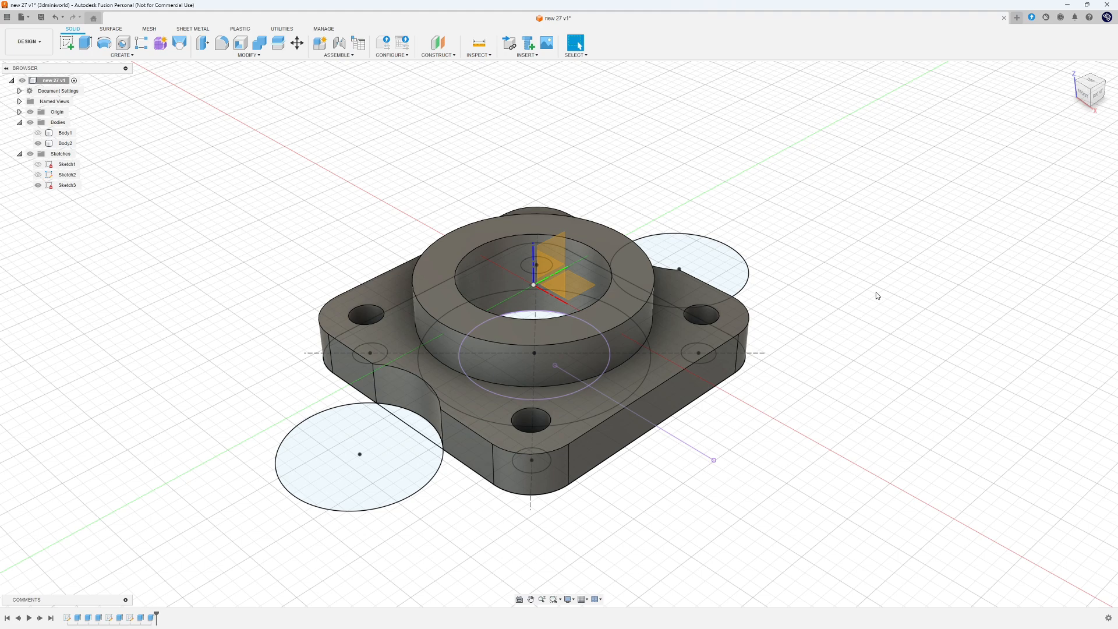
# - Hide the plate sketch and inspect the upper face of the raised ring around the centre hole
pyautogui.click(38, 185)
pyautogui.keyDown('shift'); pyautogui.moveTo(406, 133); pyautogui.dragTo(467, 254, button='middle'); pyautogui.keyUp('shift')
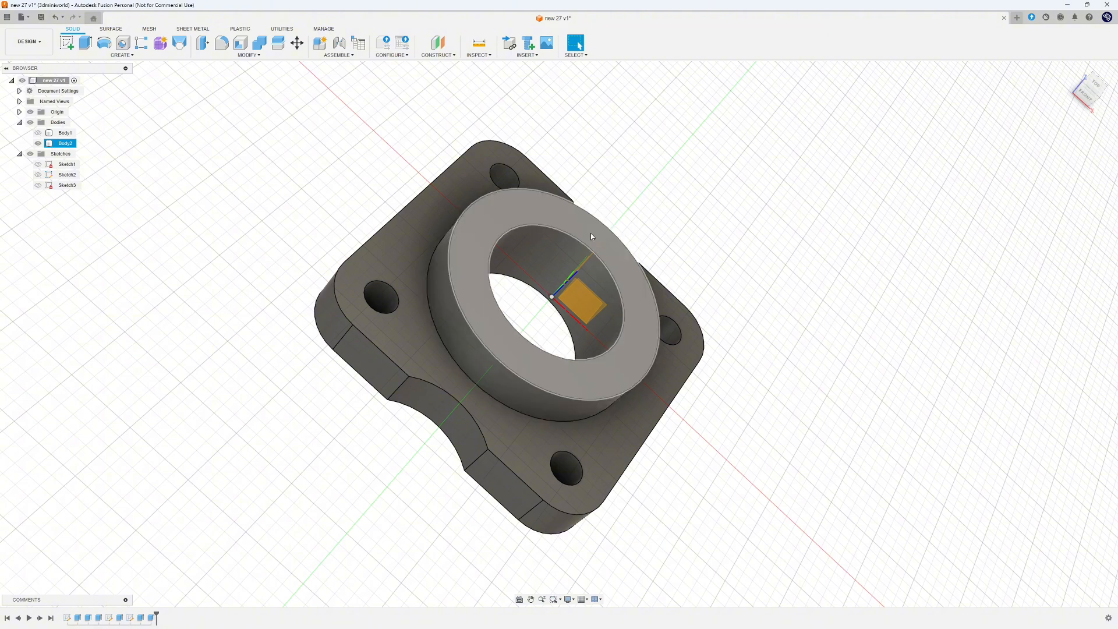
pyautogui.keyDown('shift'); pyautogui.moveTo(711, 232); pyautogui.dragTo(611, 238, button='middle'); pyautogui.keyUp('shift')
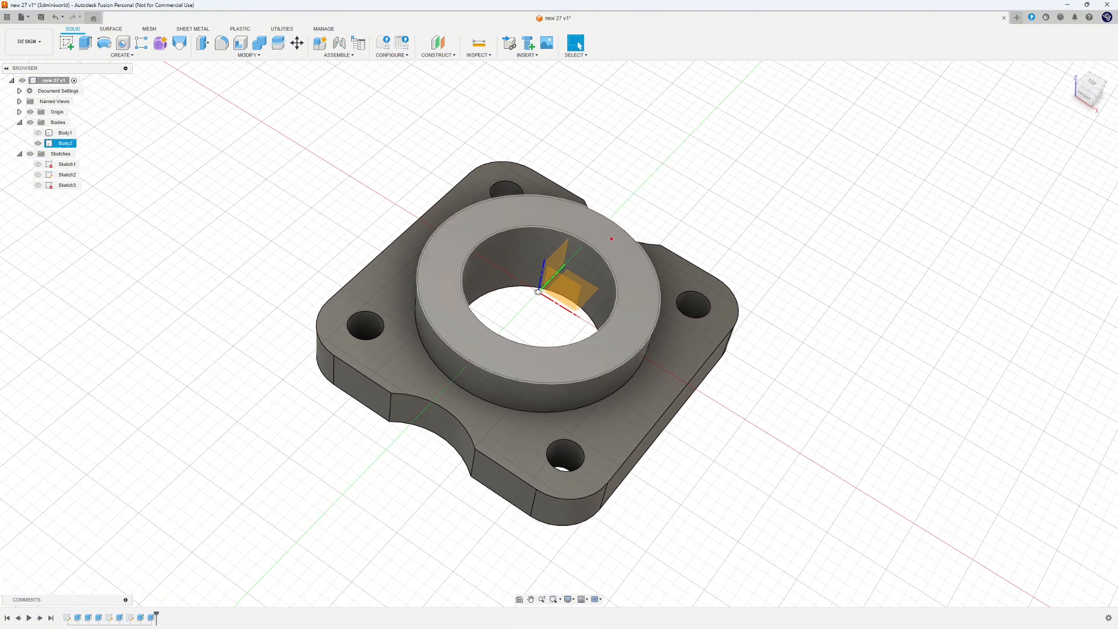
pyautogui.moveTo(611, 239)
pyautogui.mouseDown()
pyautogui.moveTo(627, 329)
pyautogui.moveTo(608, 336)
pyautogui.mouseUp()
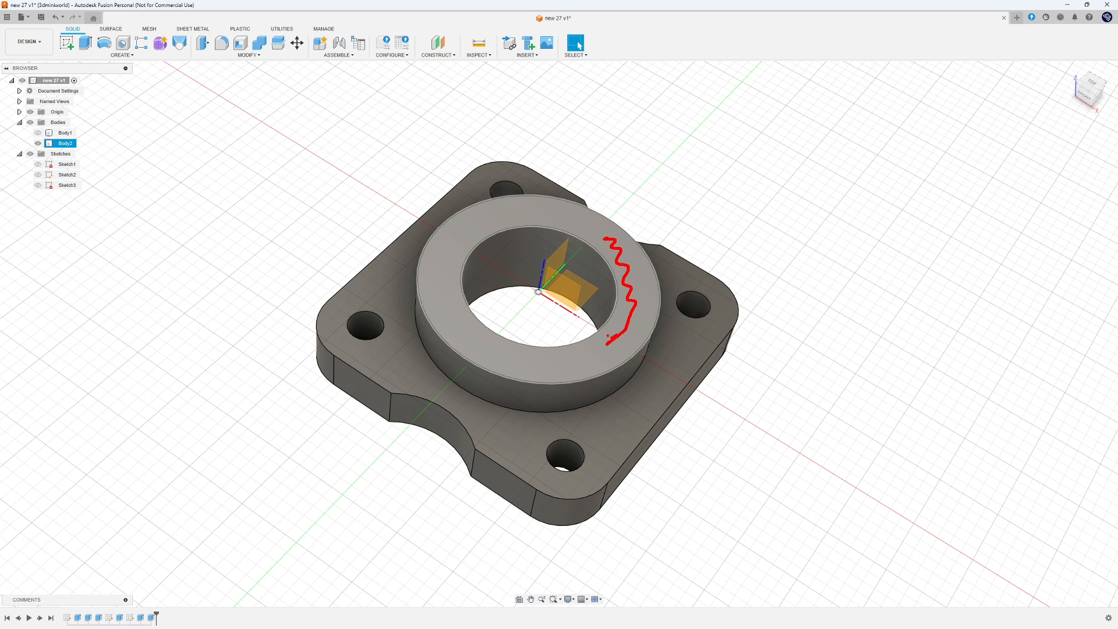
pyautogui.moveTo(399, 211)
pyautogui.mouseDown()
pyautogui.moveTo(460, 326)
pyautogui.moveTo(601, 226)
pyautogui.moveTo(666, 374)
pyautogui.moveTo(465, 320)
pyautogui.mouseUp()
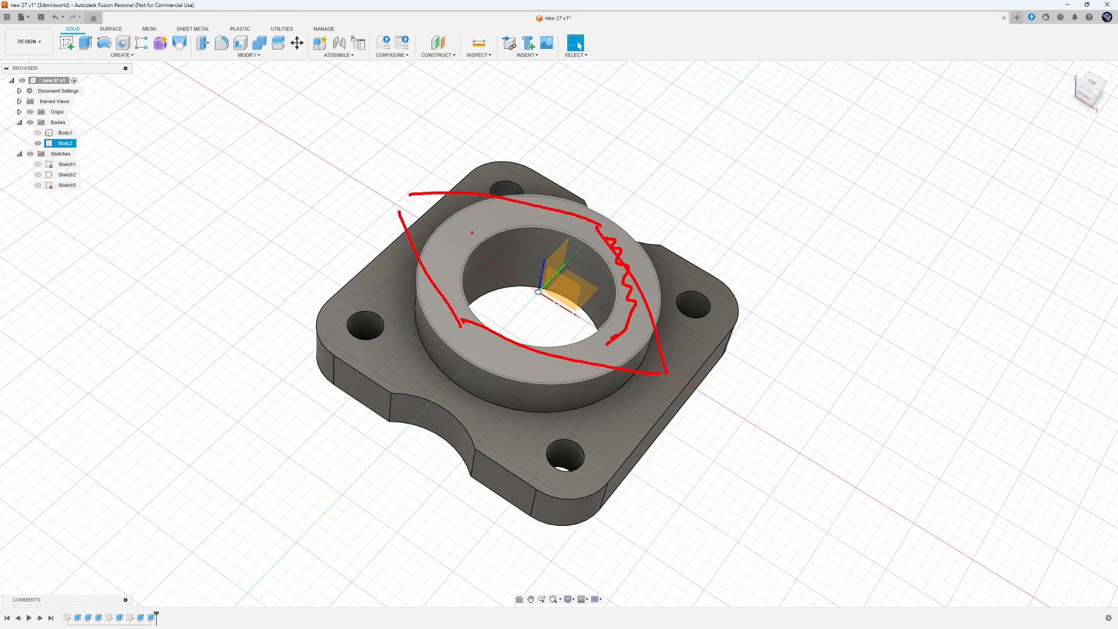
pyautogui.moveTo(472, 232)
pyautogui.mouseDown()
pyautogui.moveTo(487, 182)
pyautogui.moveTo(501, 212)
pyautogui.mouseUp()
pyautogui.moveTo(497, 206)
pyautogui.mouseDown()
pyautogui.moveTo(496, 216)
pyautogui.moveTo(508, 199)
pyautogui.moveTo(516, 223)
pyautogui.mouseUp()
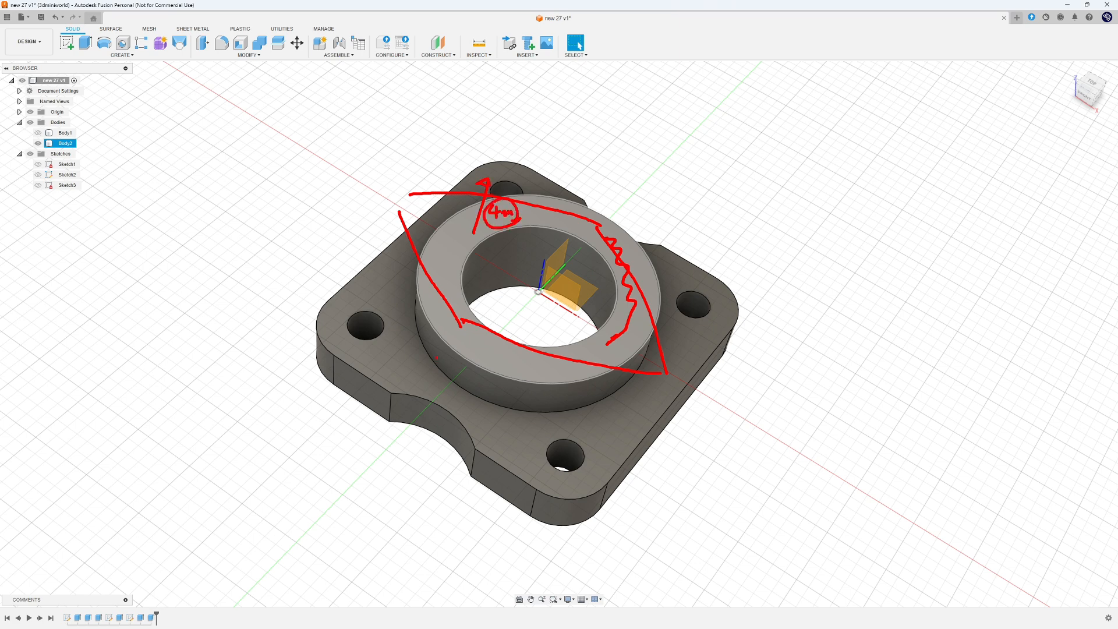
pyautogui.moveTo(451, 349)
pyautogui.mouseDown()
pyautogui.moveTo(447, 364)
pyautogui.moveTo(469, 344)
pyautogui.mouseUp()
pyautogui.moveTo(471, 170)
pyautogui.mouseDown()
pyautogui.moveTo(556, 202)
pyautogui.moveTo(512, 157)
pyautogui.moveTo(509, 175)
pyautogui.mouseUp()
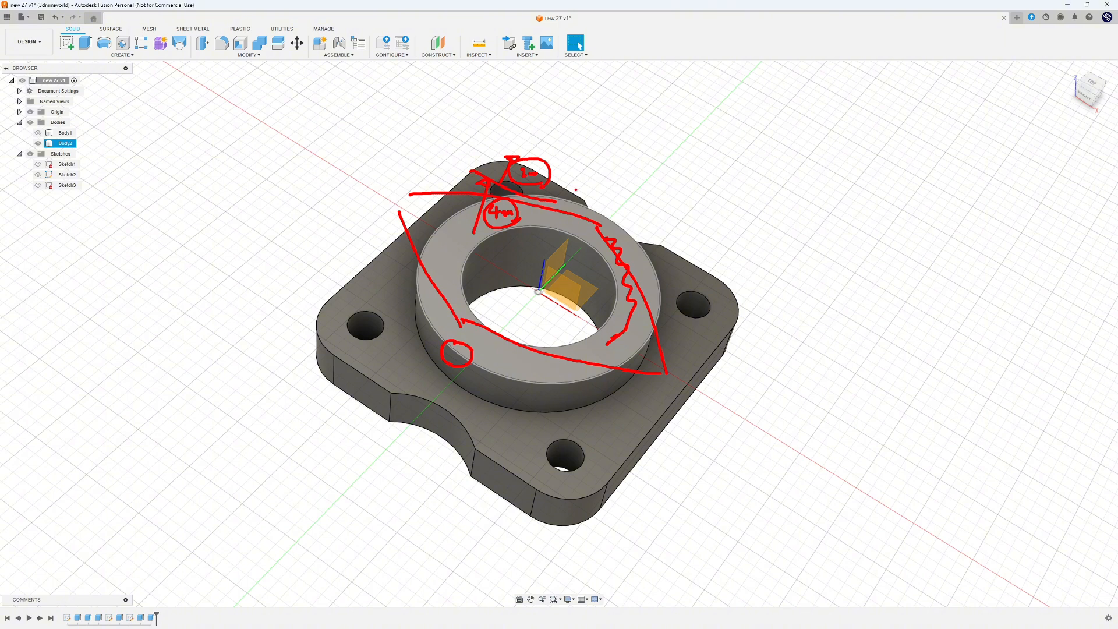
pyautogui.press('Escape')
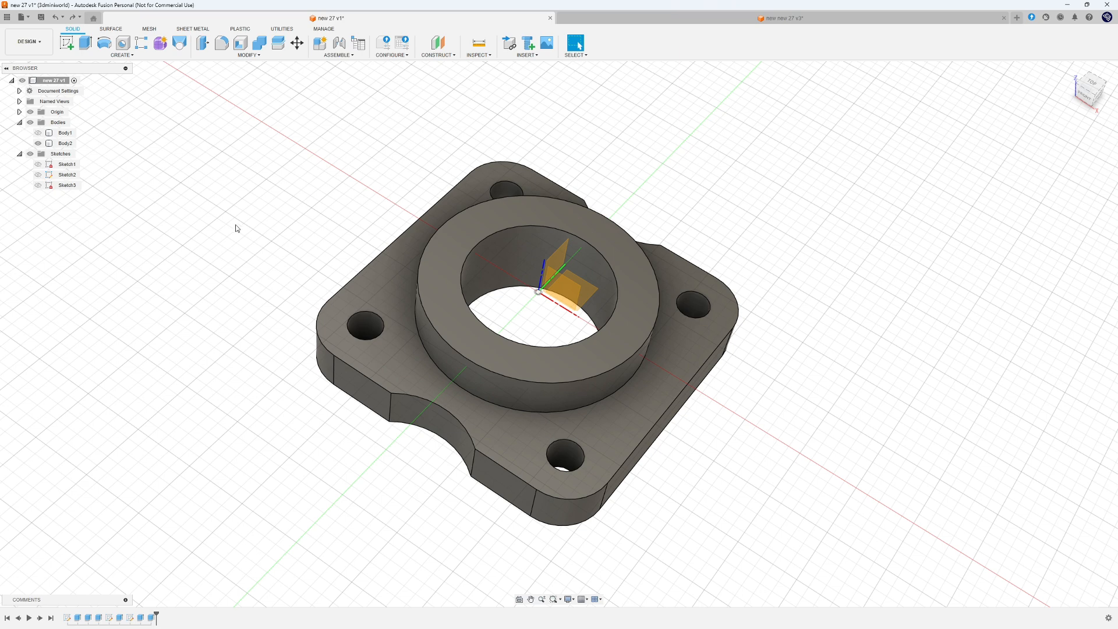
# - Start a new sketch on the upper face of the raised ring
pyautogui.click(66, 43)
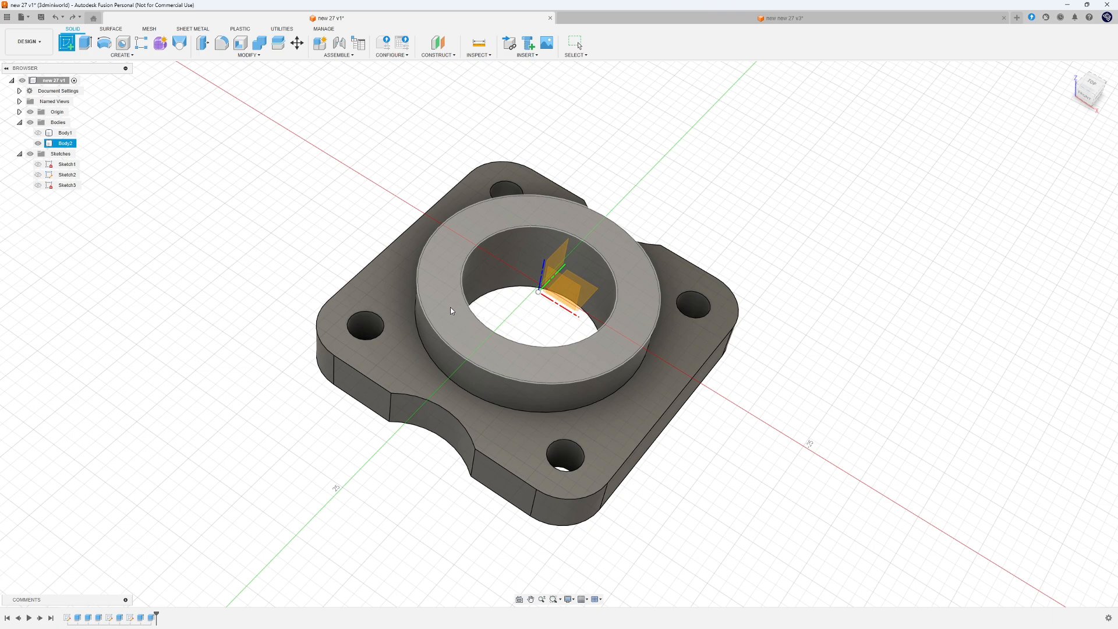
pyautogui.click(451, 316)
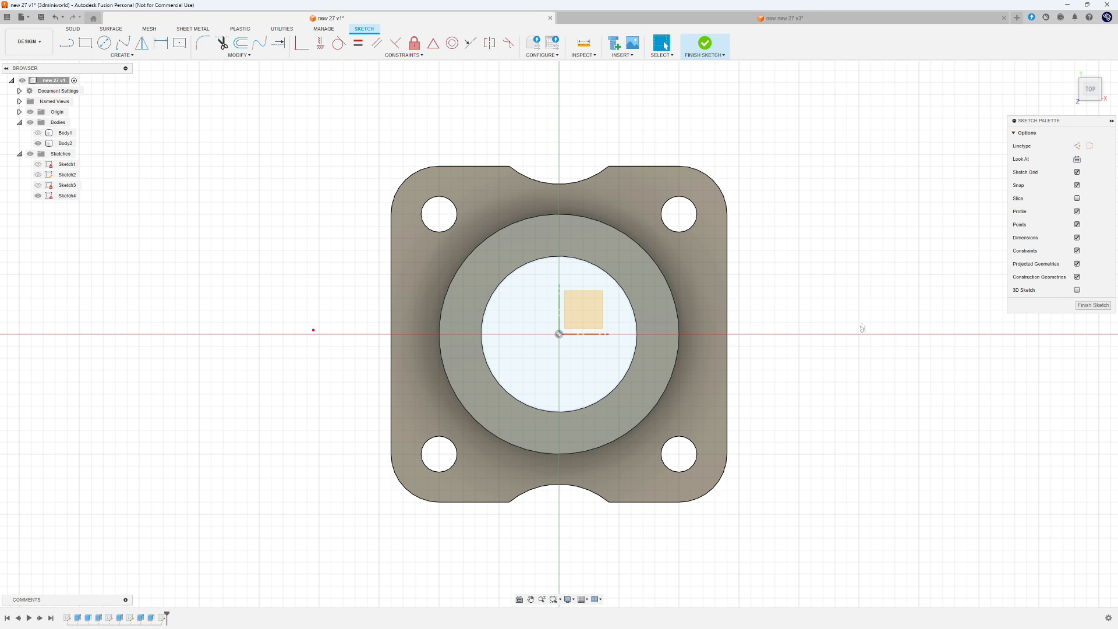
pyautogui.moveTo(499, 334)
pyautogui.mouseDown()
pyautogui.moveTo(303, 346)
pyautogui.moveTo(330, 324)
pyautogui.moveTo(330, 348)
pyautogui.mouseUp()
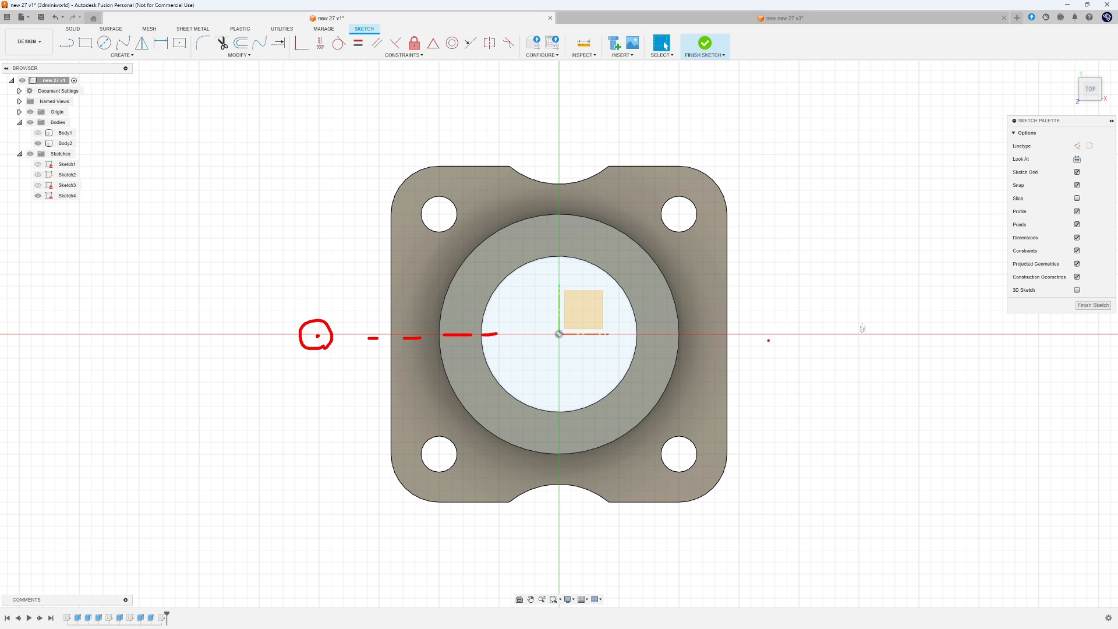
pyautogui.moveTo(788, 342)
pyautogui.mouseDown()
pyautogui.moveTo(767, 336)
pyautogui.moveTo(791, 326)
pyautogui.moveTo(783, 344)
pyautogui.mouseUp()
pyautogui.moveTo(441, 142)
pyautogui.mouseDown()
pyautogui.moveTo(536, 104)
pyautogui.moveTo(622, 122)
pyautogui.mouseUp()
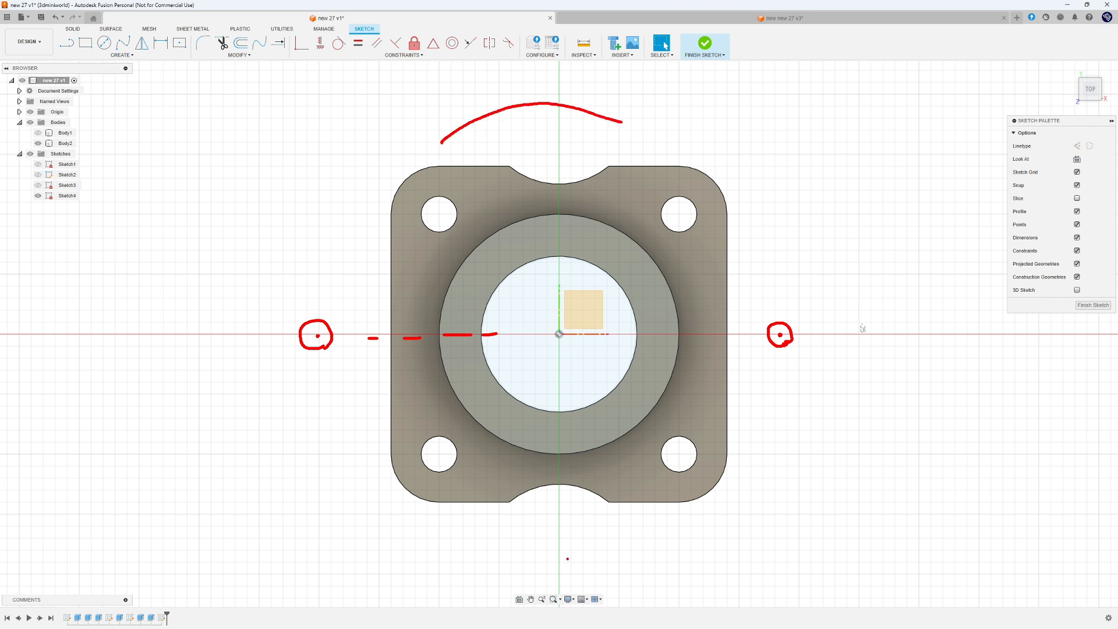
pyautogui.moveTo(496, 536); pyautogui.dragTo(642, 523)
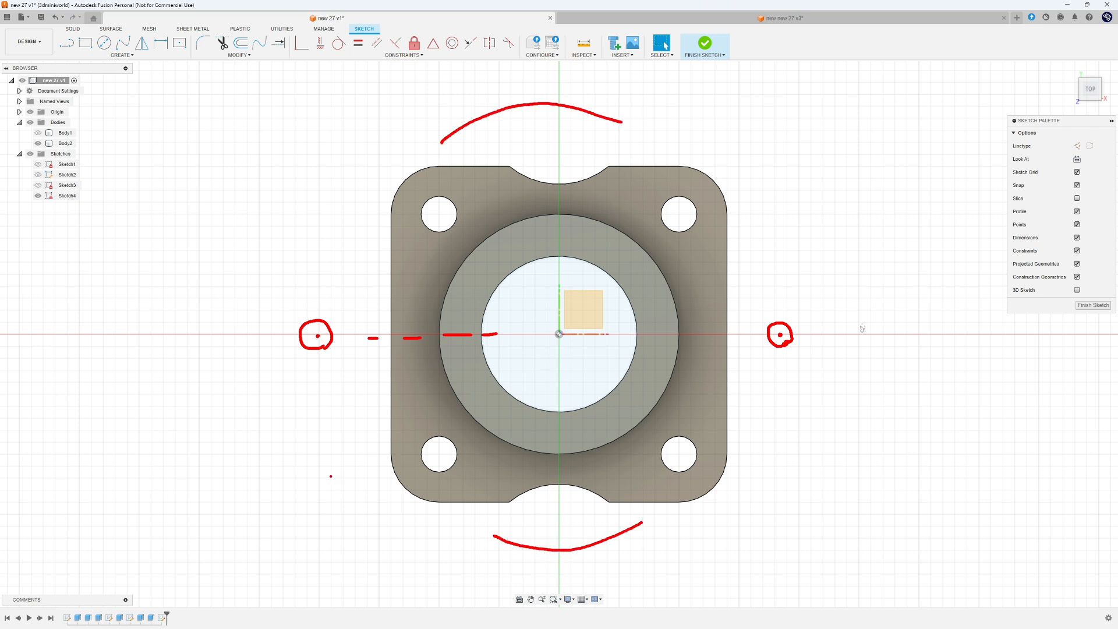
pyautogui.moveTo(288, 305)
pyautogui.mouseDown()
pyautogui.moveTo(280, 319)
pyautogui.moveTo(293, 378)
pyautogui.mouseUp()
pyautogui.moveTo(816, 314)
pyautogui.mouseDown()
pyautogui.moveTo(831, 346)
pyautogui.moveTo(827, 376)
pyautogui.mouseUp()
pyautogui.moveTo(816, 315); pyautogui.dragTo(623, 127)
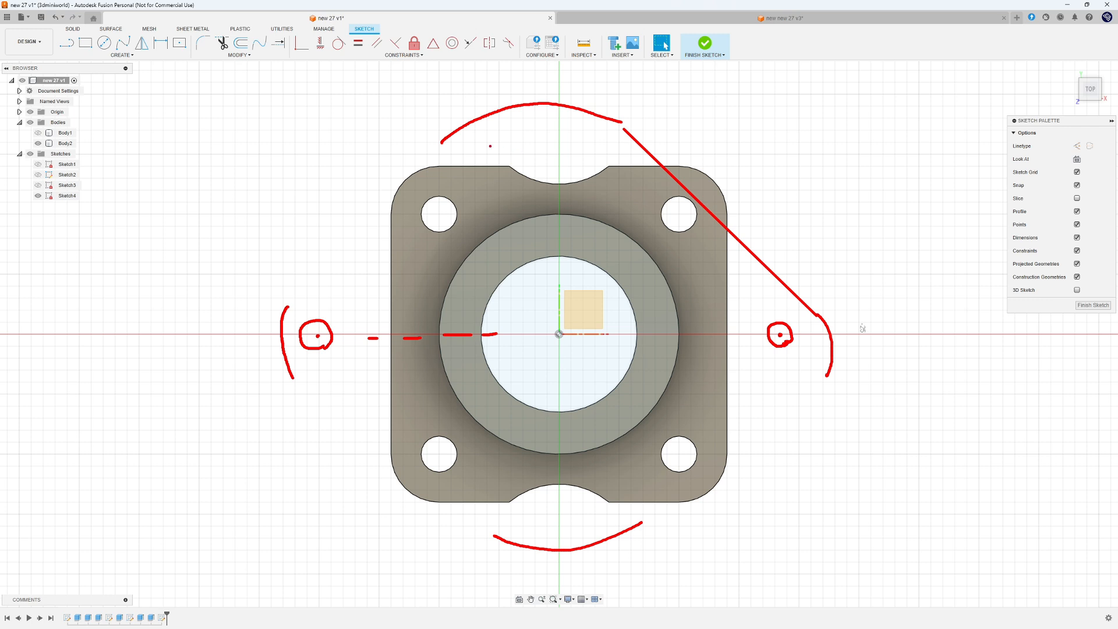
pyautogui.moveTo(437, 145); pyautogui.dragTo(287, 320)
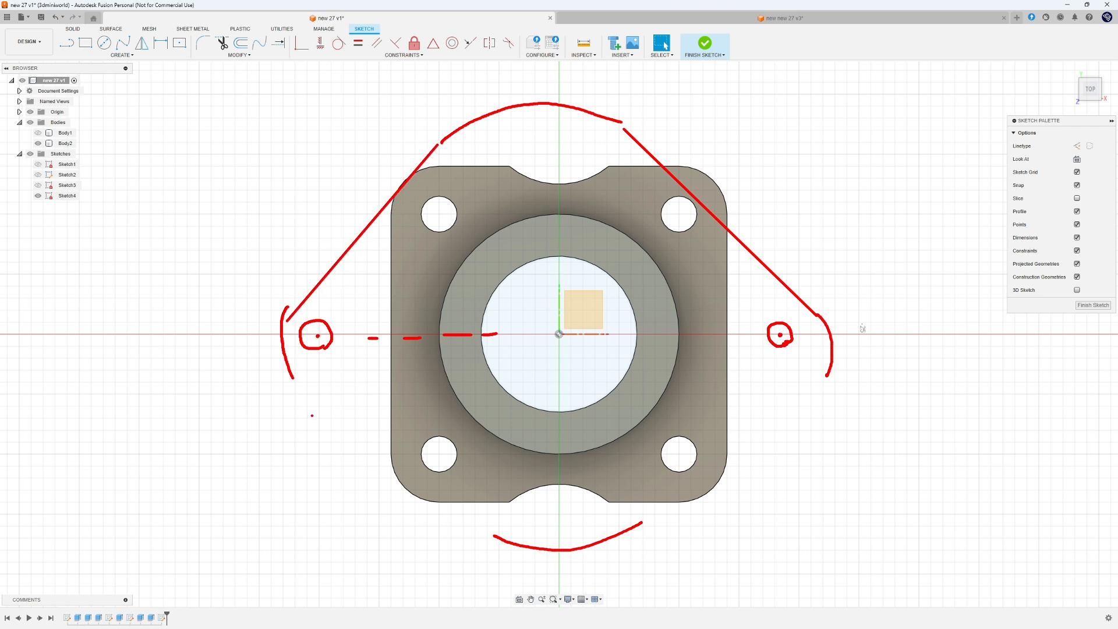
pyautogui.moveTo(293, 381); pyautogui.dragTo(492, 522)
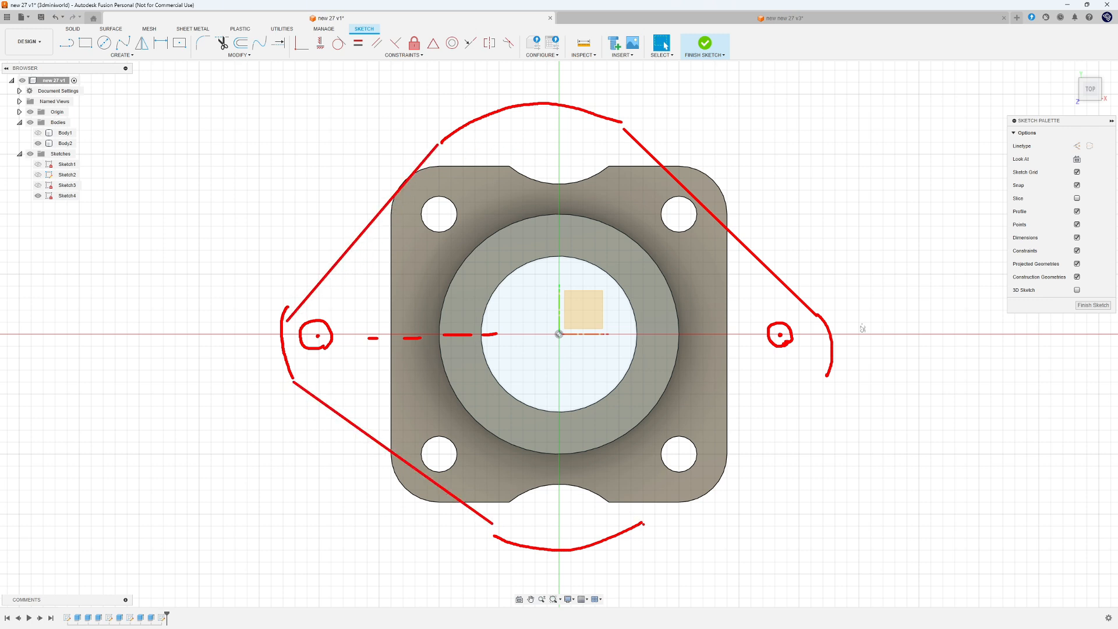
pyautogui.moveTo(643, 523); pyautogui.dragTo(819, 382)
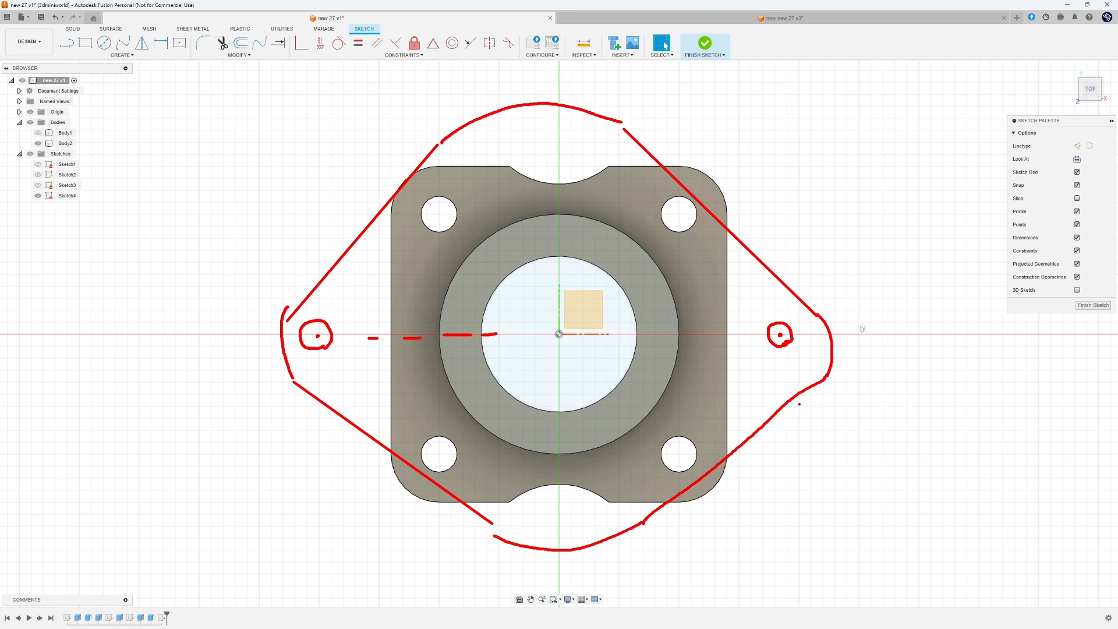
pyautogui.moveTo(541, 124)
pyautogui.mouseDown()
pyautogui.moveTo(520, 120)
pyautogui.moveTo(543, 118)
pyautogui.mouseUp()
pyautogui.moveTo(601, 115)
pyautogui.mouseDown()
pyautogui.moveTo(639, 109)
pyautogui.moveTo(649, 120)
pyautogui.mouseUp()
pyautogui.moveTo(654, 113)
pyautogui.mouseDown()
pyautogui.moveTo(636, 107)
pyautogui.moveTo(624, 130)
pyautogui.mouseUp()
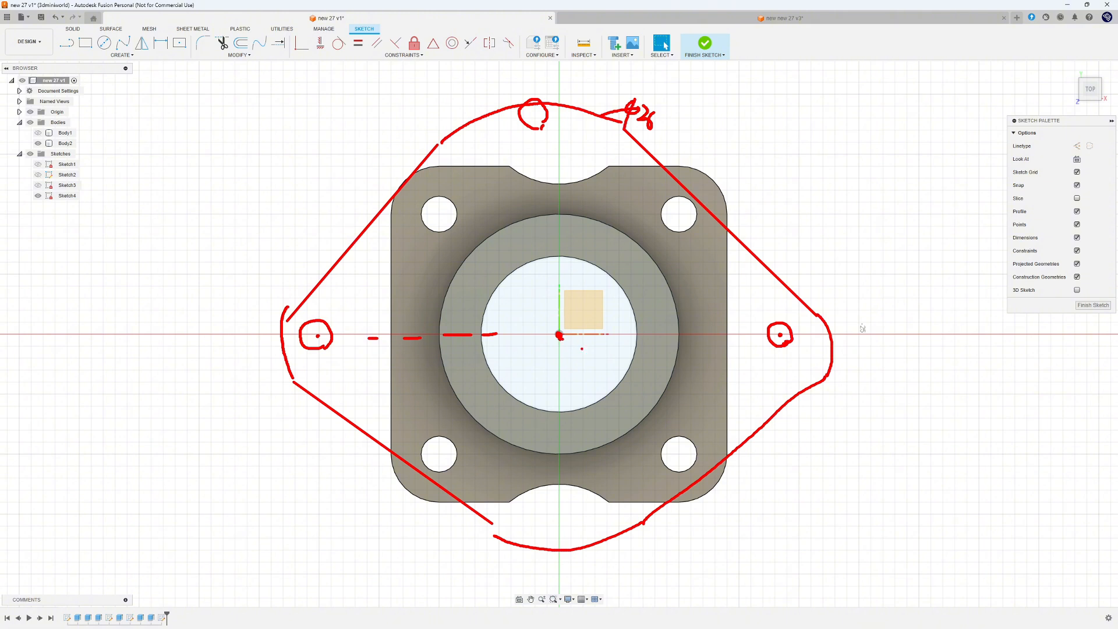
pyautogui.moveTo(577, 546)
pyautogui.mouseDown()
pyautogui.moveTo(439, 448)
pyautogui.moveTo(489, 175)
pyautogui.moveTo(652, 477)
pyautogui.mouseUp()
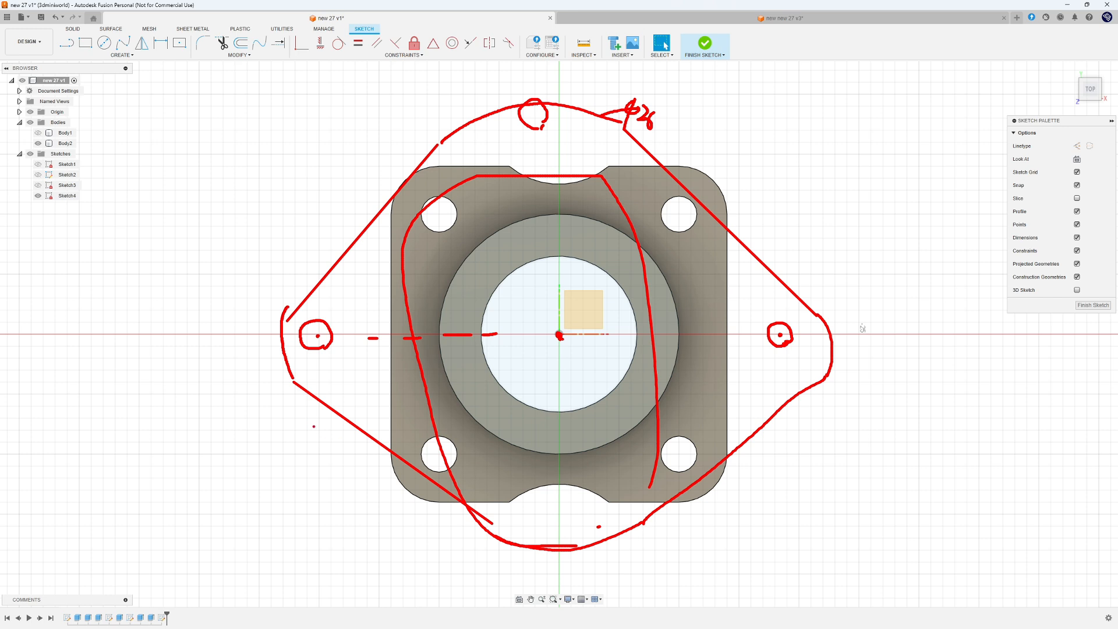
pyautogui.moveTo(289, 310); pyautogui.dragTo(292, 364)
pyautogui.moveTo(219, 333)
pyautogui.mouseDown()
pyautogui.moveTo(225, 370)
pyautogui.moveTo(245, 348)
pyautogui.mouseUp()
pyautogui.moveTo(241, 338); pyautogui.dragTo(242, 355)
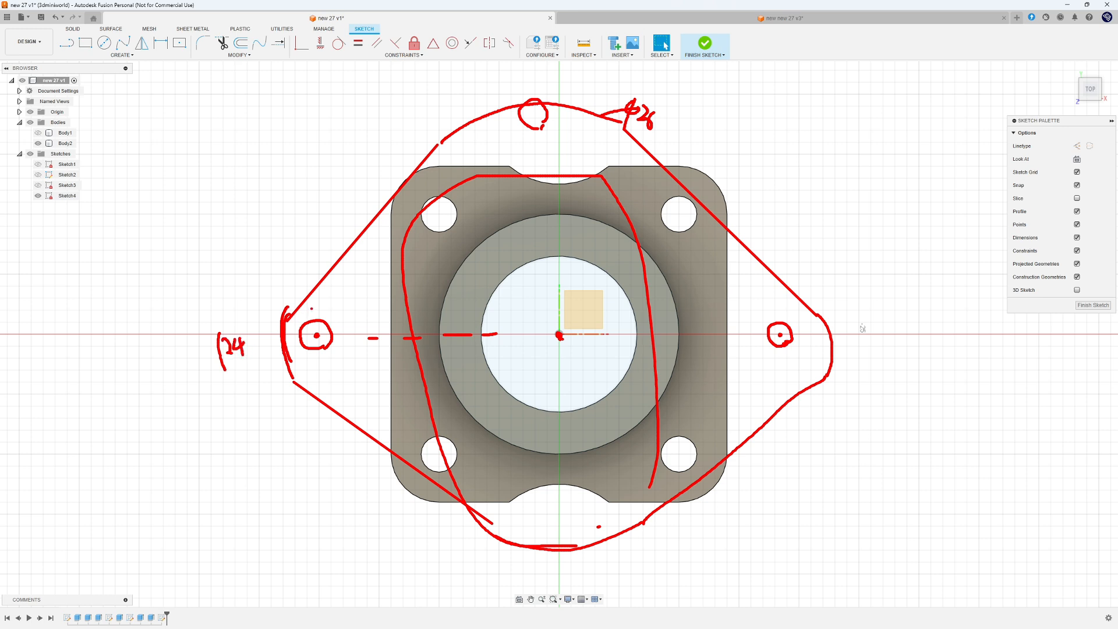
pyautogui.moveTo(313, 303)
pyautogui.mouseDown()
pyautogui.moveTo(270, 345)
pyautogui.moveTo(342, 374)
pyautogui.moveTo(307, 304)
pyautogui.mouseUp()
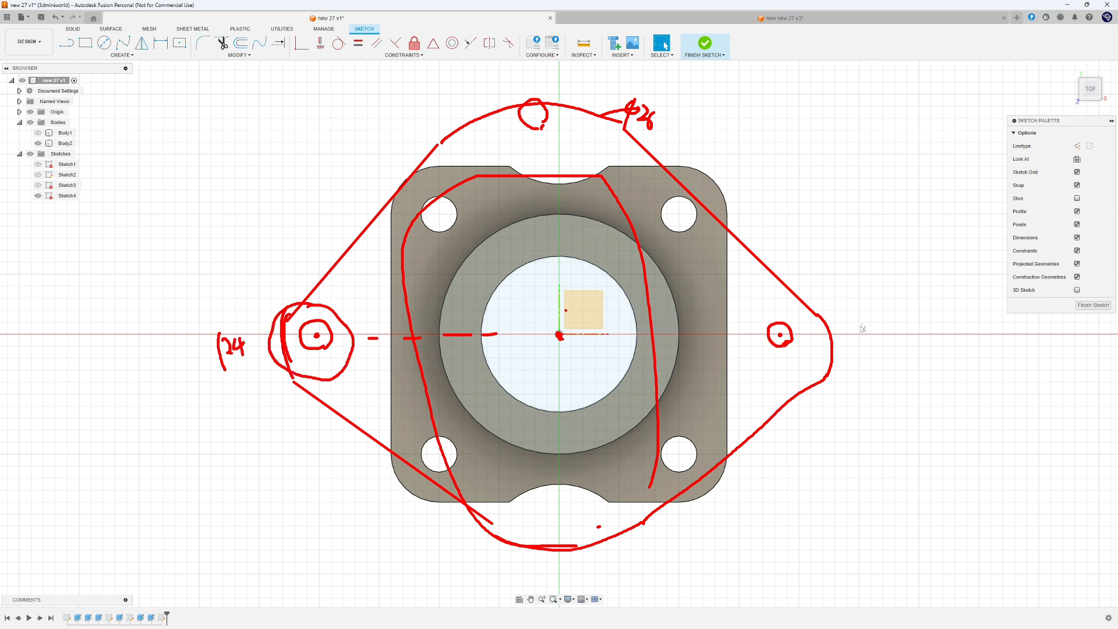
pyautogui.moveTo(803, 307)
pyautogui.mouseDown()
pyautogui.moveTo(766, 300)
pyautogui.moveTo(752, 362)
pyautogui.moveTo(830, 362)
pyautogui.moveTo(794, 308)
pyautogui.mouseUp()
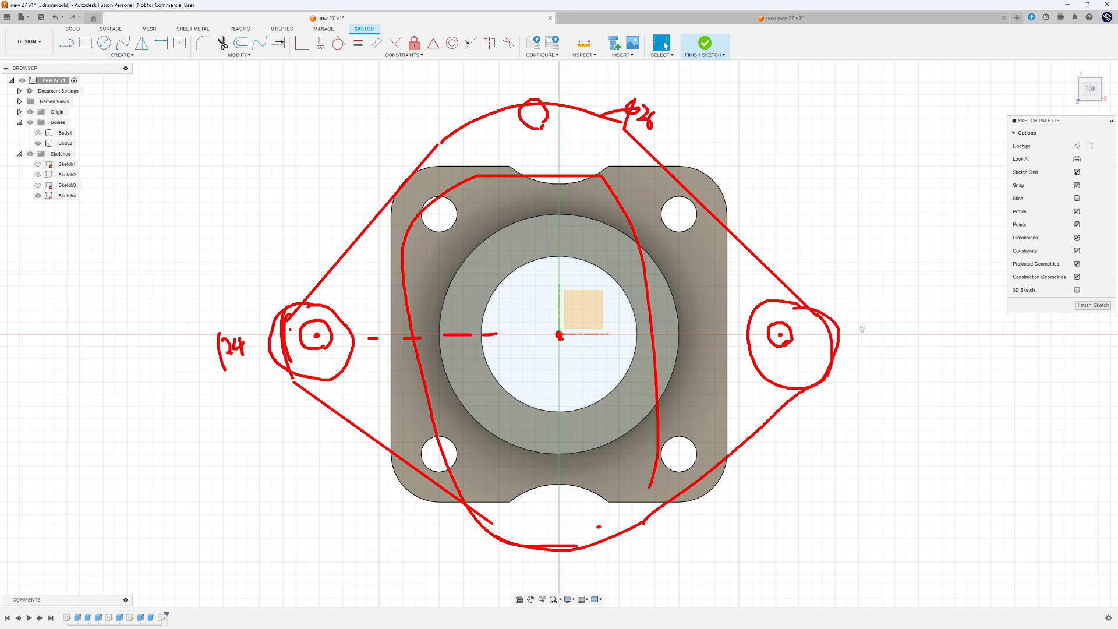
pyautogui.moveTo(287, 314); pyautogui.dragTo(447, 145)
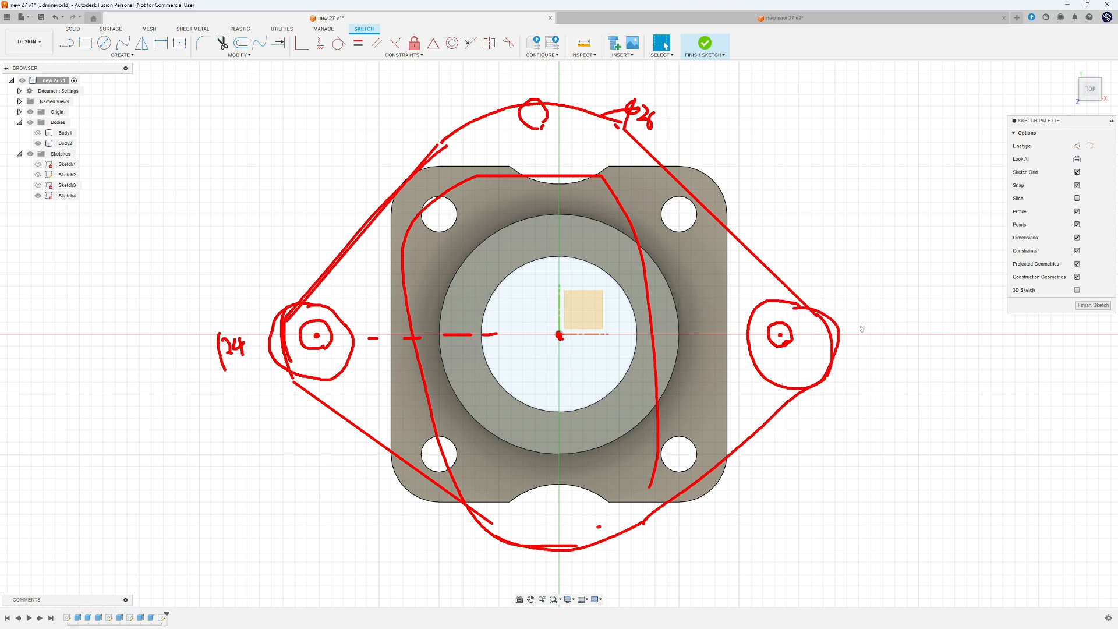
pyautogui.moveTo(619, 128); pyautogui.dragTo(812, 309)
pyautogui.moveTo(814, 389); pyautogui.dragTo(573, 552)
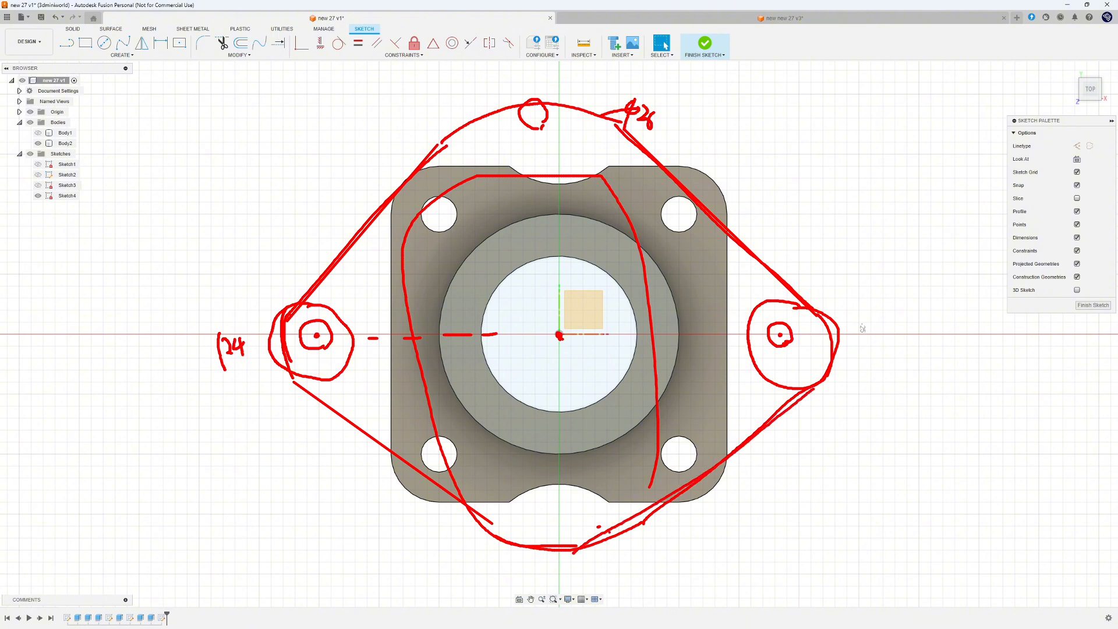
pyautogui.moveTo(504, 544)
pyautogui.mouseDown()
pyautogui.moveTo(310, 412)
pyautogui.moveTo(273, 370)
pyautogui.mouseUp()
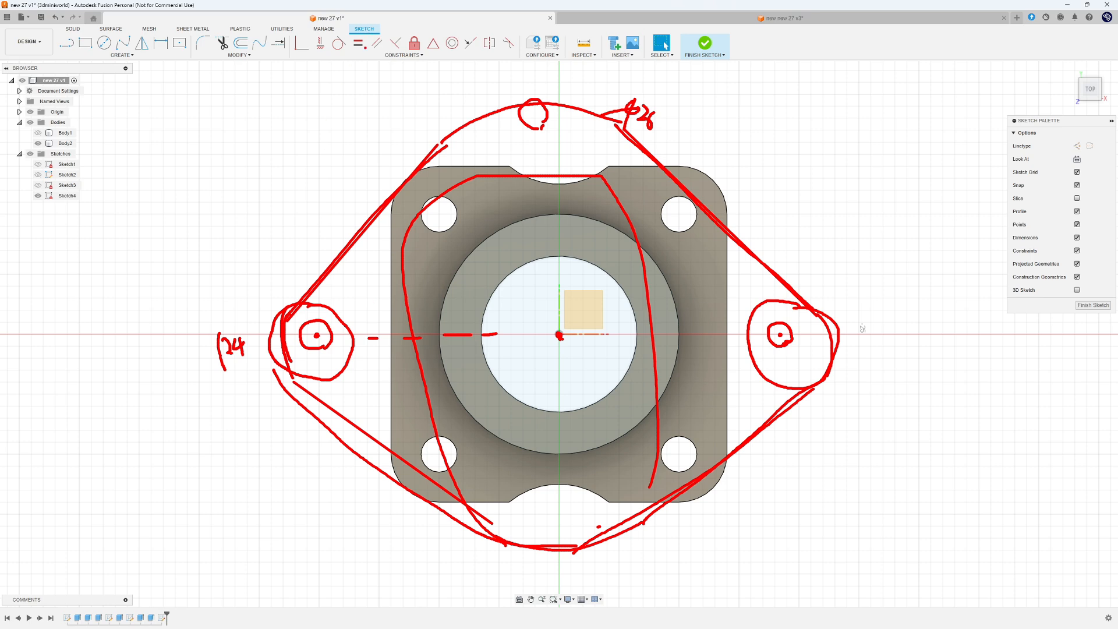
pyautogui.press('Escape')
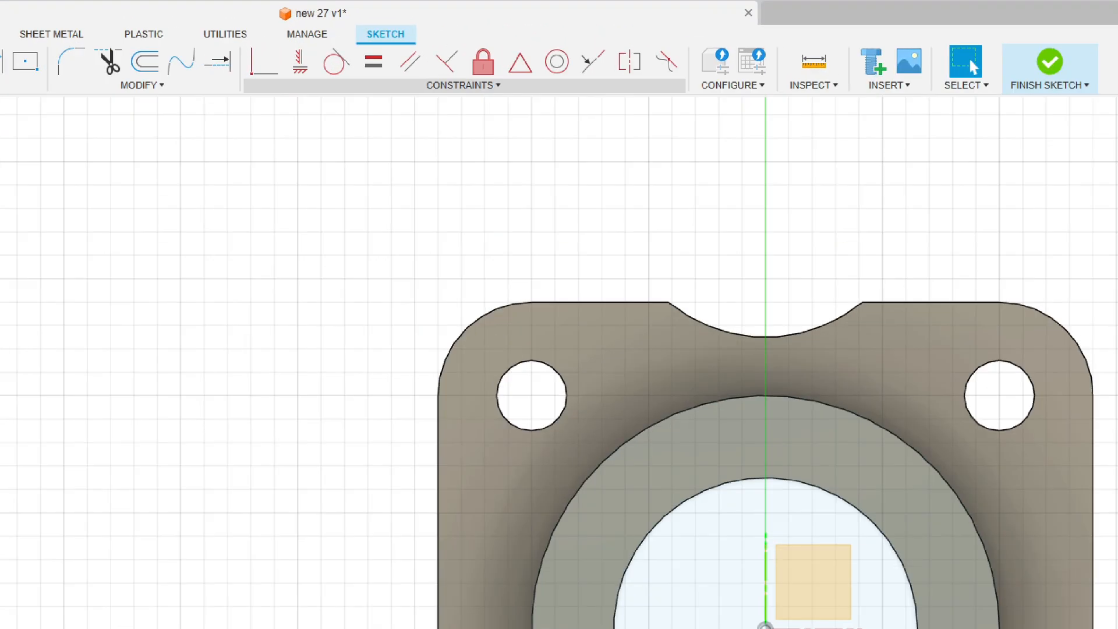
pyautogui.moveTo(348, 35); pyautogui.dragTo(349, 27)
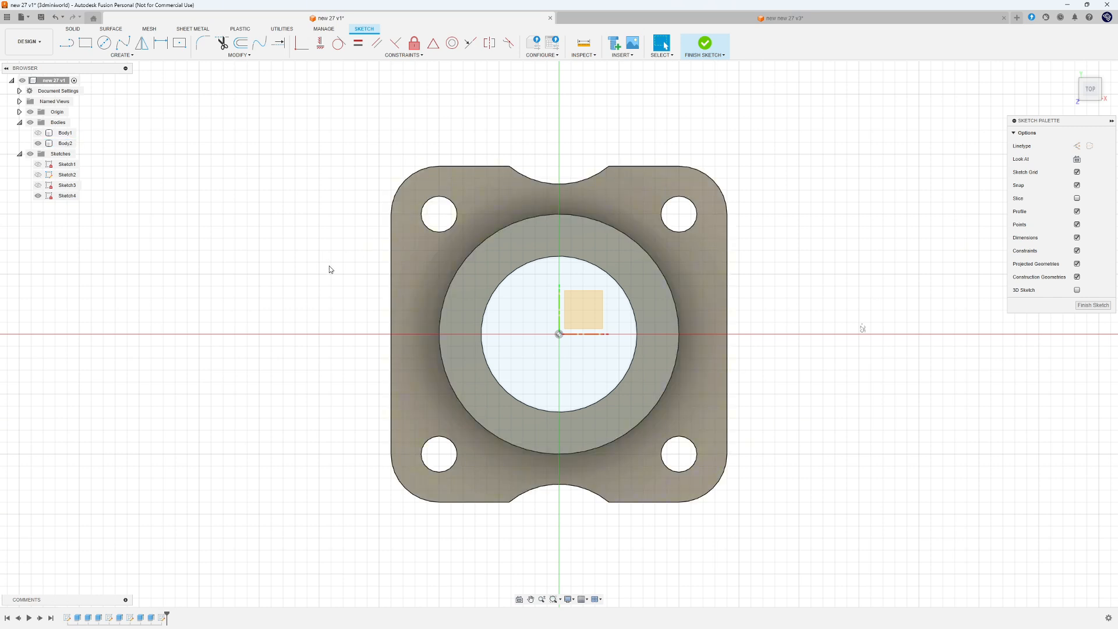
# - Project the raised ring's outer and inner circular edges into the sketch and hide the plate body
pyautogui.click(122, 55)
pyautogui.moveTo(102, 187)
pyautogui.click(175, 190)
pyautogui.click(446, 278)
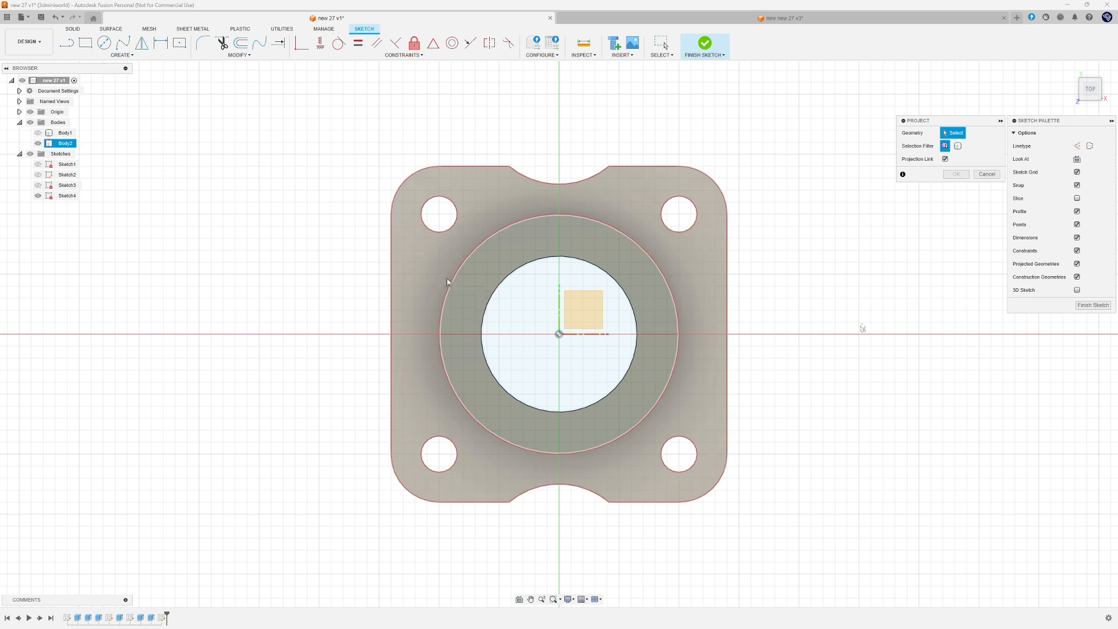
pyautogui.click(502, 282)
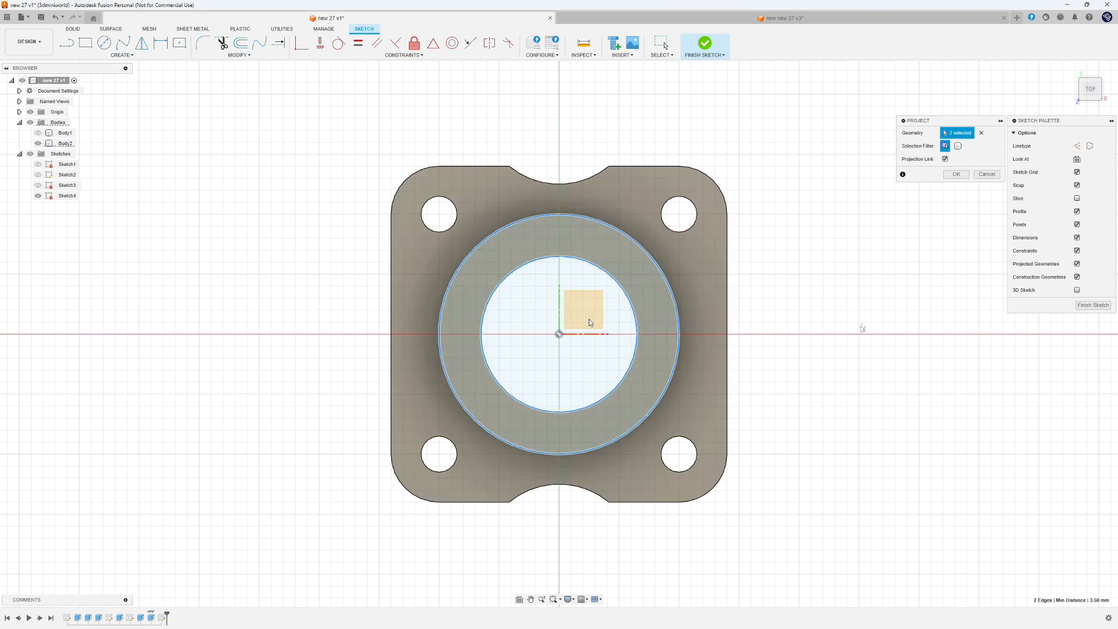
pyautogui.click(956, 174)
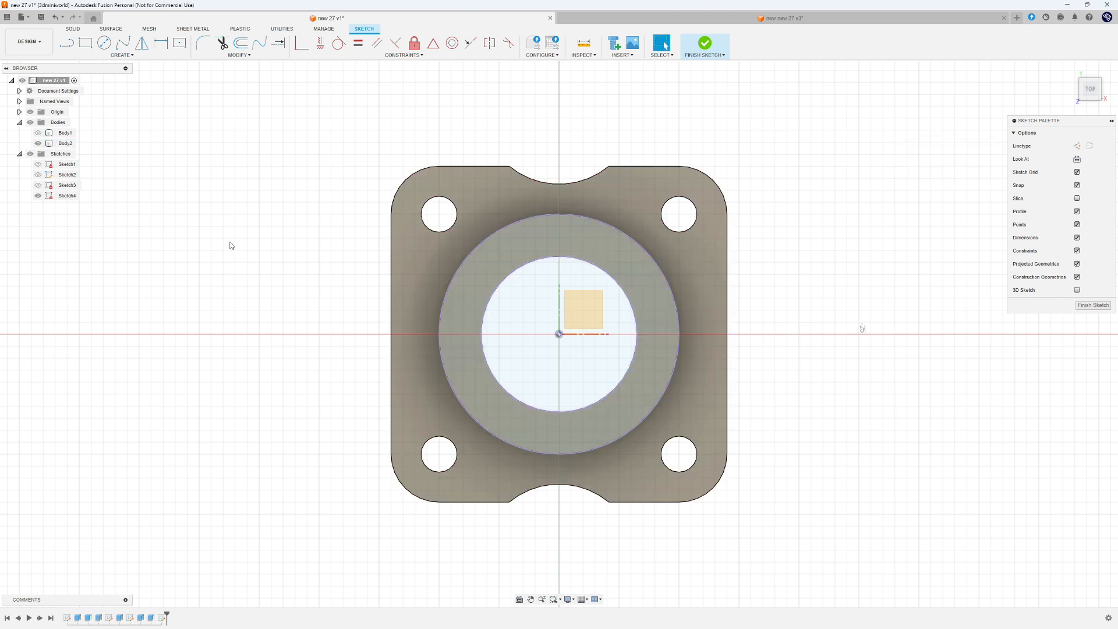
pyautogui.click(38, 143)
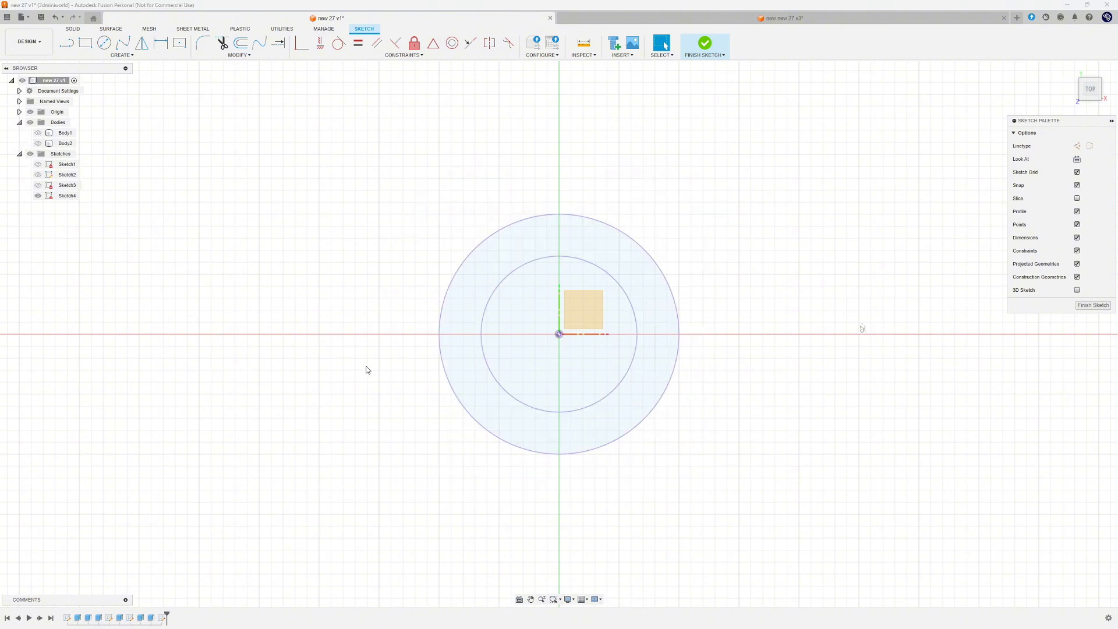
# - Draw a 4 mm diameter circle on the horizontal axis, about 15 mm left of the origin
pyautogui.press('c')
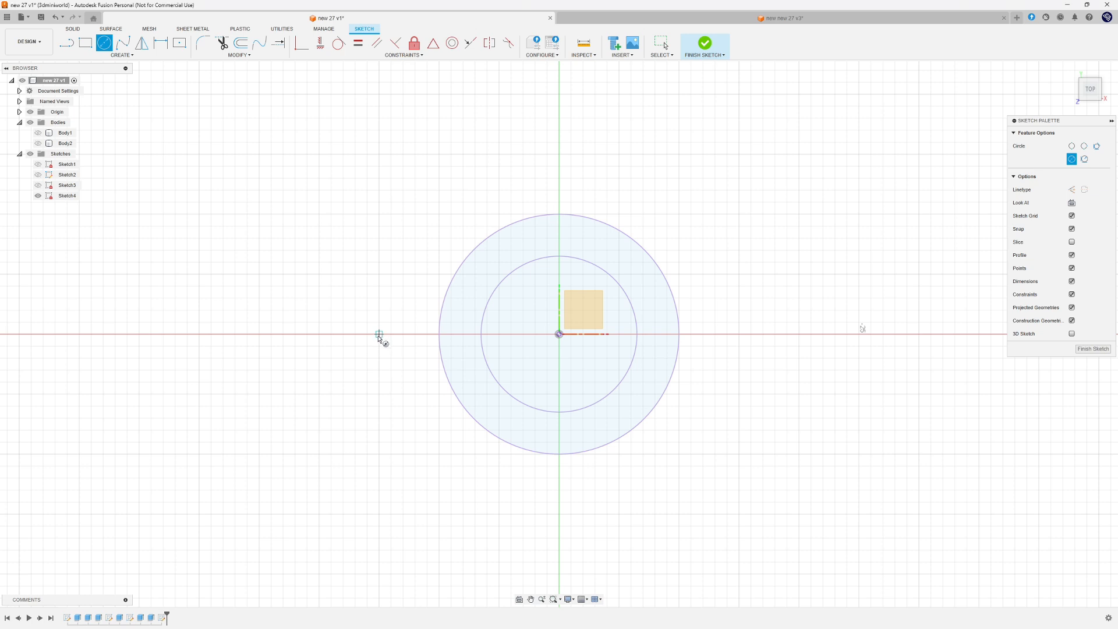
pyautogui.click(379, 334)
pyautogui.write('4')
pyautogui.press('Return')
pyautogui.press('Escape')
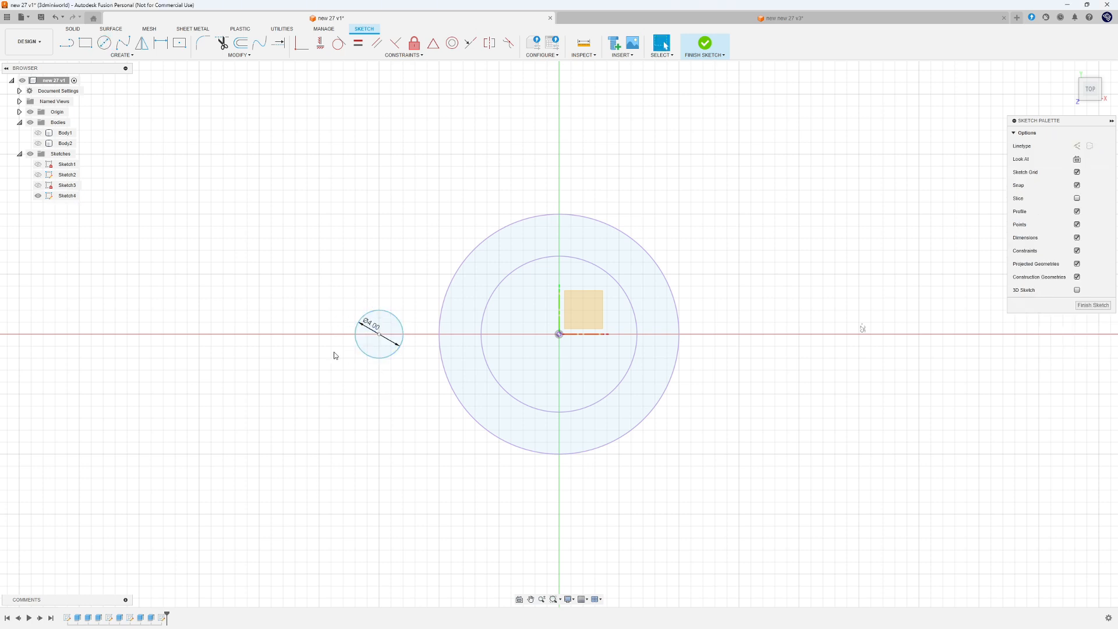
# - Add an 8 mm diameter circle concentric with the 4 mm circle
pyautogui.press('c')
pyautogui.click(379, 334)
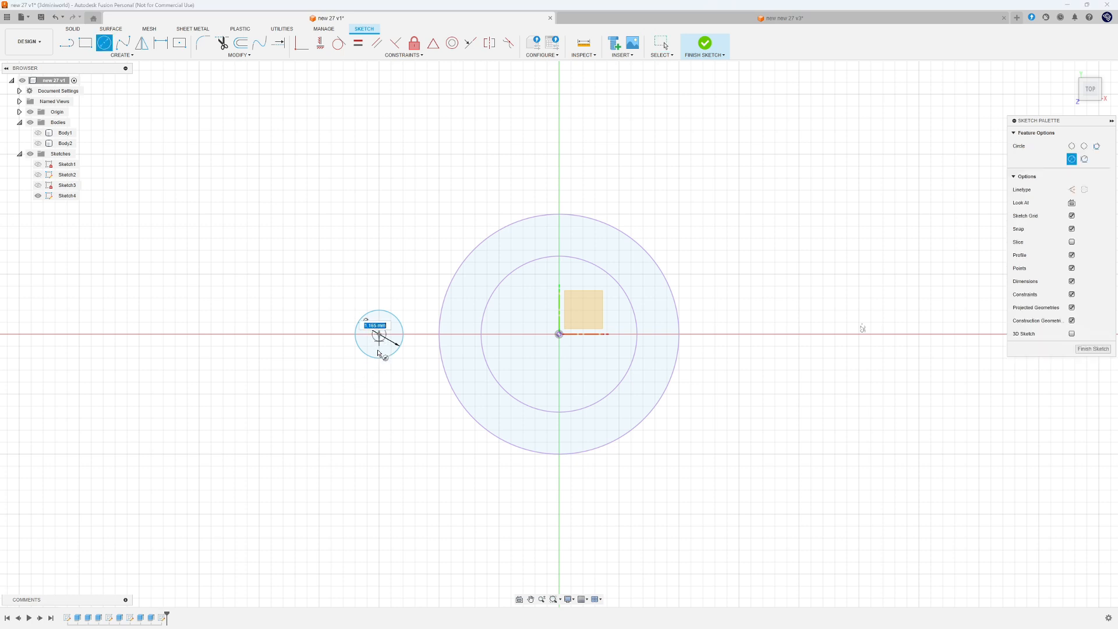
pyautogui.write('8')
pyautogui.press('Return')
pyautogui.press('Escape')
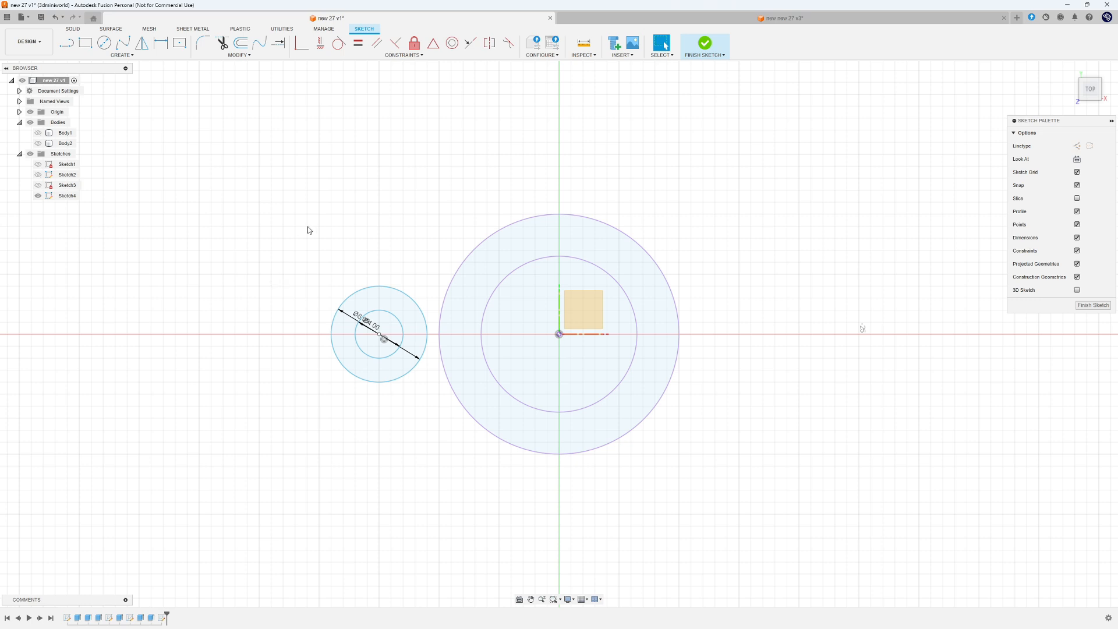
# - Align the small circles' centre horizontally with the sketch origin using a Horizontal/Vertical constraint
pyautogui.click(323, 50)
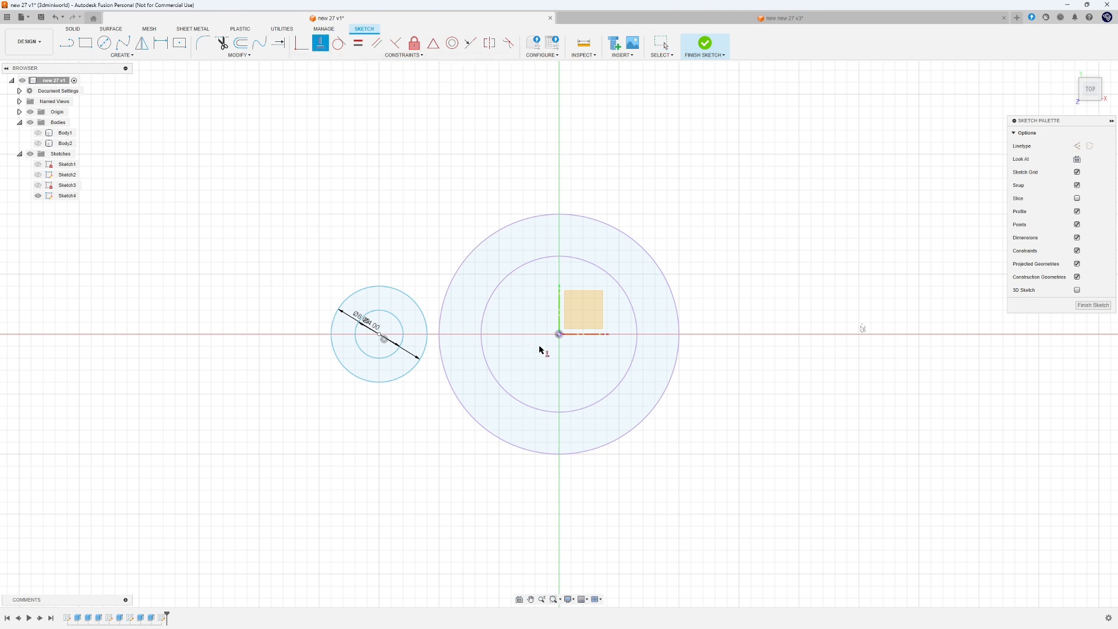
pyautogui.click(559, 335)
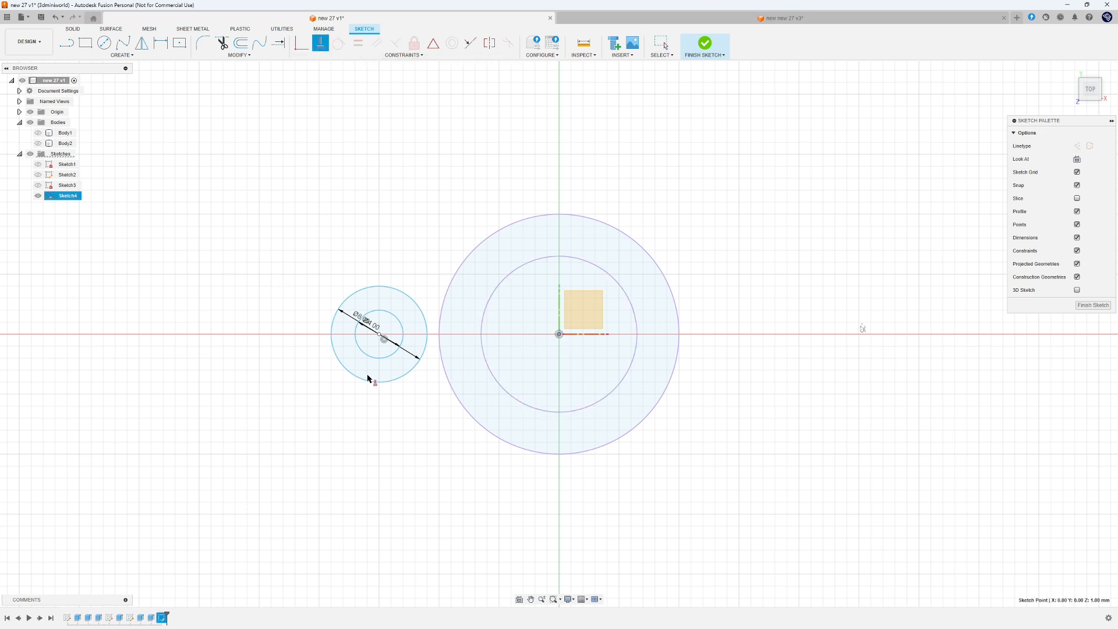
pyautogui.click(379, 336)
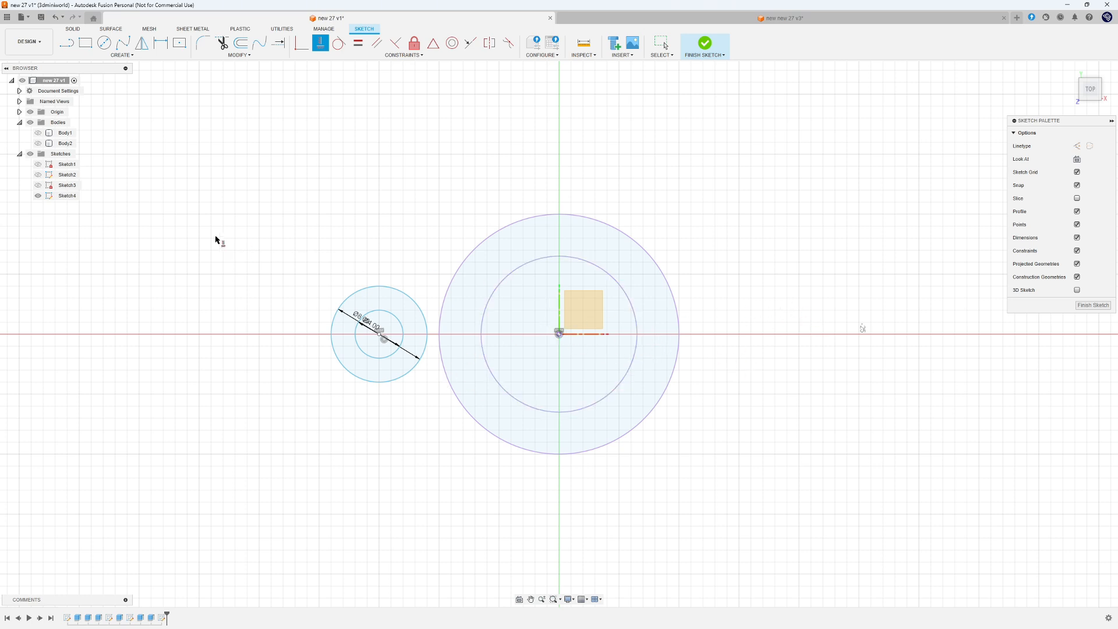
# - Mirror the concentric 4 mm and 8 mm circles across the vertical axis through the sketch origin
pyautogui.click(142, 43)
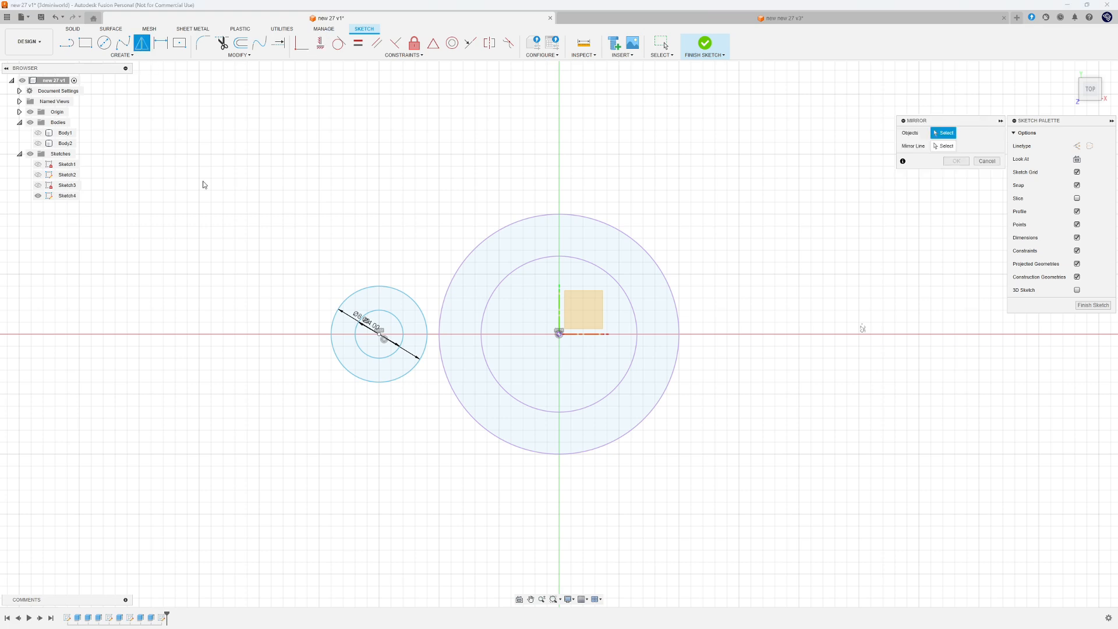
pyautogui.click(392, 317)
pyautogui.click(405, 297)
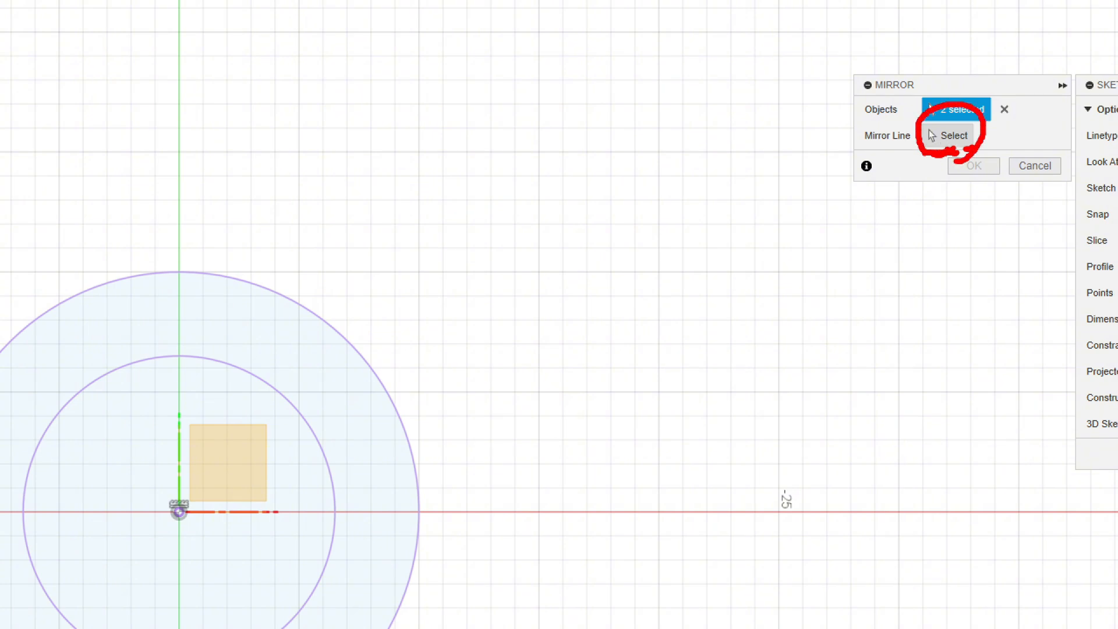
pyautogui.click(948, 135)
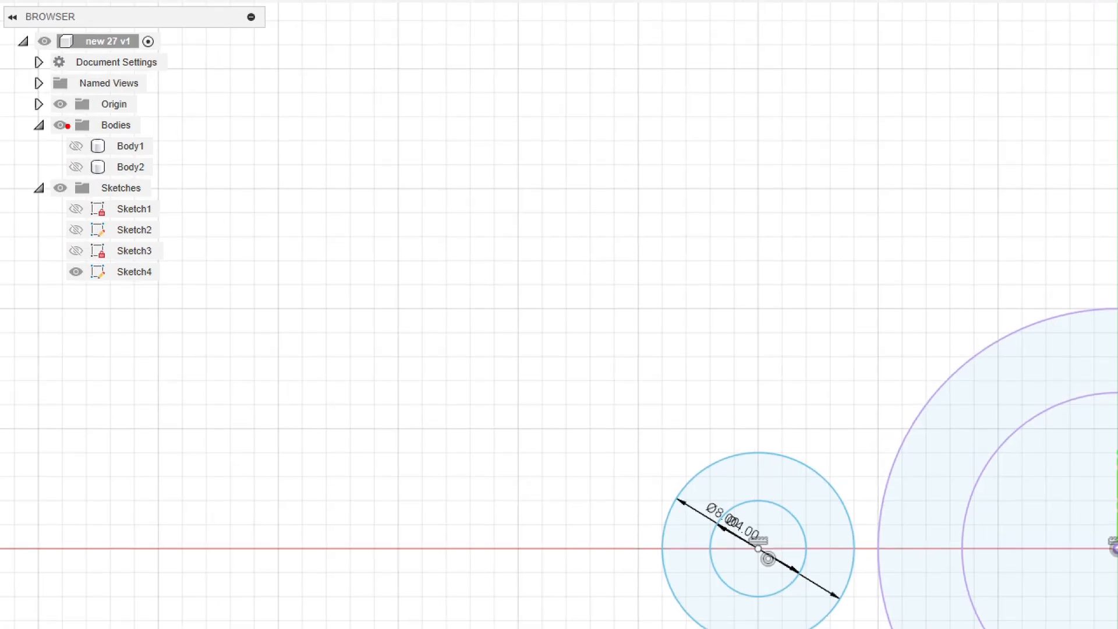
pyautogui.moveTo(78, 117)
pyautogui.mouseDown()
pyautogui.moveTo(116, 114)
pyautogui.moveTo(67, 82)
pyautogui.moveTo(75, 115)
pyautogui.mouseUp()
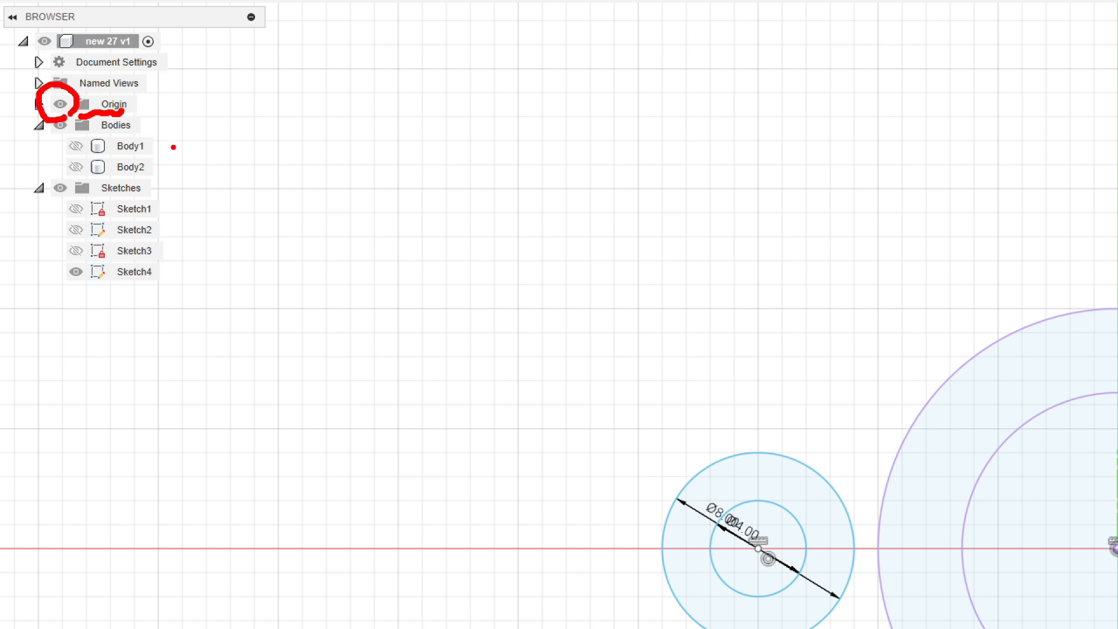
pyautogui.moveTo(154, 106); pyautogui.dragTo(164, 124)
pyautogui.press('Escape')
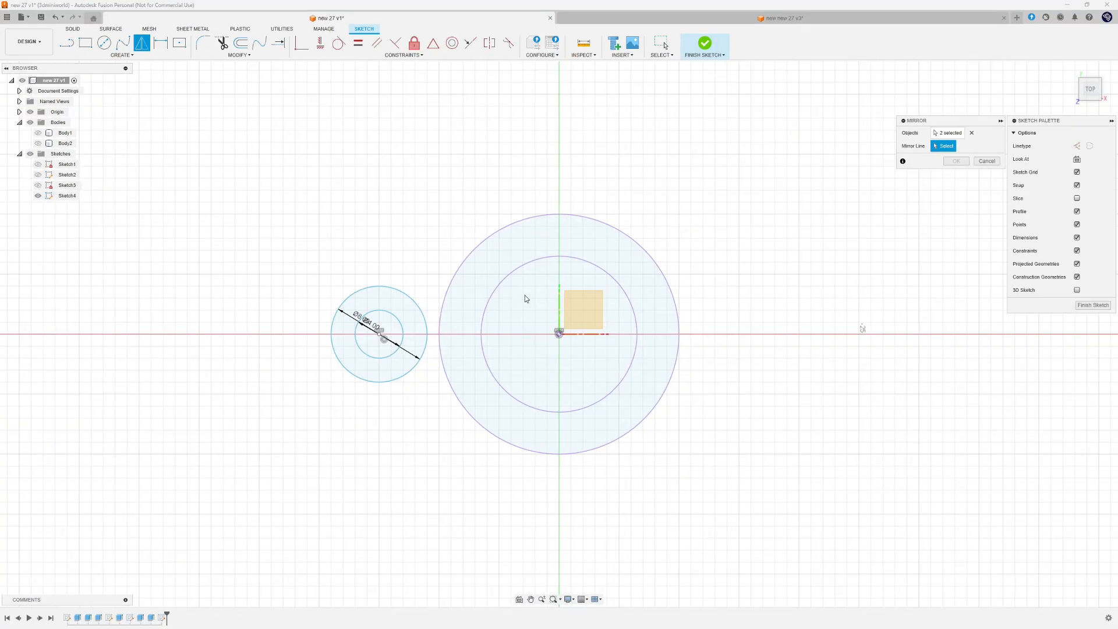
pyautogui.click(559, 302)
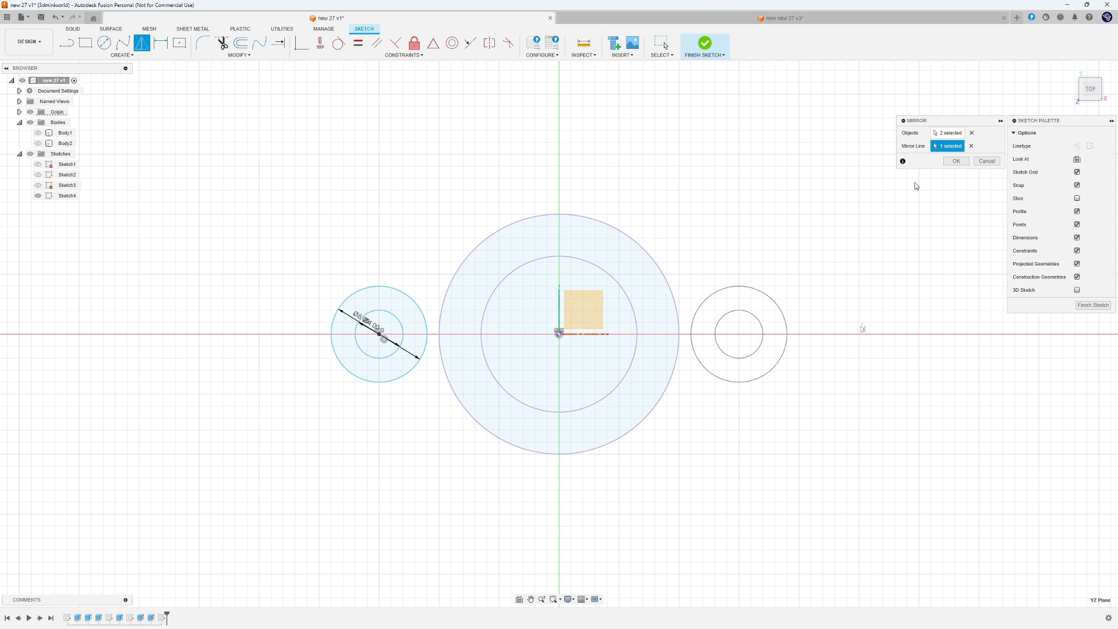
pyautogui.click(956, 161)
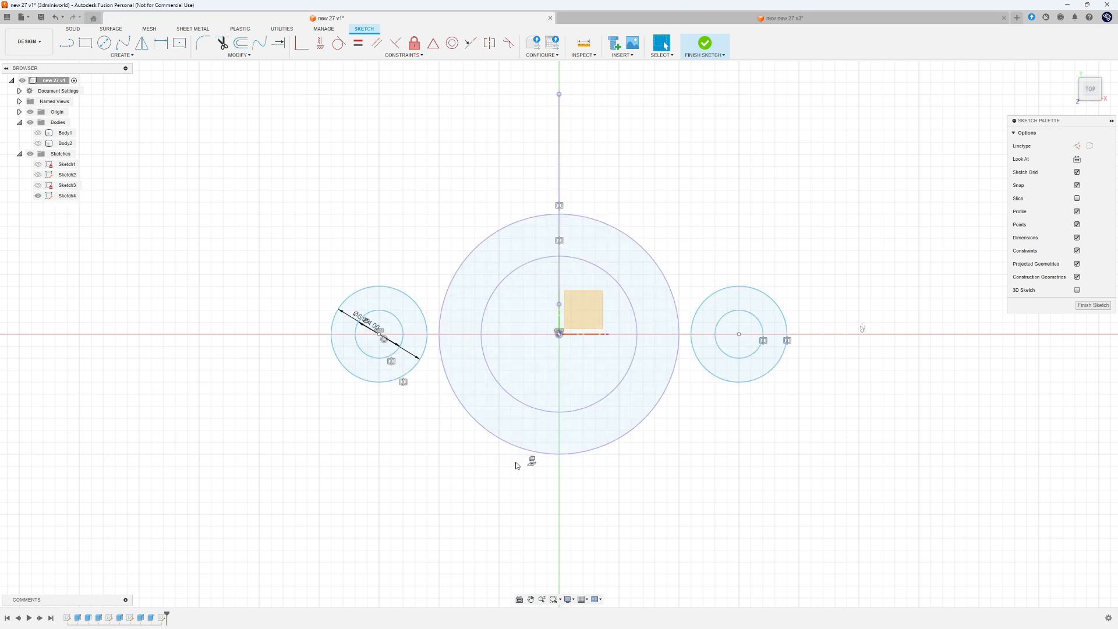
# - Dimension the centre distance between the original and mirrored small circles as 32 mm
pyautogui.press('d')
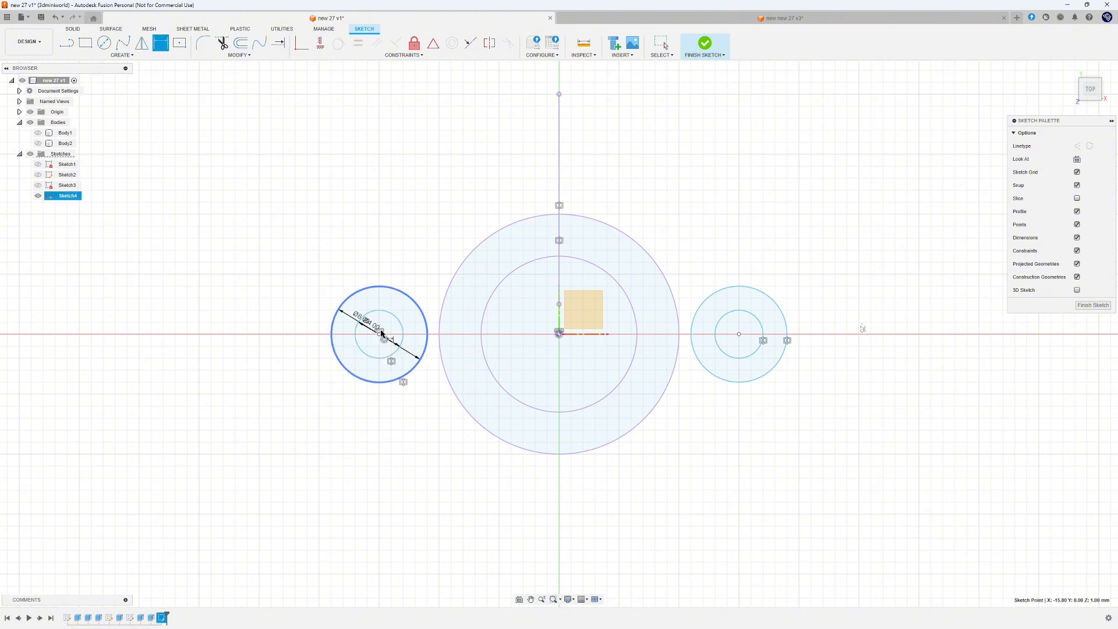
pyautogui.click(739, 333)
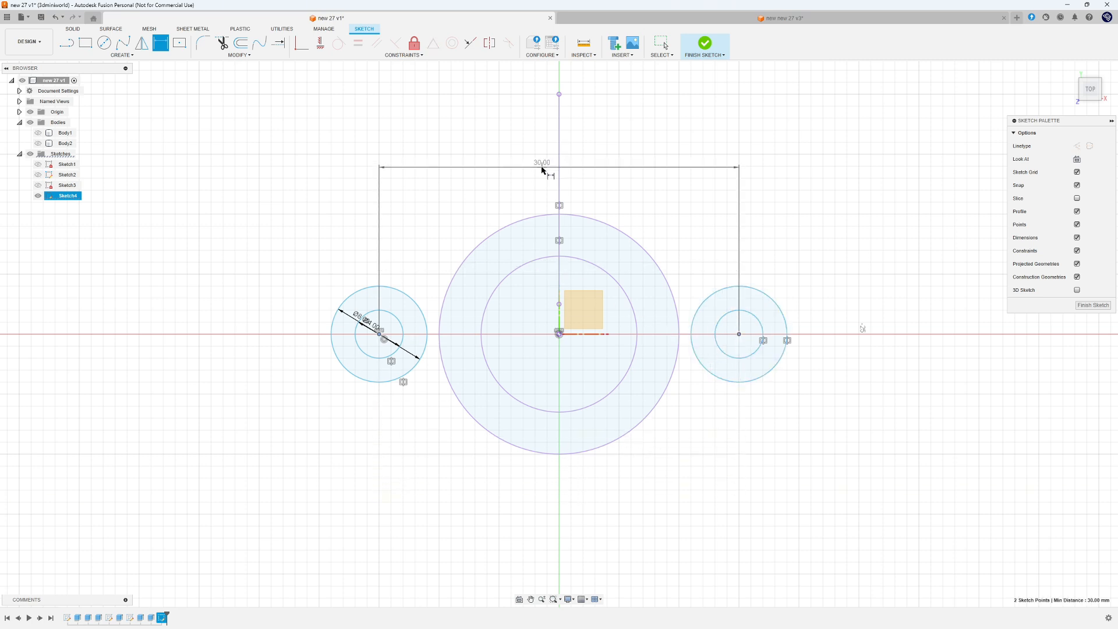
pyautogui.click(542, 167)
pyautogui.write('32')
pyautogui.press('Return')
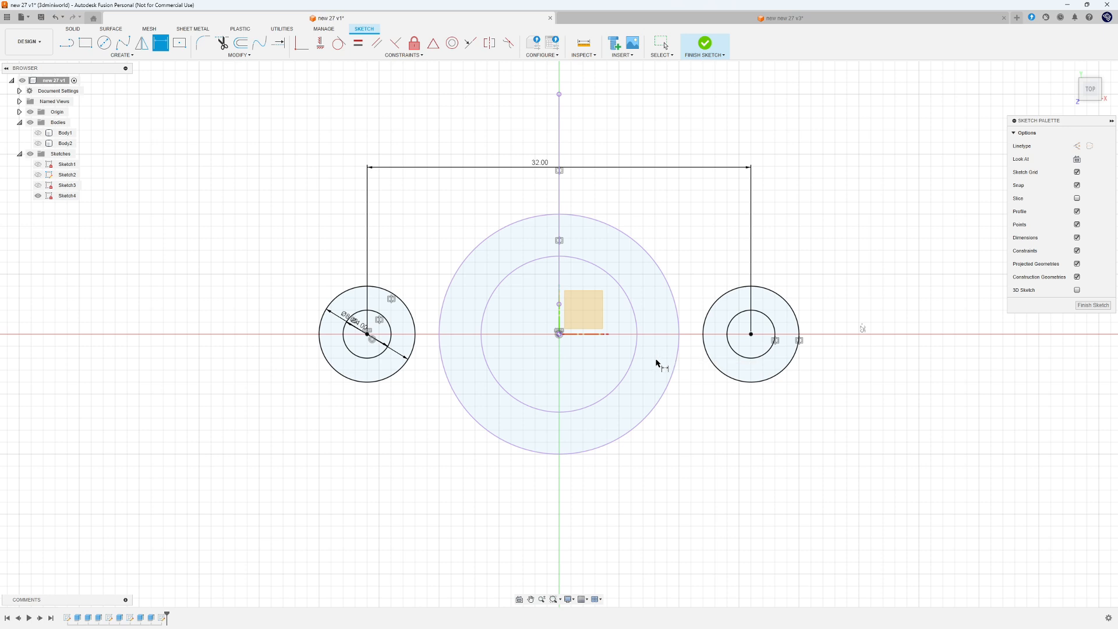
# - Draw a 26 mm diameter circle centred on the sketch origin
pyautogui.press('c')
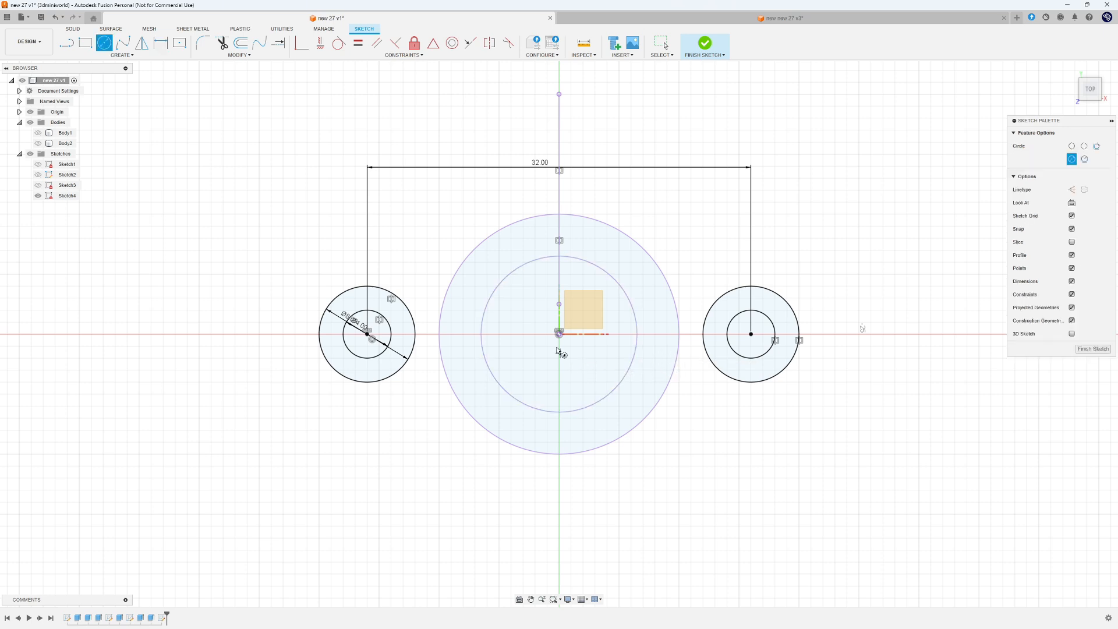
pyautogui.click(559, 333)
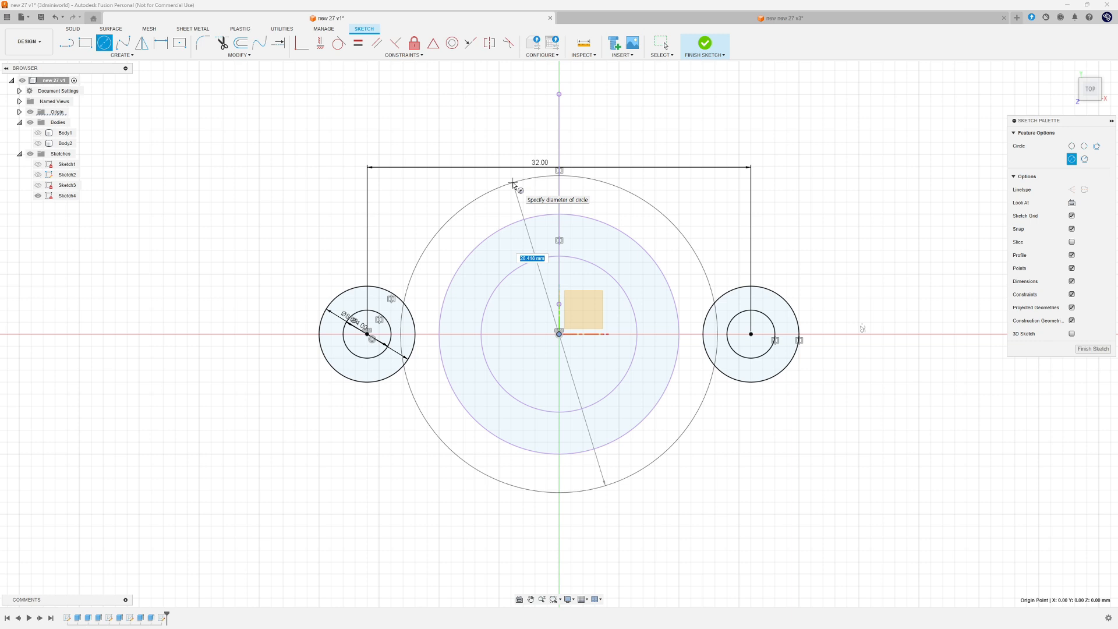
pyautogui.write('26')
pyautogui.press('Return')
pyautogui.press('Escape')
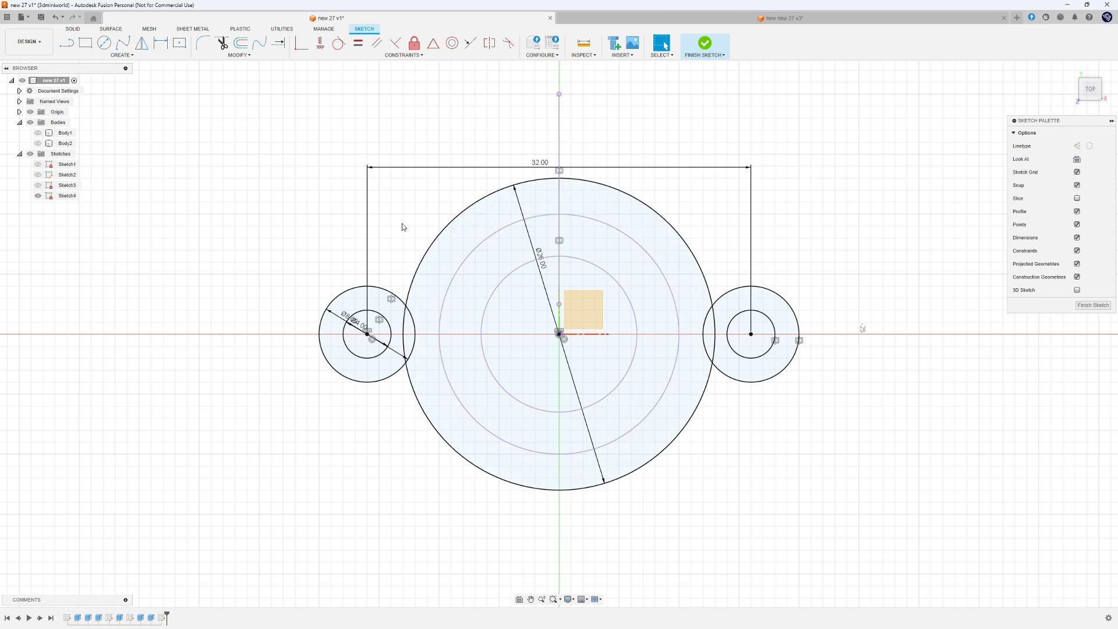
# - Draw four slanted lines joining the 8 mm ear circles to the 26 mm circle, two above and two below the horizontal axis
pyautogui.press('l')
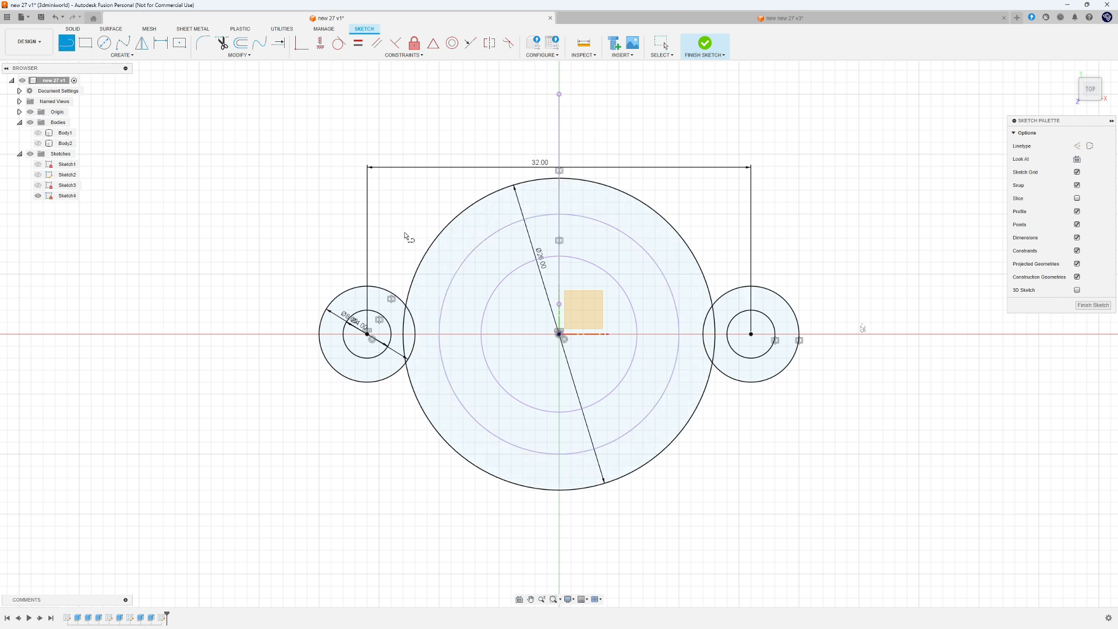
pyautogui.click(341, 292)
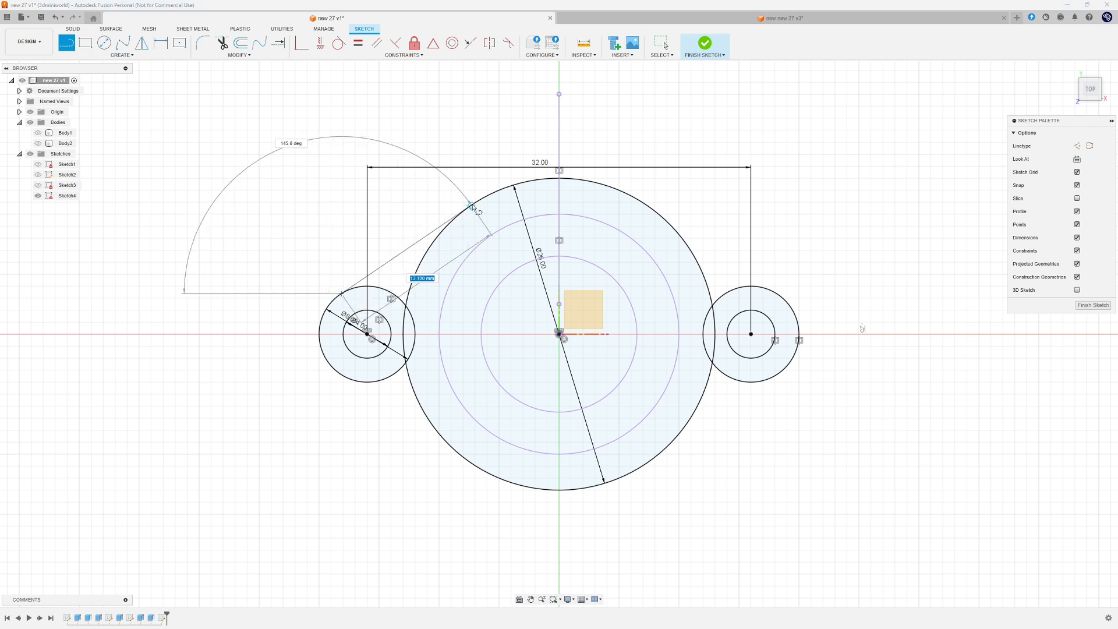
pyautogui.click(472, 206)
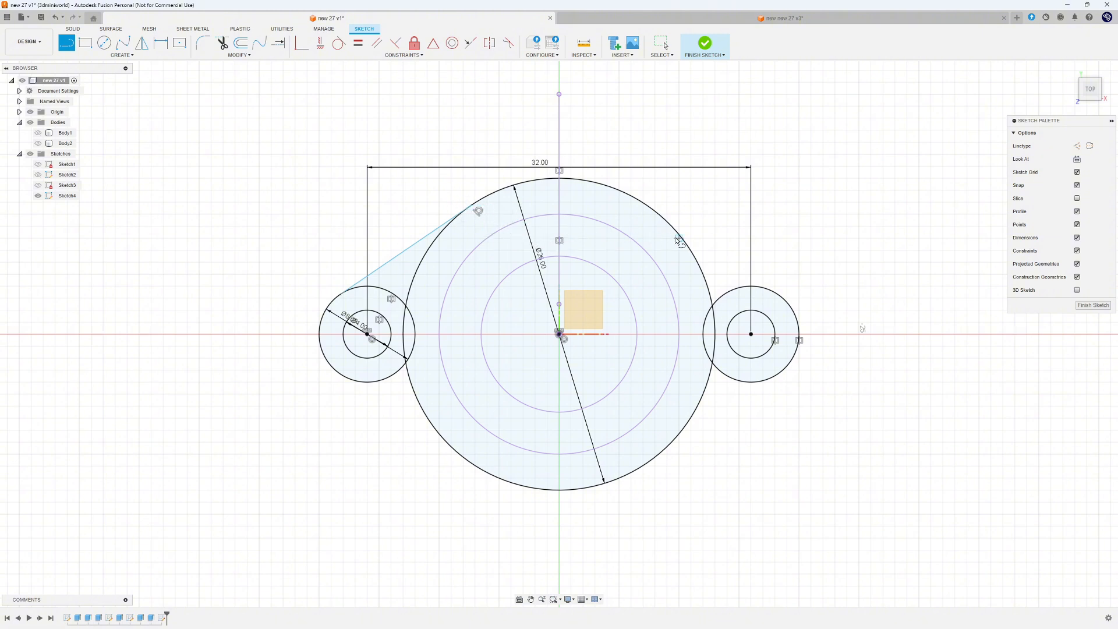
pyautogui.click(651, 208)
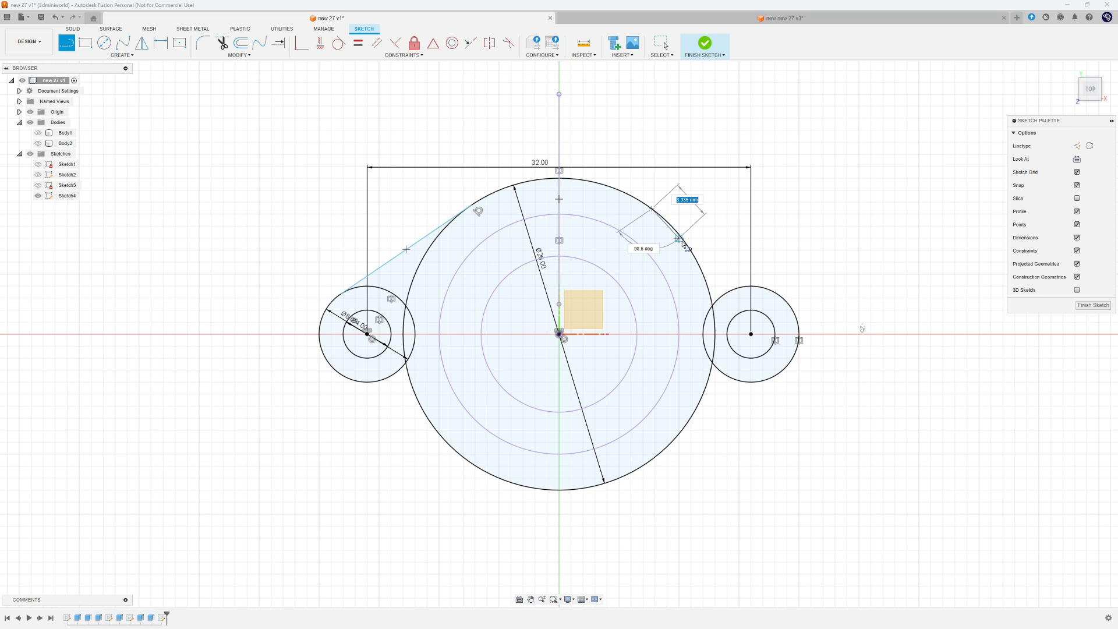
pyautogui.click(785, 300)
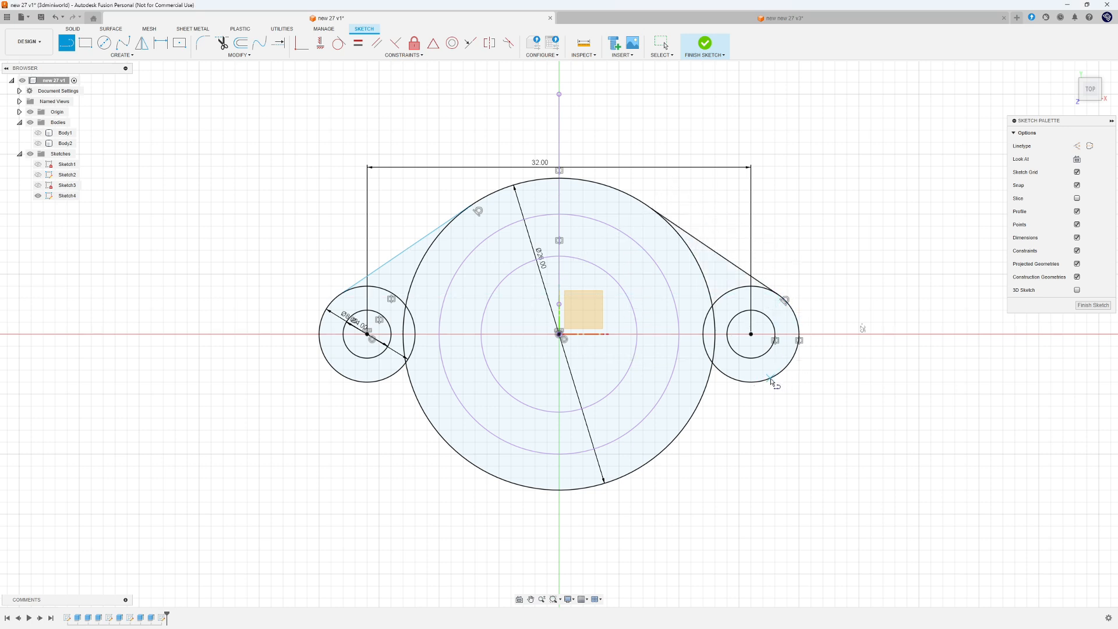
pyautogui.click(769, 379)
pyautogui.doubleClick(662, 455)
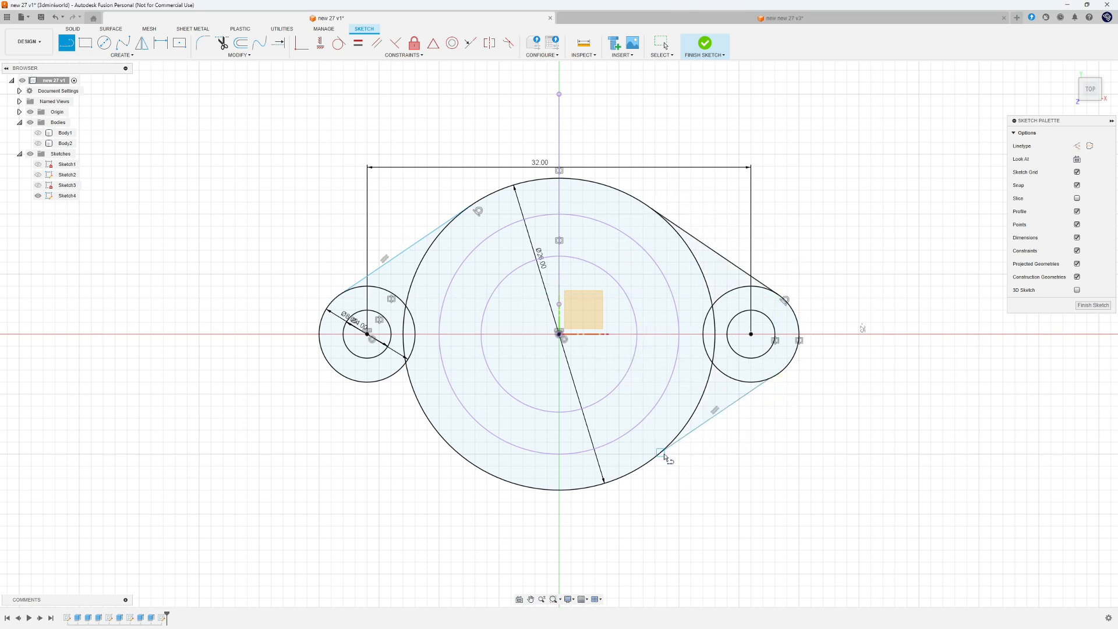
pyautogui.click(491, 476)
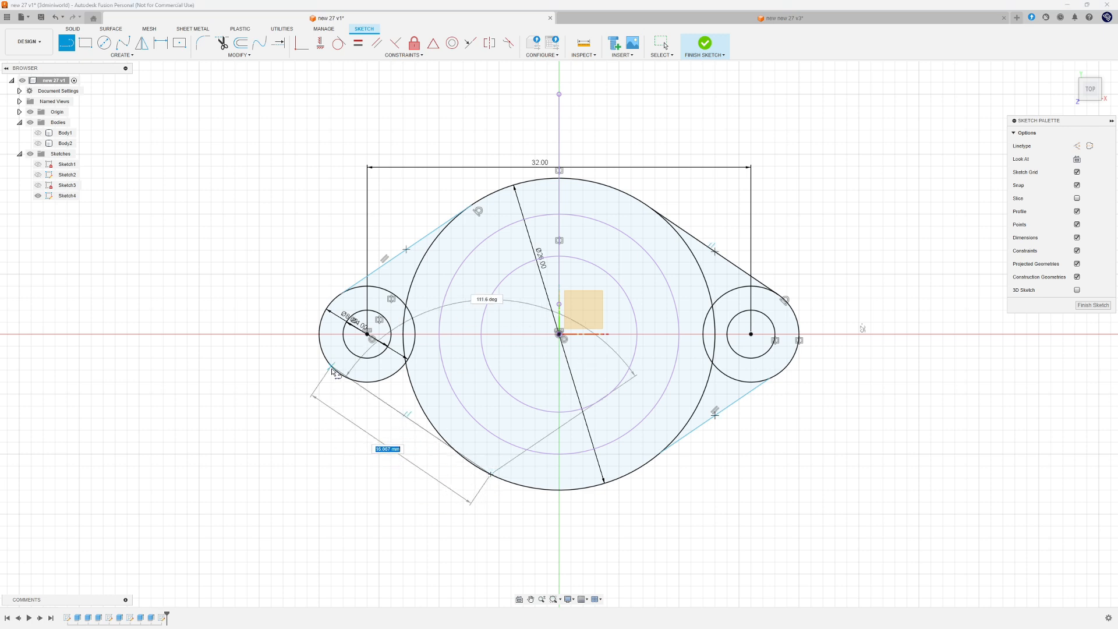
pyautogui.doubleClick(347, 379)
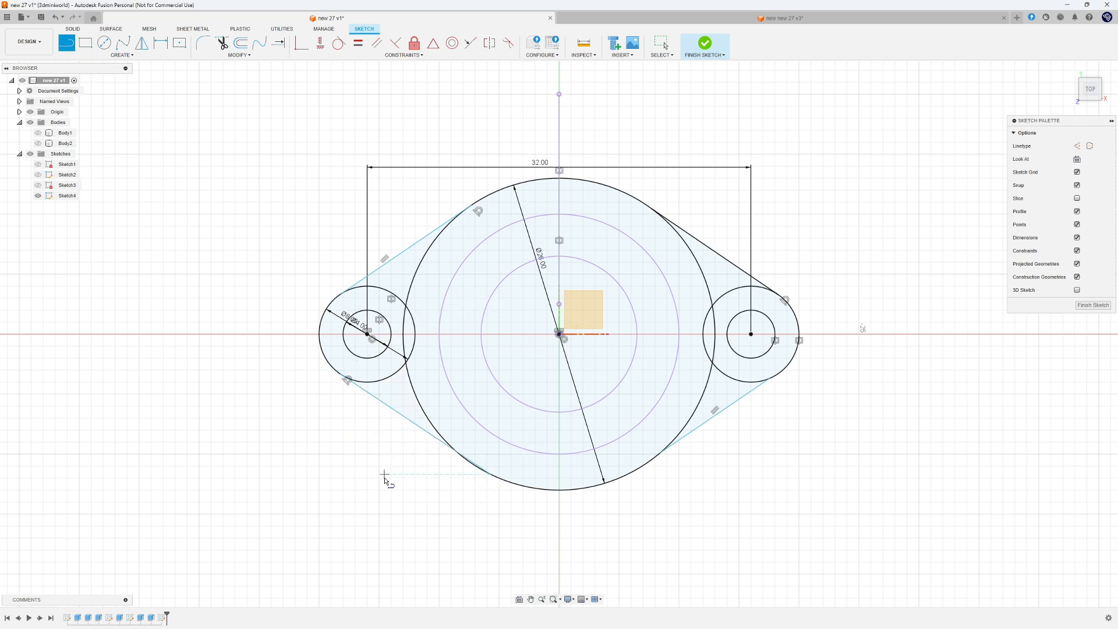
# - Make the upper-left line tangent to the left 8 mm ear circle and the upper-right line tangent to the 26 mm circle
pyautogui.click(338, 42)
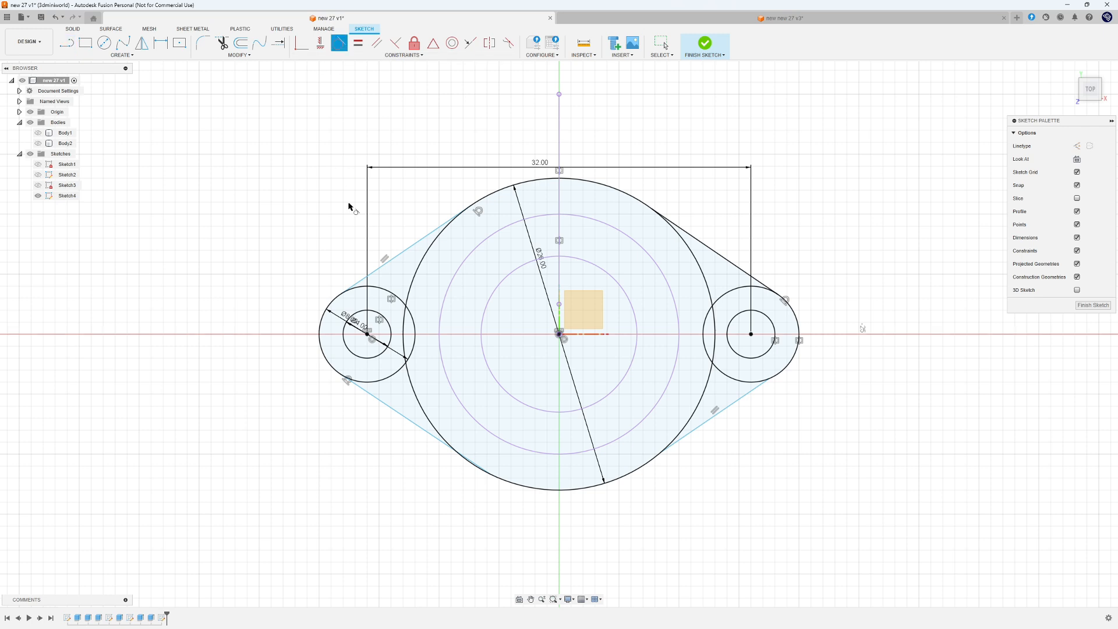
pyautogui.click(375, 287)
pyautogui.click(376, 272)
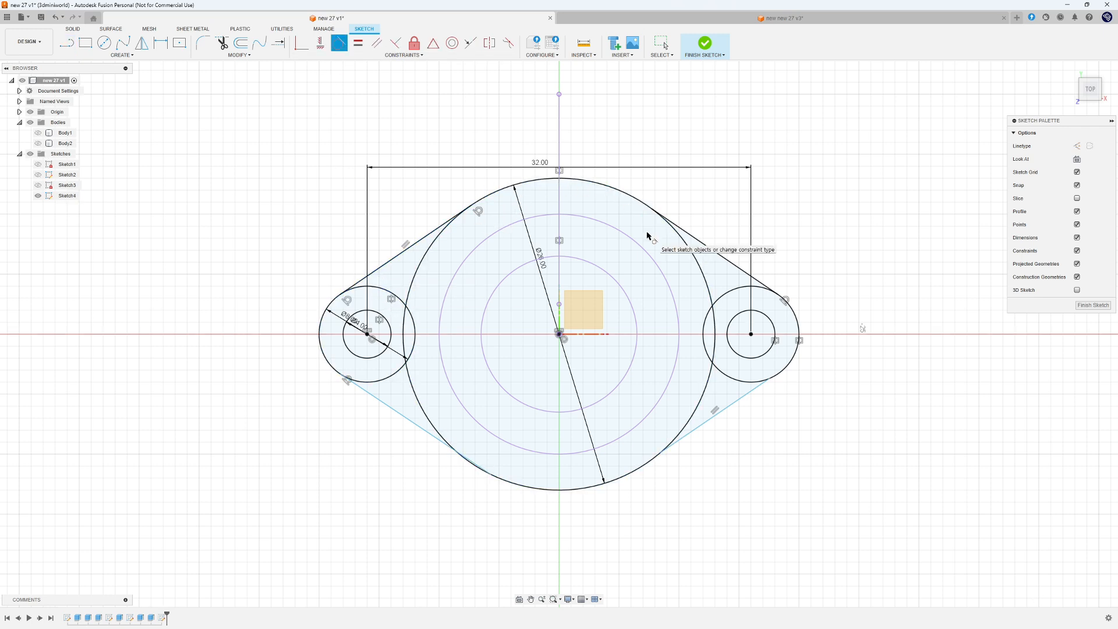
pyautogui.click(697, 239)
pyautogui.click(693, 252)
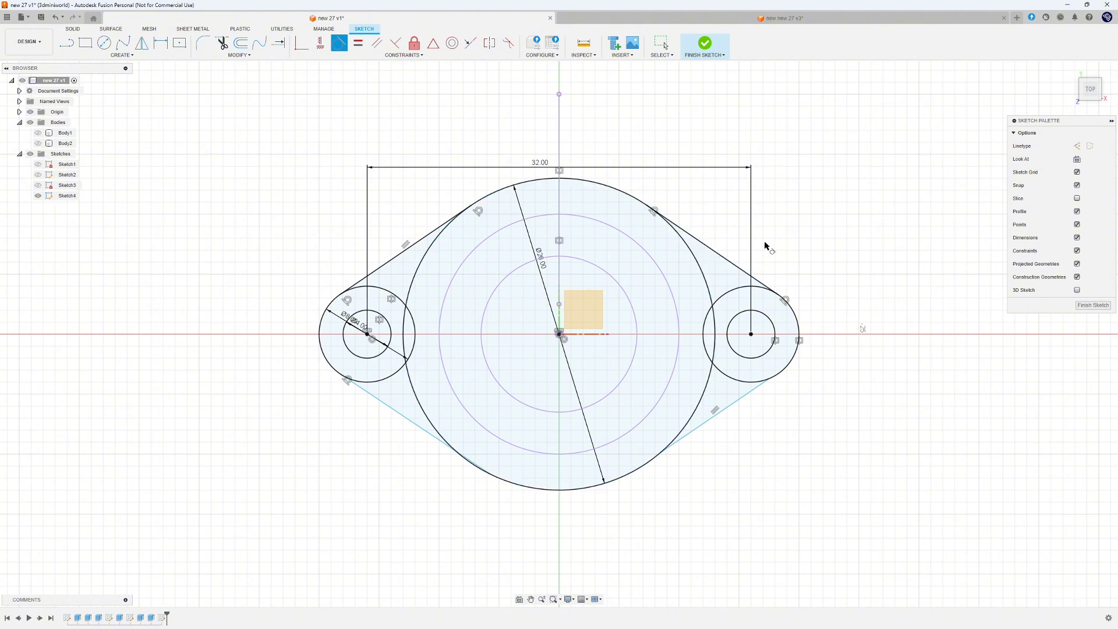
# - Apply tangent constraints between the lower-right line and the right 8 mm ear circle, and between both lower lines and the 26 mm circle
pyautogui.click(751, 383)
pyautogui.click(746, 401)
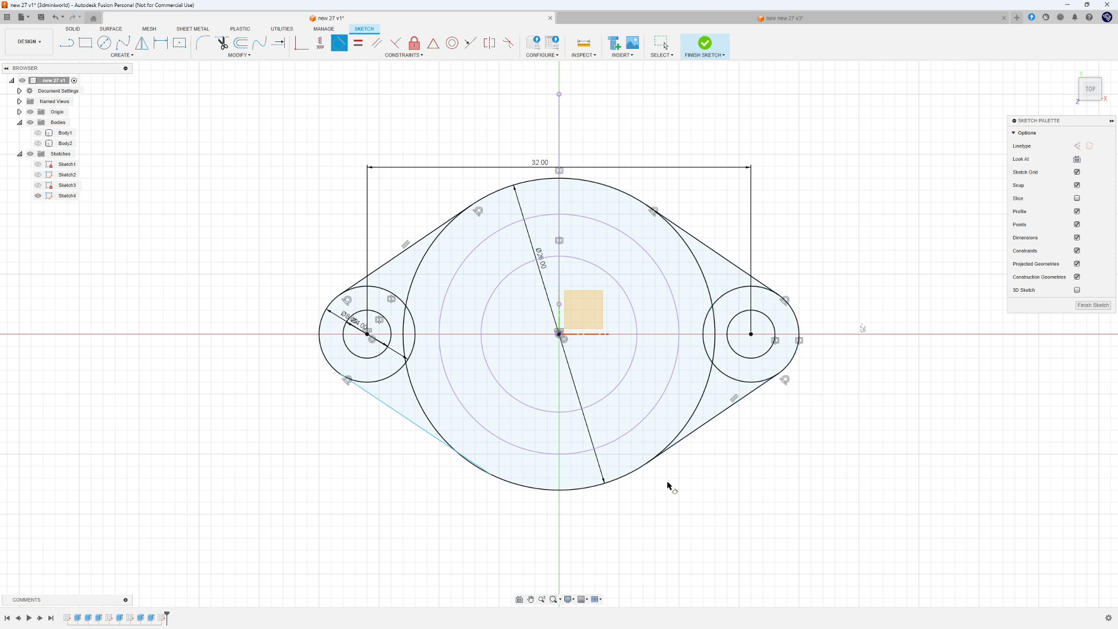
pyautogui.click(678, 443)
pyautogui.click(679, 436)
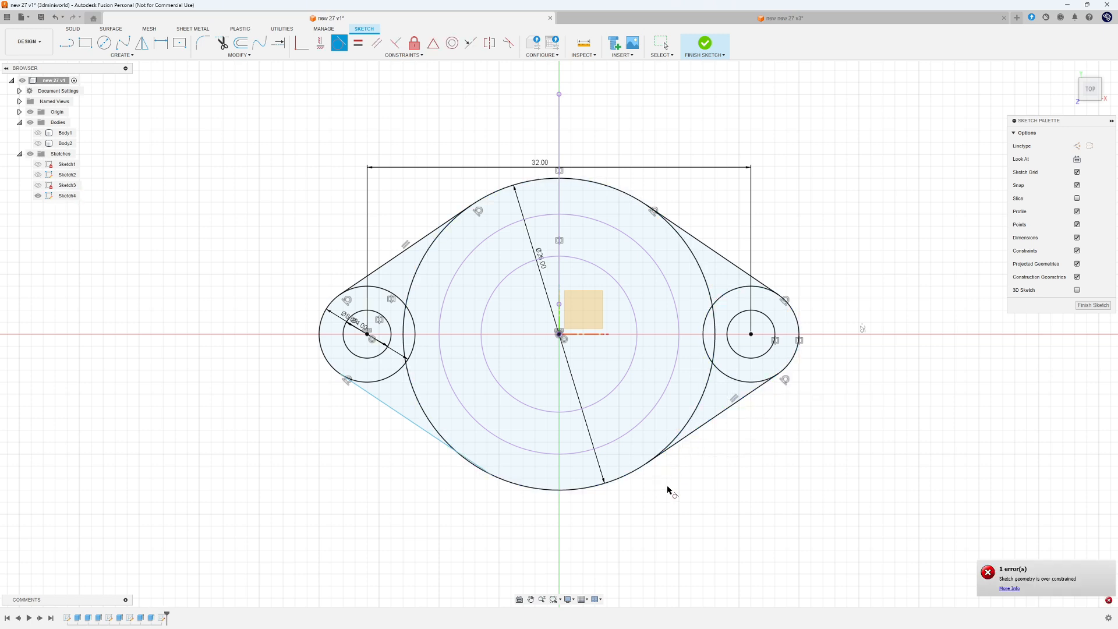
pyautogui.click(501, 480)
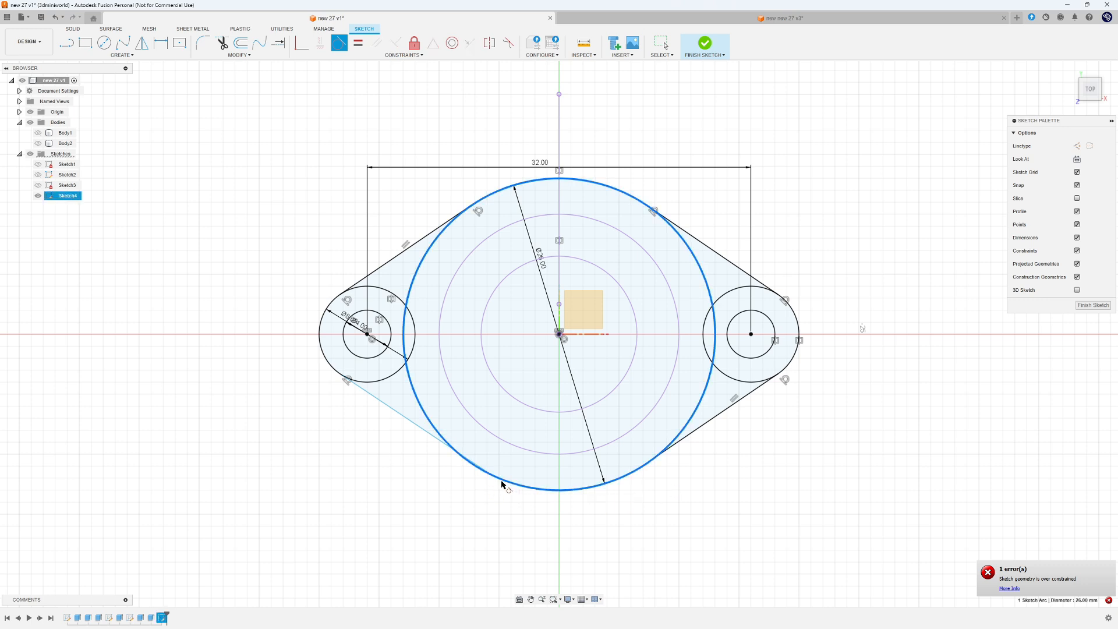
pyautogui.click(435, 440)
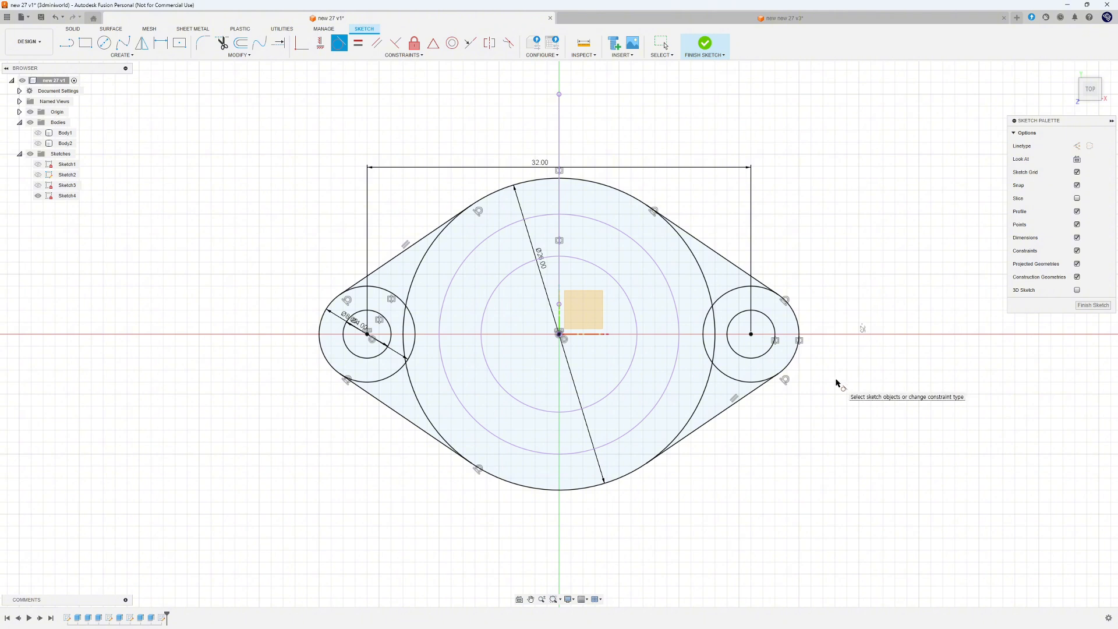
pyautogui.moveTo(482, 251)
pyautogui.mouseDown()
pyautogui.moveTo(508, 260)
pyautogui.moveTo(453, 341)
pyautogui.moveTo(496, 395)
pyautogui.mouseUp()
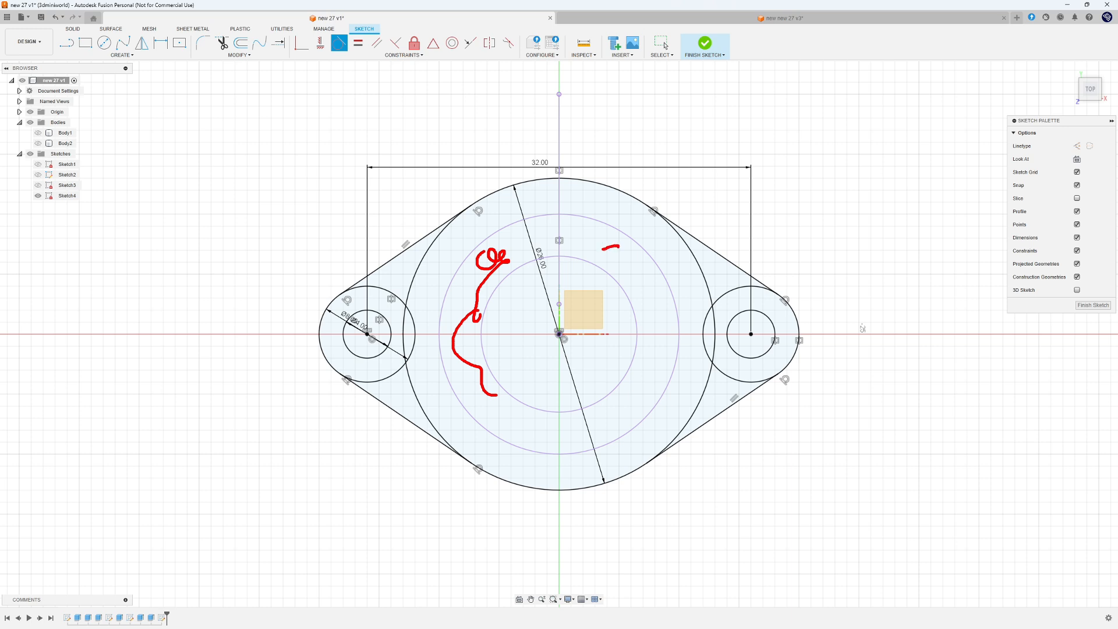
pyautogui.moveTo(618, 246)
pyautogui.mouseDown()
pyautogui.moveTo(660, 310)
pyautogui.moveTo(655, 360)
pyautogui.mouseUp()
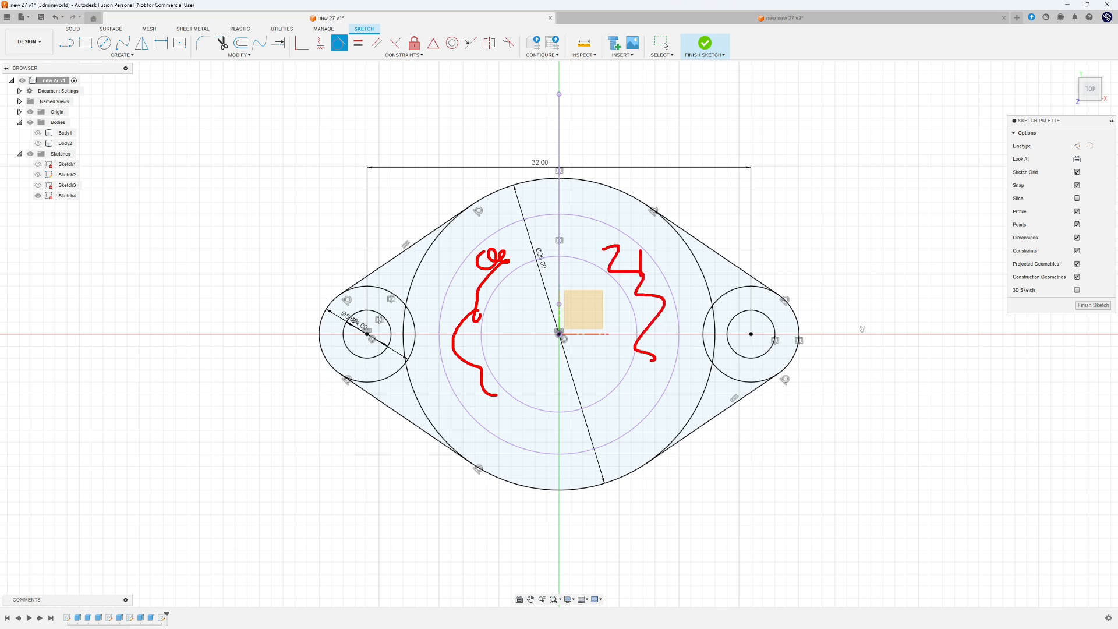
pyautogui.moveTo(653, 282)
pyautogui.mouseDown()
pyautogui.moveTo(628, 247)
pyautogui.moveTo(665, 284)
pyautogui.mouseUp()
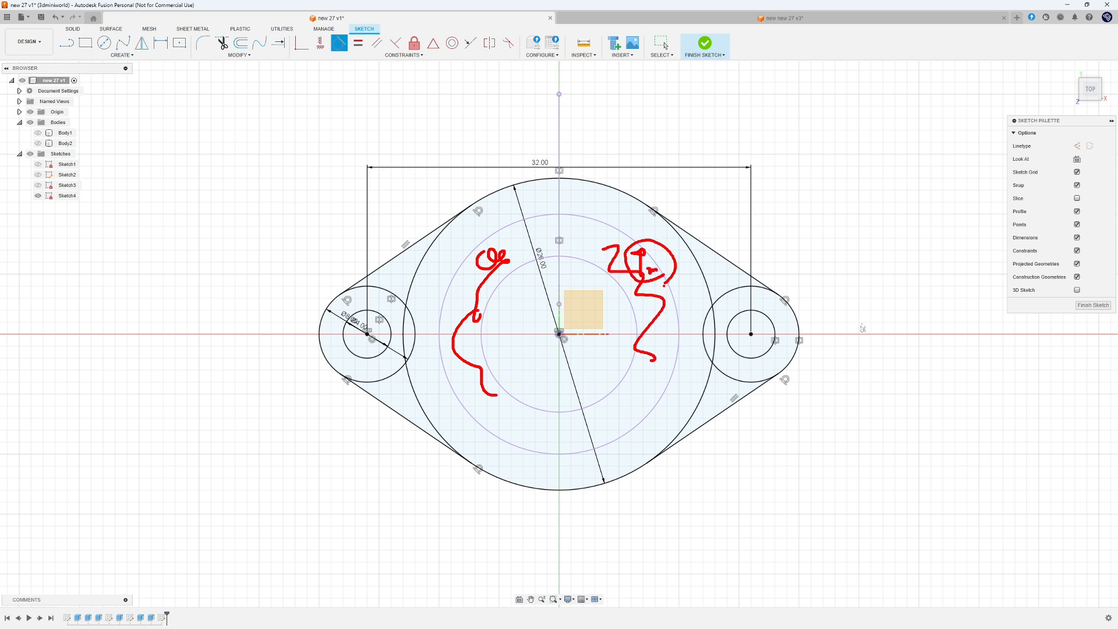
pyautogui.press('Escape')
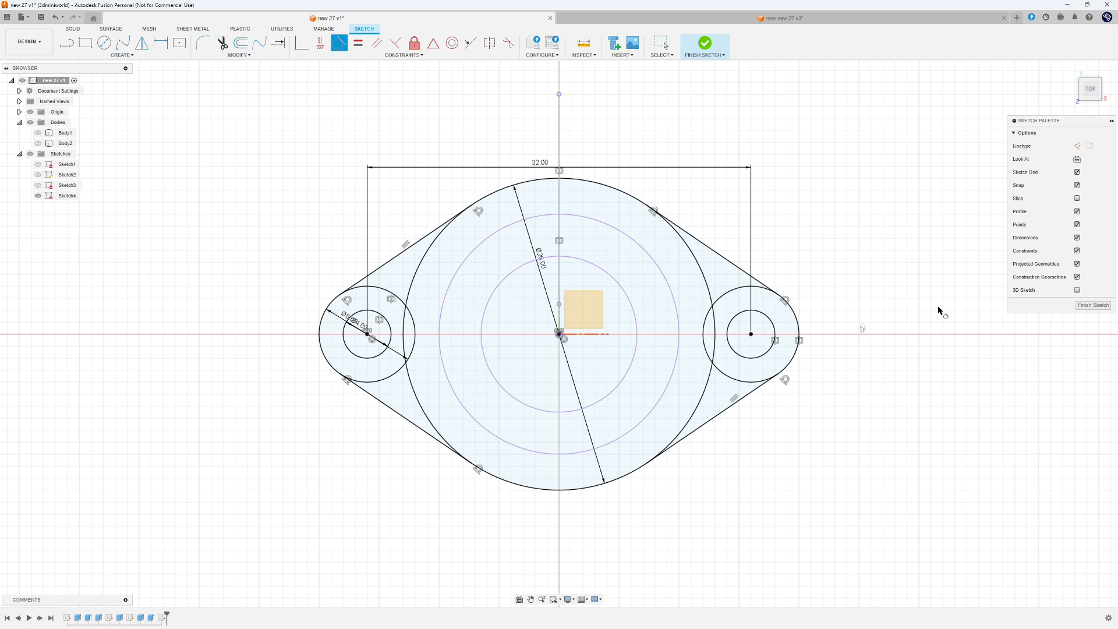
# - Finish the ear flange sketch and compare it with the square plate body by showing and hiding that body
pyautogui.click(1087, 305)
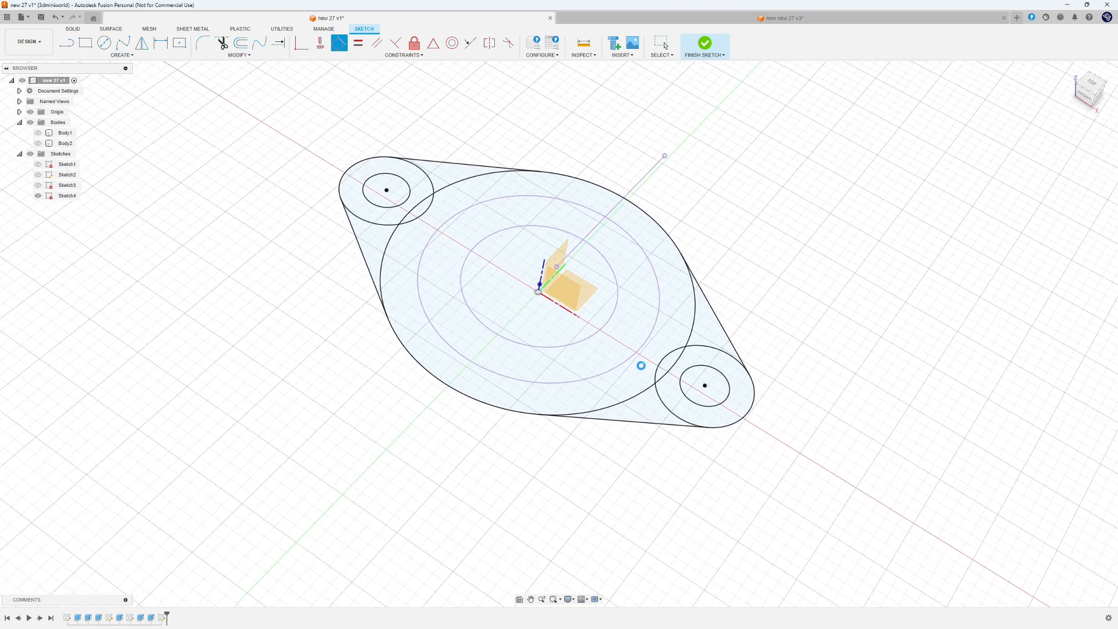
pyautogui.click(37, 143)
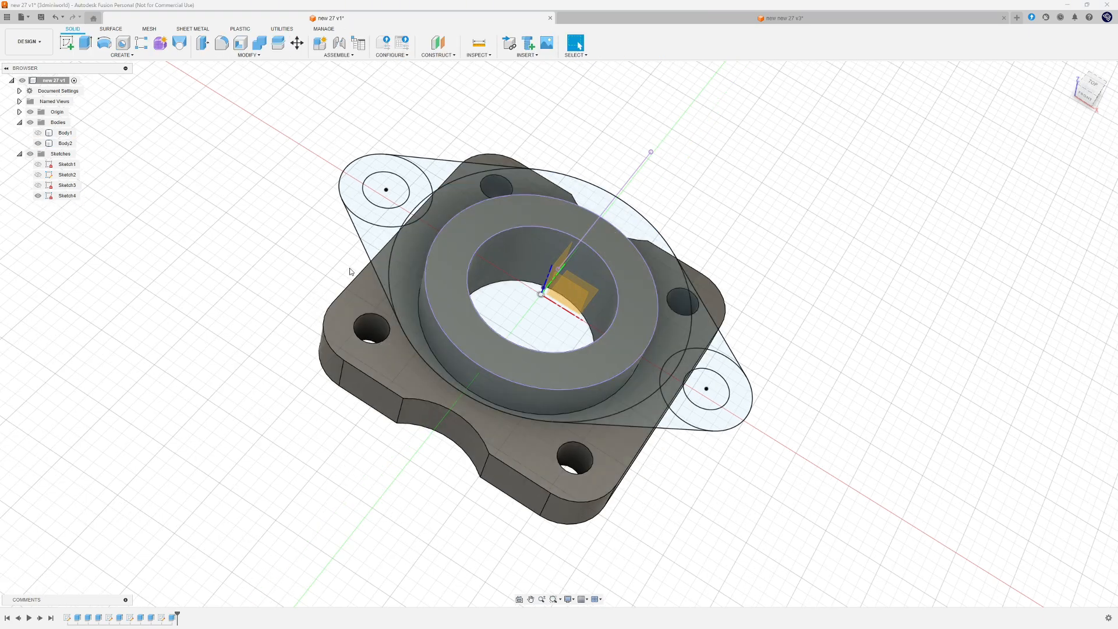
pyautogui.click(37, 143)
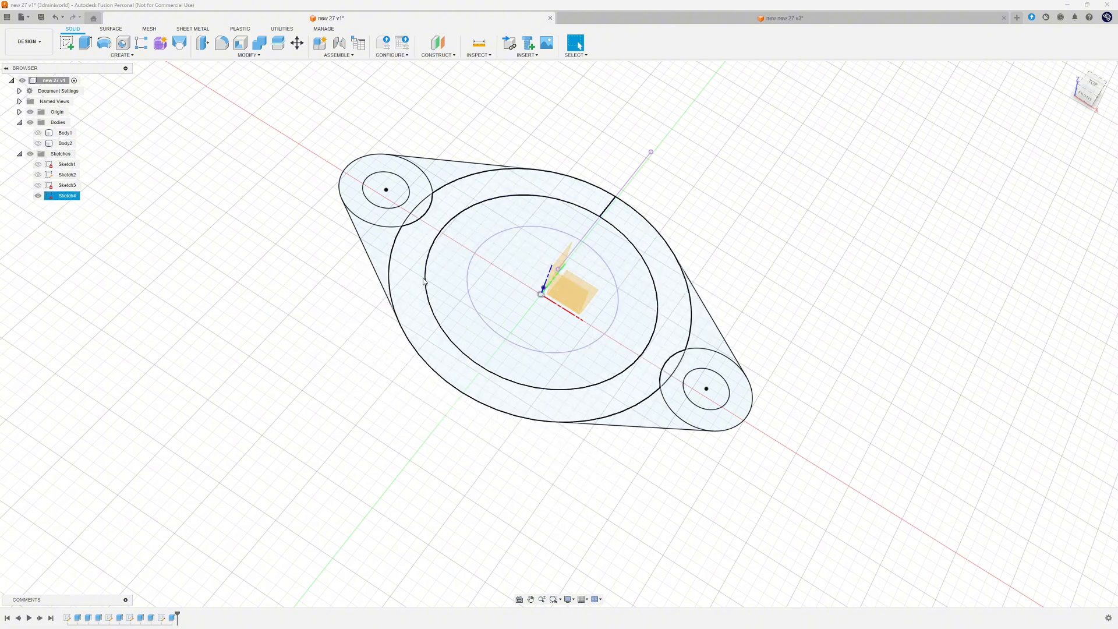
# - Extrude the ear flange sketch 4 mm and join it to the square flange body, leaving out the two ear holes and the central hole
pyautogui.moveTo(706, 145)
pyautogui.keyDown('shift'); pyautogui.mouseDown(button='middle')
pyautogui.moveTo(701, 192)
pyautogui.moveTo(709, 163)
pyautogui.moveTo(716, 173)
pyautogui.moveTo(687, 225)
pyautogui.moveTo(693, 214)
pyautogui.mouseUp(button='middle'); pyautogui.keyUp('shift')
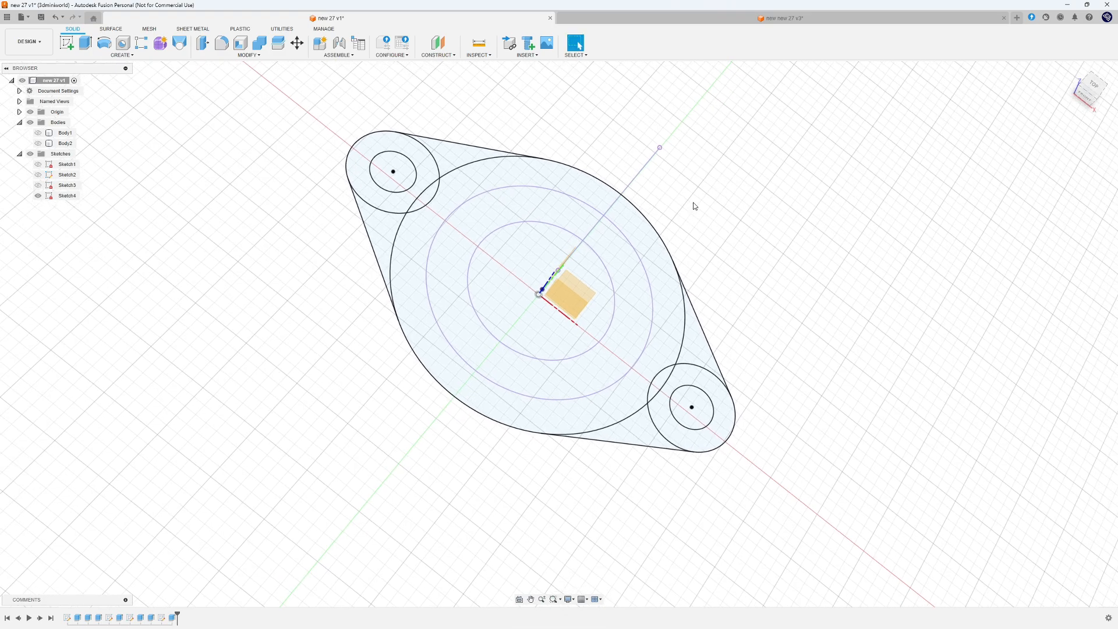
pyautogui.scroll(-5, 694, 227)
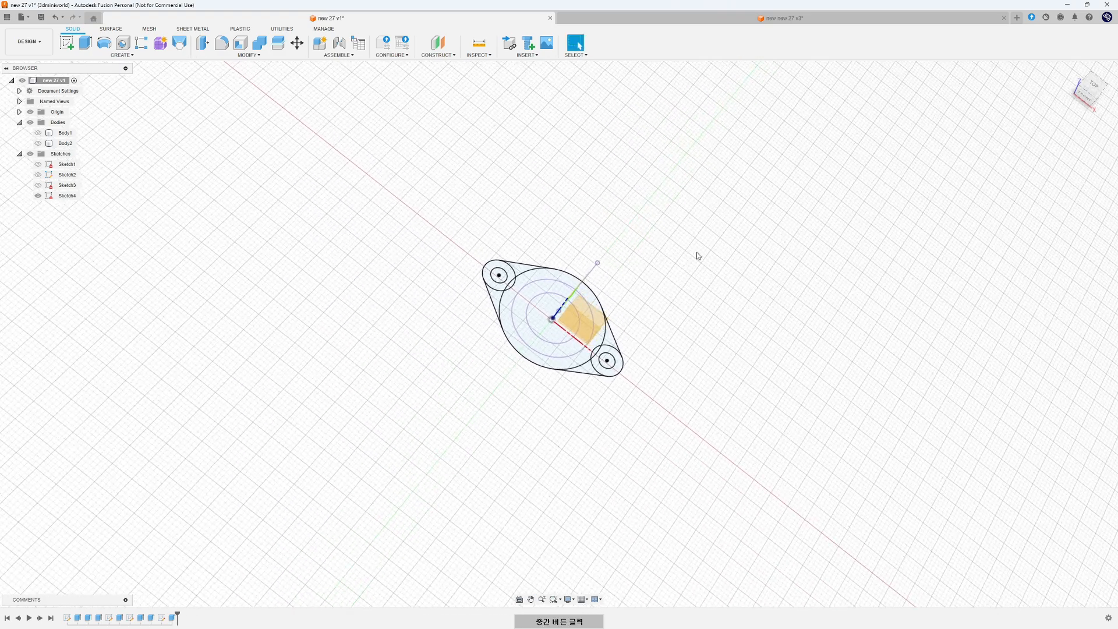
pyautogui.moveTo(442, 224)
pyautogui.mouseDown()
pyautogui.moveTo(648, 406)
pyautogui.moveTo(688, 417)
pyautogui.mouseUp()
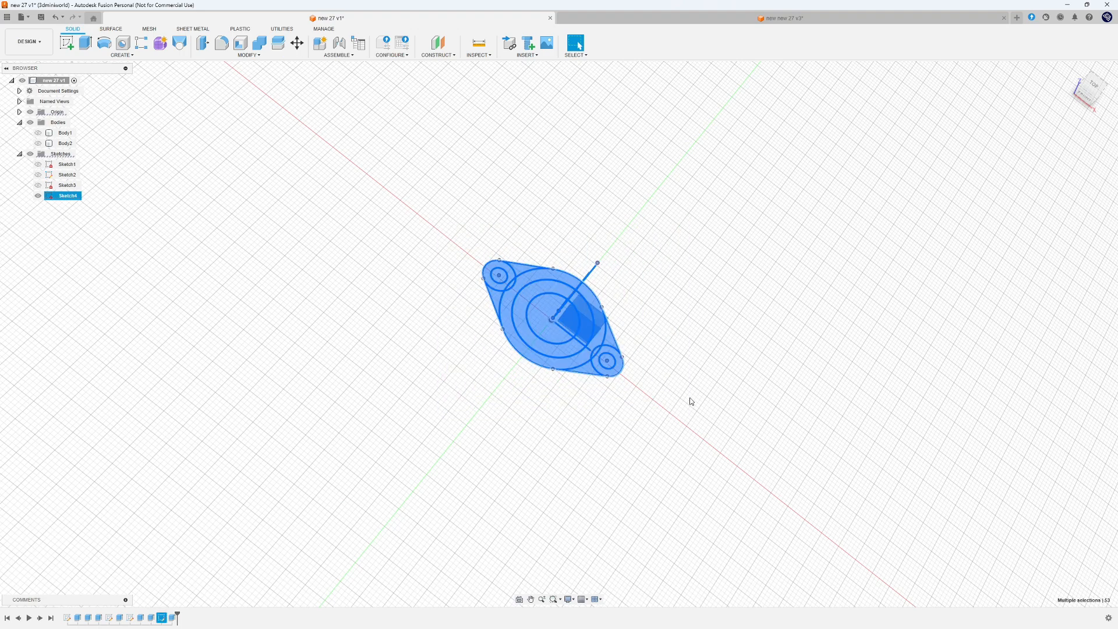
pyautogui.press('e')
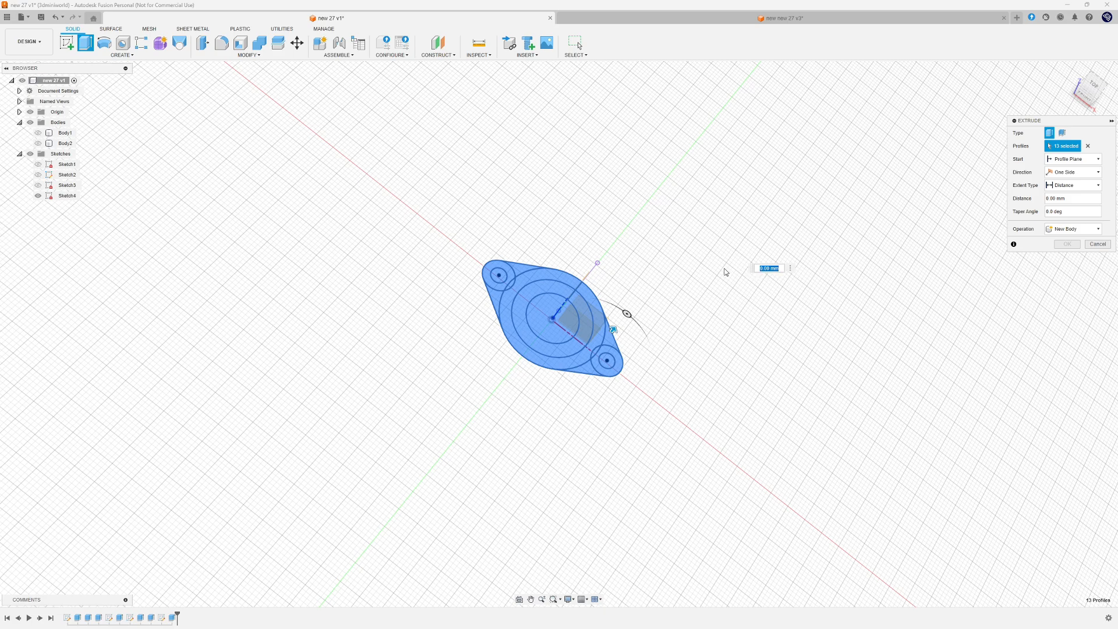
pyautogui.moveTo(590, 338)
pyautogui.mouseDown(button='middle')
pyautogui.moveTo(590, 300)
pyautogui.moveTo(590, 320)
pyautogui.mouseUp(button='middle')
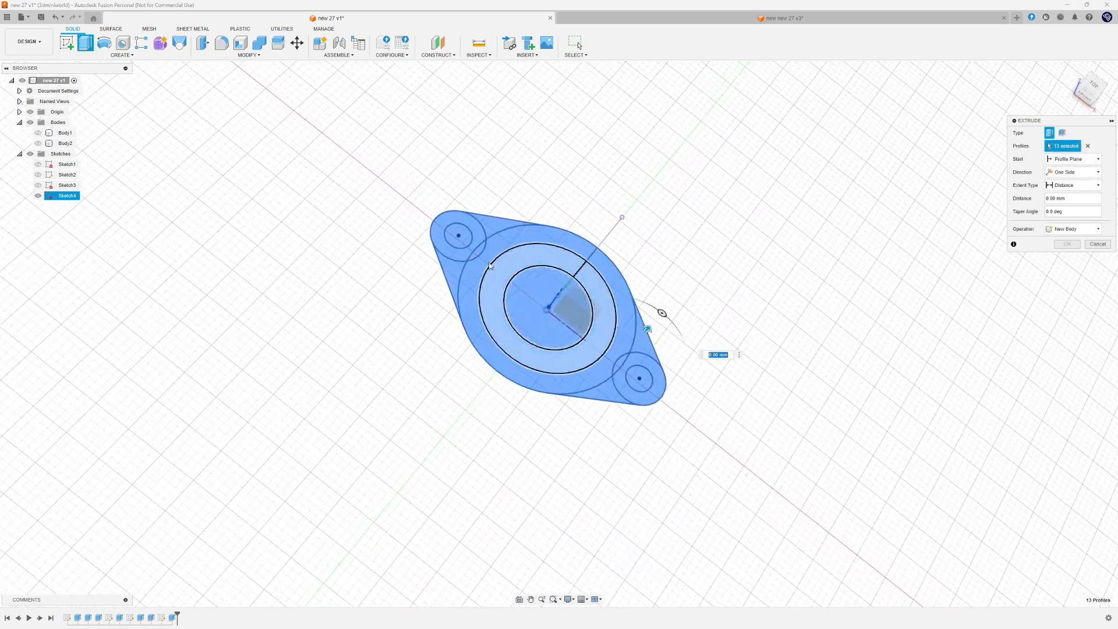
pyautogui.click(460, 237)
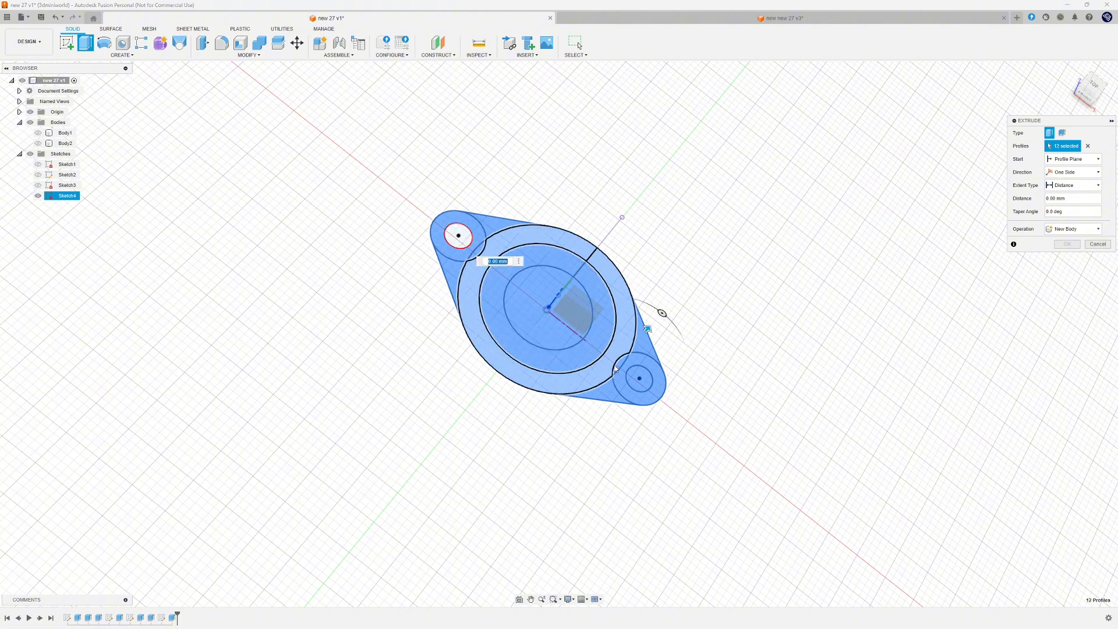
pyautogui.click(637, 385)
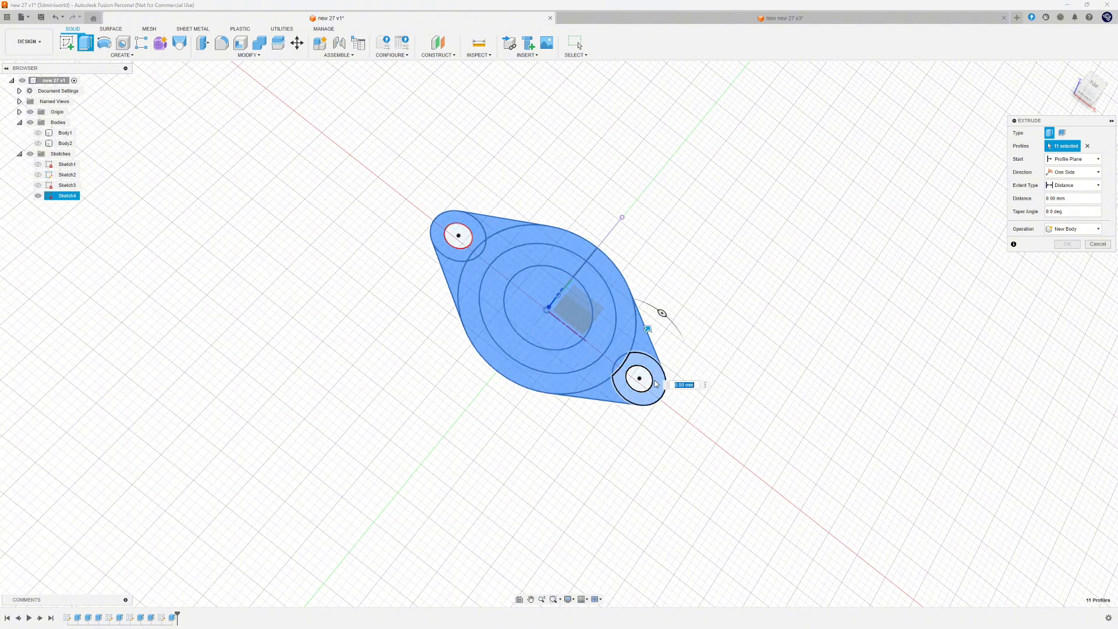
pyautogui.click(528, 320)
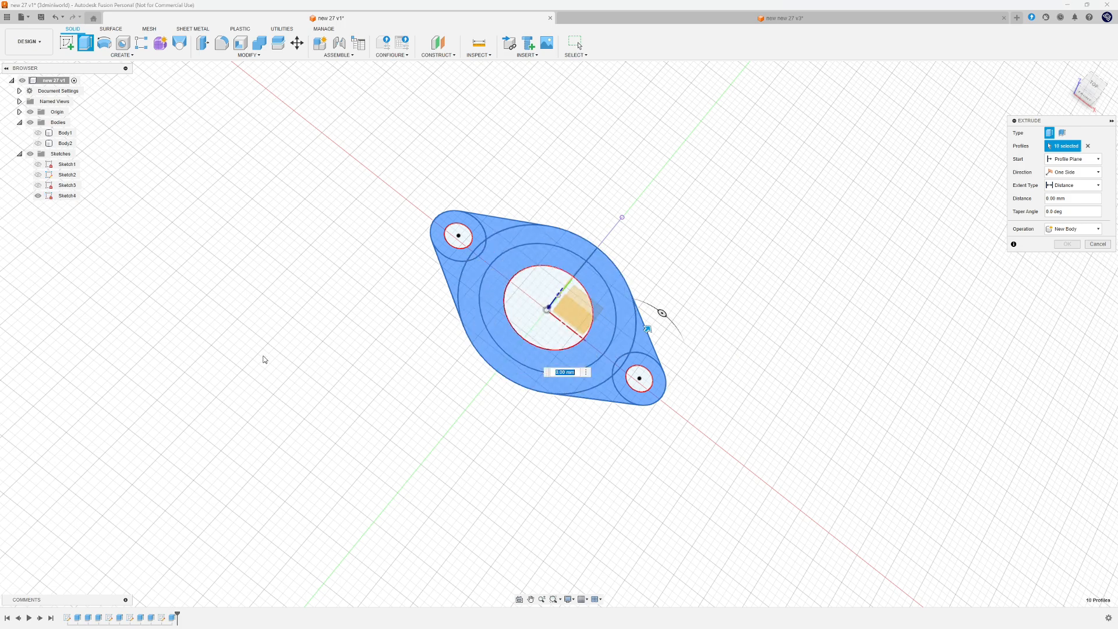
pyautogui.click(38, 143)
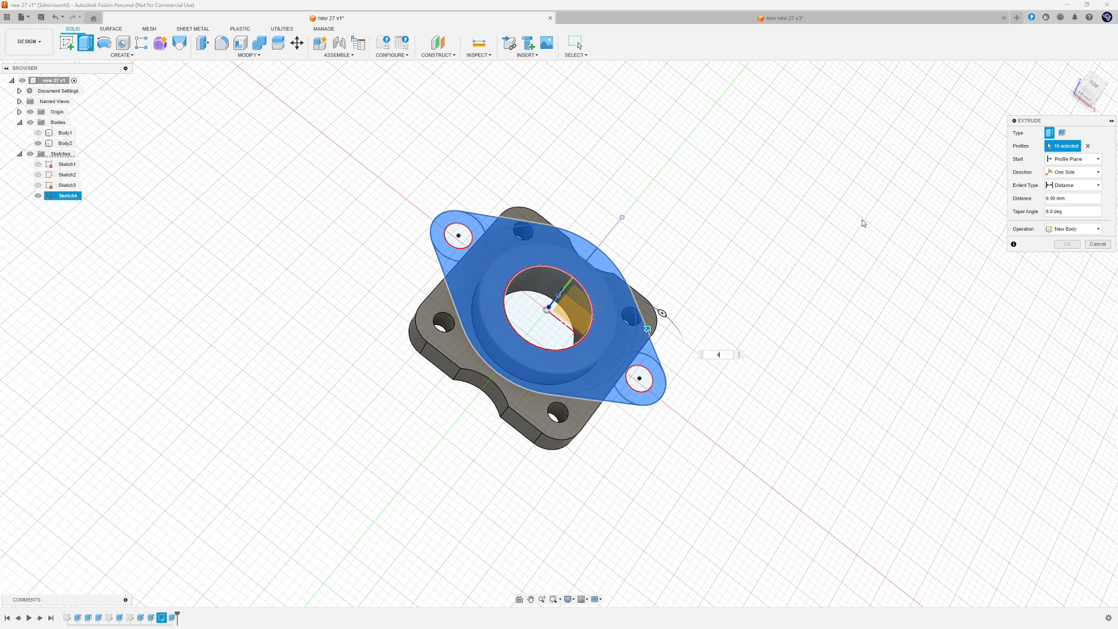
pyautogui.write('4')
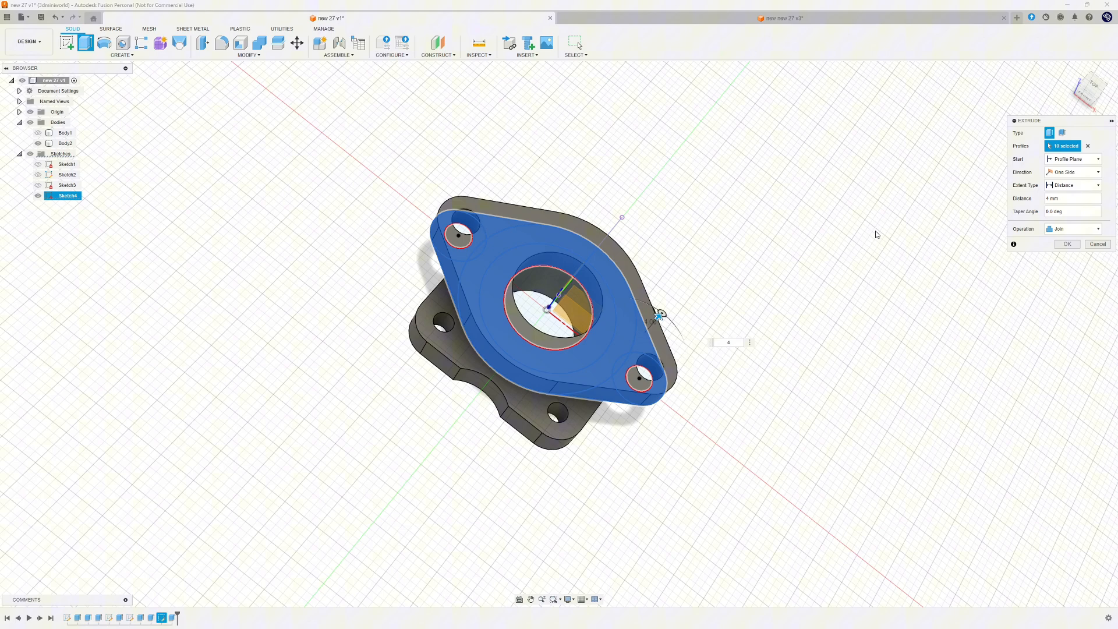
pyautogui.click(1061, 245)
pyautogui.keyDown('shift'); pyautogui.moveTo(520, 484); pyautogui.dragTo(575, 326, button='middle'); pyautogui.keyUp('shift')
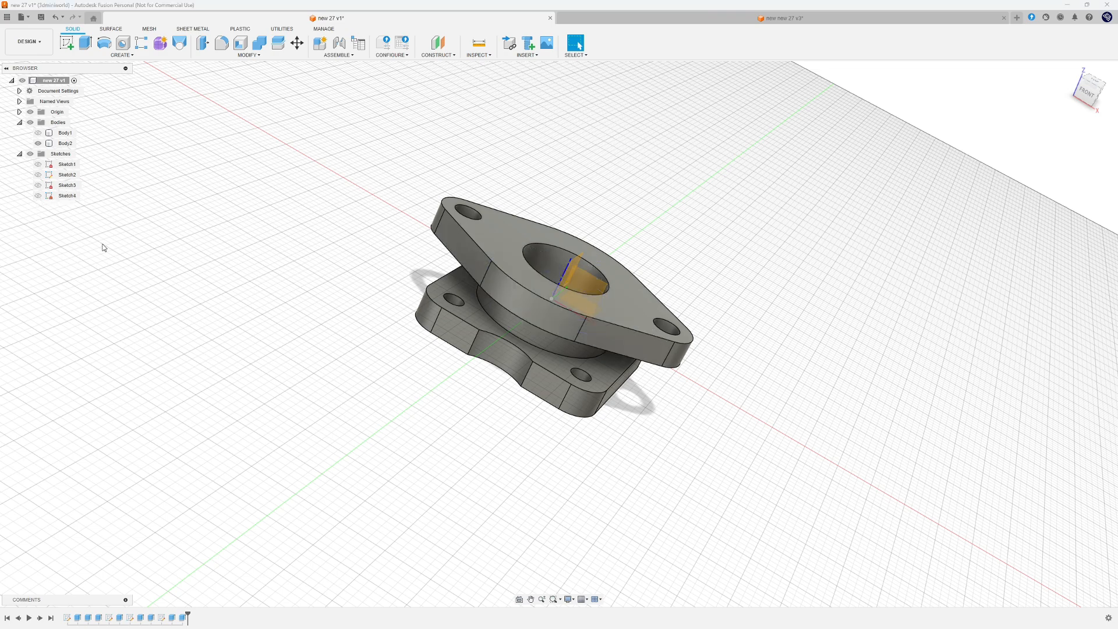
pyautogui.click(503, 274)
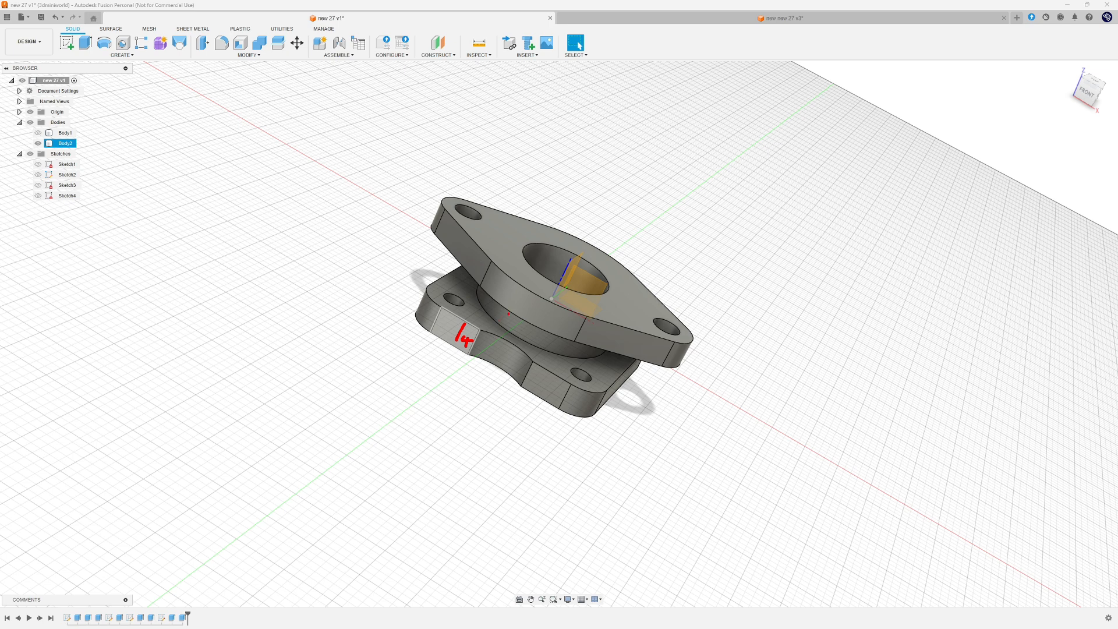
pyautogui.moveTo(527, 296)
pyautogui.mouseDown()
pyautogui.moveTo(518, 315)
pyautogui.moveTo(532, 315)
pyautogui.mouseUp()
pyautogui.moveTo(537, 230)
pyautogui.mouseDown()
pyautogui.moveTo(507, 278)
pyautogui.moveTo(638, 265)
pyautogui.moveTo(588, 244)
pyautogui.moveTo(782, 360)
pyautogui.mouseUp()
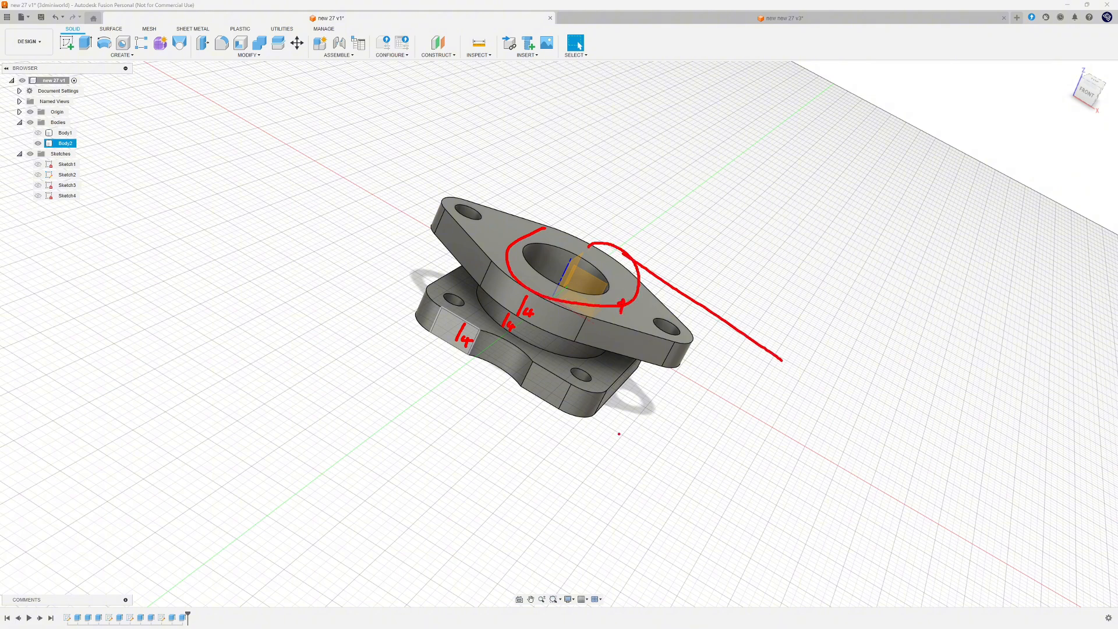
pyautogui.moveTo(560, 408); pyautogui.dragTo(690, 484)
pyautogui.moveTo(724, 429)
pyautogui.mouseDown()
pyautogui.moveTo(711, 453)
pyautogui.moveTo(737, 446)
pyautogui.mouseUp()
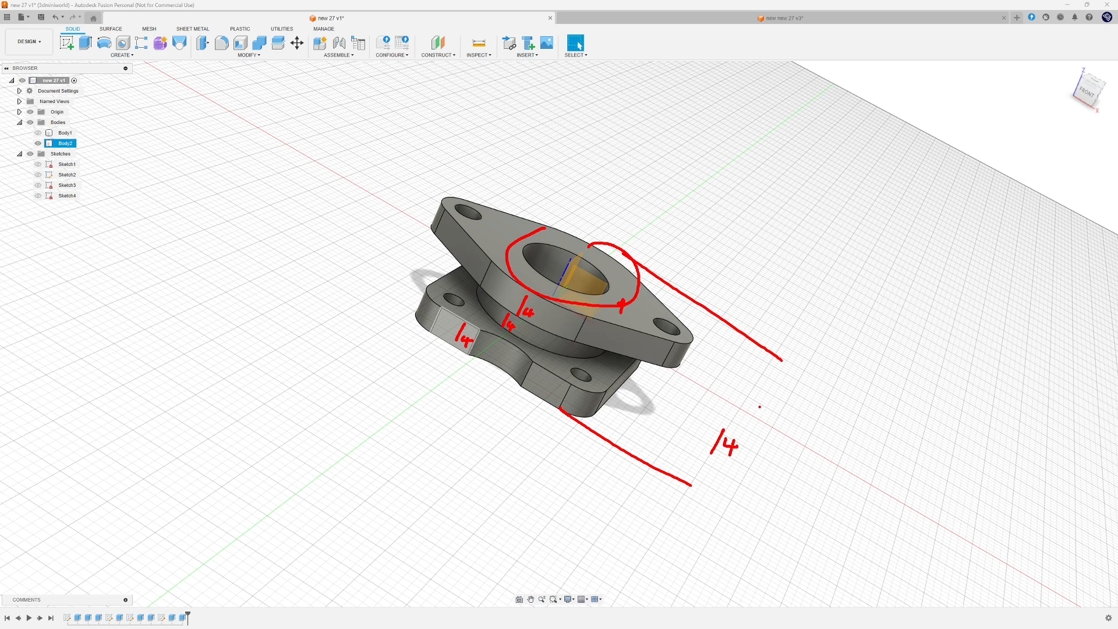
pyautogui.press('Escape')
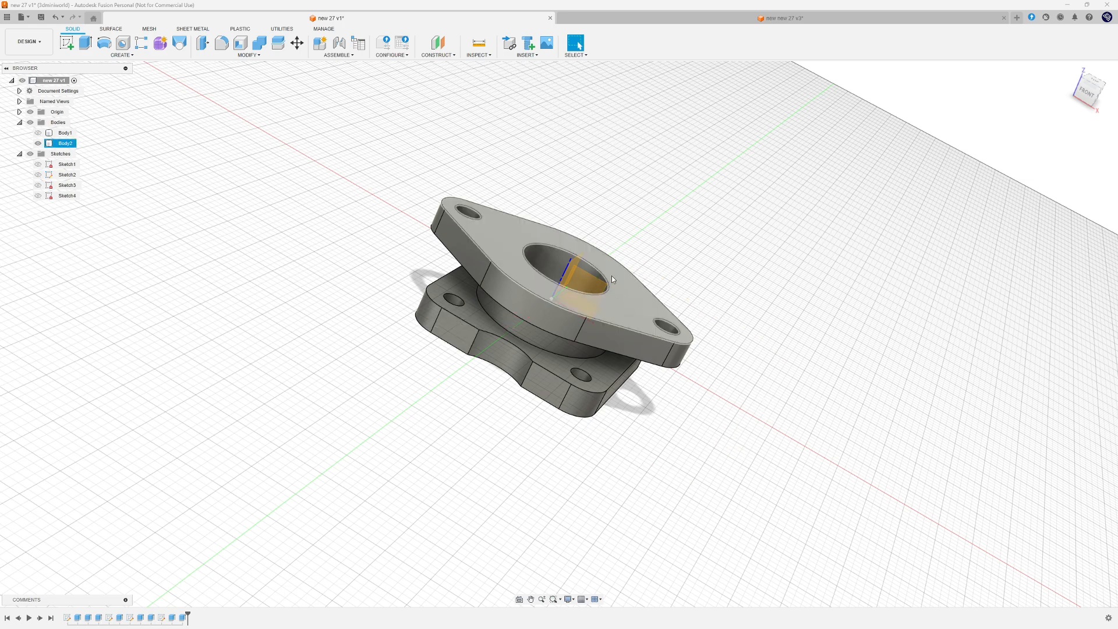
pyautogui.moveTo(530, 230)
pyautogui.keyDown('shift'); pyautogui.mouseDown(button='middle')
pyautogui.moveTo(534, 262)
pyautogui.moveTo(499, 331)
pyautogui.mouseUp(button='middle'); pyautogui.keyUp('shift')
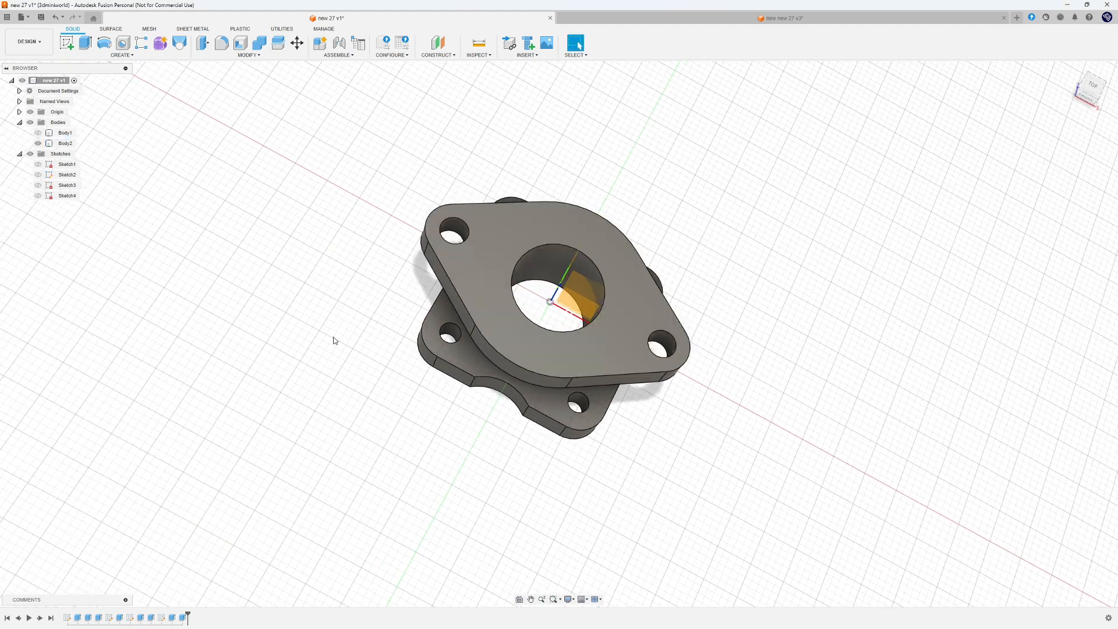
# - Redisplay the ear flange sketch and start an Extrude on the ring around the central hole, hiding the flange body only while picking the profile
pyautogui.click(37, 196)
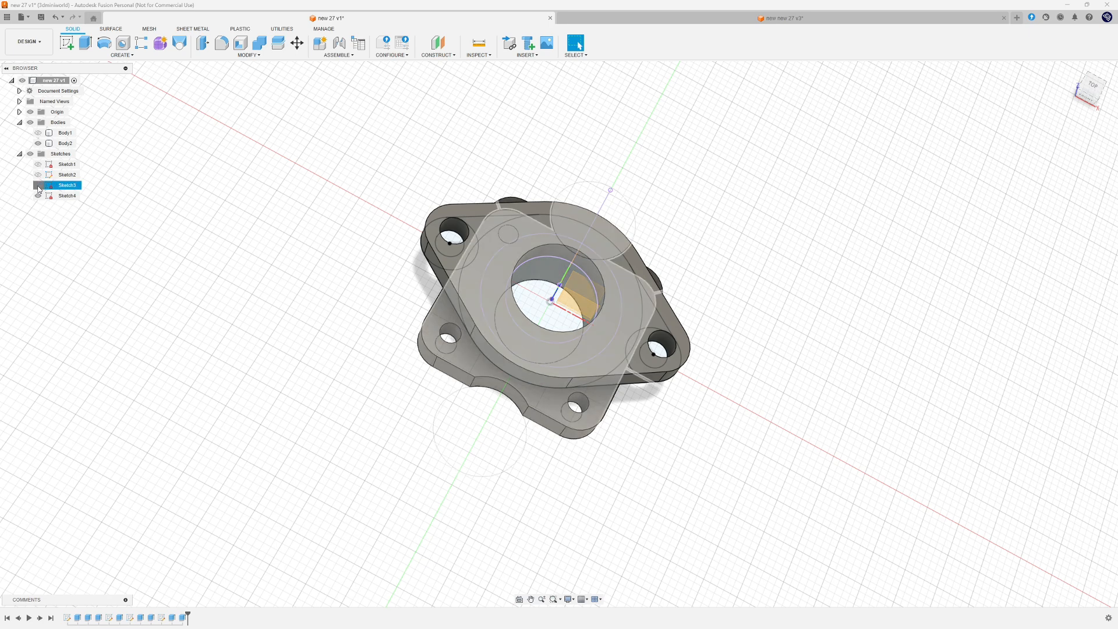
pyautogui.click(38, 186)
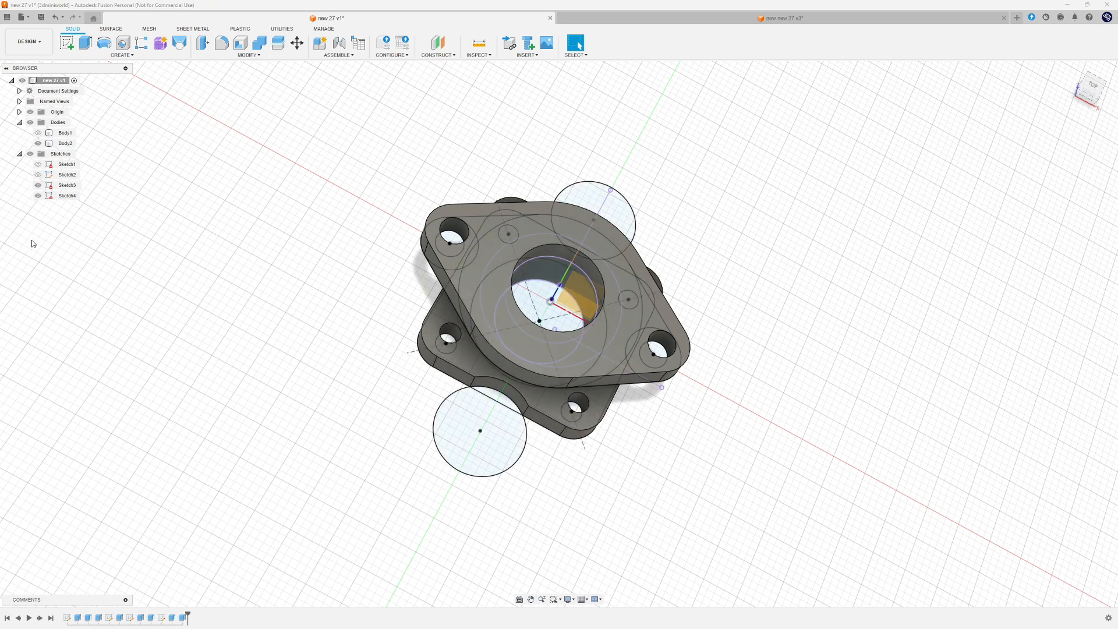
pyautogui.click(38, 186)
pyautogui.click(38, 195)
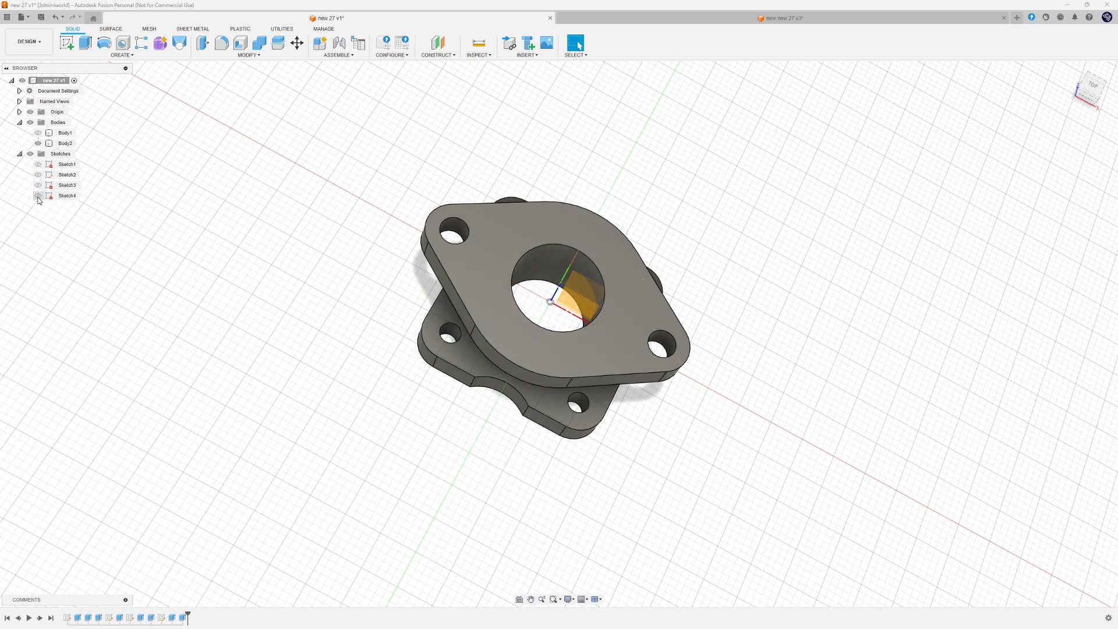
pyautogui.click(38, 196)
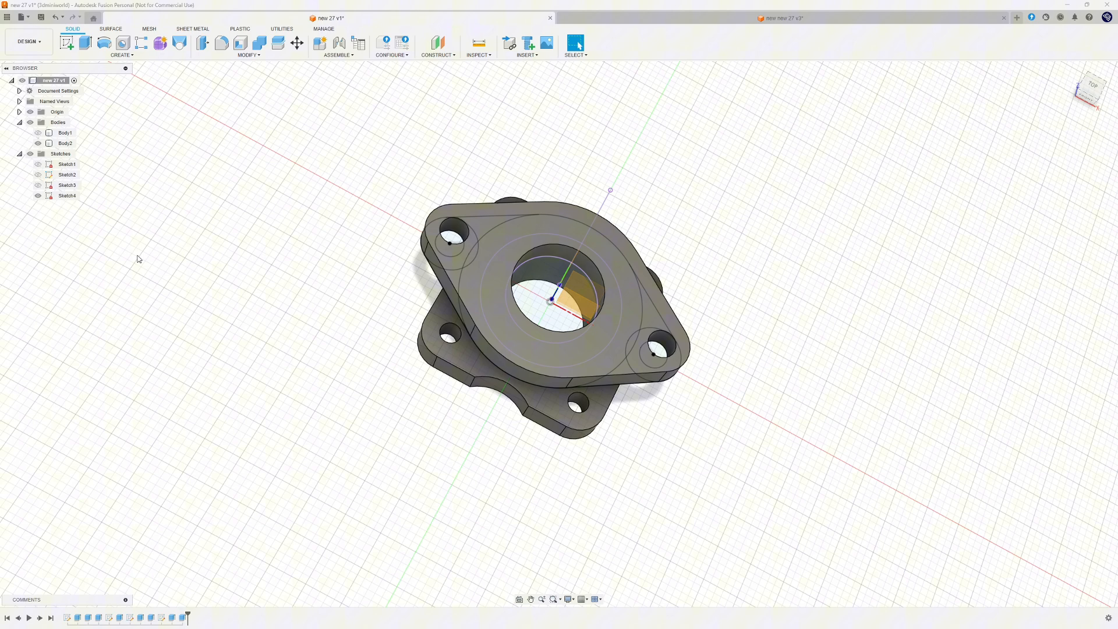
pyautogui.click(38, 143)
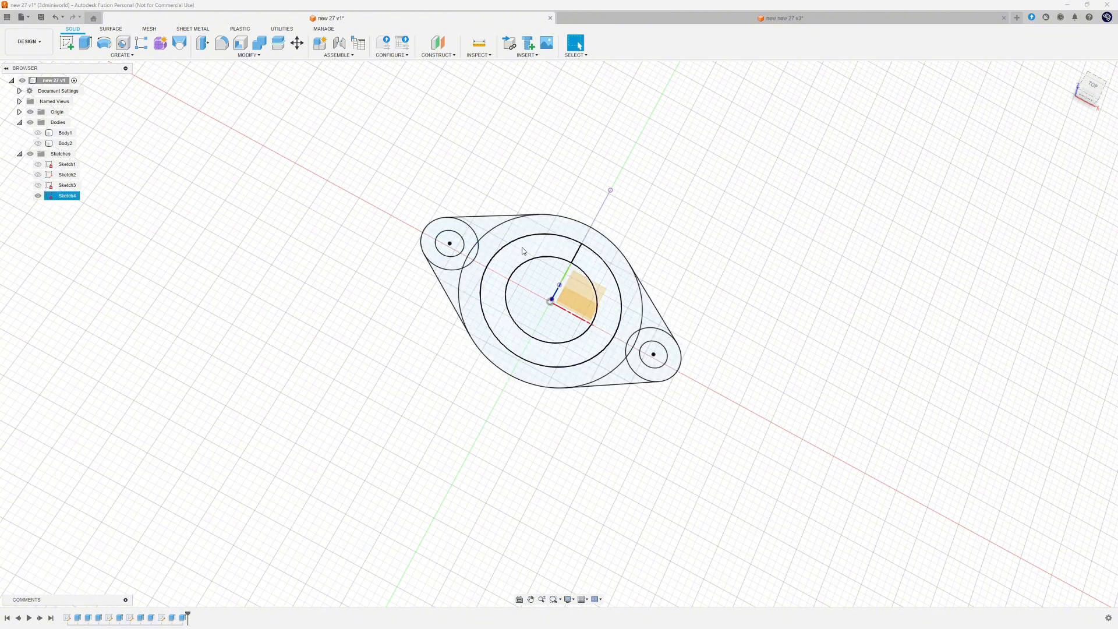
pyautogui.click(481, 319)
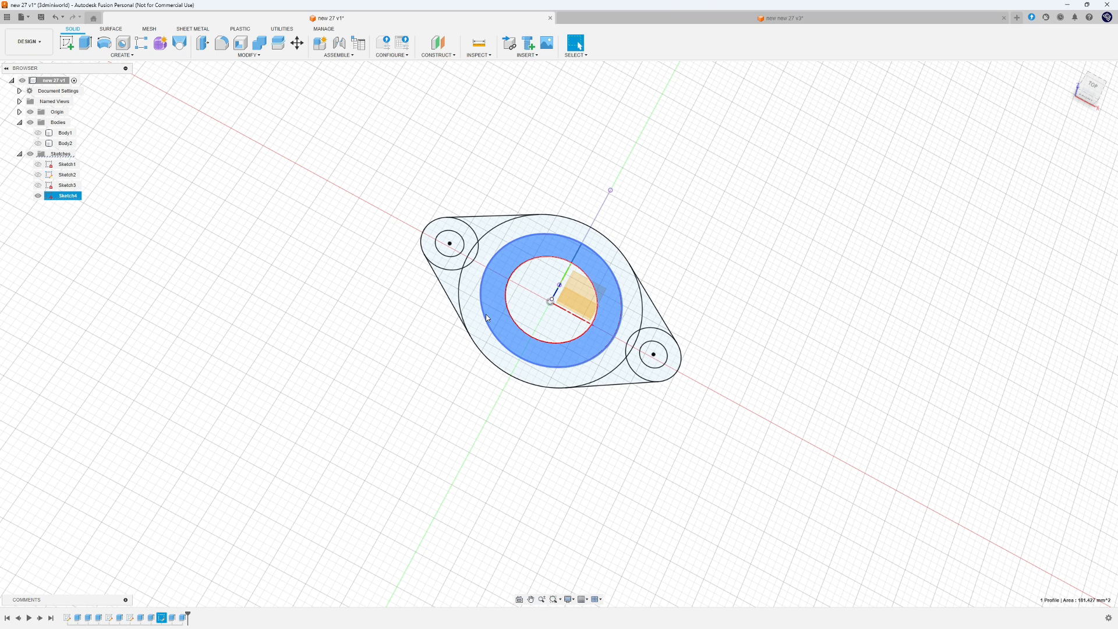
pyautogui.press('e')
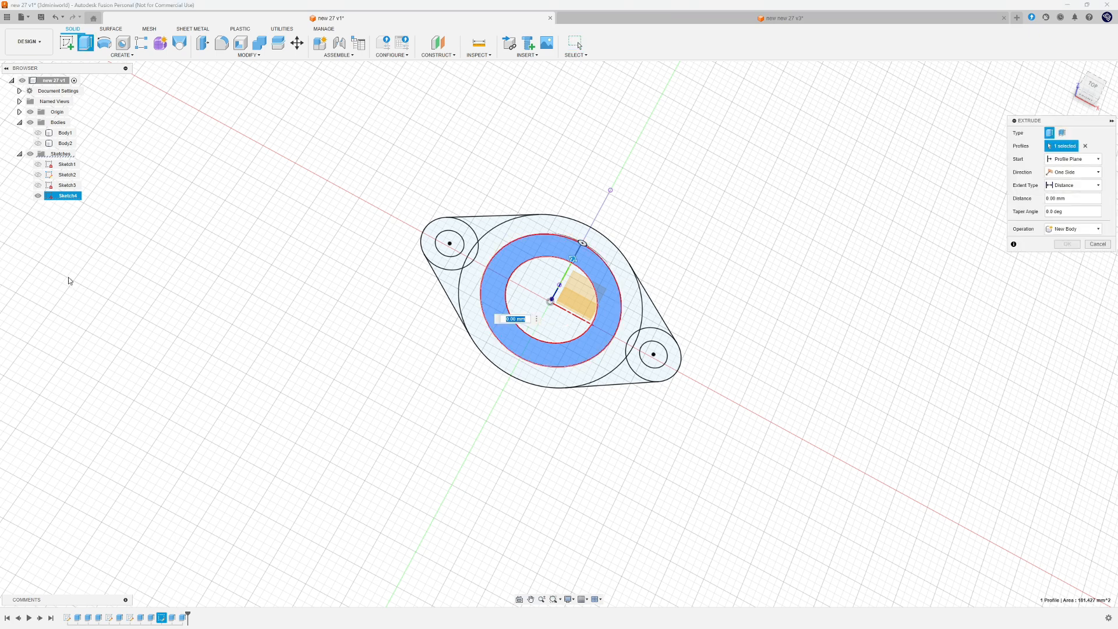
pyautogui.click(38, 143)
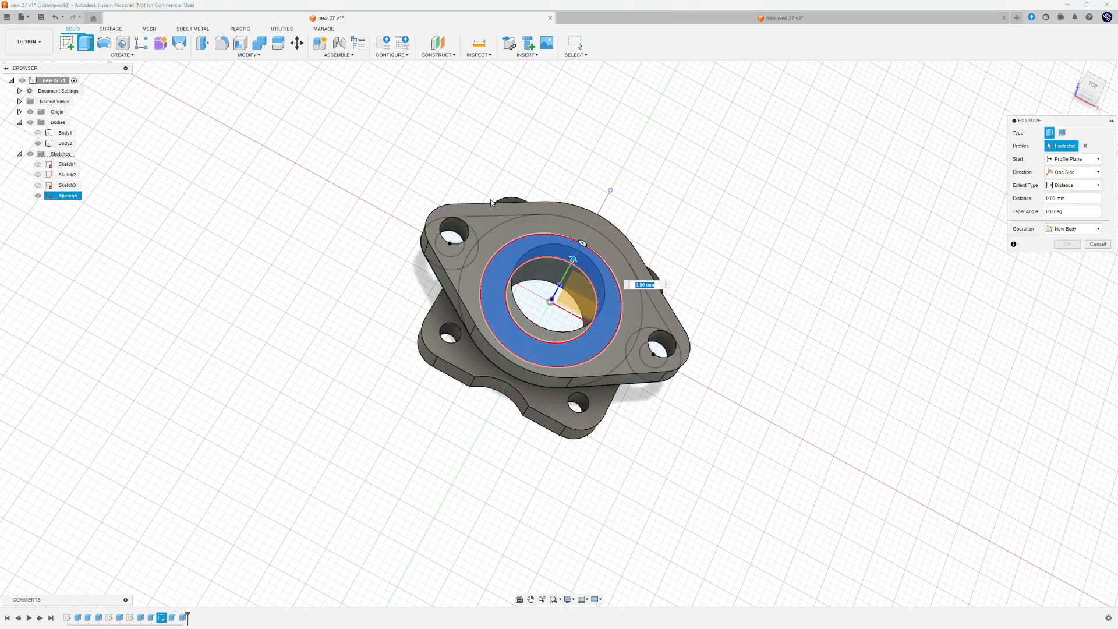
pyautogui.keyDown('shift'); pyautogui.moveTo(583, 189); pyautogui.dragTo(578, 157, button='middle'); pyautogui.keyUp('shift')
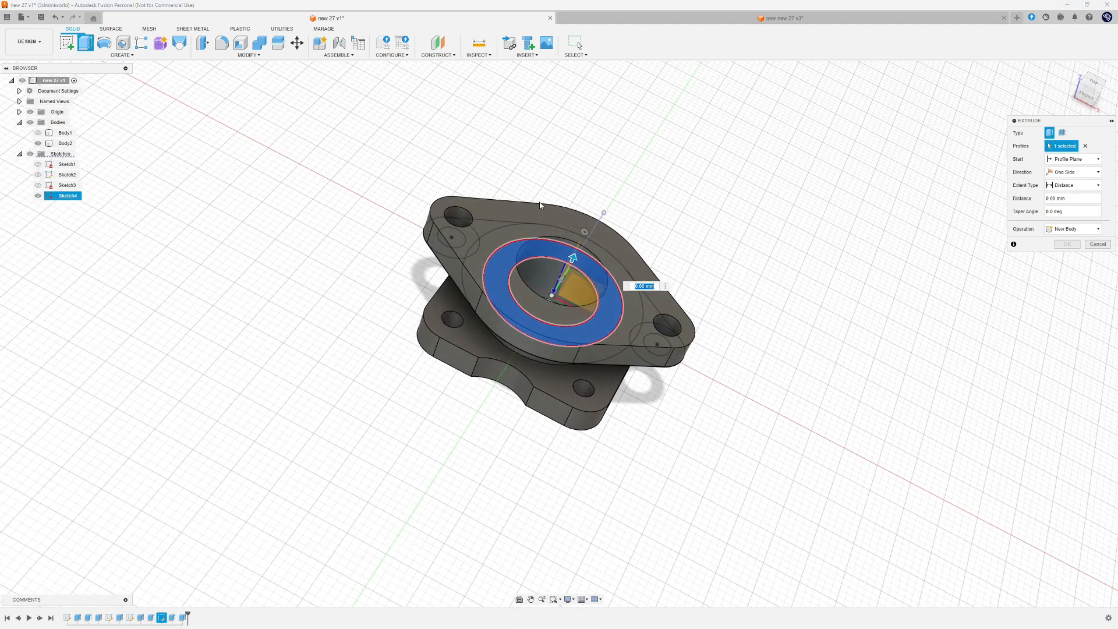
pyautogui.moveTo(518, 208)
pyautogui.mouseDown()
pyautogui.moveTo(538, 213)
pyautogui.moveTo(528, 176)
pyautogui.mouseUp()
pyautogui.moveTo(501, 239)
pyautogui.mouseDown()
pyautogui.moveTo(492, 243)
pyautogui.moveTo(507, 187)
pyautogui.mouseUp()
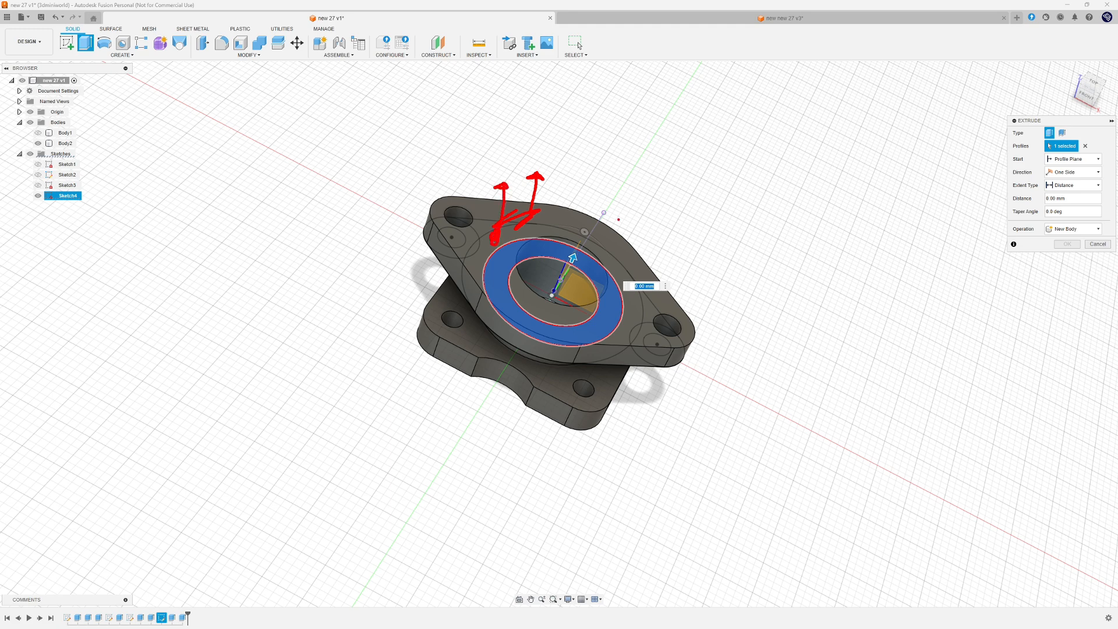
pyautogui.press('Escape')
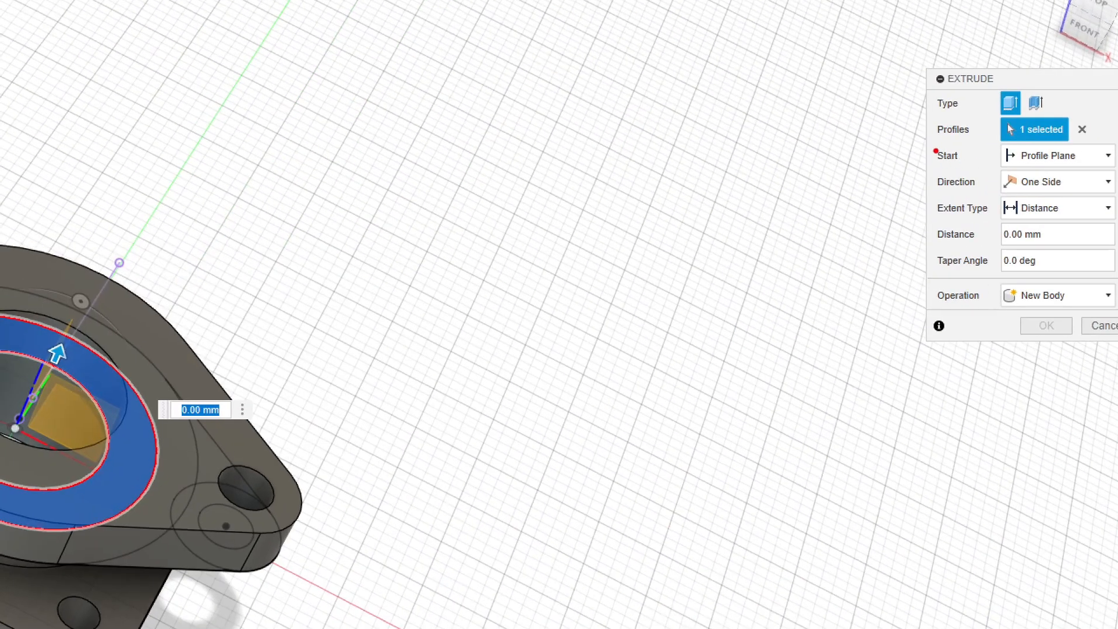
pyautogui.moveTo(935, 151)
pyautogui.mouseDown()
pyautogui.moveTo(1072, 141)
pyautogui.moveTo(1073, 170)
pyautogui.mouseUp()
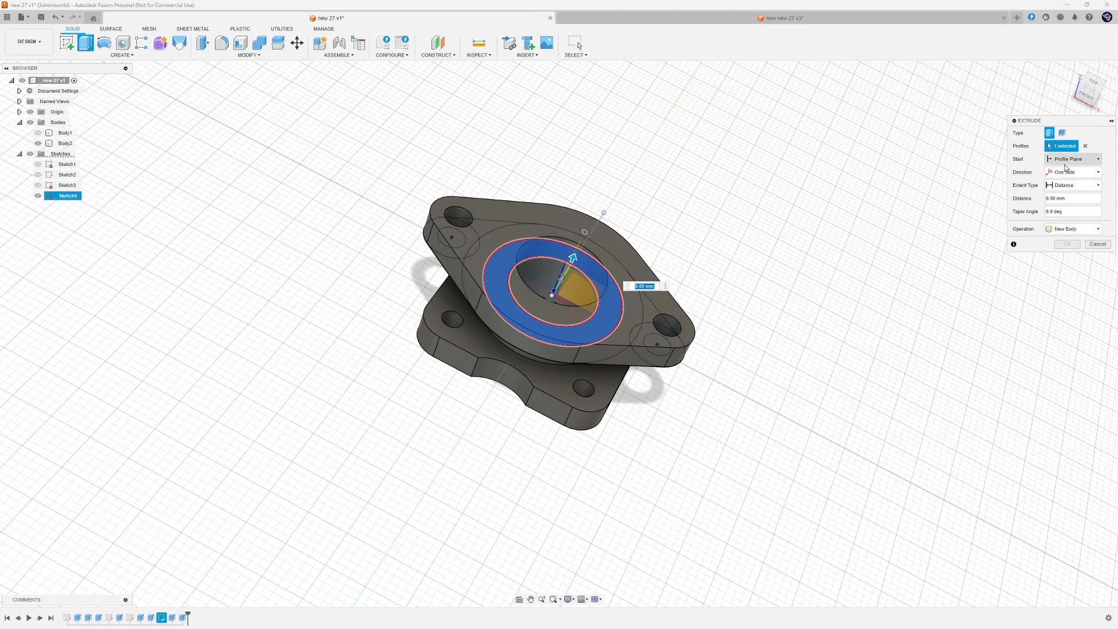
# - Set the ring extrusion to start from the ear flange's top face and extrude it 2 mm, joined to the body
pyautogui.click(1054, 155)
pyautogui.click(1068, 163)
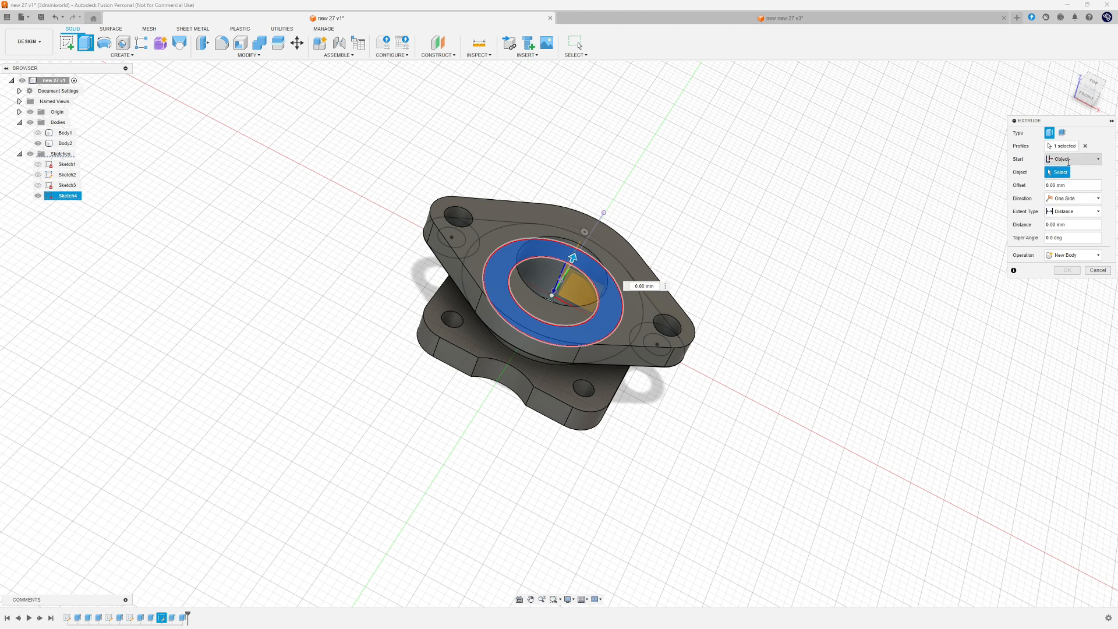
pyautogui.moveTo(1056, 164); pyautogui.dragTo(1049, 163)
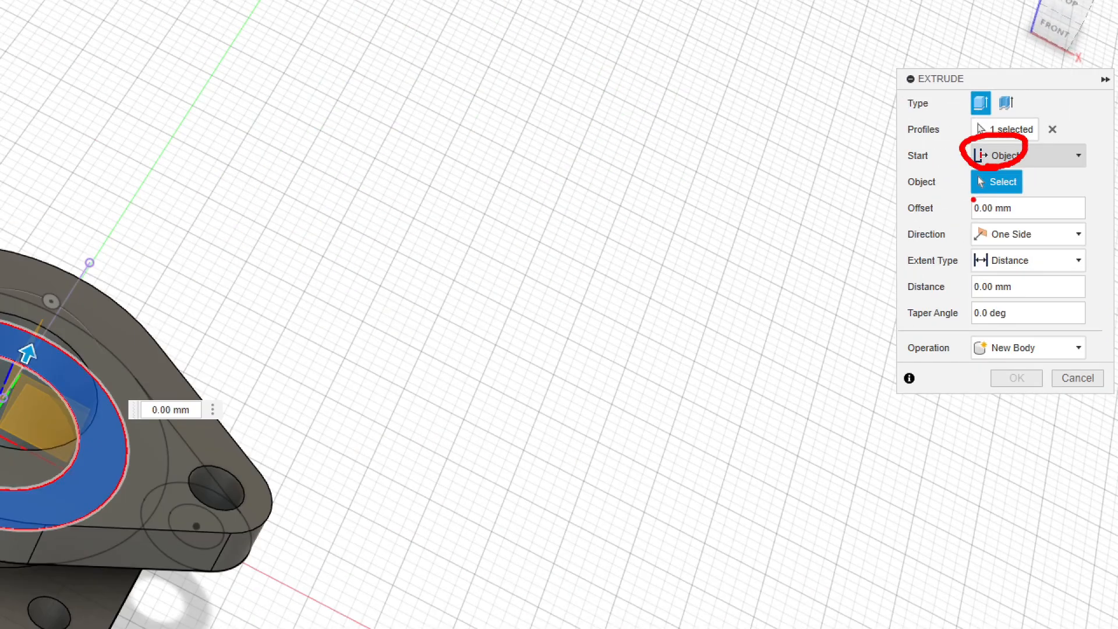
pyautogui.moveTo(970, 198); pyautogui.dragTo(1032, 191)
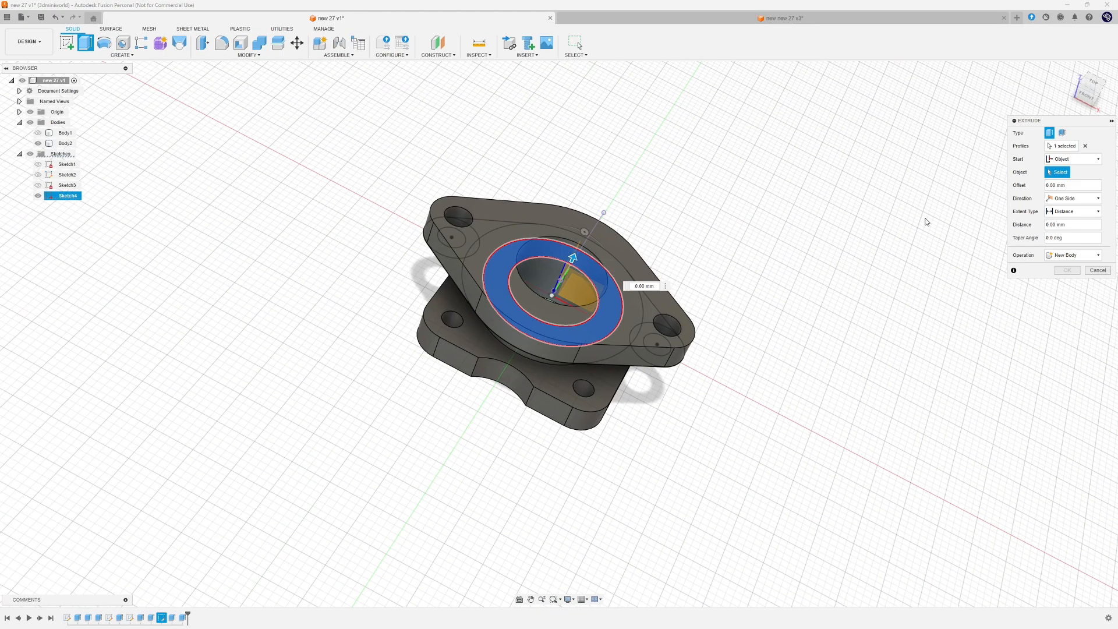
pyautogui.click(631, 256)
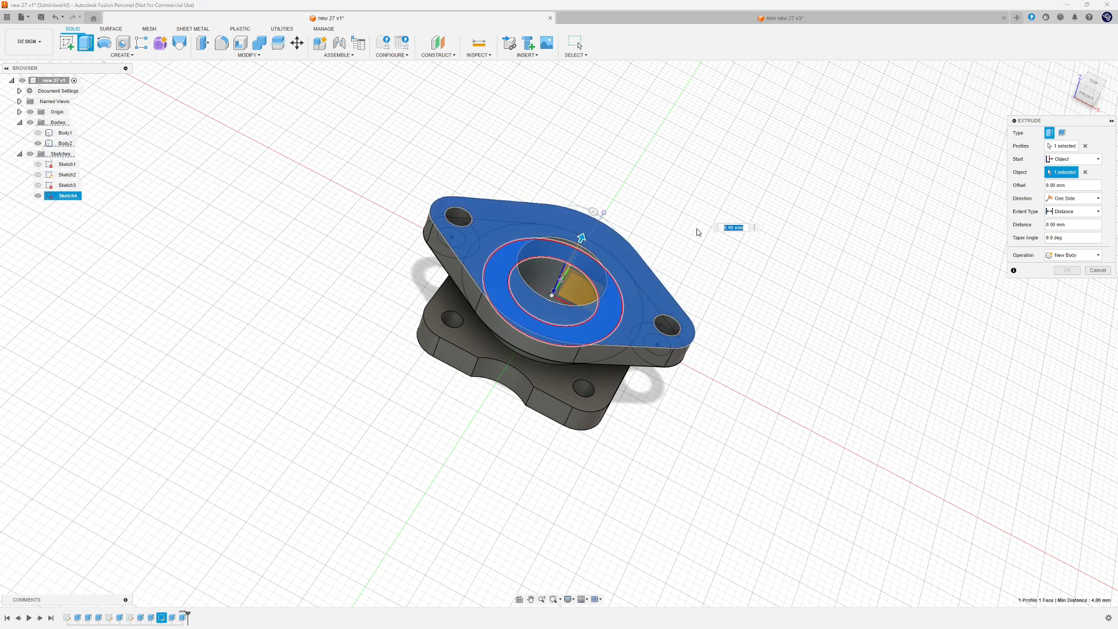
pyautogui.write('2')
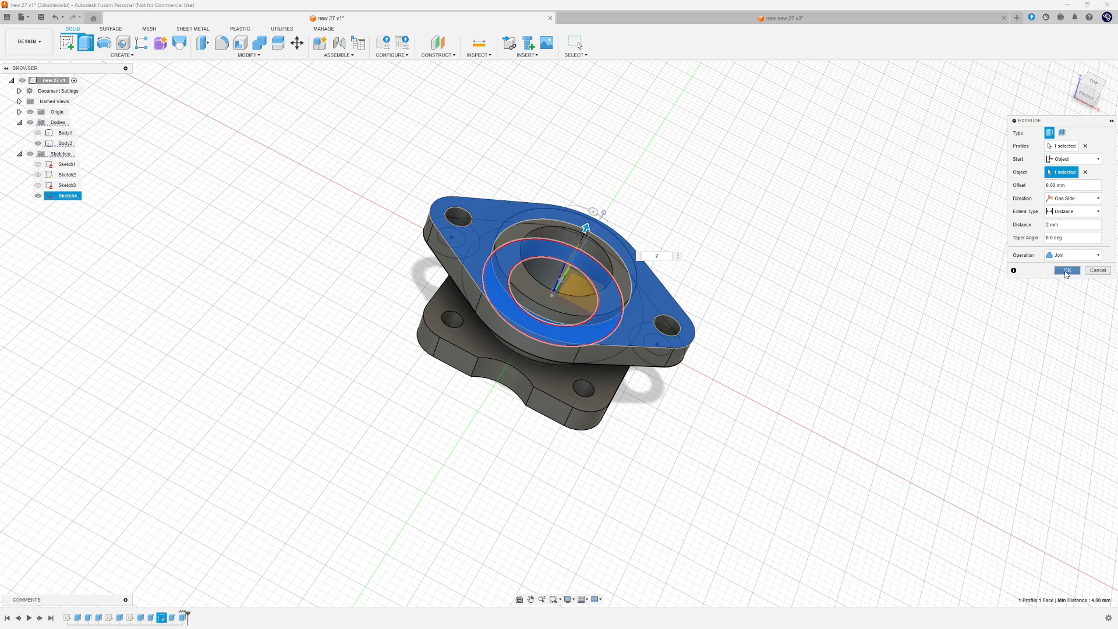
pyautogui.click(1066, 271)
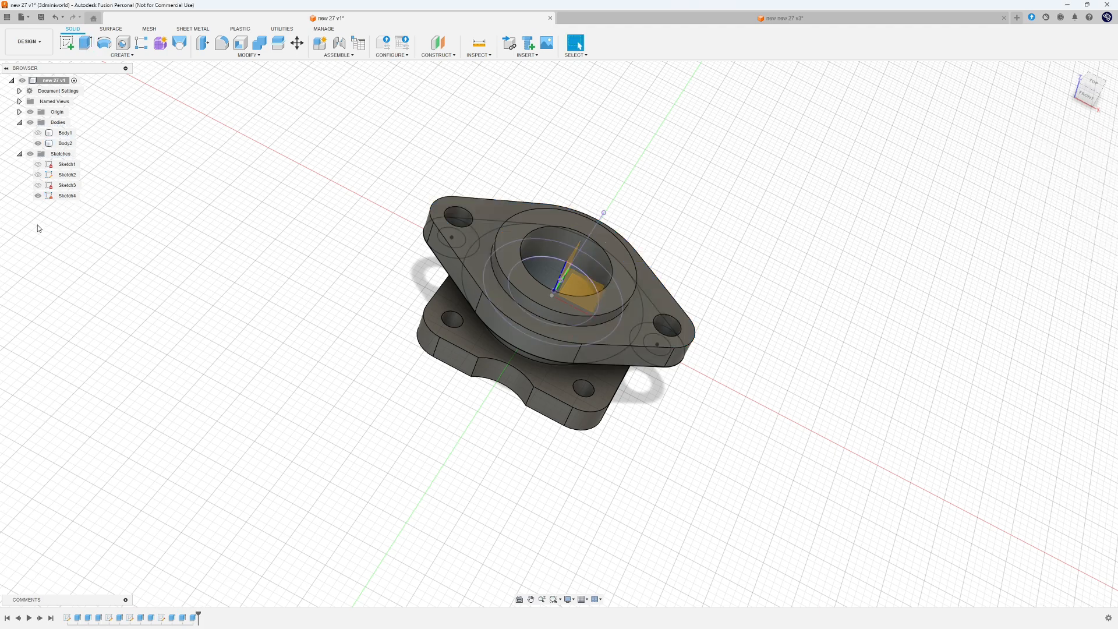
# - Hide the ear flange sketch and show the engraved spool body together with the flange body
pyautogui.click(37, 195)
pyautogui.click(37, 133)
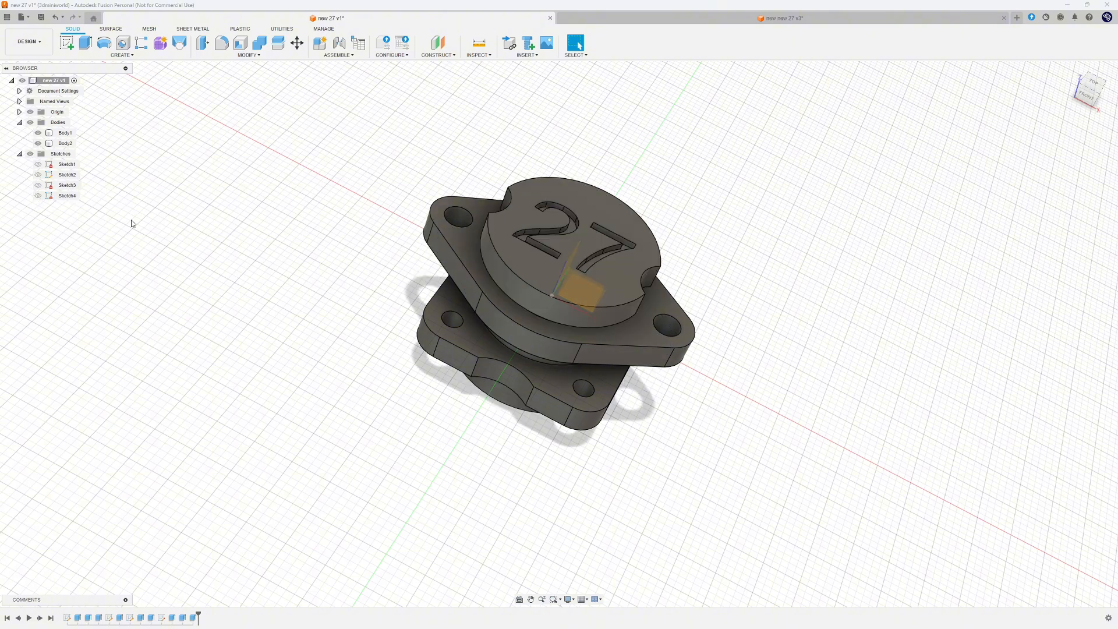
# - Cut both bodies with a flipped section analysis on the XZ plane and examine how they fit together from the front
pyautogui.keyDown('shift'); pyautogui.moveTo(297, 269); pyautogui.dragTo(522, 310, button='middle'); pyautogui.keyUp('shift')
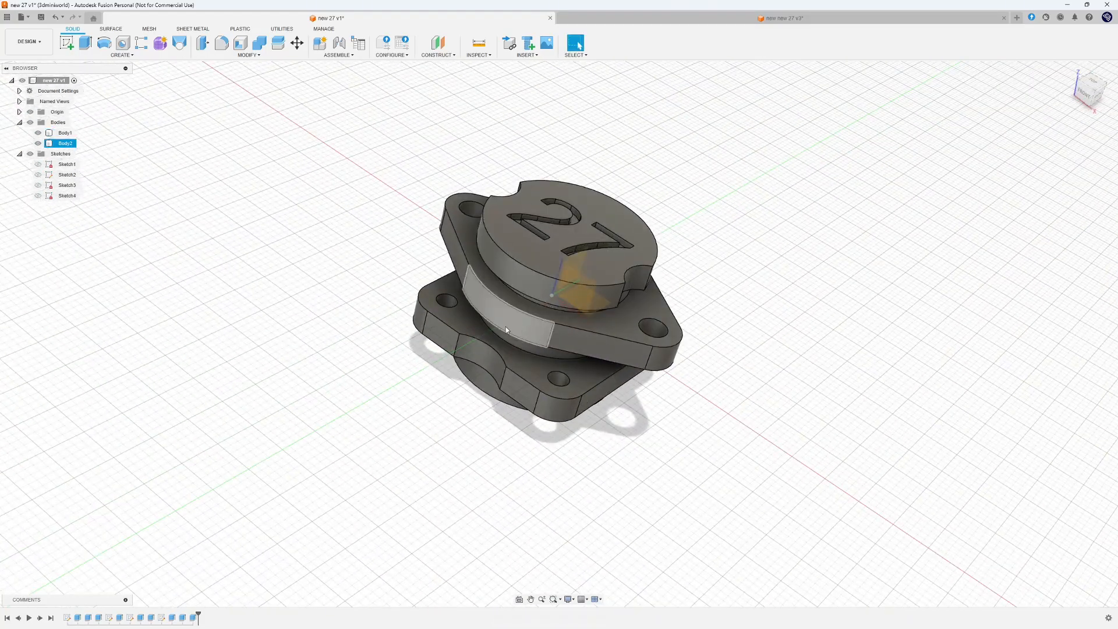
pyautogui.click(478, 52)
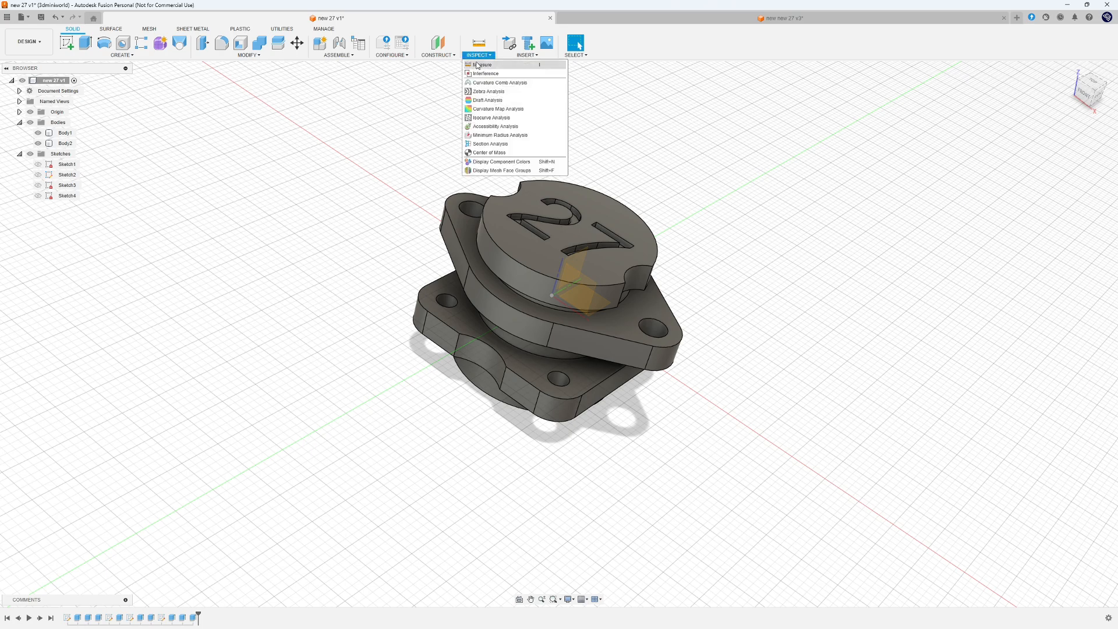
pyautogui.click(491, 145)
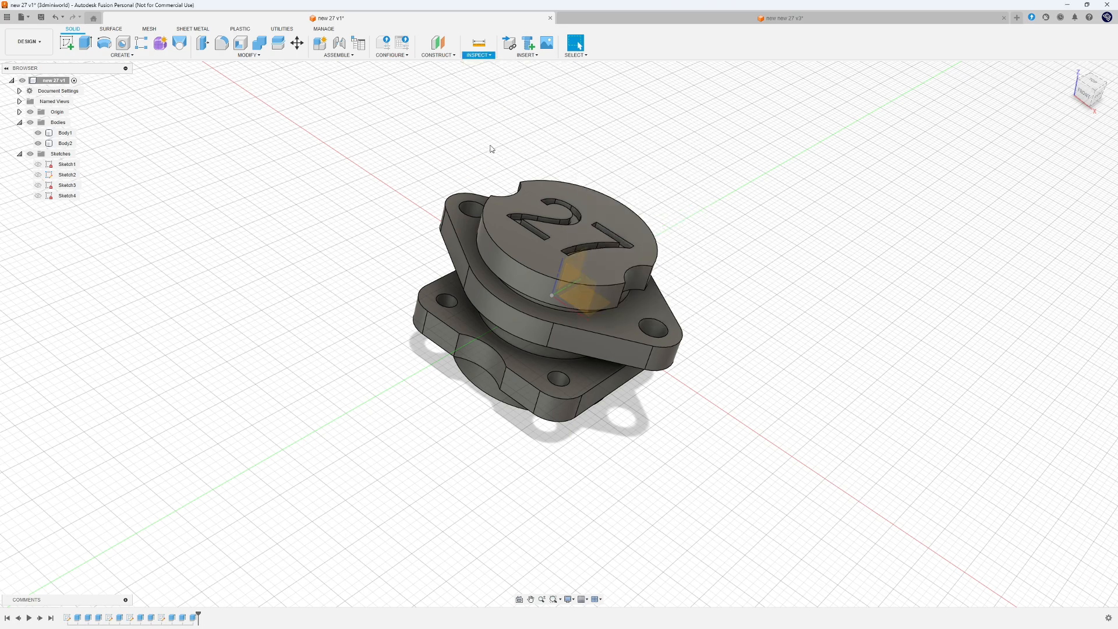
pyautogui.click(587, 289)
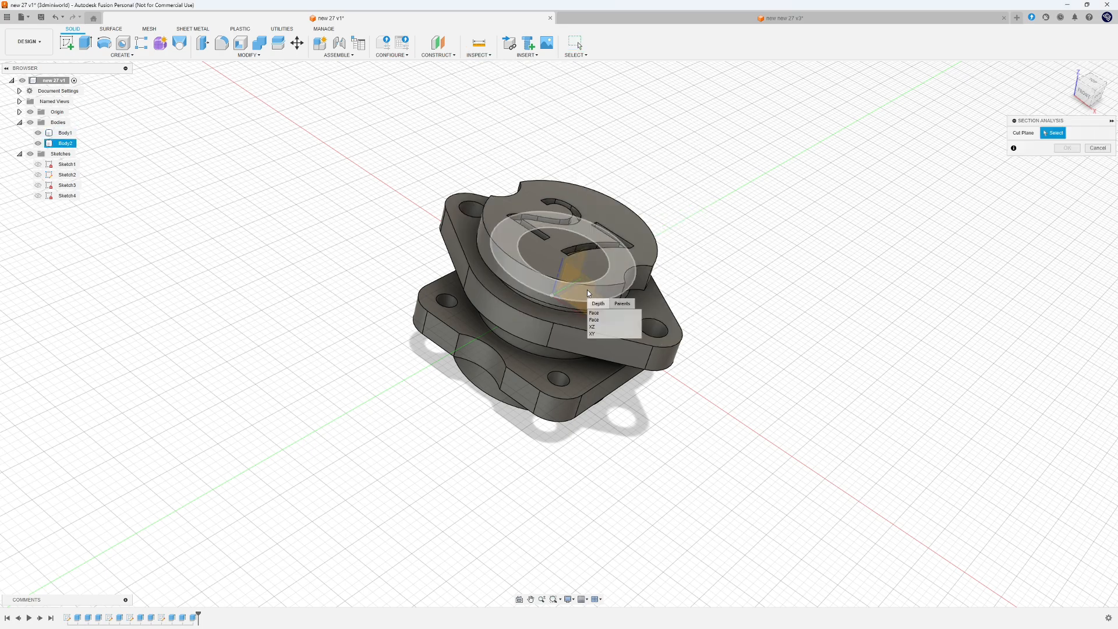
pyautogui.click(600, 327)
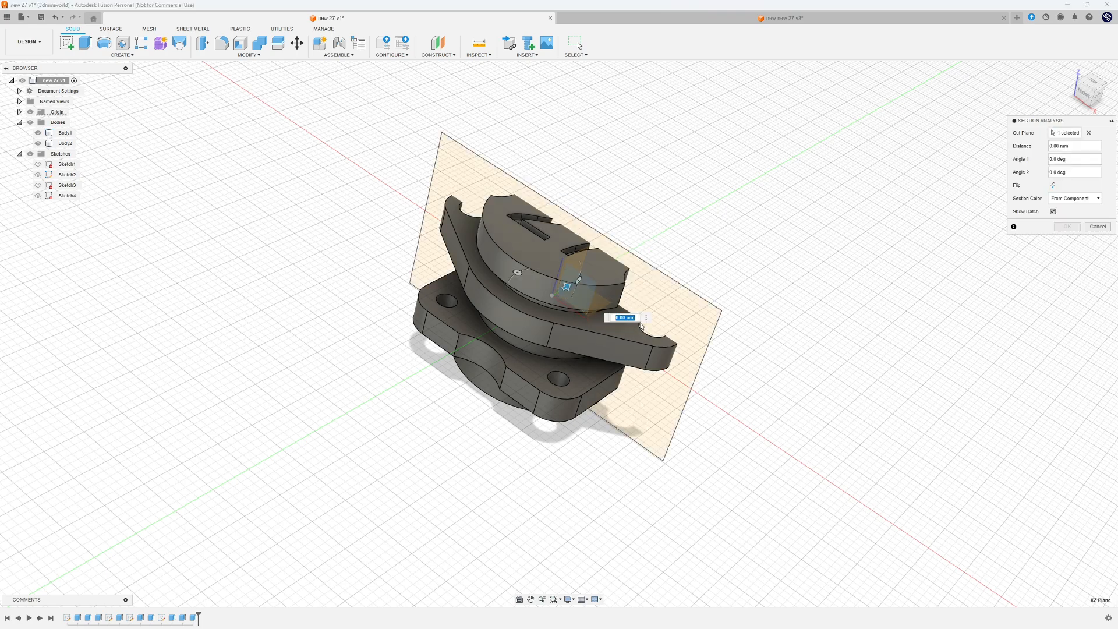
pyautogui.click(1052, 185)
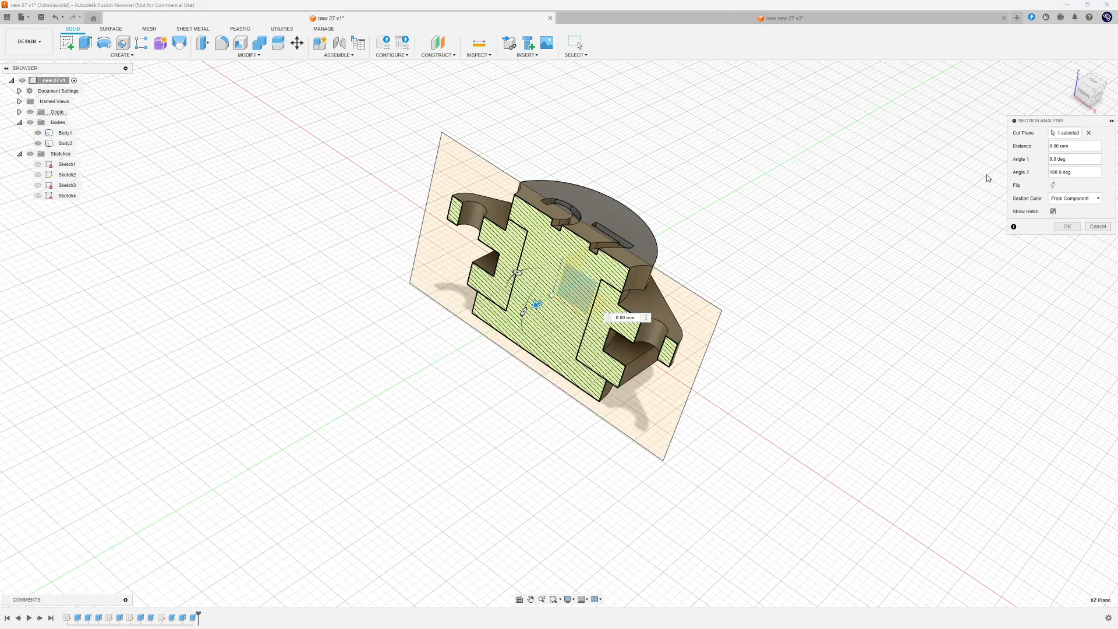
pyautogui.click(1097, 102)
pyautogui.click(1083, 91)
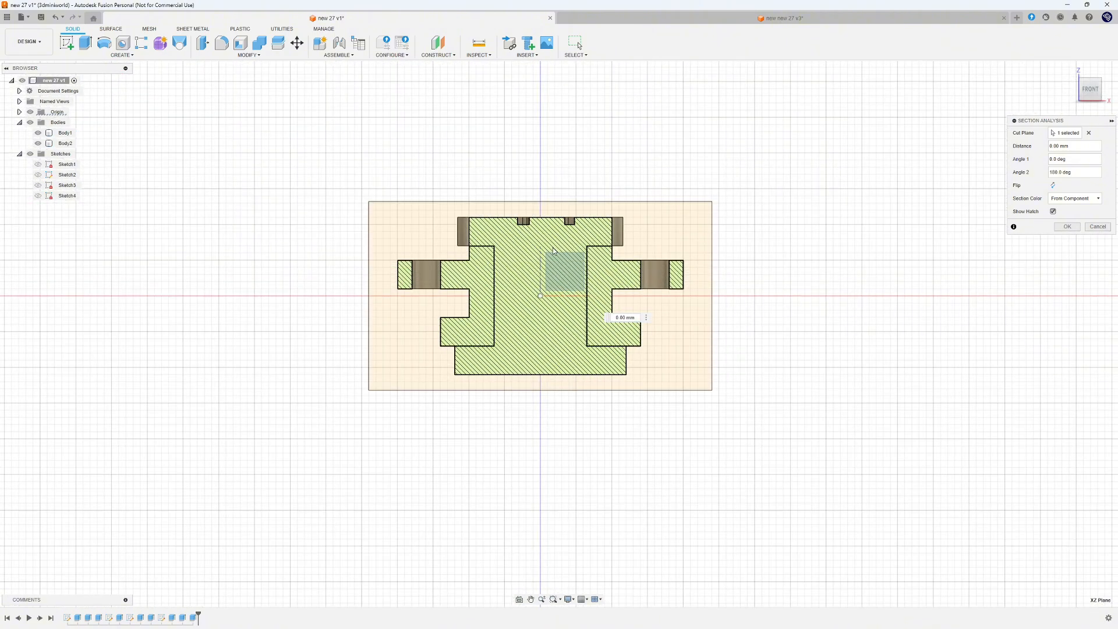
pyautogui.keyDown('ctrl'); pyautogui.keyDown('shift'); pyautogui.moveTo(555, 242); pyautogui.dragTo(587, 272, button='middle'); pyautogui.keyUp('shift'); pyautogui.keyUp('ctrl')
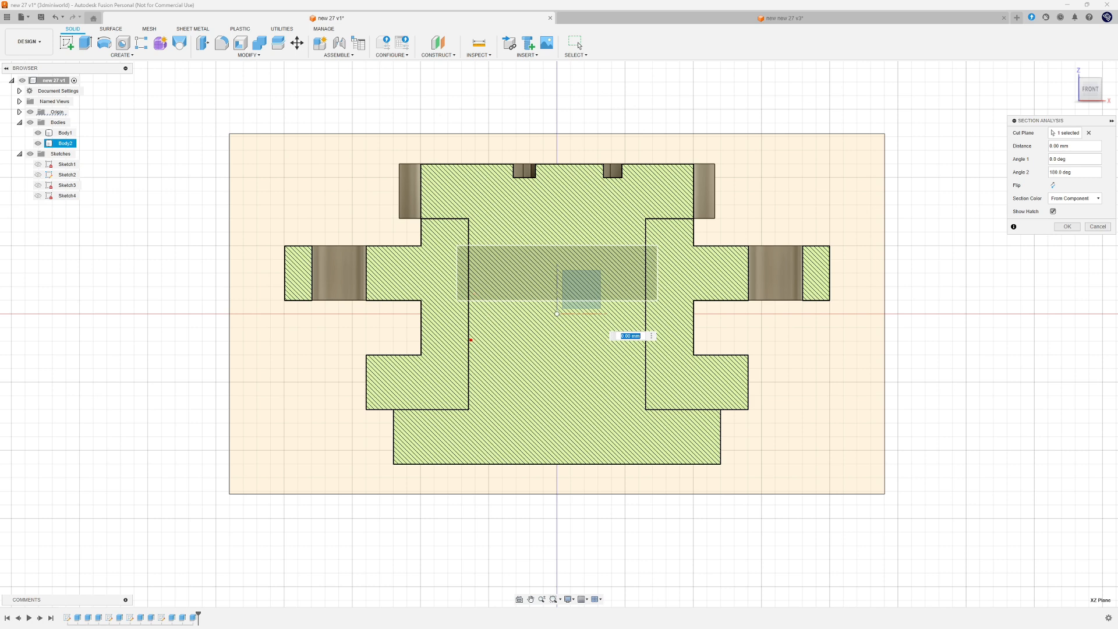
pyautogui.moveTo(471, 340); pyautogui.dragTo(644, 342)
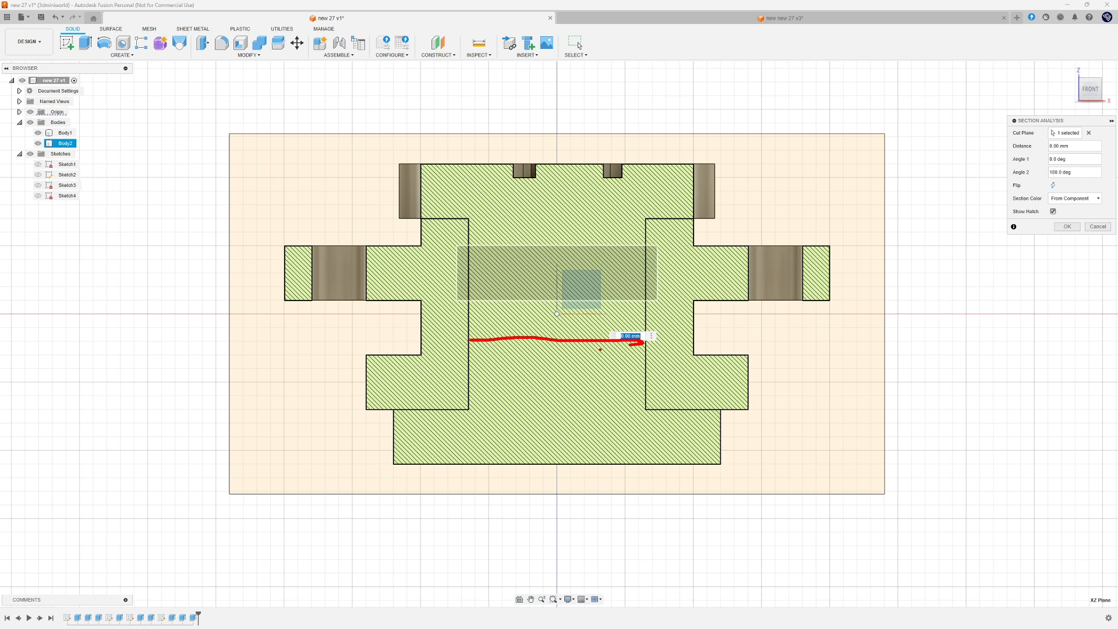
pyautogui.moveTo(546, 345); pyautogui.dragTo(562, 365)
pyautogui.moveTo(654, 219); pyautogui.dragTo(690, 217)
pyautogui.moveTo(664, 414); pyautogui.dragTo(719, 407)
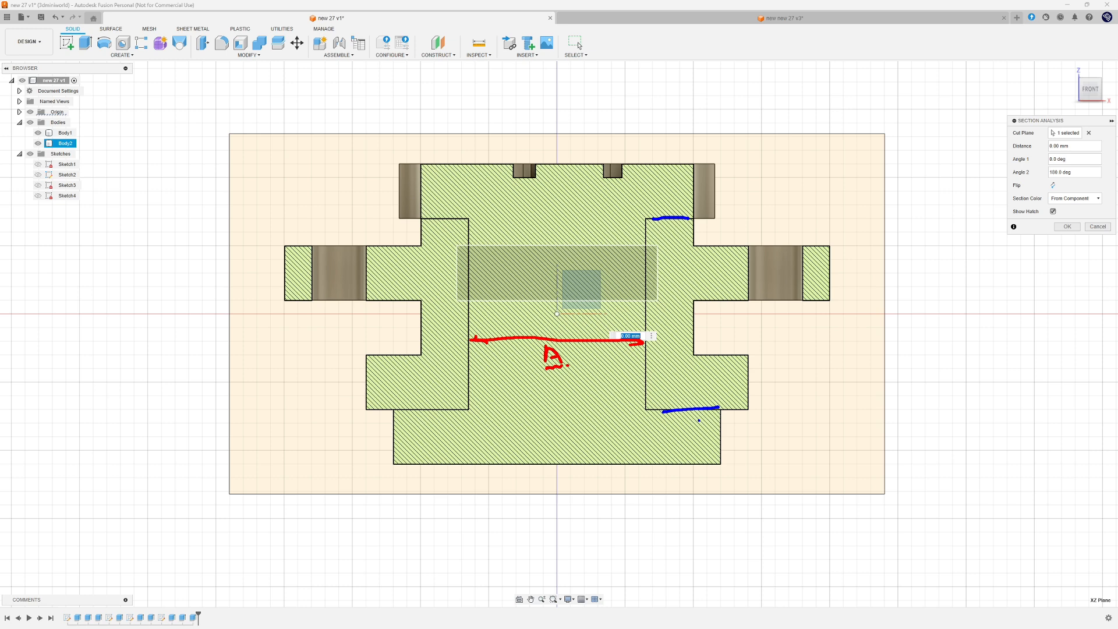
pyautogui.moveTo(666, 223); pyautogui.dragTo(673, 402)
pyautogui.moveTo(684, 290); pyautogui.dragTo(687, 307)
pyautogui.click(702, 305)
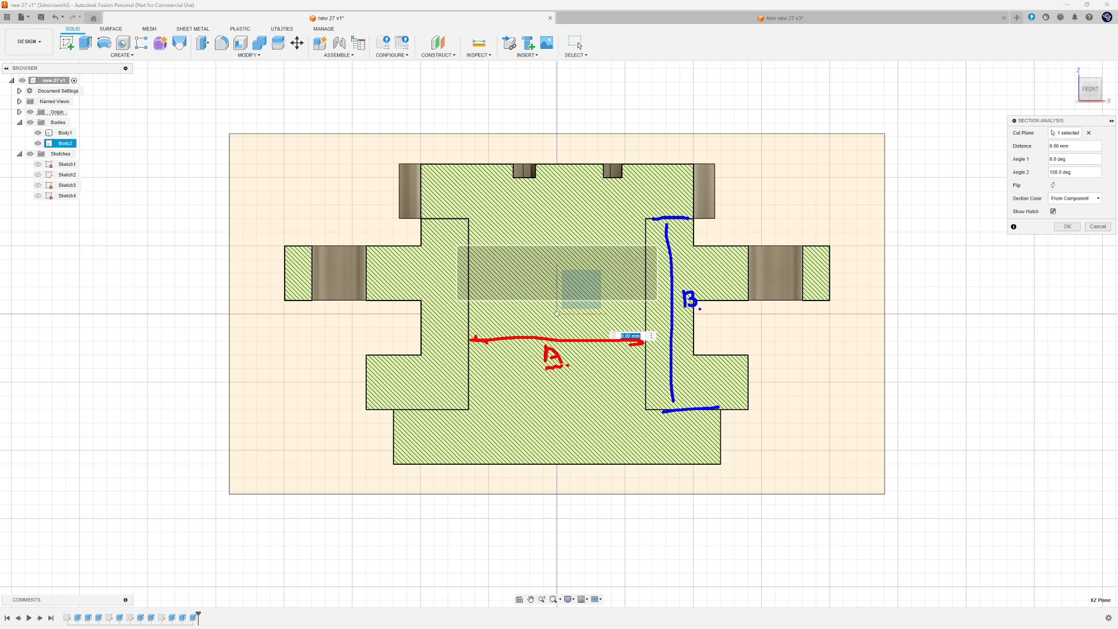
pyautogui.click(729, 240)
pyautogui.moveTo(726, 231)
pyautogui.mouseDown()
pyautogui.moveTo(744, 220)
pyautogui.moveTo(753, 245)
pyautogui.mouseUp()
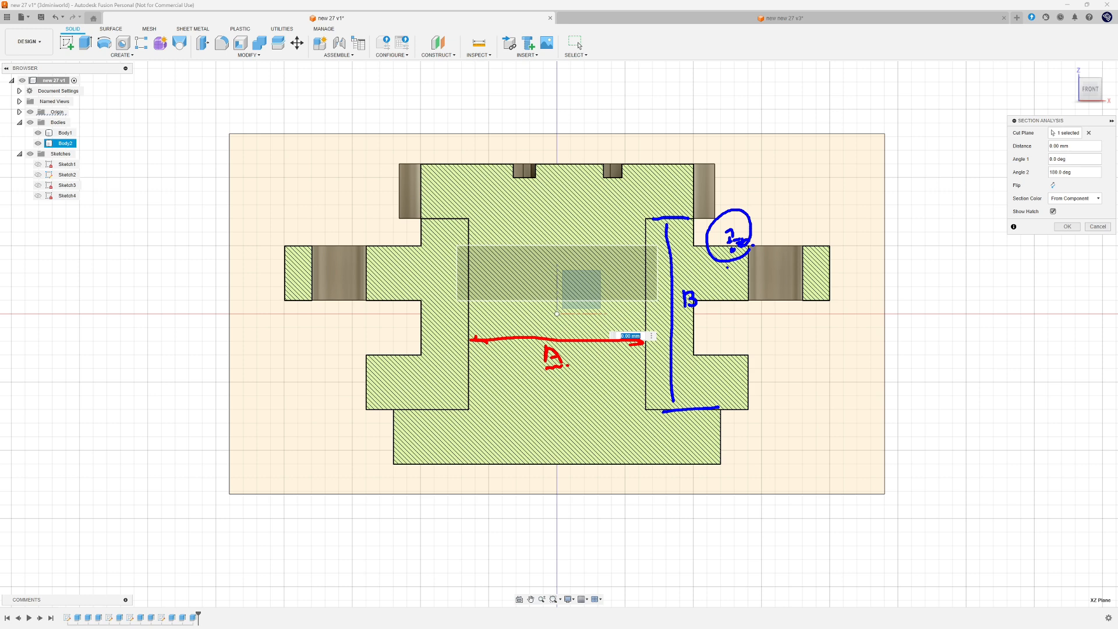
pyautogui.moveTo(561, 347); pyautogui.dragTo(564, 345)
pyautogui.moveTo(556, 320)
pyautogui.mouseDown()
pyautogui.moveTo(532, 371)
pyautogui.moveTo(551, 320)
pyautogui.mouseUp()
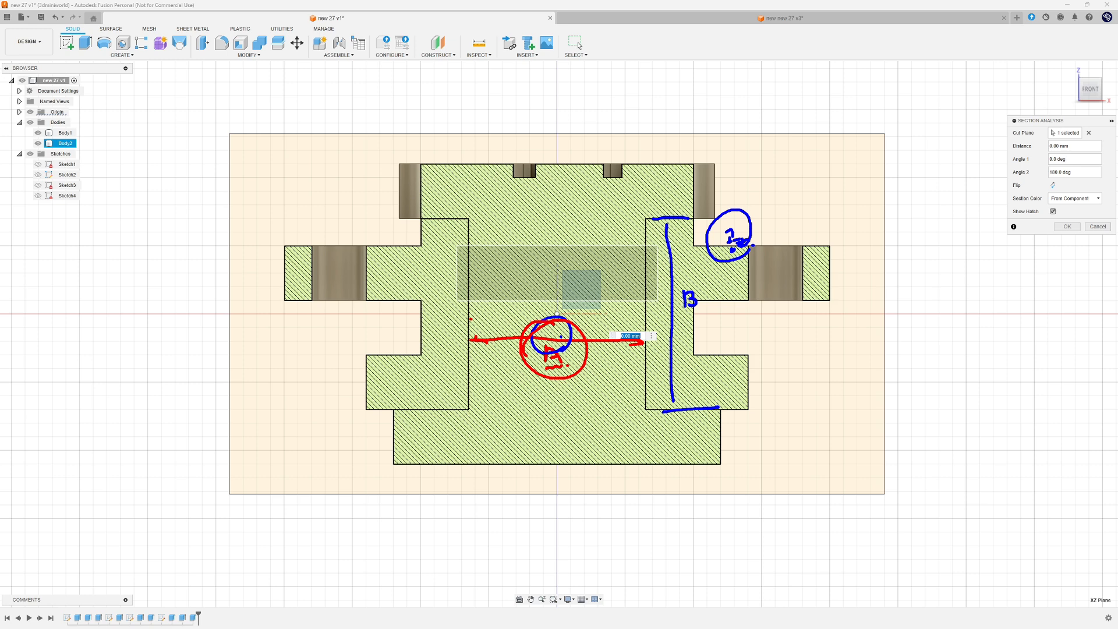
pyautogui.moveTo(470, 319); pyautogui.dragTo(526, 307)
pyautogui.moveTo(640, 307); pyautogui.dragTo(622, 311)
pyautogui.moveTo(622, 291); pyautogui.dragTo(635, 286)
pyautogui.click(627, 299)
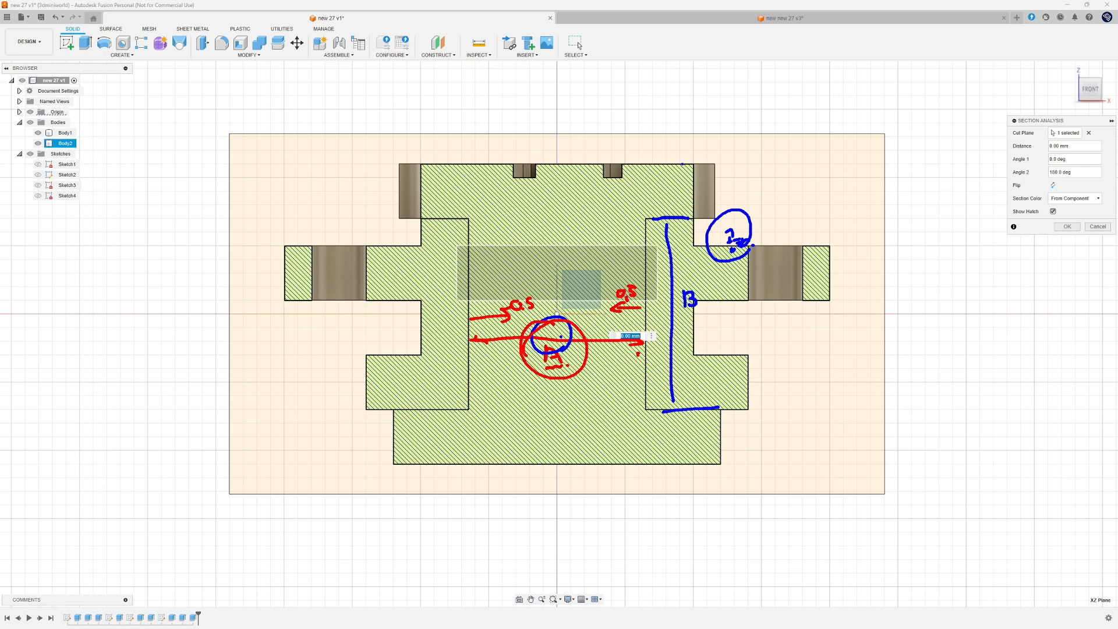
pyautogui.moveTo(701, 165)
pyautogui.mouseDown()
pyautogui.moveTo(724, 159)
pyautogui.moveTo(717, 433)
pyautogui.moveTo(740, 433)
pyautogui.mouseUp()
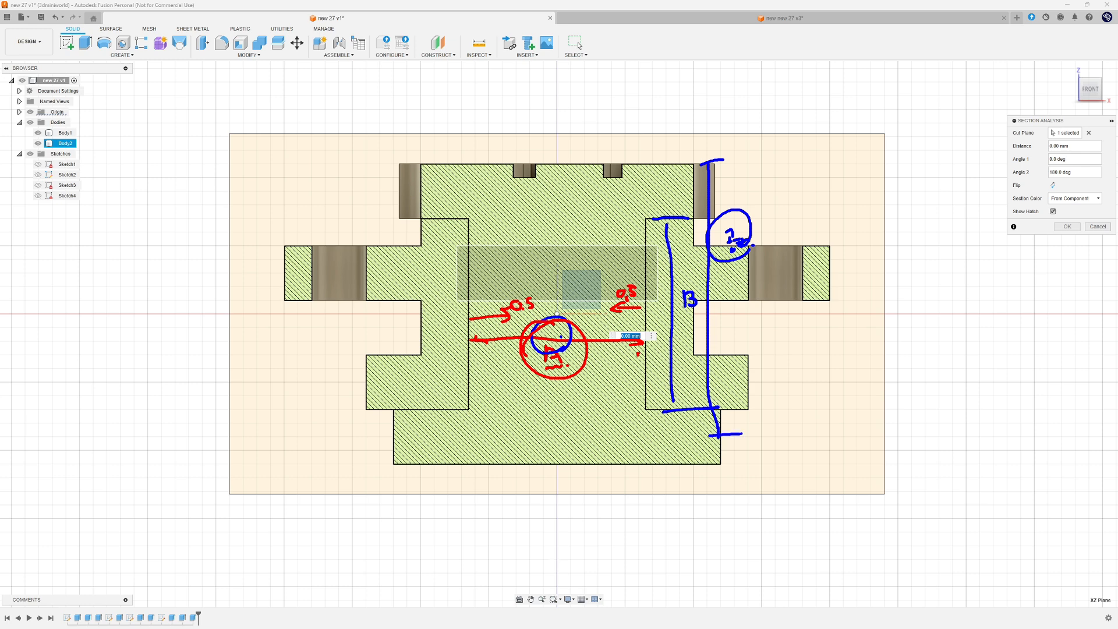
pyautogui.moveTo(751, 382)
pyautogui.mouseDown()
pyautogui.moveTo(759, 391)
pyautogui.moveTo(781, 377)
pyautogui.mouseUp()
pyautogui.moveTo(680, 168)
pyautogui.mouseDown()
pyautogui.moveTo(649, 188)
pyautogui.moveTo(701, 174)
pyautogui.mouseUp()
pyautogui.moveTo(665, 414)
pyautogui.mouseDown()
pyautogui.moveTo(702, 418)
pyautogui.moveTo(685, 424)
pyautogui.mouseUp()
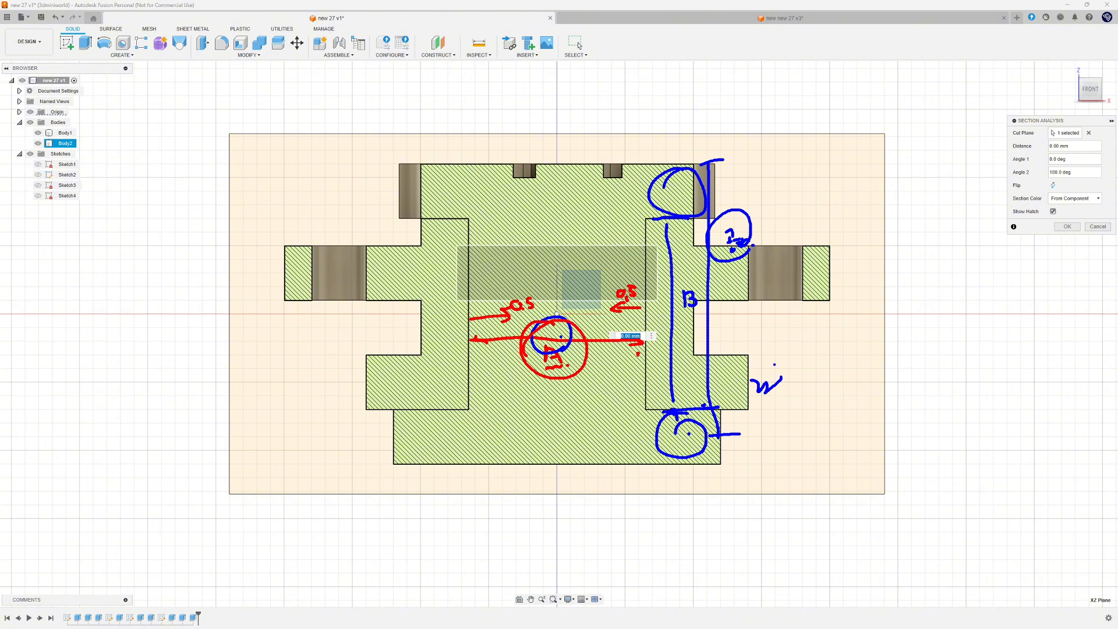
pyautogui.press('Escape')
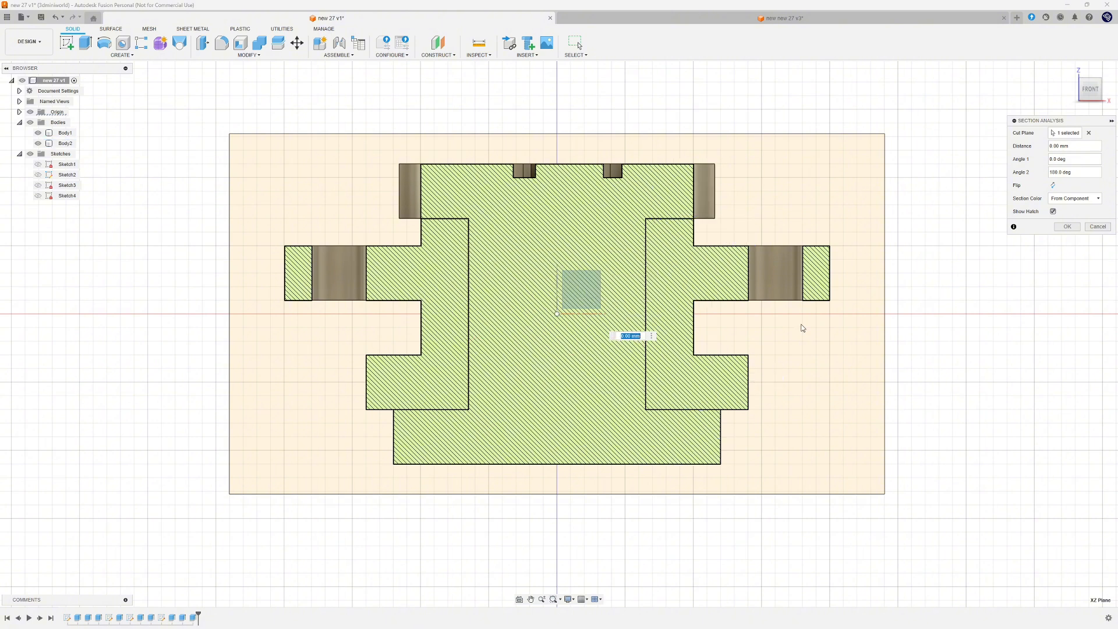
# - Cancel the section analysis and hide the flange body so only the engraved spool is displayed
pyautogui.click(1097, 227)
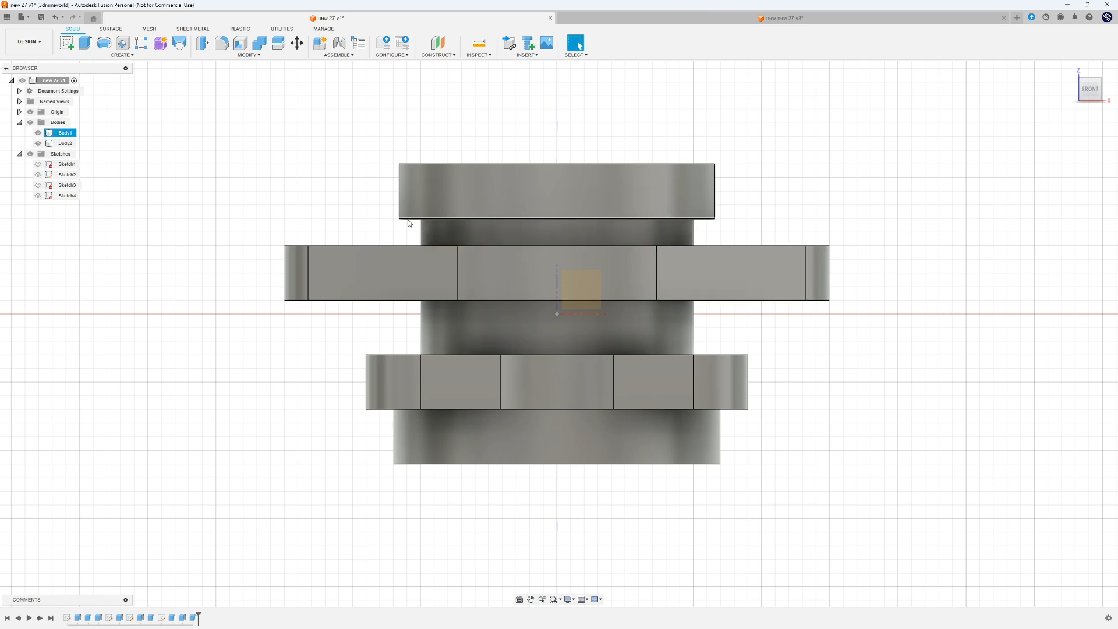
pyautogui.press('F6')
pyautogui.click(38, 144)
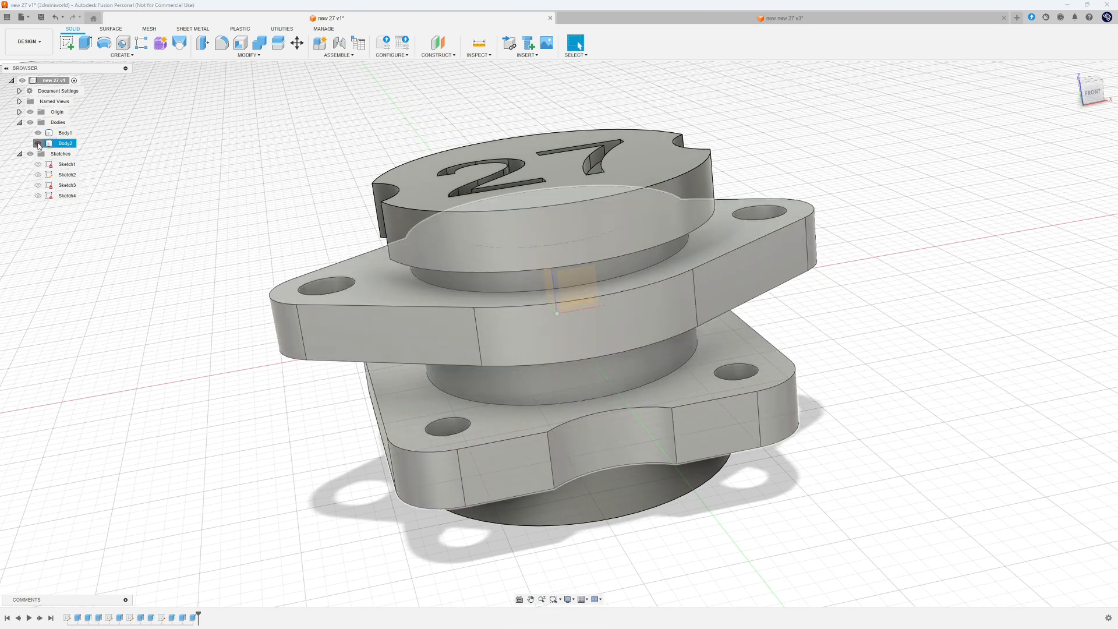
pyautogui.click(38, 143)
# - Offset the spool's cylindrical shaft face by -0.5 mm
pyautogui.click(249, 57)
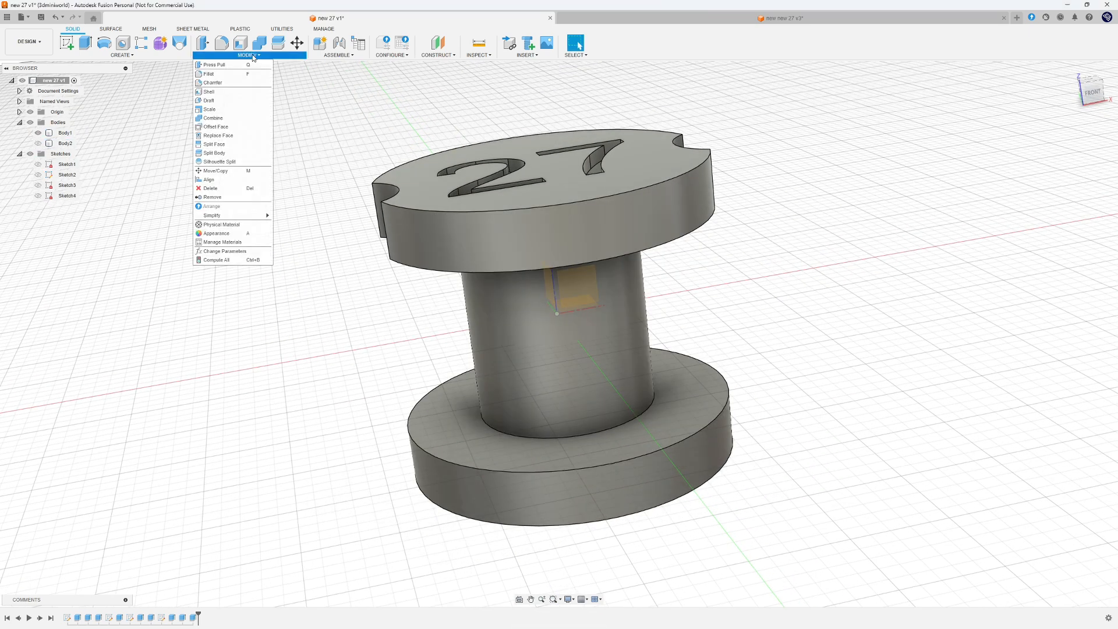
pyautogui.click(244, 130)
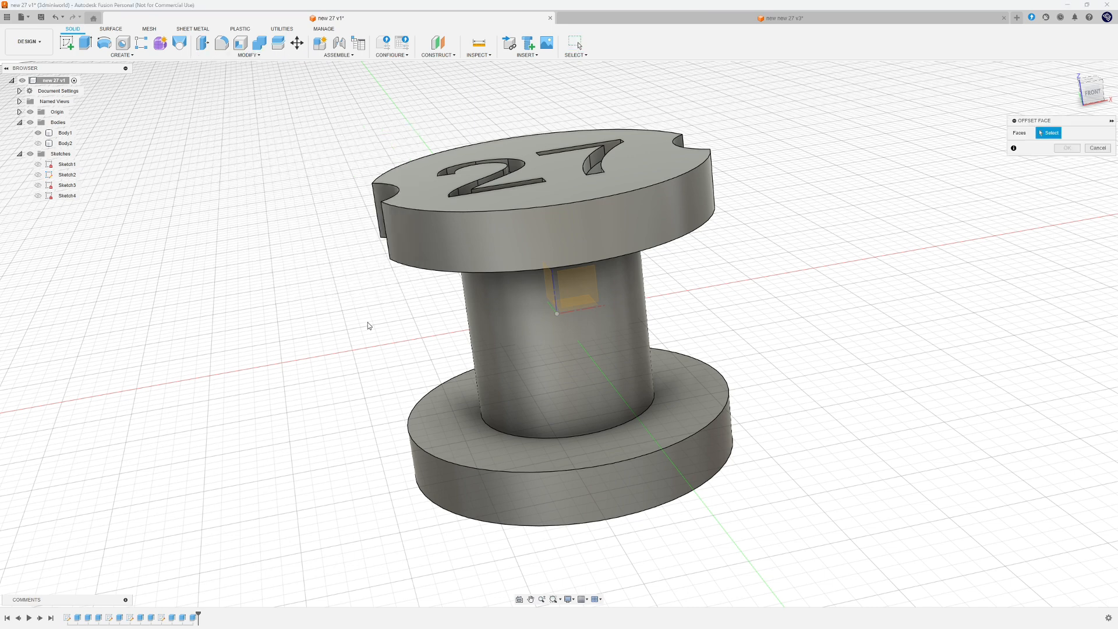
pyautogui.click(585, 312)
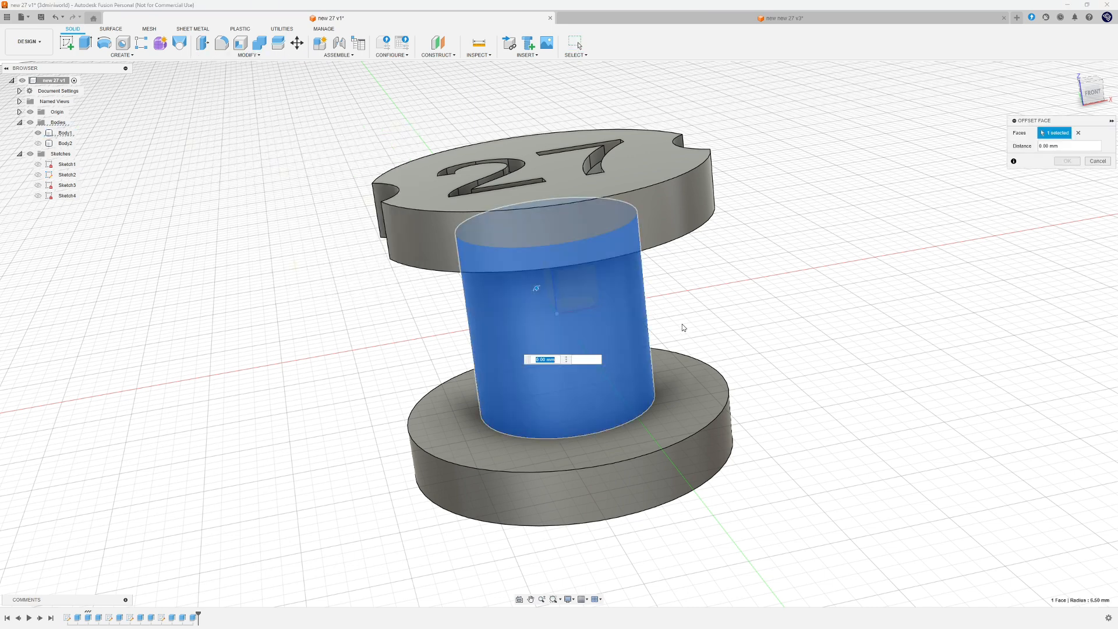
pyautogui.write('-0.5')
pyautogui.press('Return')
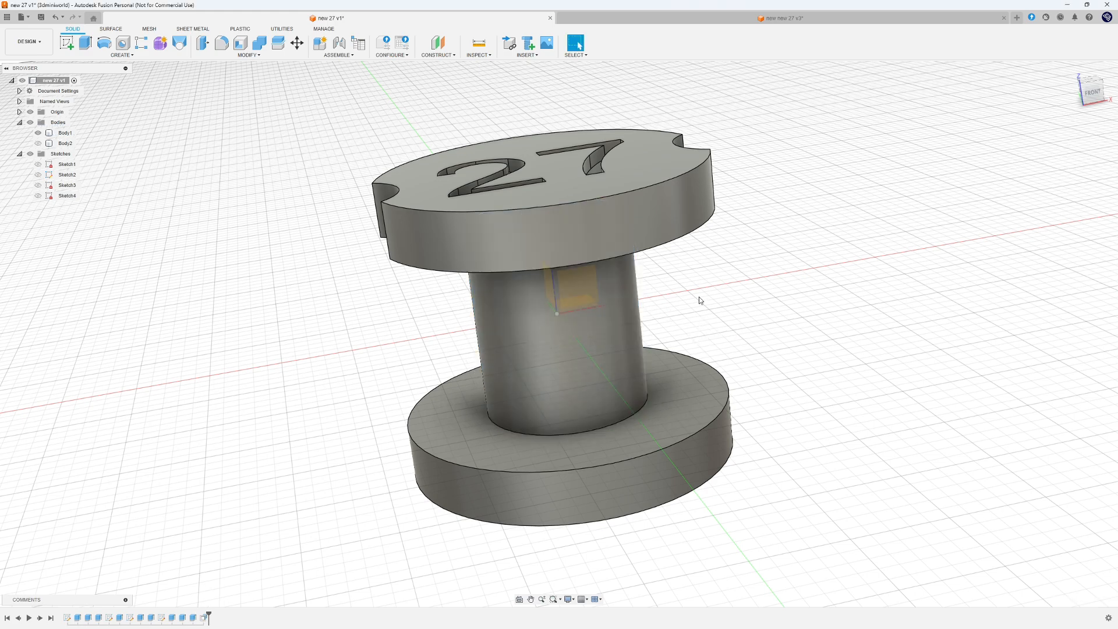
# - Offset the inner faces of both spool end discs together by -0.5 mm
pyautogui.keyDown('shift'); pyautogui.moveTo(701, 299); pyautogui.dragTo(699, 266, button='middle'); pyautogui.keyUp('shift')
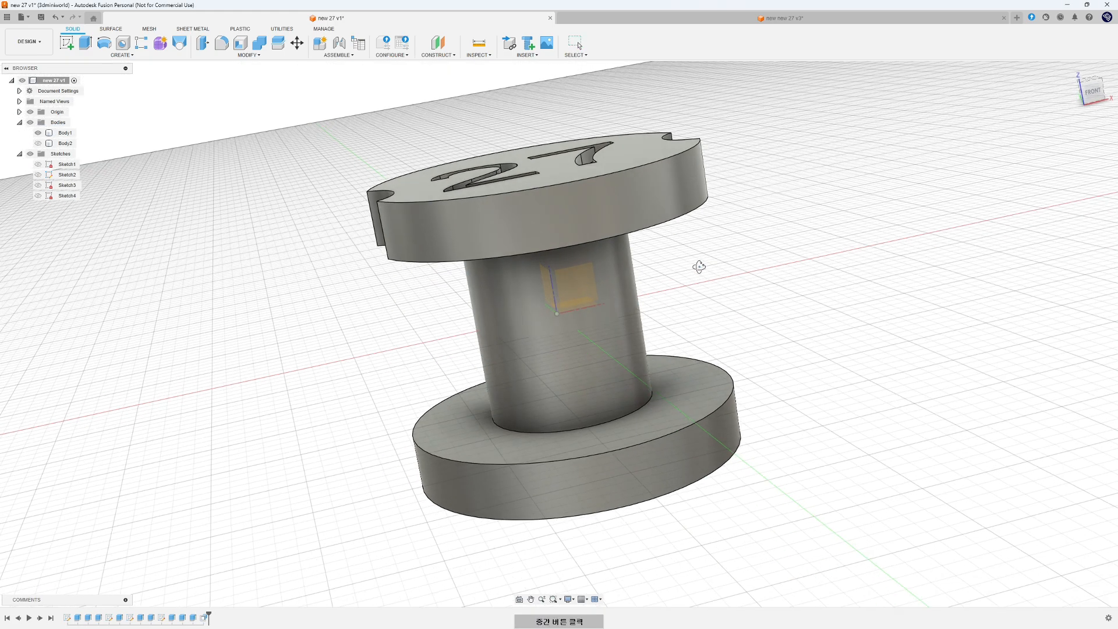
pyautogui.click(249, 55)
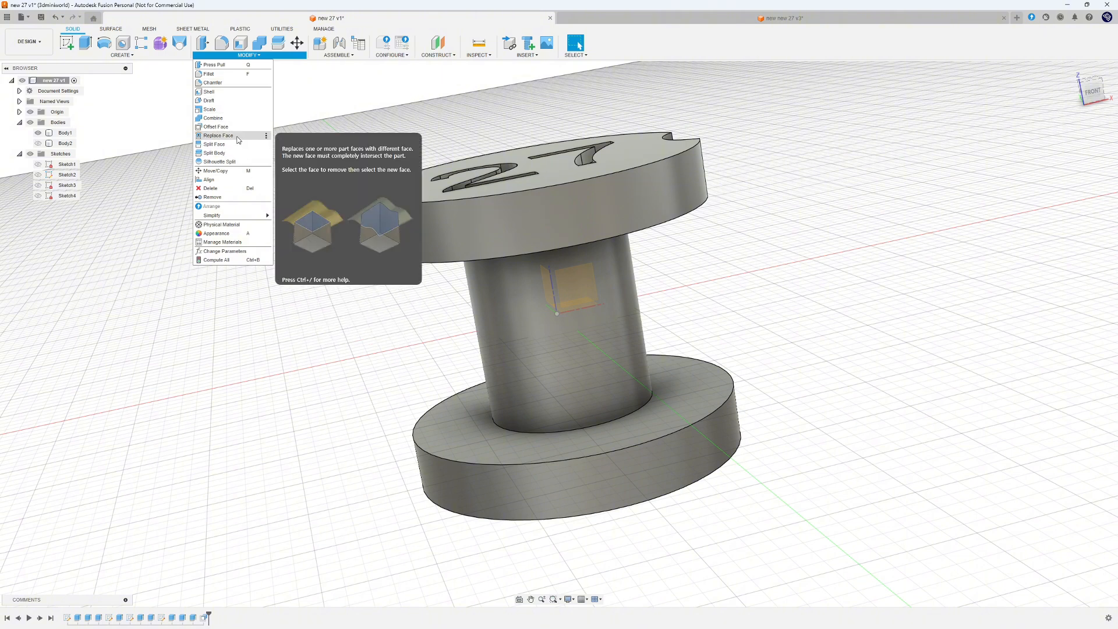
pyautogui.click(238, 127)
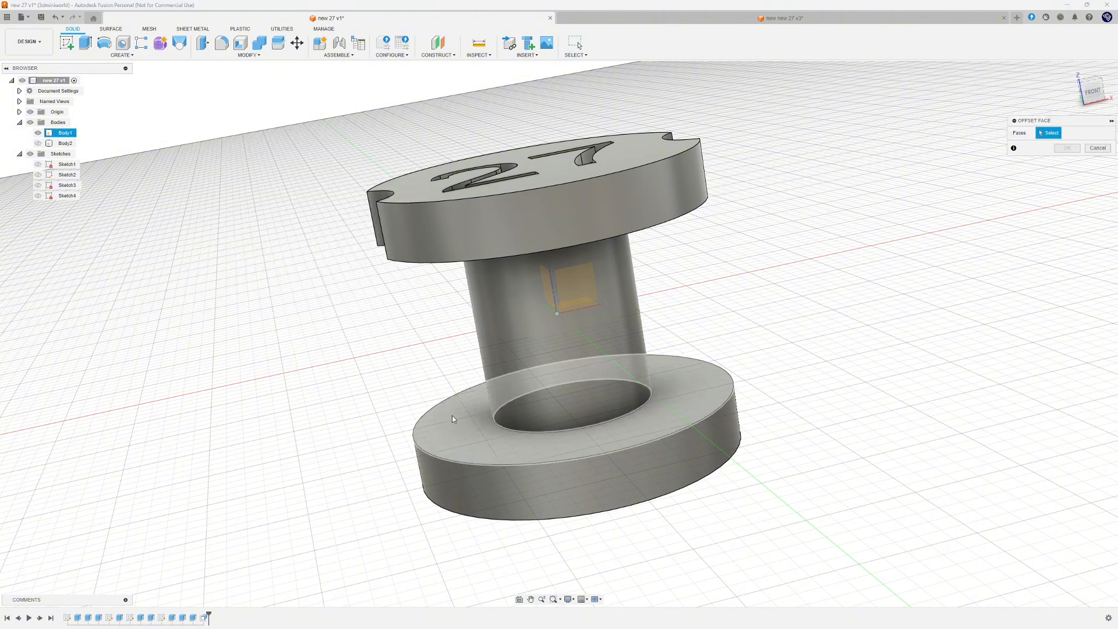
pyautogui.click(456, 433)
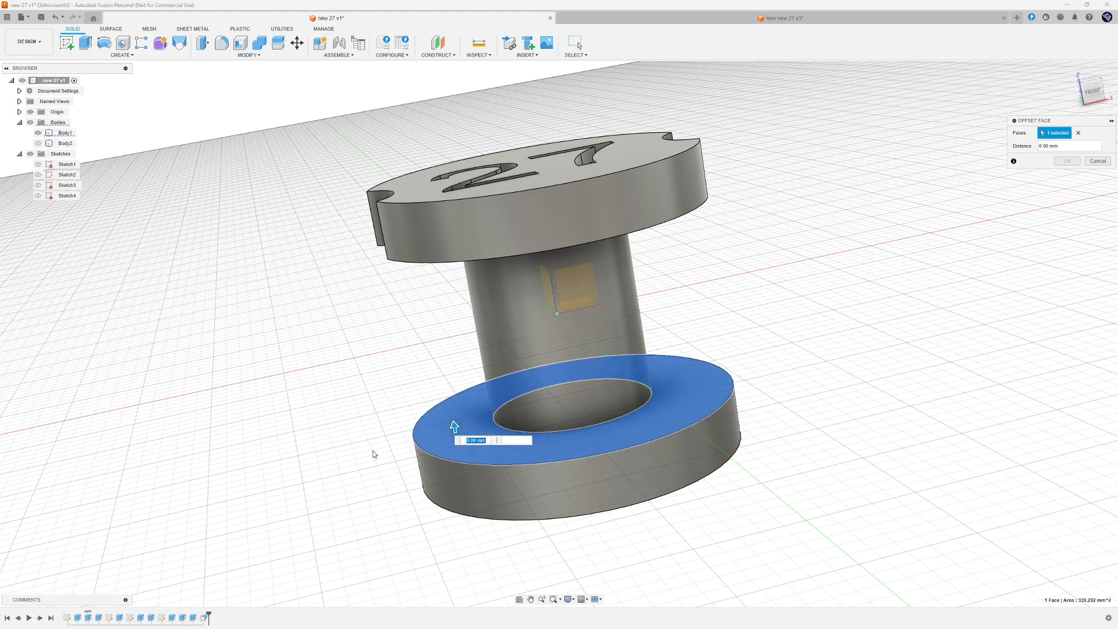
pyautogui.keyDown('shift'); pyautogui.moveTo(458, 428); pyautogui.dragTo(402, 285, button='middle'); pyautogui.keyUp('shift')
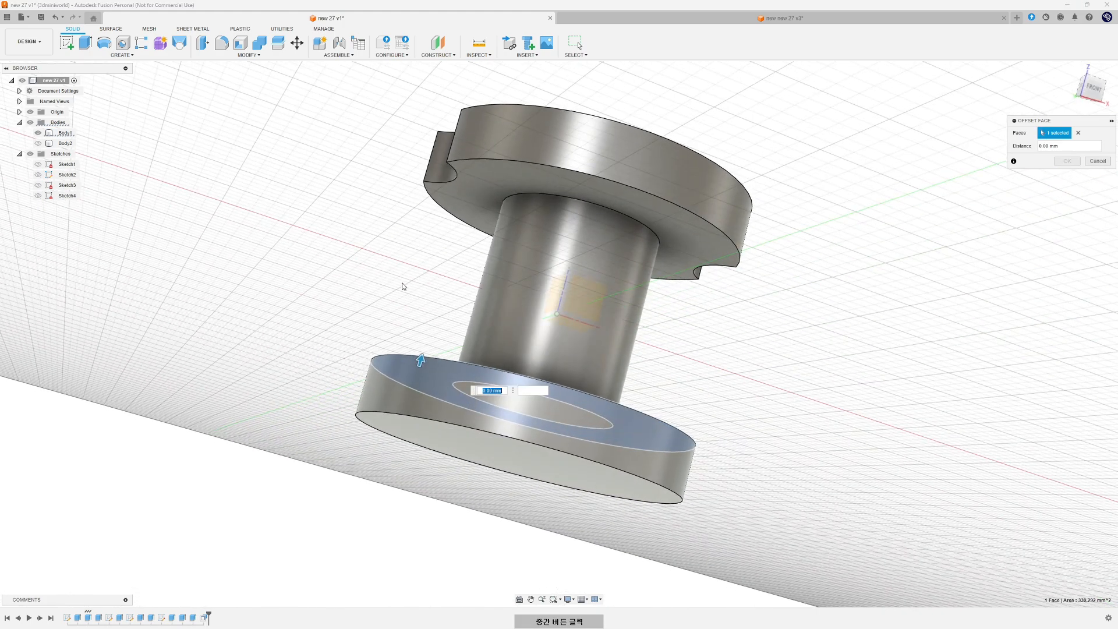
pyautogui.click(482, 188)
pyautogui.write('-0.5')
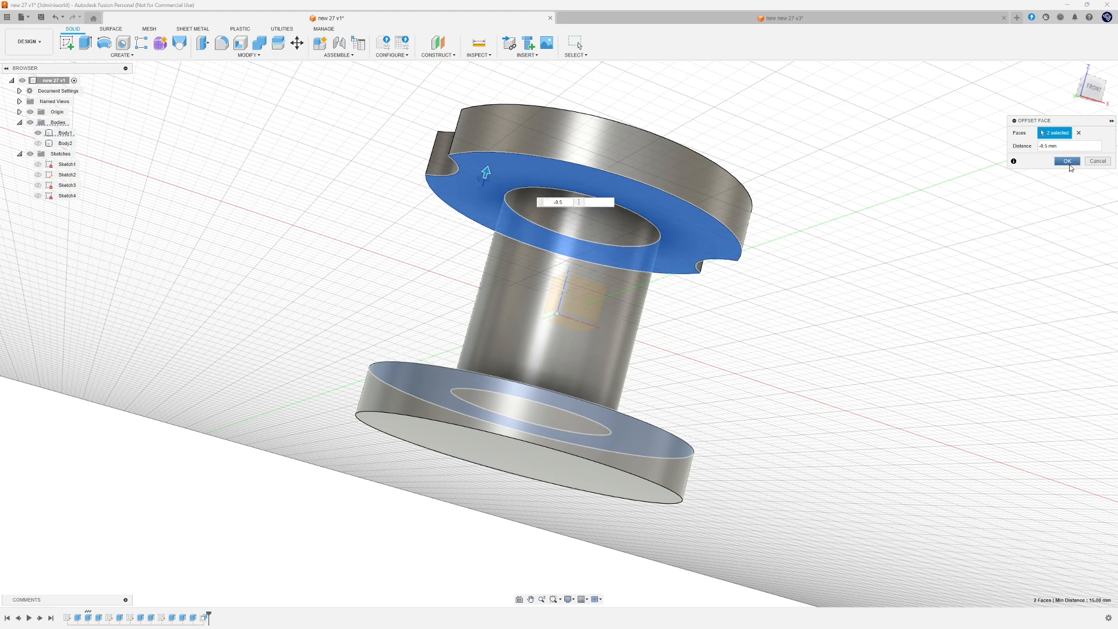
pyautogui.click(1067, 160)
# - Check the distance between the spool's two outer end faces and the radius of its shaft
pyautogui.keyDown('shift'); pyautogui.moveTo(797, 158); pyautogui.dragTo(771, 313, button='middle'); pyautogui.keyUp('shift')
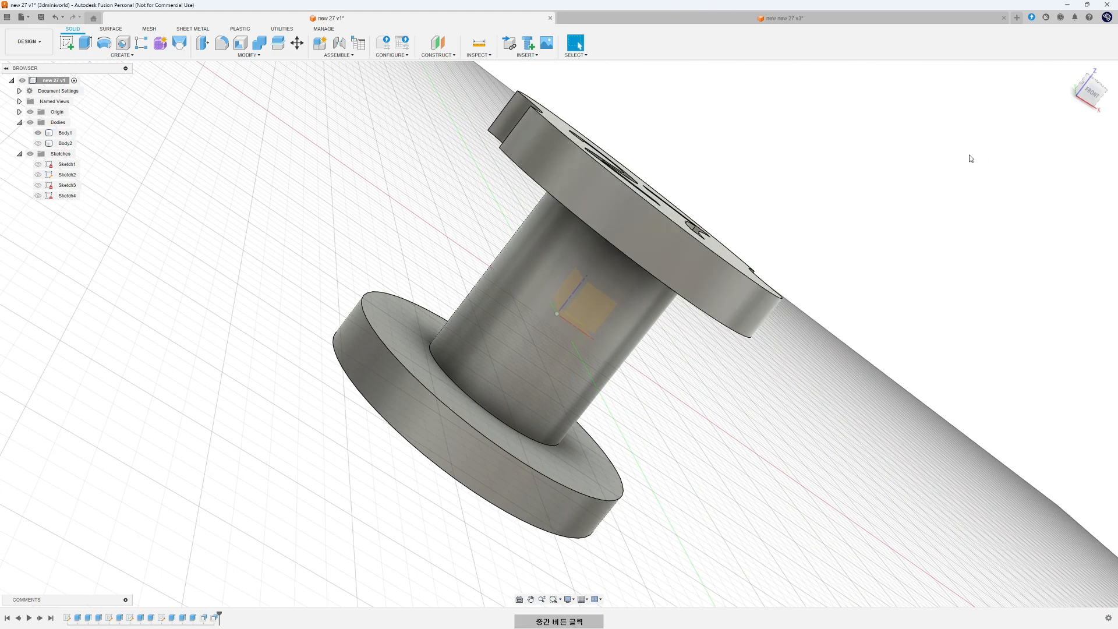
pyautogui.click(729, 267)
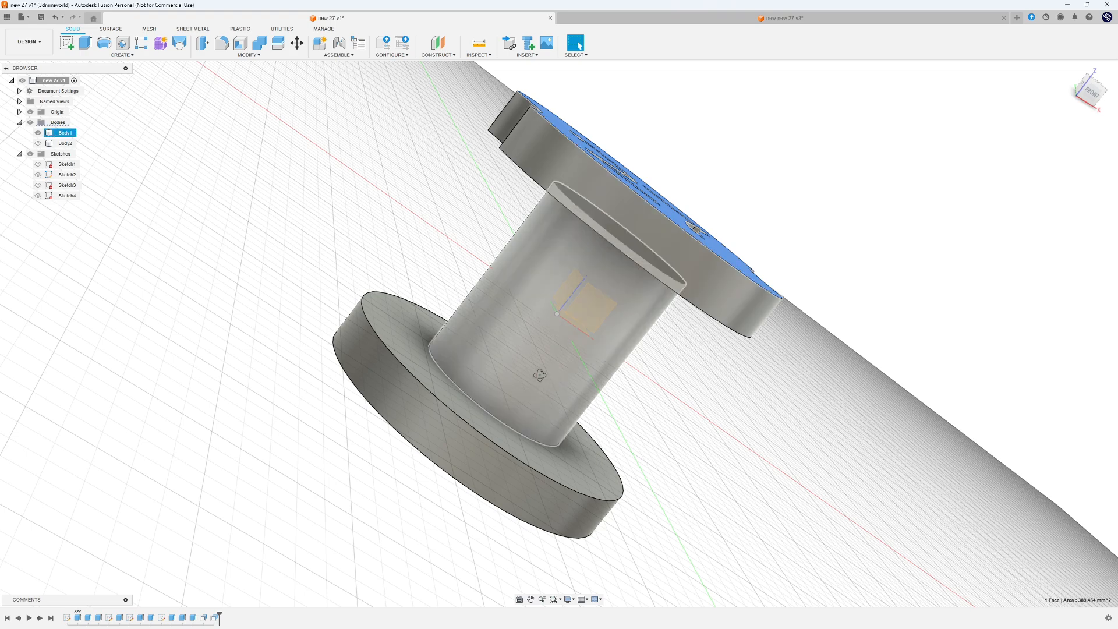
pyautogui.keyDown('shift'); pyautogui.moveTo(540, 375); pyautogui.dragTo(541, 487, button='middle'); pyautogui.keyUp('shift')
pyautogui.keyDown('shift'); pyautogui.click(541, 486); pyautogui.keyUp('shift')
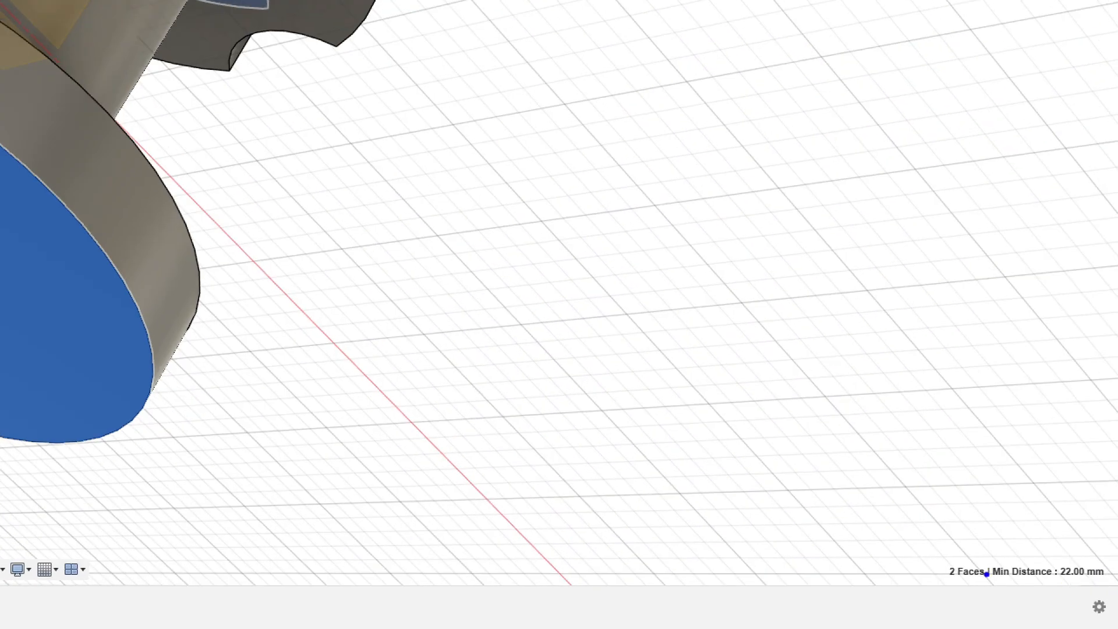
pyautogui.keyDown('ctrl'); pyautogui.moveTo(1025, 589); pyautogui.dragTo(1116, 599); pyautogui.keyUp('ctrl')
pyautogui.keyDown('ctrl'); pyautogui.moveTo(1108, 589); pyautogui.dragTo(1116, 590); pyautogui.keyUp('ctrl')
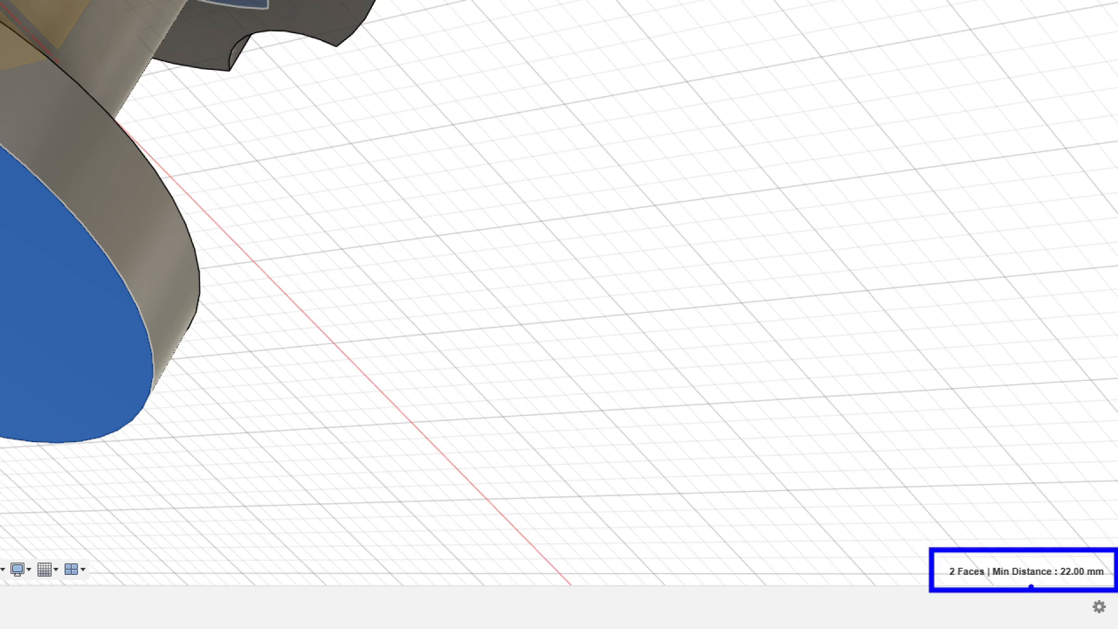
pyautogui.moveTo(999, 585)
pyautogui.mouseDown()
pyautogui.moveTo(1097, 582)
pyautogui.moveTo(1058, 578)
pyautogui.mouseUp()
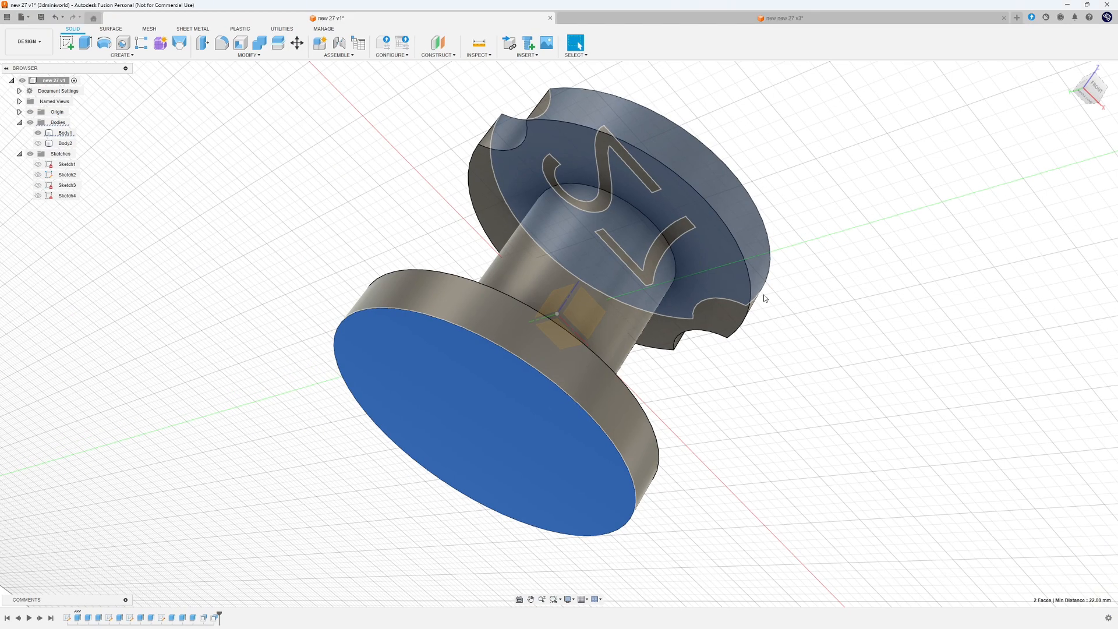
pyautogui.keyDown('shift'); pyautogui.moveTo(757, 188); pyautogui.dragTo(557, 285, button='middle'); pyautogui.keyUp('shift')
pyautogui.click(560, 295)
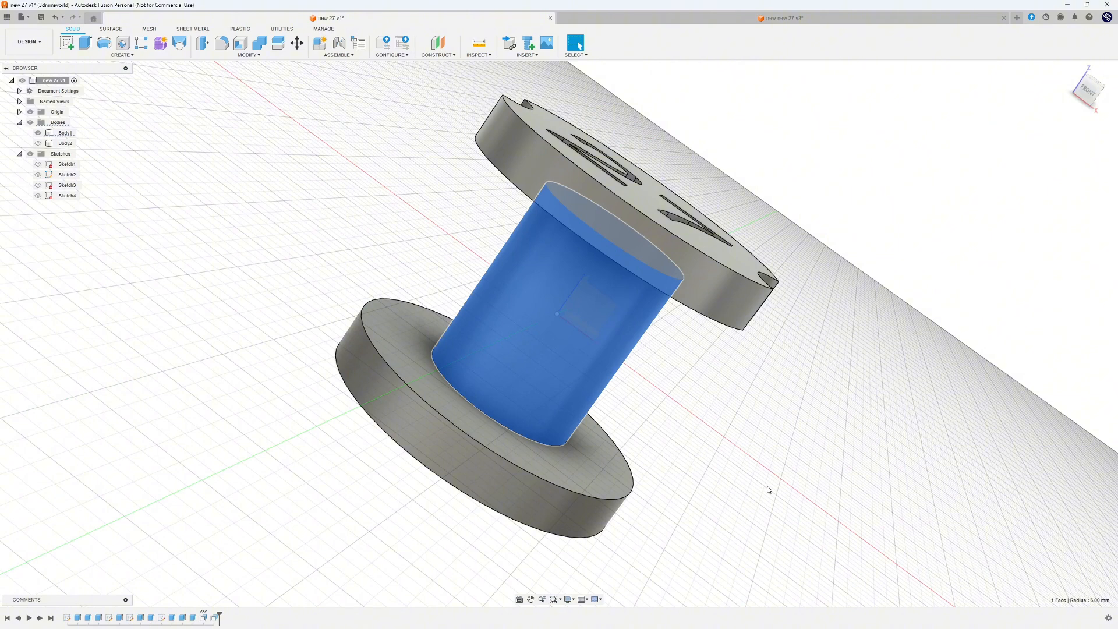
# - Show the hidden flange body alongside the spool and examine the gaps beside both spool end discs
pyautogui.click(774, 457)
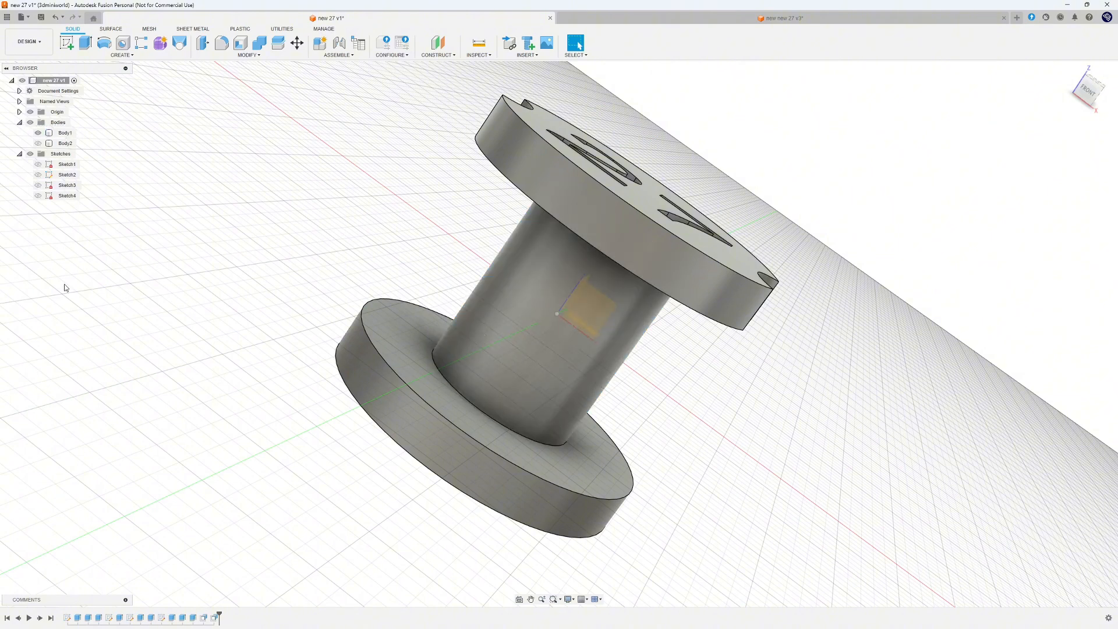
pyautogui.click(58, 144)
pyautogui.click(38, 143)
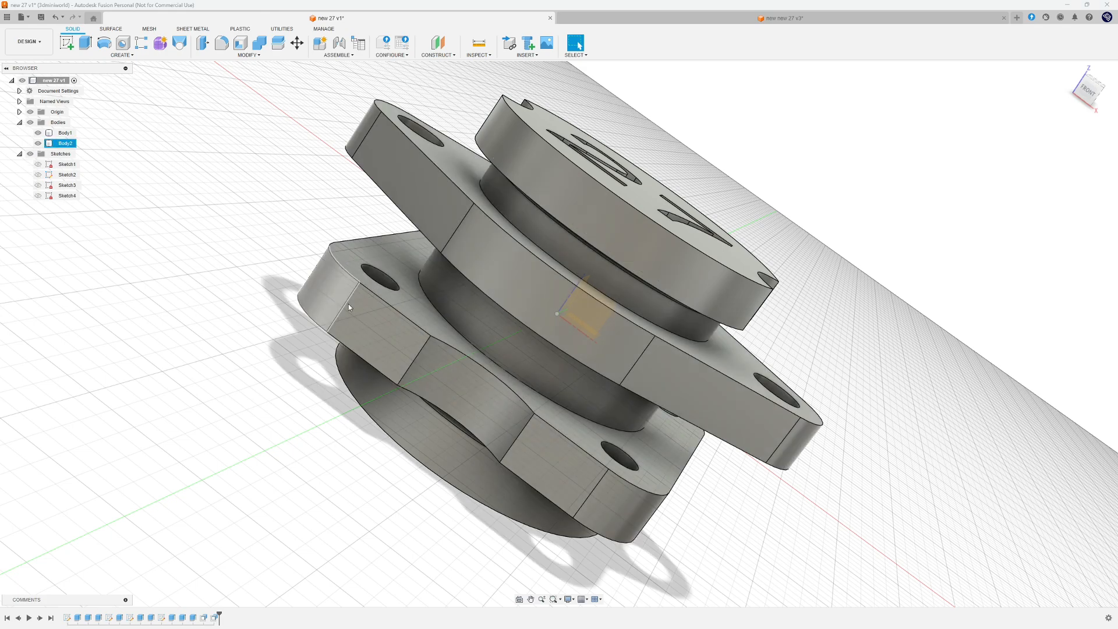
pyautogui.keyDown('shift'); pyautogui.moveTo(431, 227); pyautogui.dragTo(477, 263, button='middle'); pyautogui.keyUp('shift')
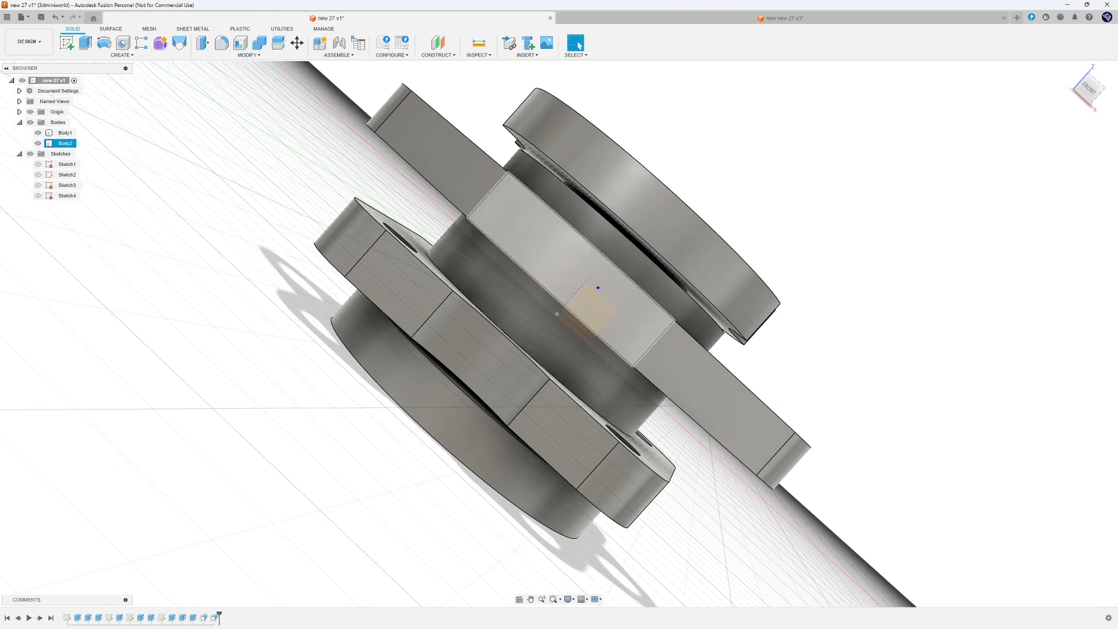
pyautogui.moveTo(574, 185)
pyautogui.mouseDown()
pyautogui.moveTo(601, 222)
pyautogui.moveTo(674, 269)
pyautogui.mouseUp()
pyautogui.moveTo(424, 348); pyautogui.dragTo(505, 401)
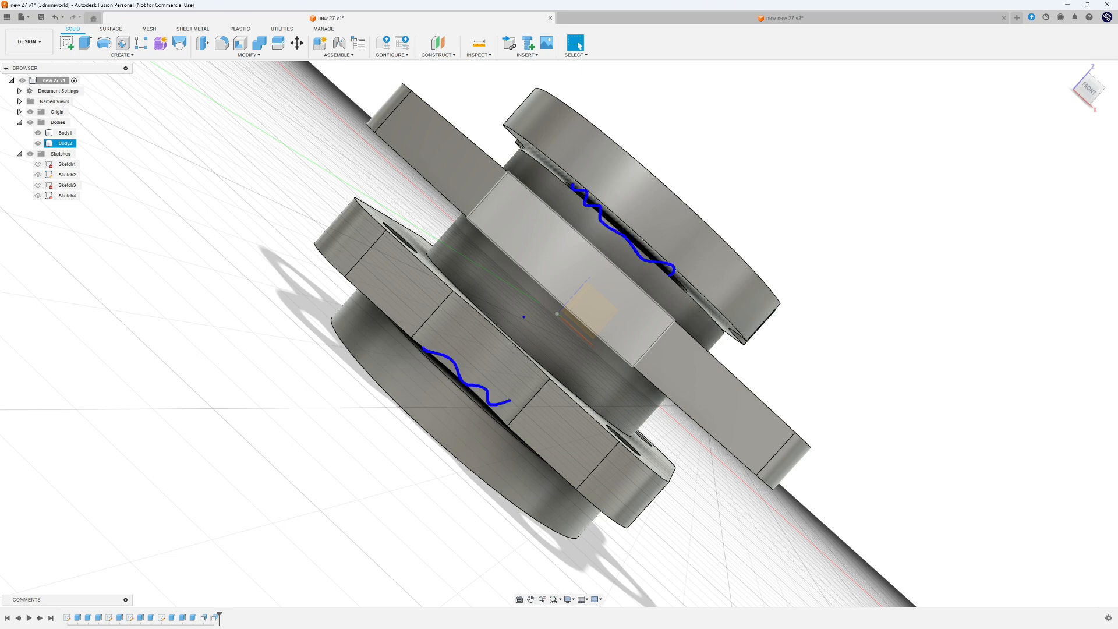
pyautogui.press('Escape')
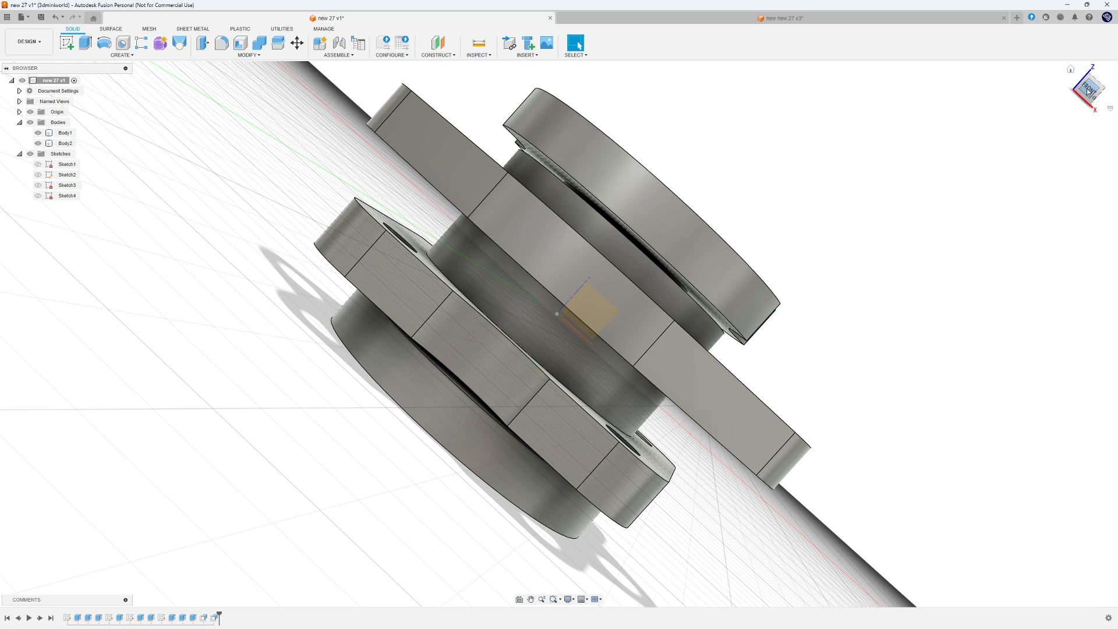
# - Start a section analysis of both bodies on the XZ origin plane in front view, with the cut direction flipped
pyautogui.click(1087, 92)
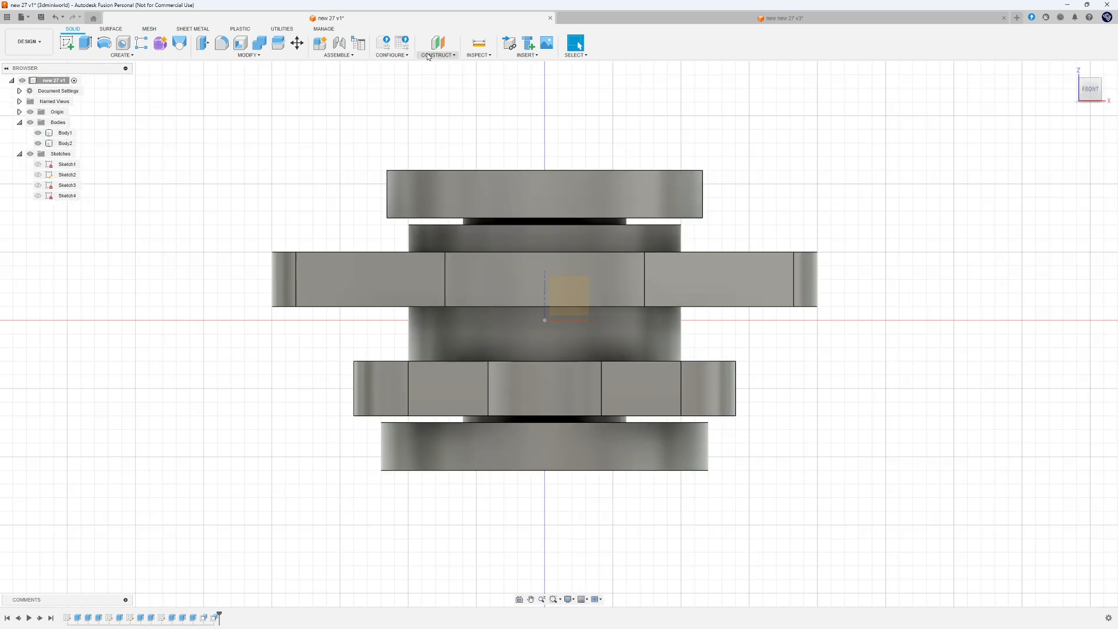
pyautogui.click(479, 55)
pyautogui.click(493, 151)
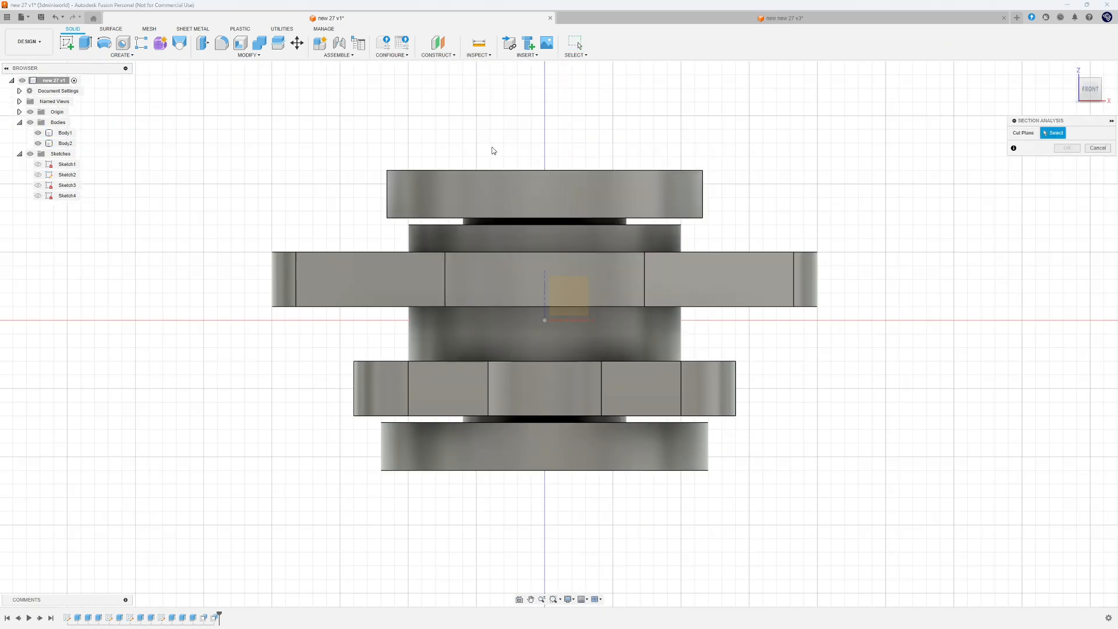
pyautogui.click(580, 287)
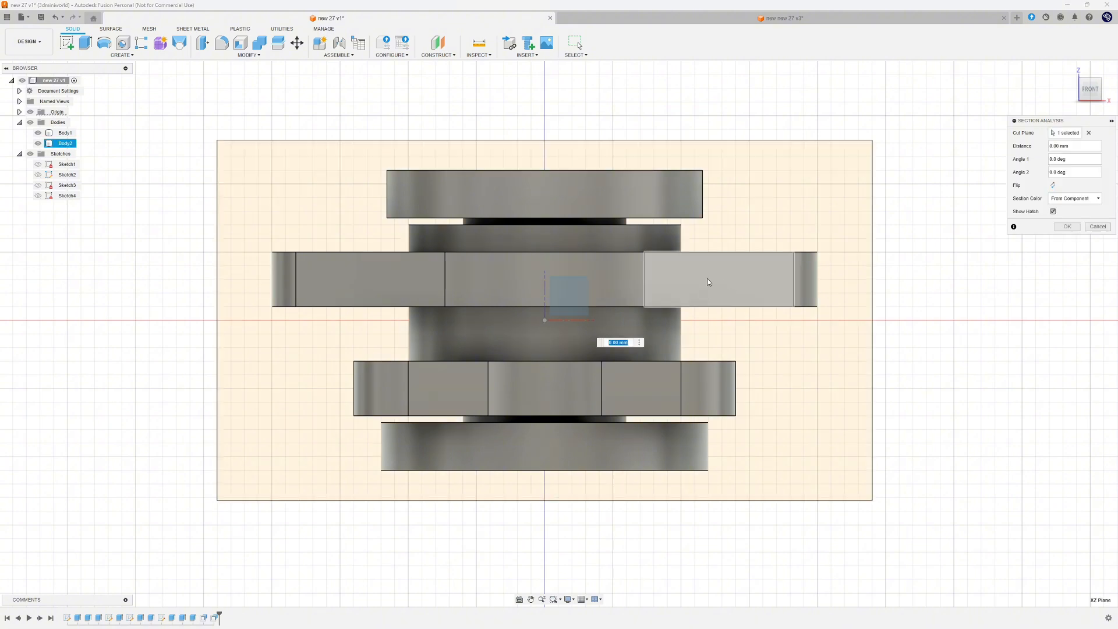
pyautogui.click(1053, 185)
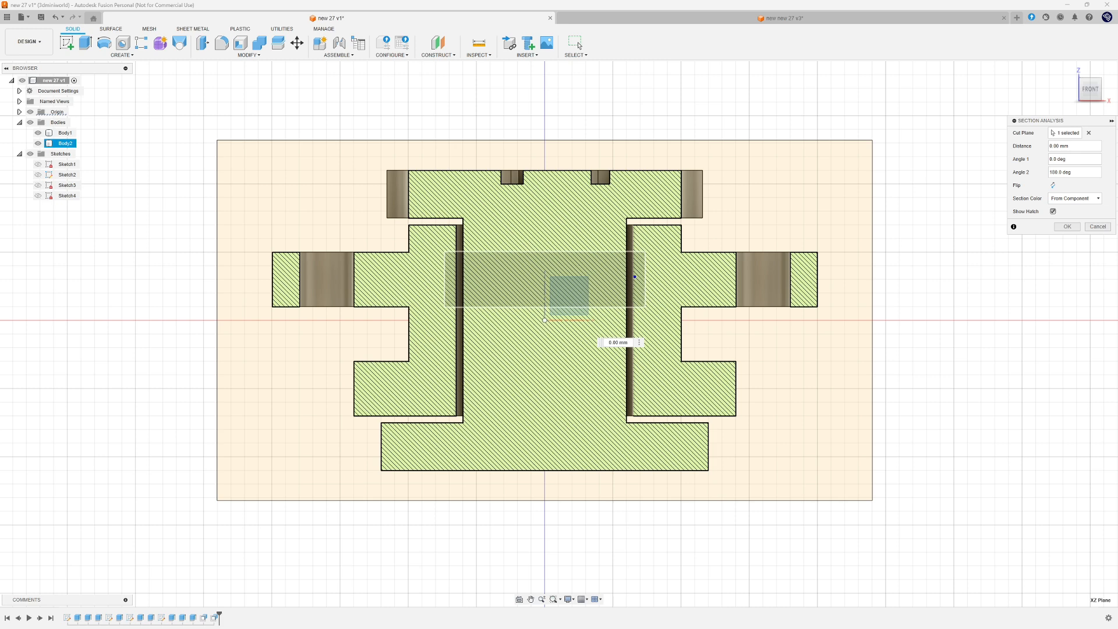
# - Examine the gaps at both end discs and along the shaft in the section, and cancel the section analysis
pyautogui.moveTo(418, 221); pyautogui.dragTo(460, 220)
pyautogui.moveTo(411, 421); pyautogui.dragTo(477, 416)
pyautogui.moveTo(637, 226); pyautogui.dragTo(681, 228)
pyautogui.moveTo(643, 415); pyautogui.dragTo(689, 413)
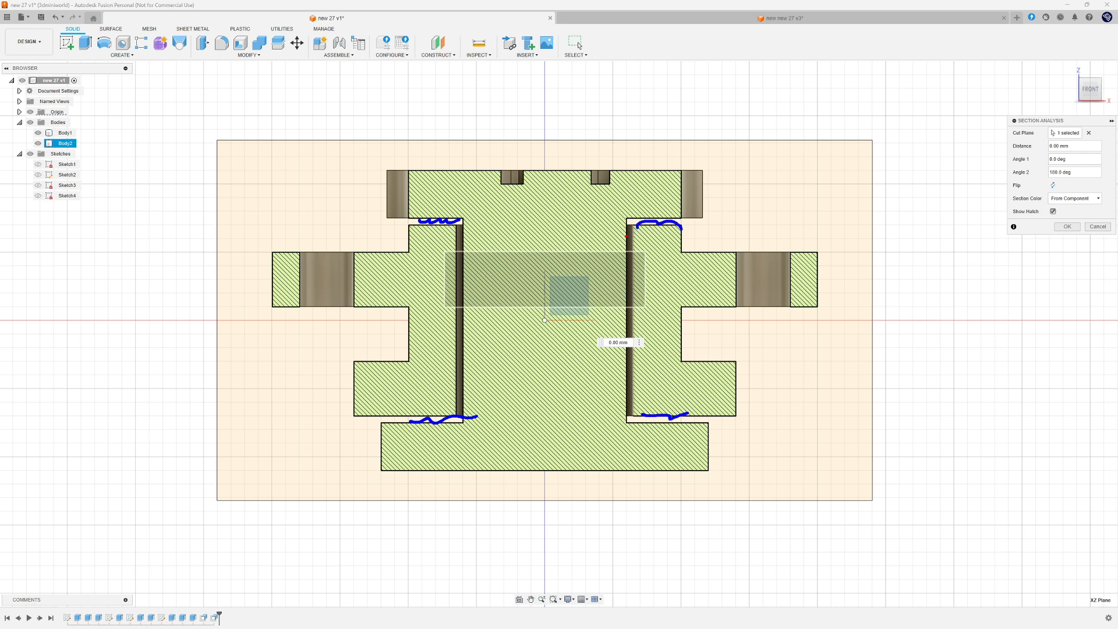
pyautogui.moveTo(630, 253); pyautogui.dragTo(635, 359)
pyautogui.moveTo(452, 258)
pyautogui.mouseDown()
pyautogui.moveTo(475, 377)
pyautogui.moveTo(490, 382)
pyautogui.mouseUp()
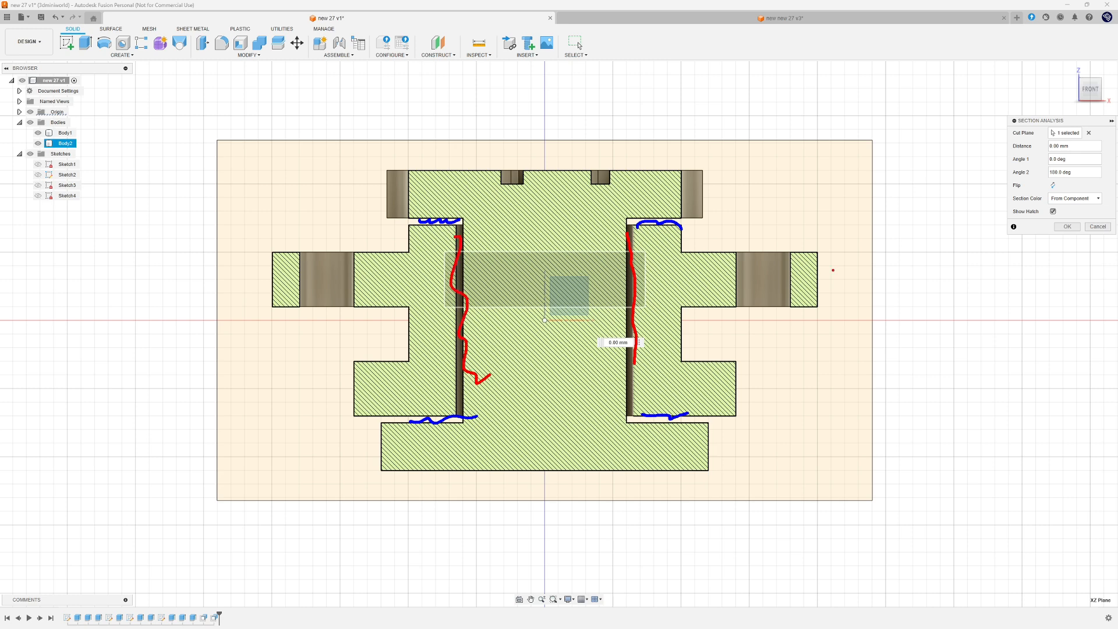
pyautogui.press('Escape')
pyautogui.click(1096, 227)
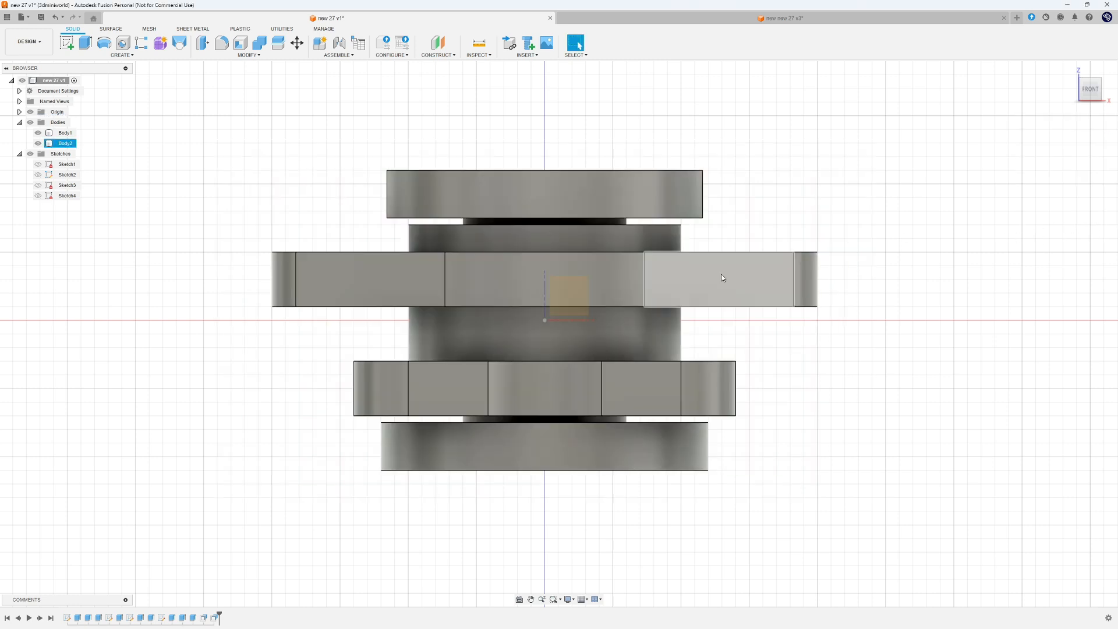
pyautogui.keyDown('shift'); pyautogui.moveTo(571, 244); pyautogui.dragTo(764, 309, button='middle'); pyautogui.keyUp('shift')
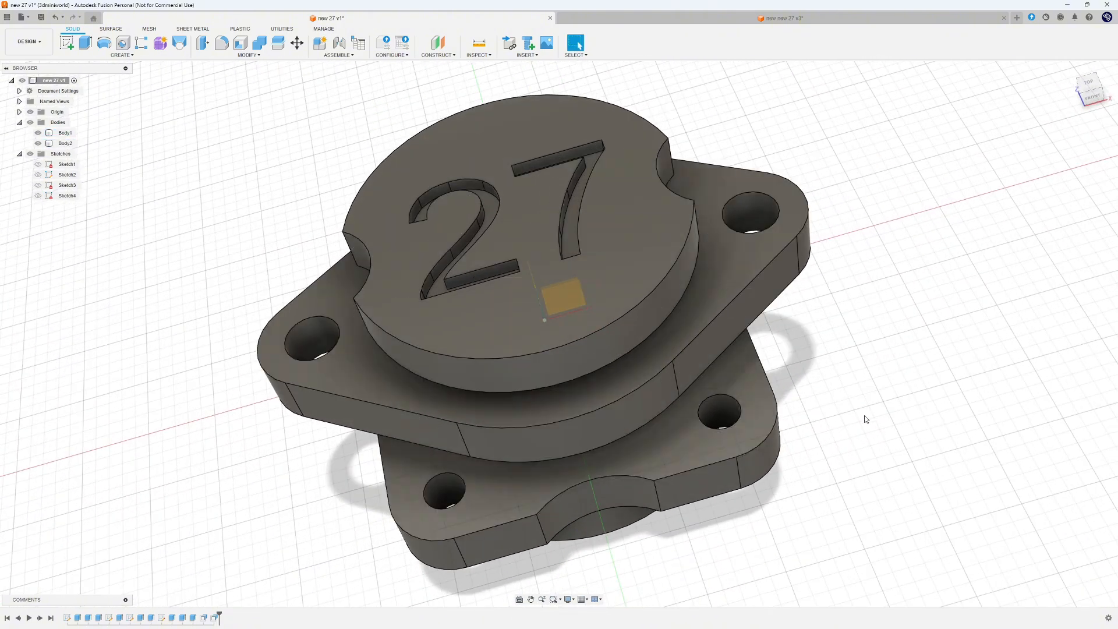